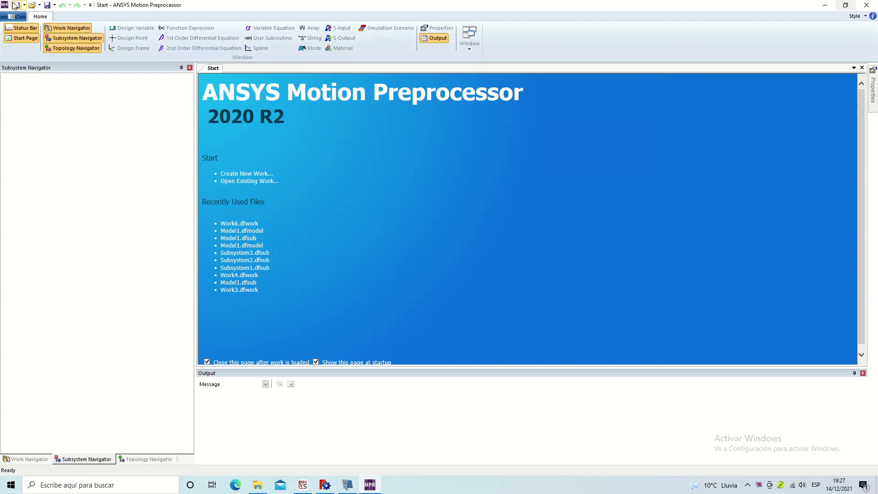
# Step: Create a standard model Model1 in Work7 with MMKS units and gravity along −Z
pyautogui.click(16, 18)
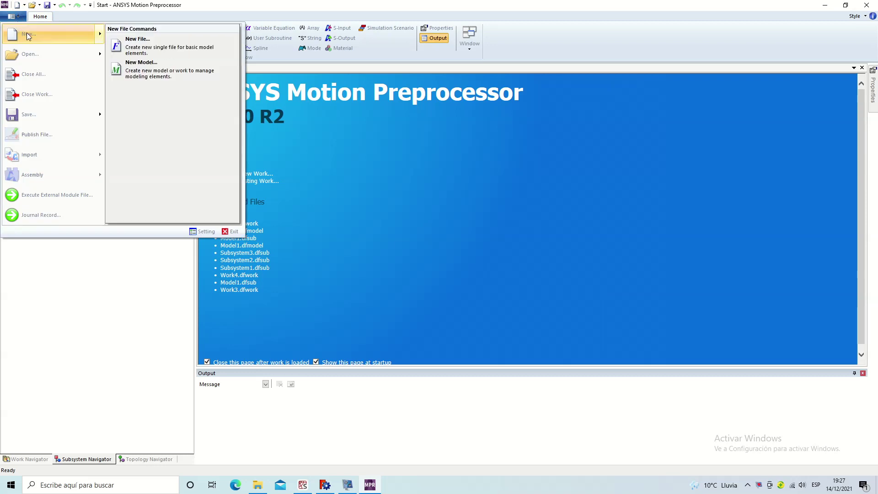
pyautogui.click(27, 32)
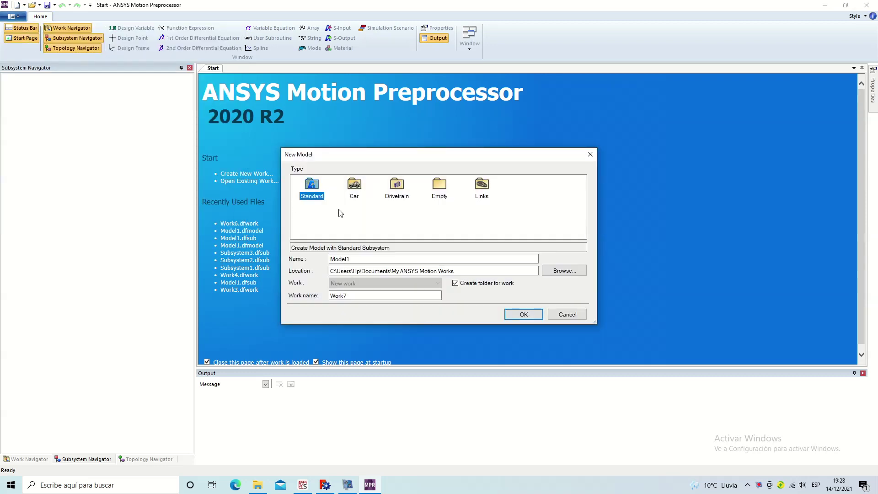
pyautogui.click(525, 314)
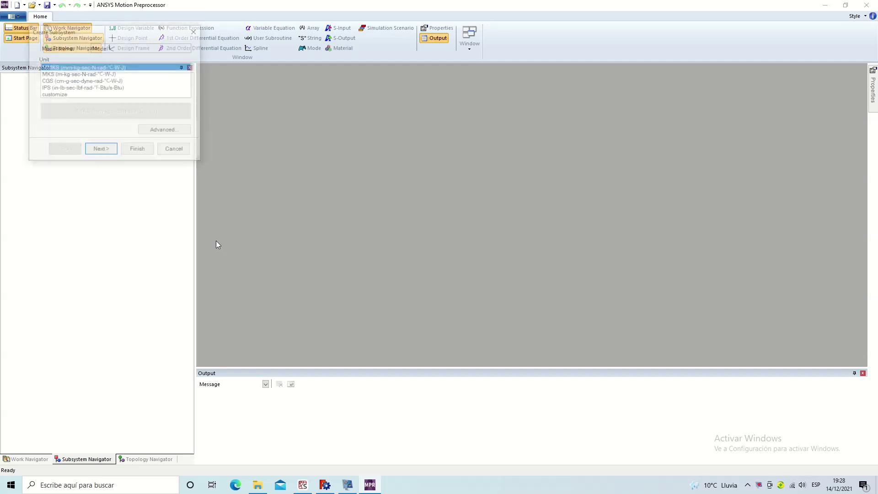
pyautogui.click(100, 150)
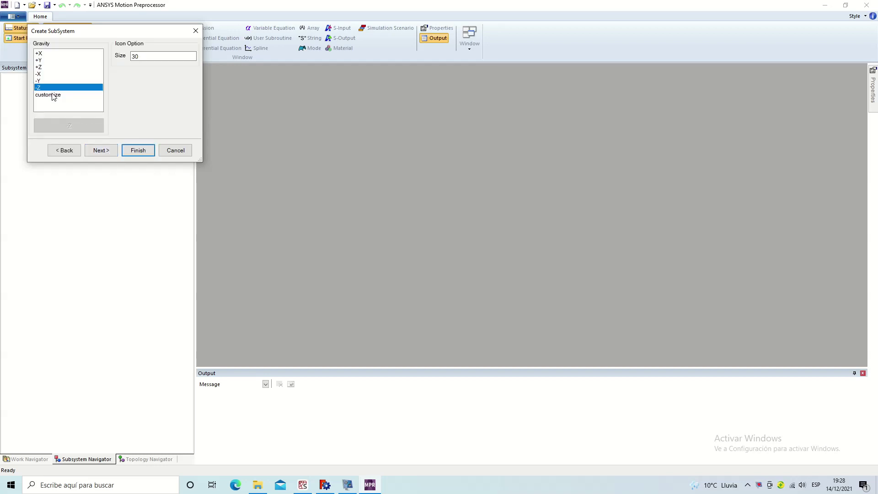
pyautogui.click(138, 150)
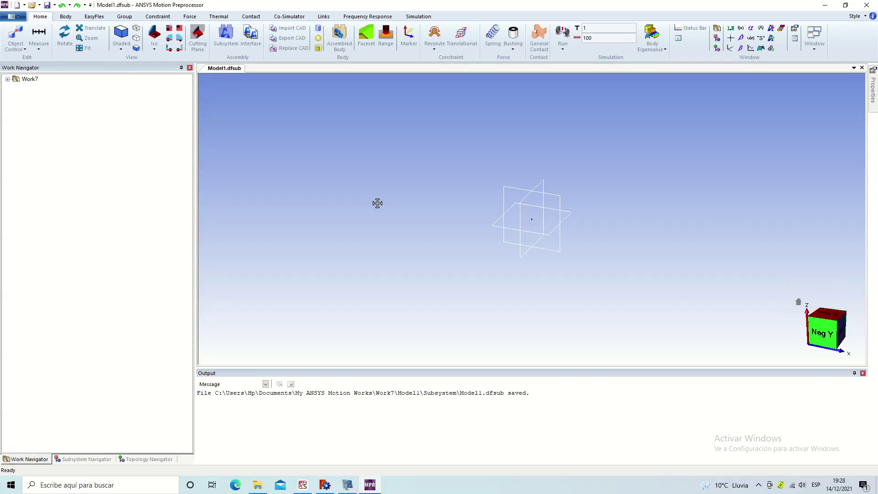
# Step: Import CarSuspension.step from the Desktop as the suspension bodies
pyautogui.click(80, 460)
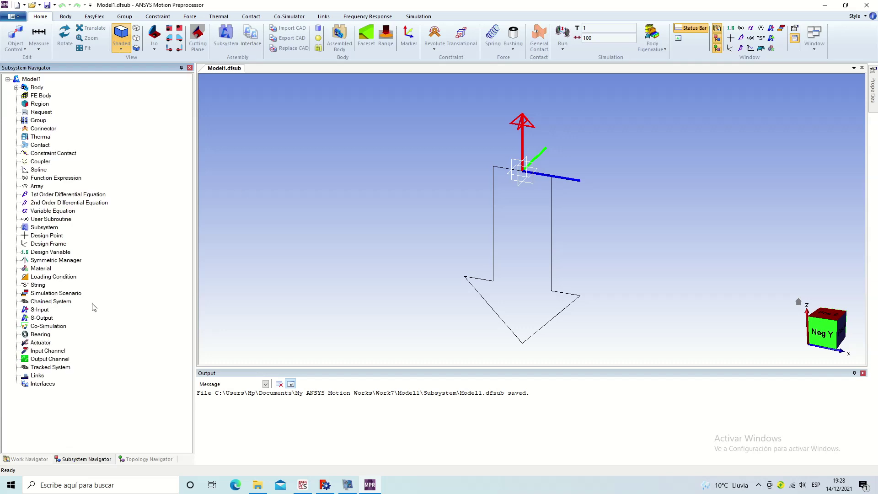
pyautogui.click(284, 29)
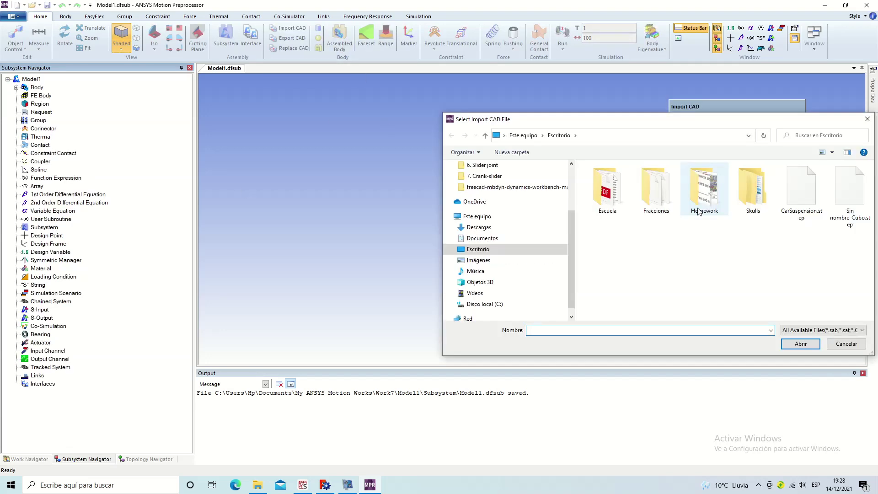
pyautogui.click(801, 197)
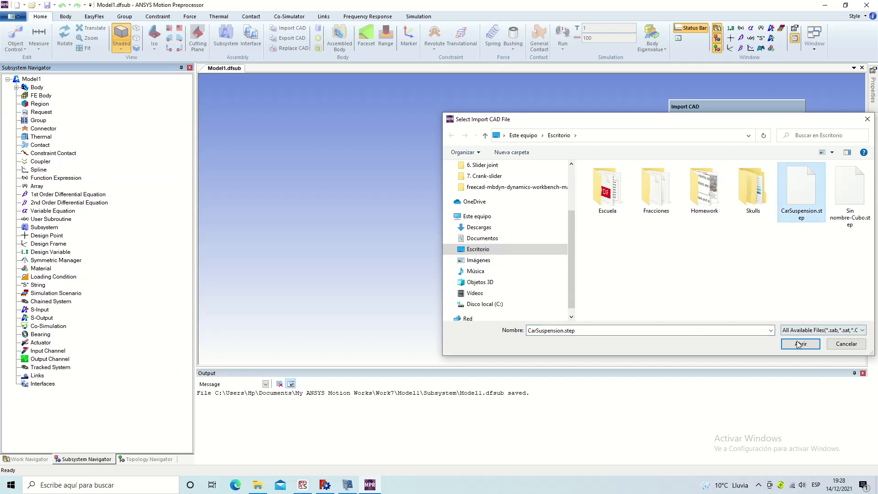
pyautogui.click(800, 344)
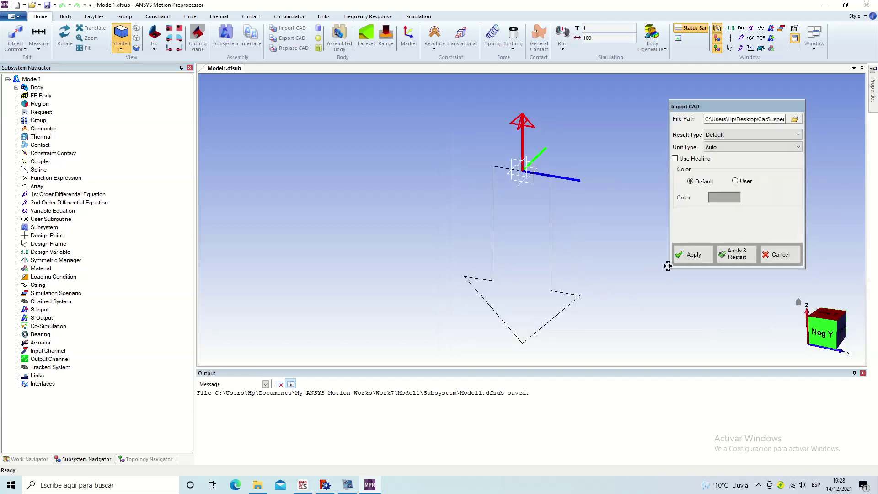
pyautogui.click(690, 258)
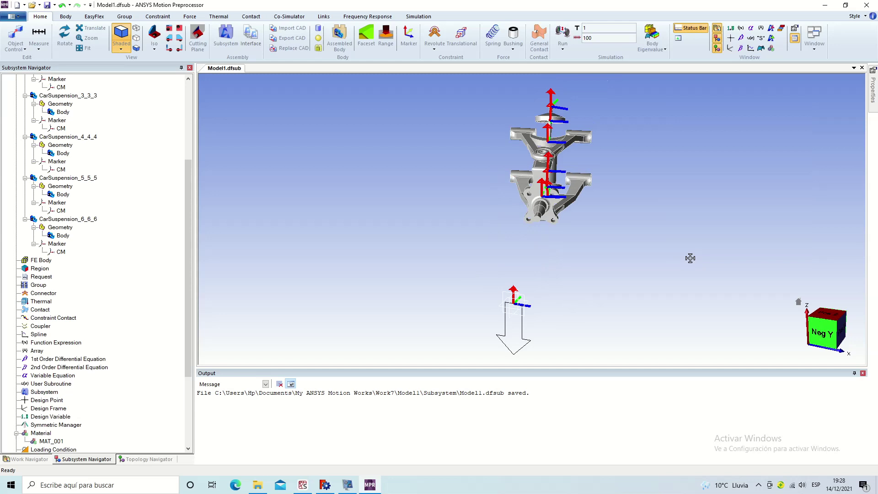
# Step: Rotate and zoom the view to inspect the imported suspension from another side
pyautogui.click(65, 37)
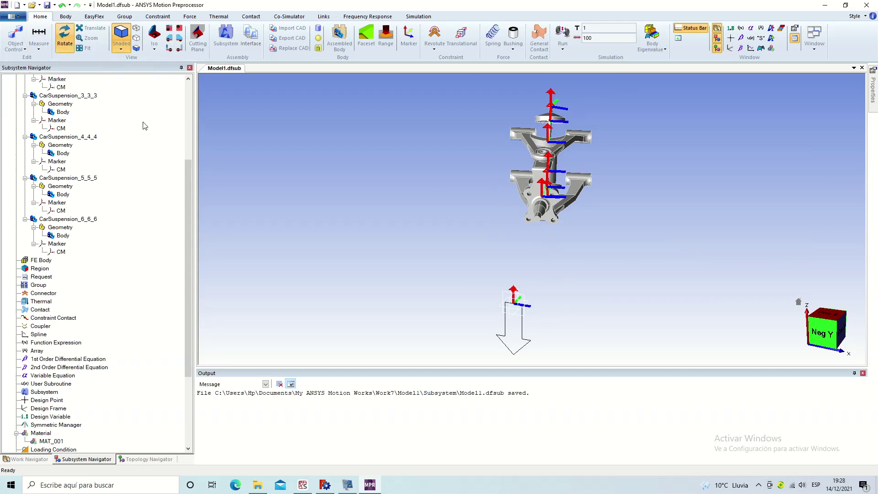
pyautogui.moveTo(438, 246); pyautogui.dragTo(561, 169)
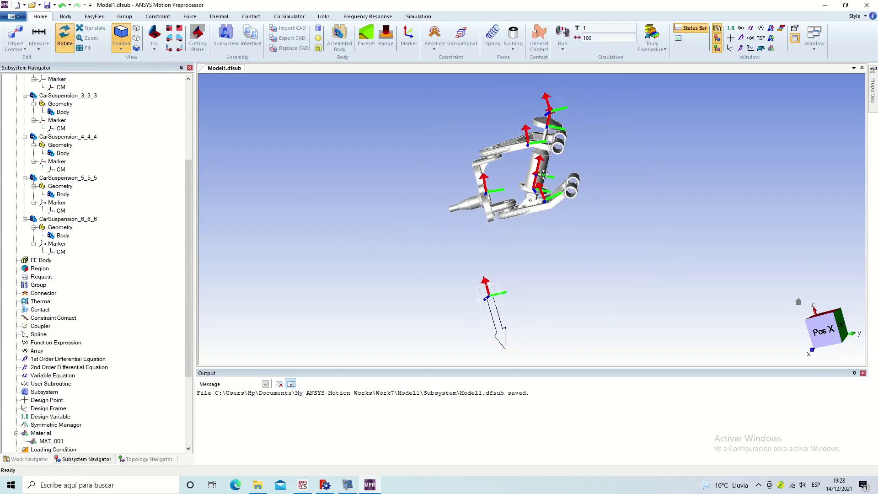
pyautogui.scroll(5, 483, 265)
pyautogui.scroll(1, 490, 227)
pyautogui.moveTo(472, 225); pyautogui.dragTo(513, 223)
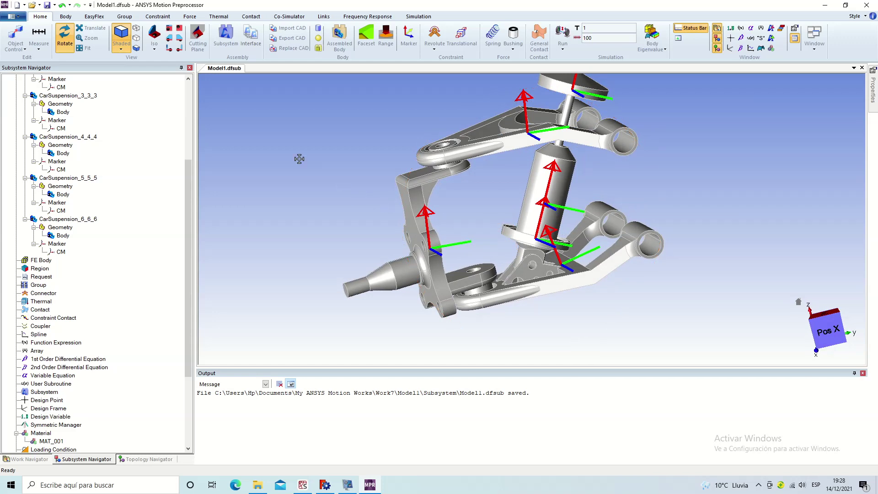
pyautogui.click(64, 37)
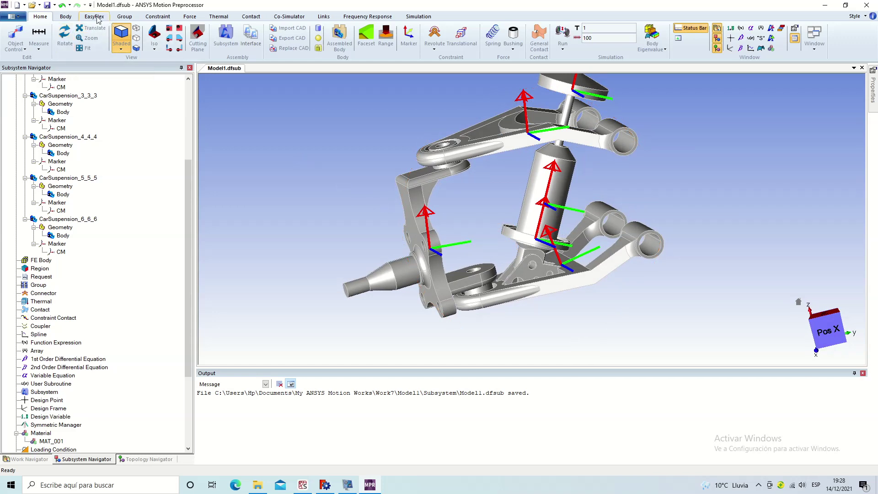
# Step: Add revolute joint RJ_01 between Ground and CarSuspension_1_1_1 at the lower arm bushing, then hide it
pyautogui.click(158, 16)
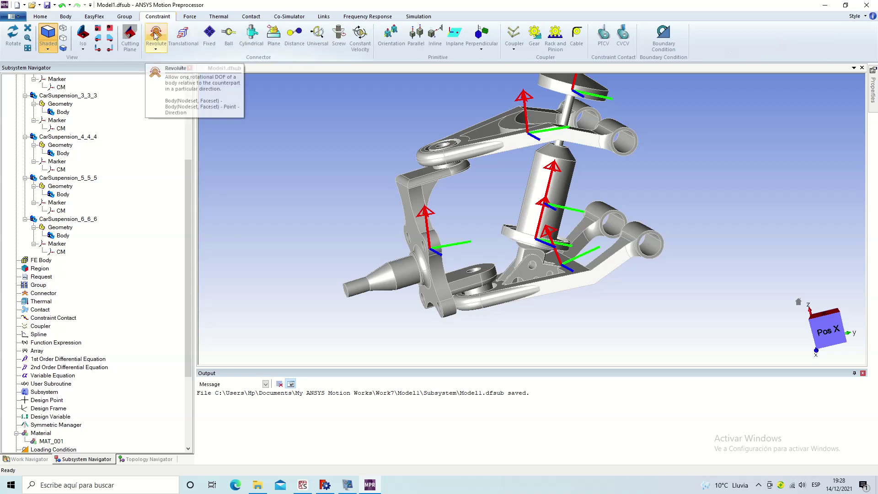
pyautogui.click(155, 37)
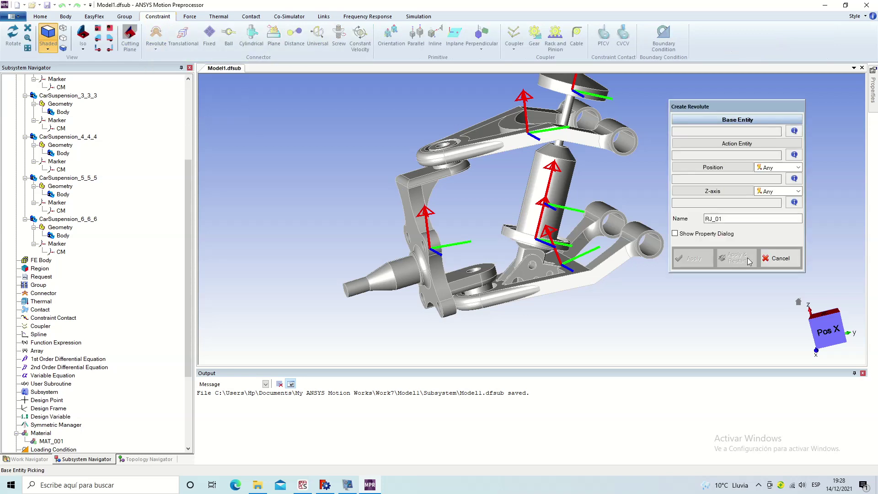
pyautogui.click(599, 342)
pyautogui.click(596, 277)
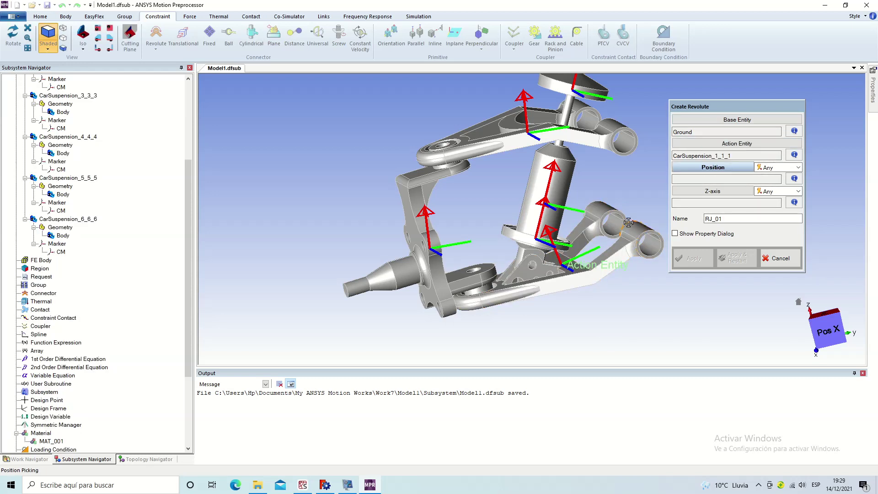
pyautogui.click(652, 247)
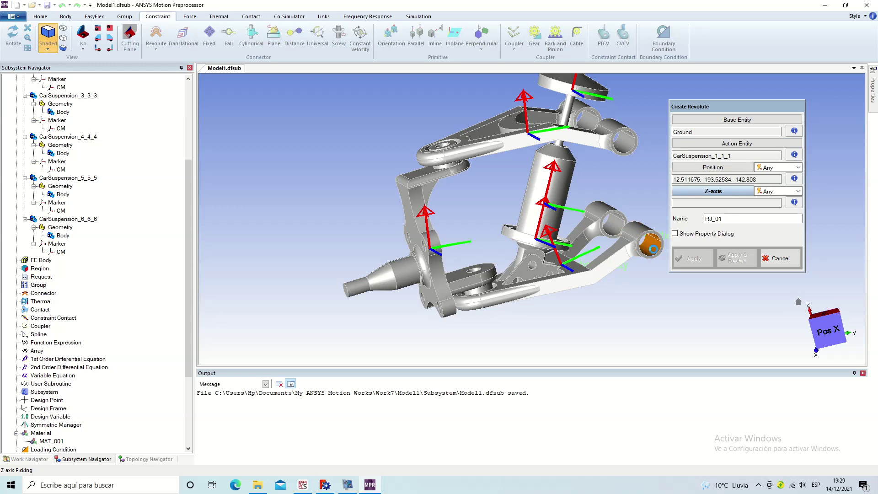
pyautogui.click(653, 248)
pyautogui.click(691, 266)
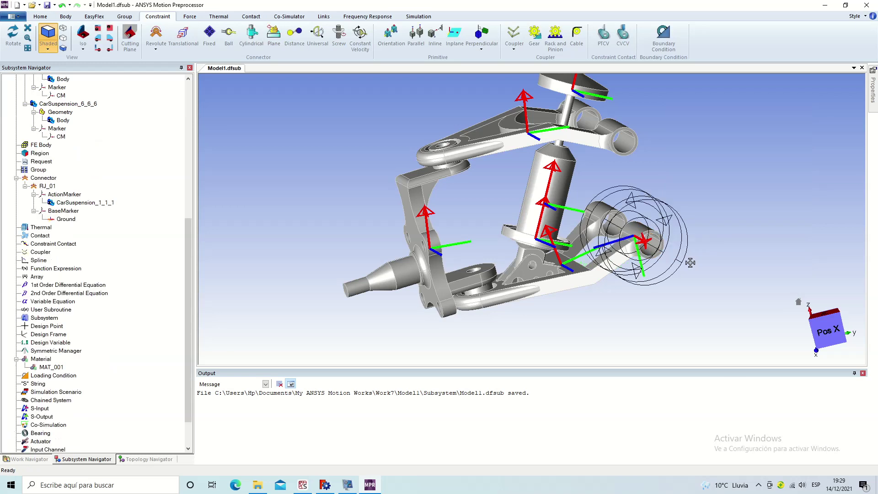
pyautogui.rightClick(52, 187)
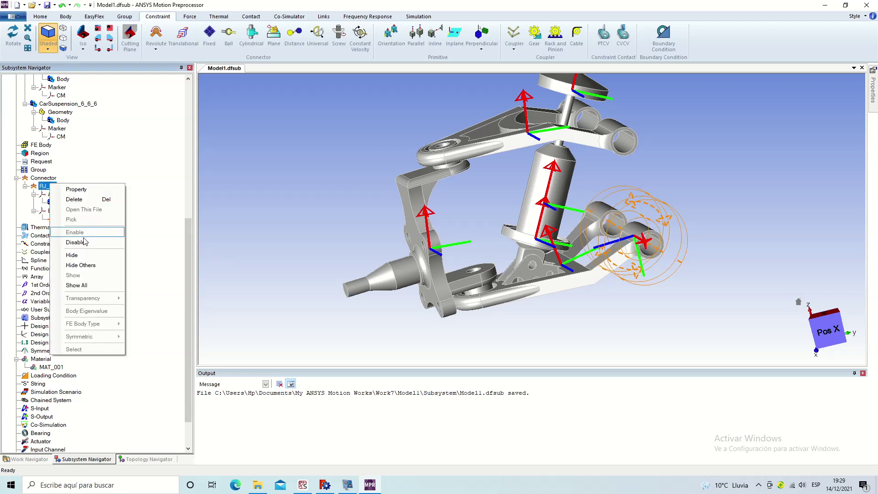
pyautogui.click(87, 256)
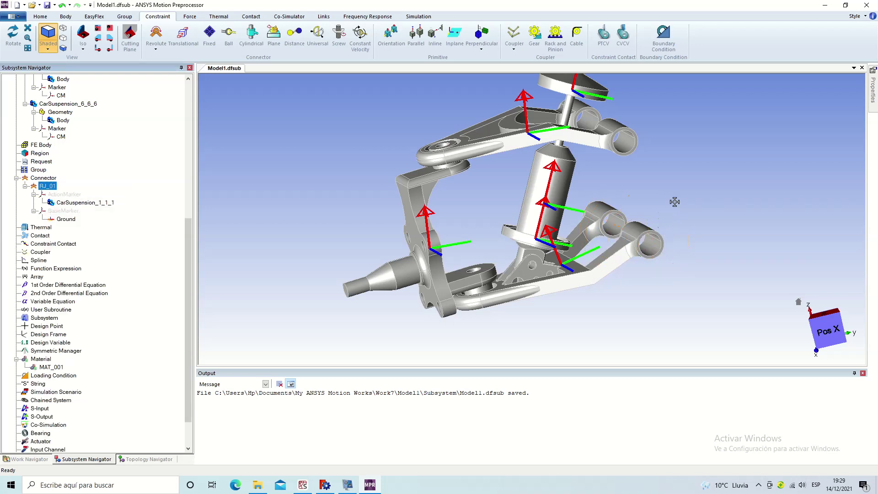
# Step: Modify the dynamics simulation case to end time 6 and 500 output steps
pyautogui.click(416, 17)
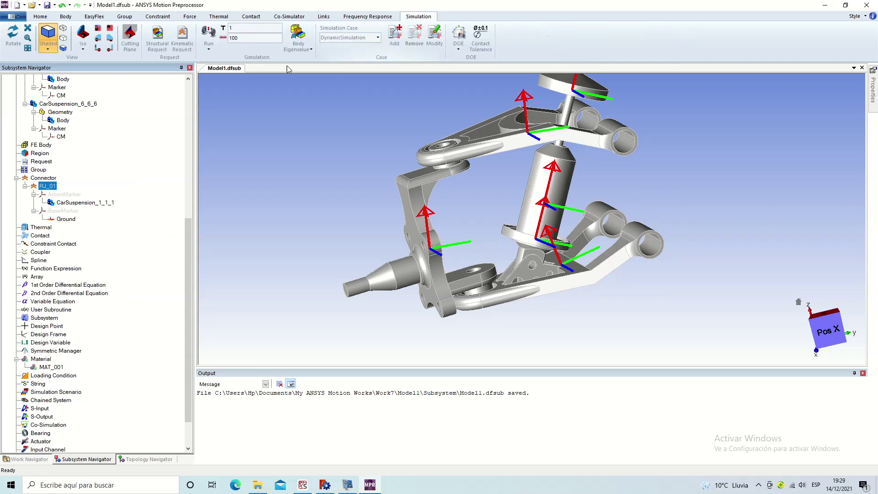
pyautogui.click(209, 50)
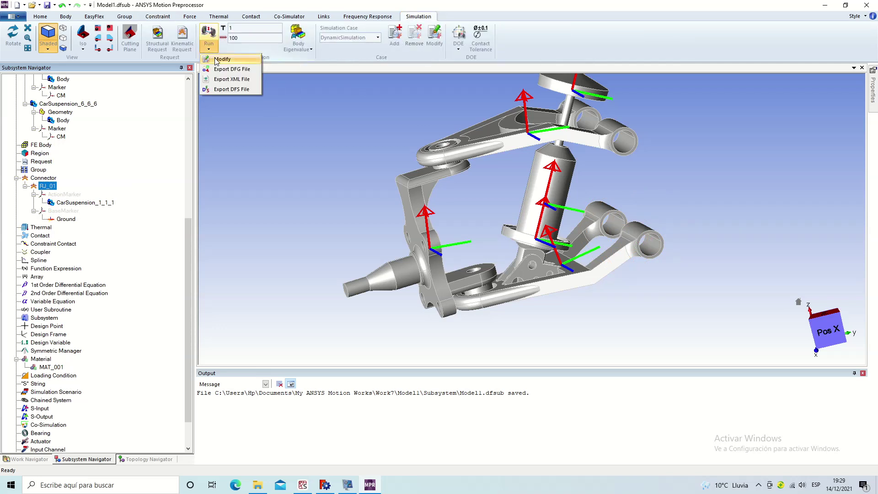
pyautogui.click(220, 59)
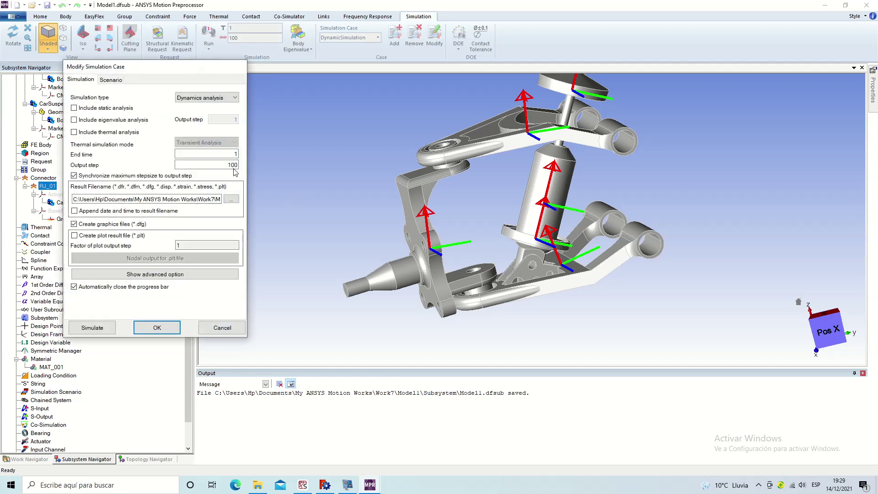
pyautogui.doubleClick(236, 154)
pyautogui.doubleClick(230, 166)
pyautogui.write('500')
pyautogui.click(156, 327)
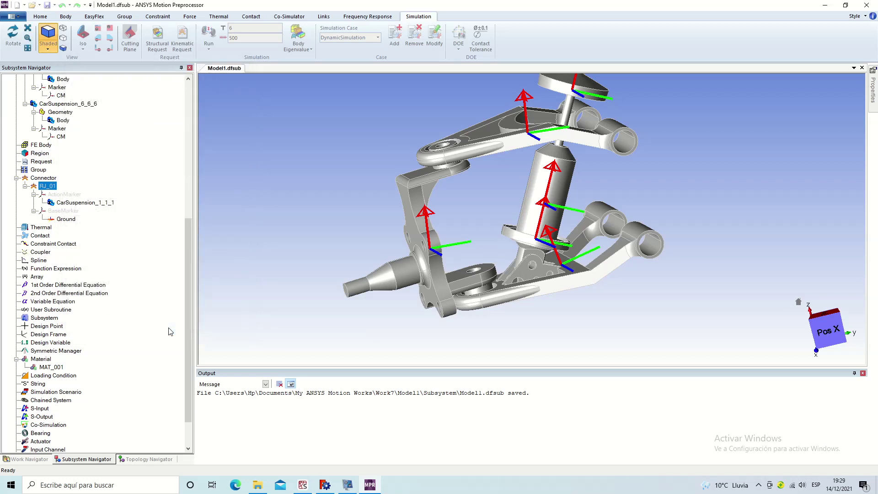
# Step: Run the dynamic simulation and open the Model1.dfr results in the Postprocessor
pyautogui.click(205, 39)
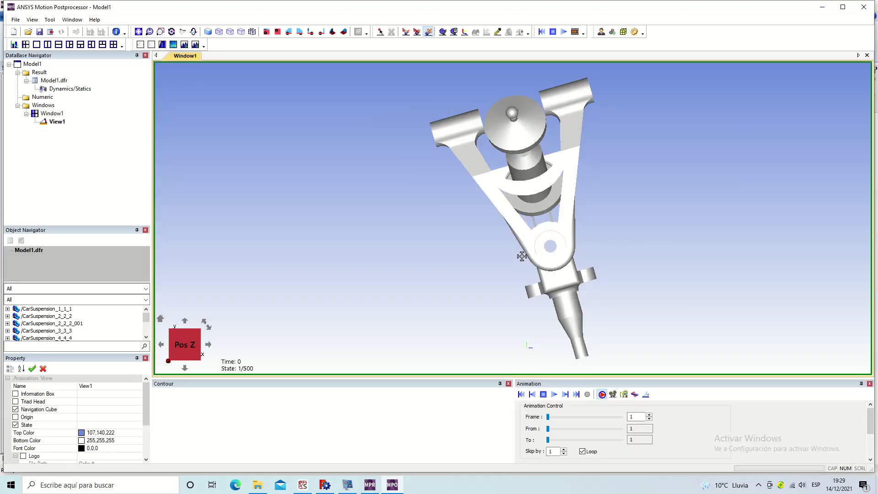
# Step: Orbit the results view, play the suspension animation, rewind to the first frame, and return to the preprocessor
pyautogui.click(172, 32)
pyautogui.moveTo(493, 260)
pyautogui.mouseDown()
pyautogui.moveTo(360, 190)
pyautogui.moveTo(568, 212)
pyautogui.moveTo(588, 280)
pyautogui.moveTo(586, 270)
pyautogui.mouseUp()
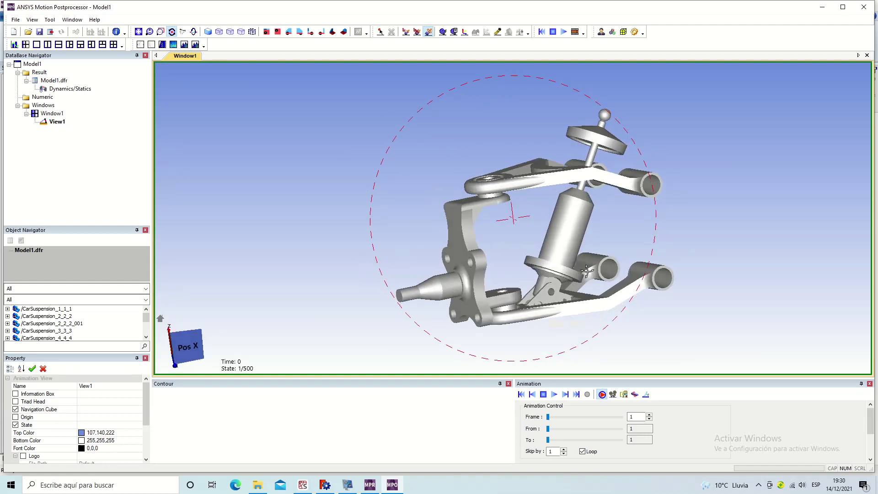
pyautogui.moveTo(525, 237); pyautogui.dragTo(497, 198, button='middle')
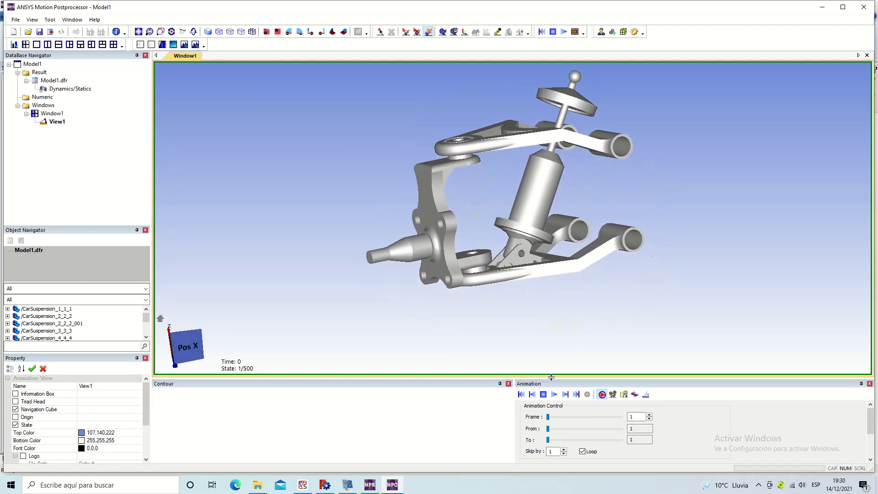
pyautogui.click(553, 394)
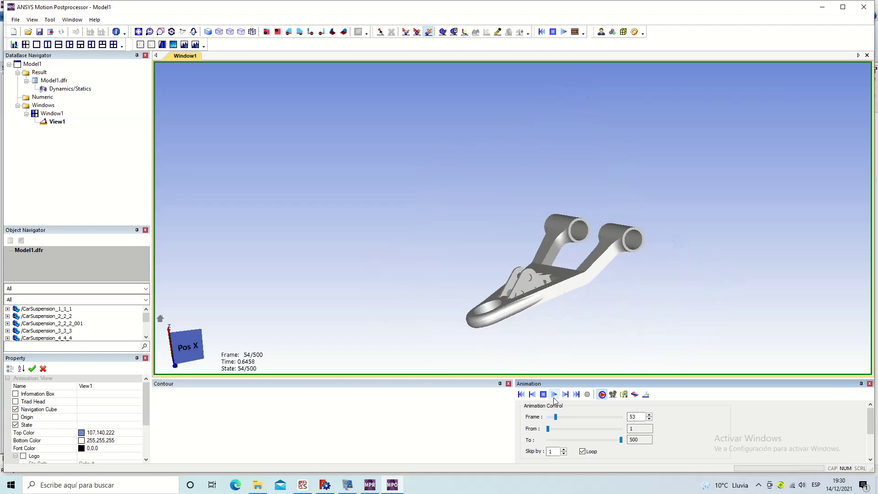
pyautogui.click(520, 394)
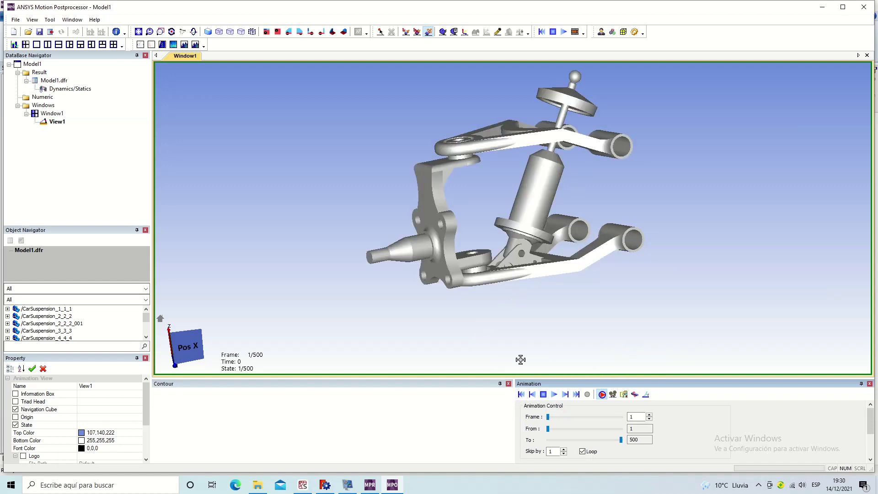
pyautogui.click(371, 484)
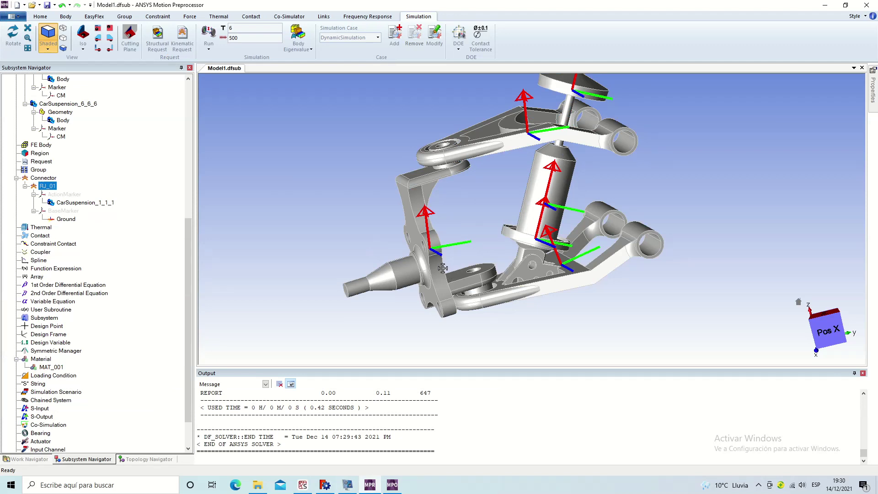
# Step: Create revolute joint RJ_02 between CarSuspension_1_1_1 and CarSuspension_2_2_2_001 at the damper's lower mount hole
pyautogui.click(157, 16)
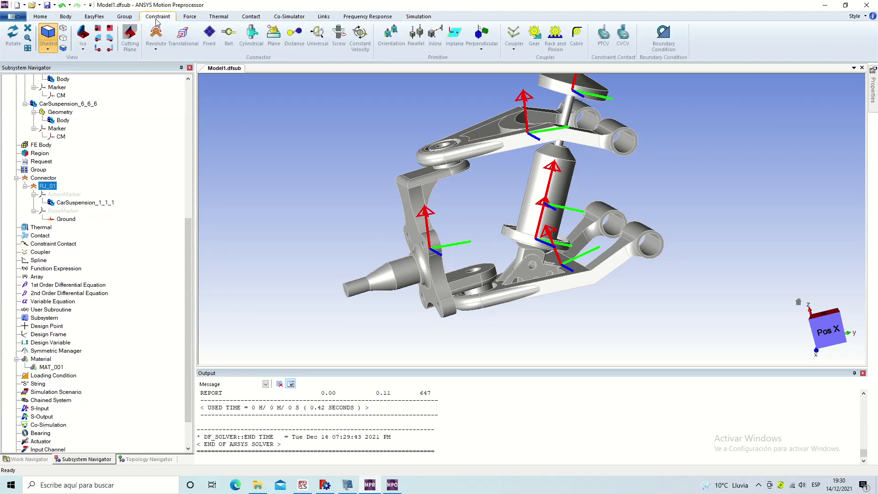
pyautogui.click(155, 35)
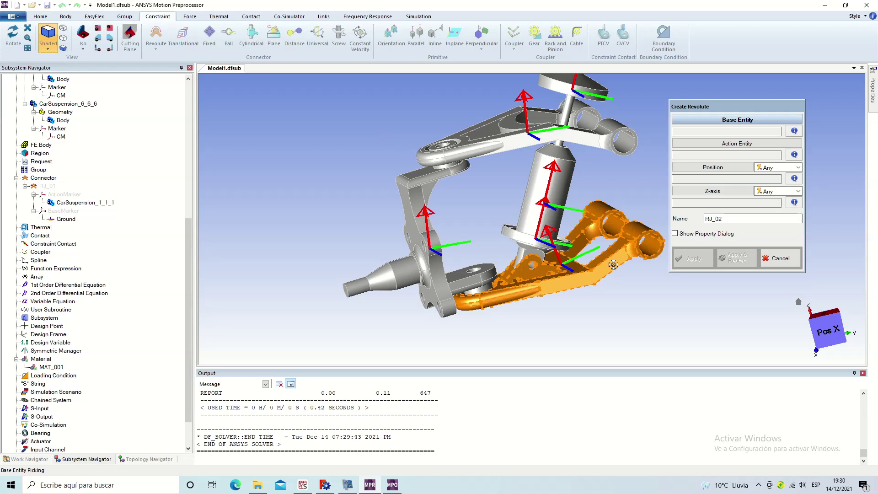
pyautogui.click(613, 265)
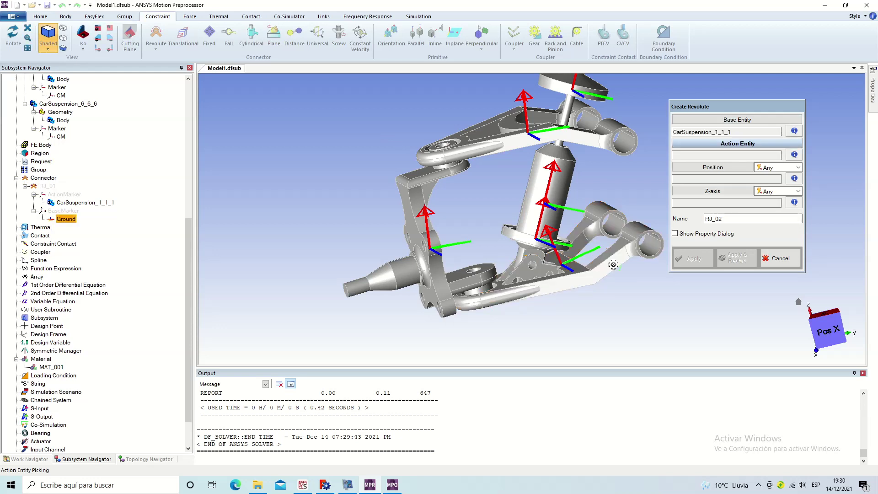
pyautogui.click(528, 210)
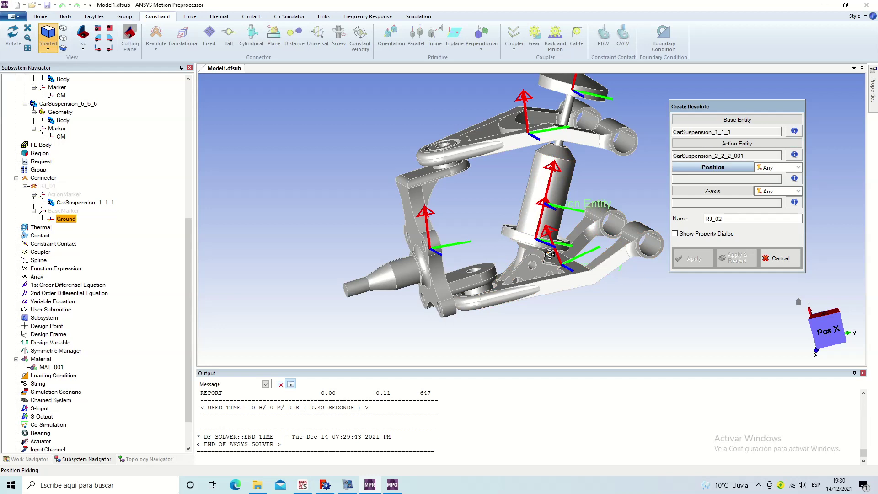
pyautogui.scroll(1, 527, 279)
pyautogui.scroll(2, 527, 279)
pyautogui.scroll(3, 539, 302)
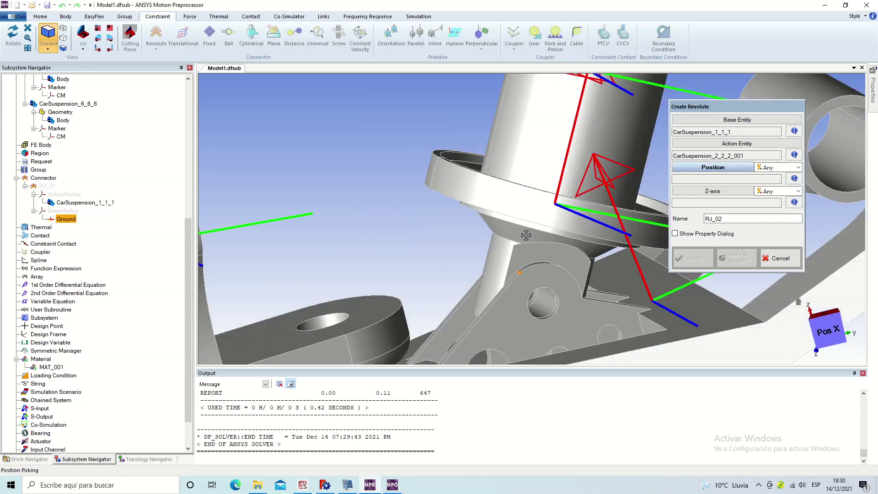
pyautogui.scroll(2, 551, 325)
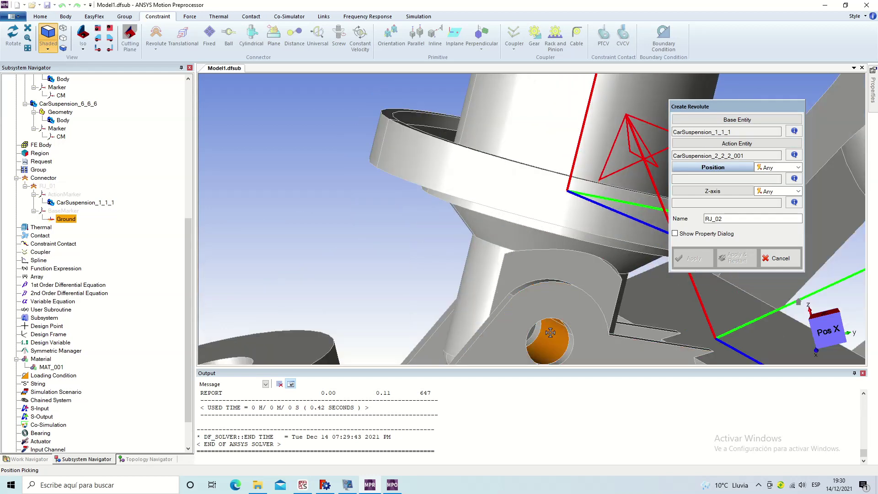
pyautogui.click(550, 333)
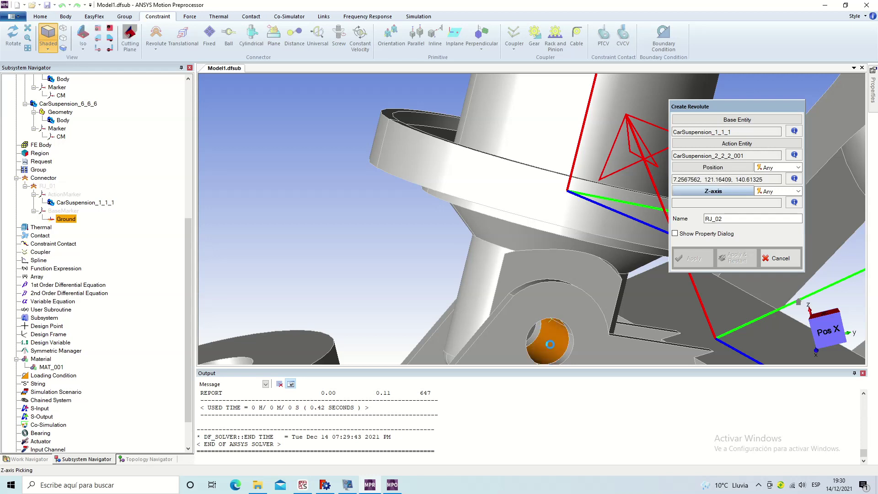
pyautogui.click(550, 344)
pyautogui.click(685, 260)
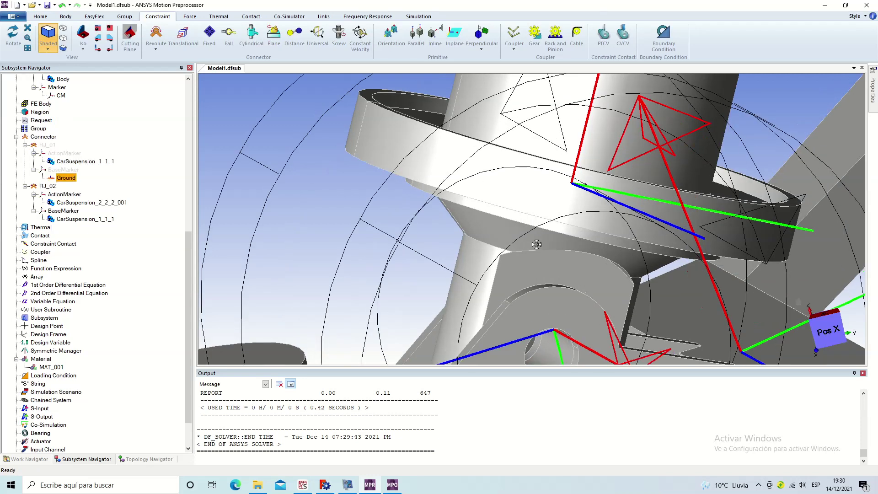
# Step: Disable joint RJ_02 from the model tree
pyautogui.scroll(-3, 678, 269)
pyautogui.scroll(-5, 604, 256)
pyautogui.scroll(-3, 537, 244)
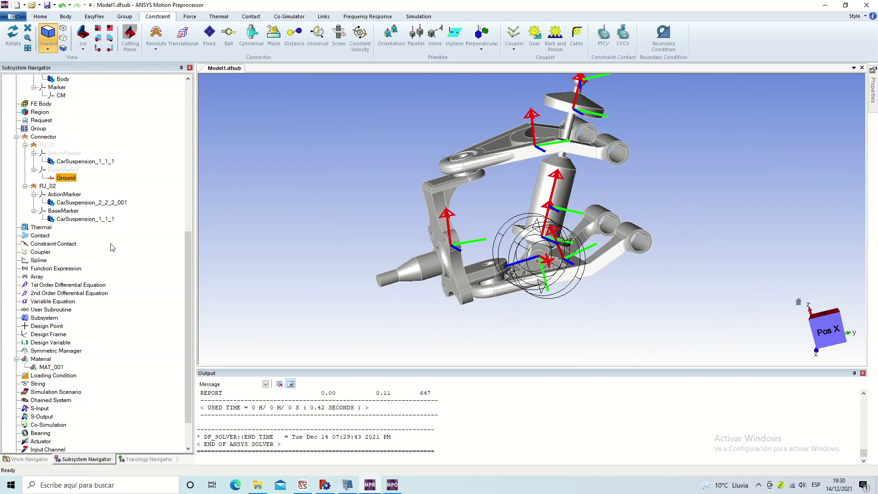
pyautogui.rightClick(48, 185)
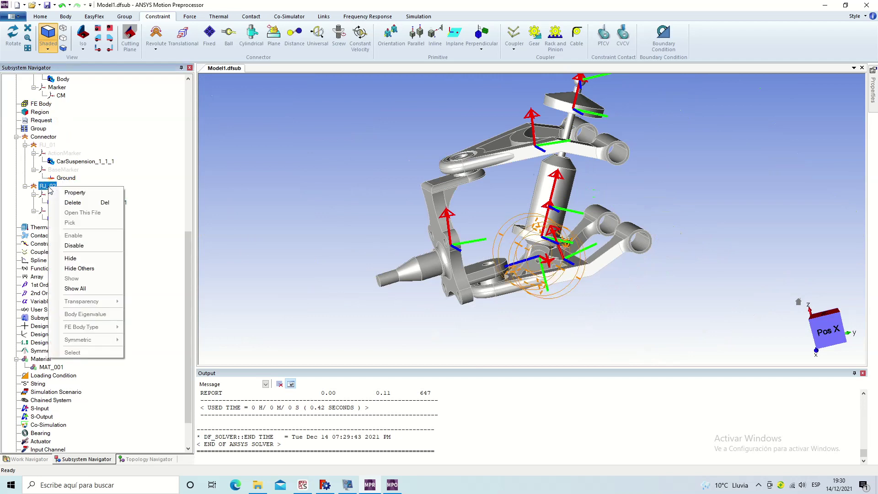
pyautogui.click(88, 258)
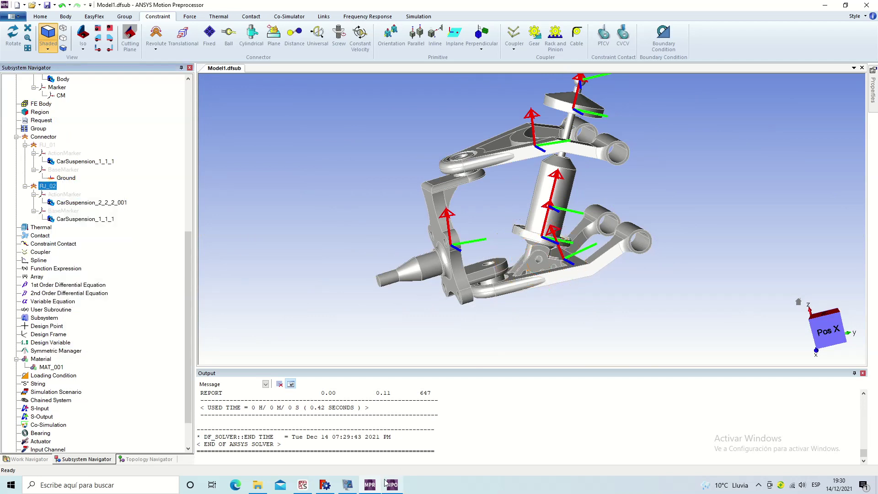
# Step: Rerun the dynamic simulation and open the new Model1.dfr results in the Postprocessor
pyautogui.click(418, 17)
pyautogui.click(209, 33)
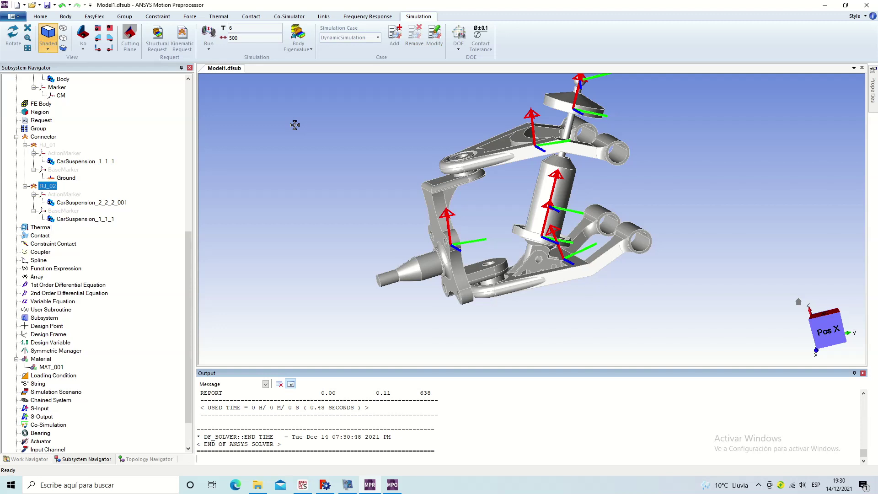
pyautogui.click(392, 488)
pyautogui.click(171, 32)
# Step: Orbit, pan and zoom the suspension to an oblique view showing its top plate
pyautogui.moveTo(507, 249)
pyautogui.mouseDown()
pyautogui.moveTo(346, 186)
pyautogui.moveTo(650, 277)
pyautogui.moveTo(637, 290)
pyautogui.mouseUp()
pyautogui.scroll(3, 637, 290)
pyautogui.scroll(-5, 566, 289)
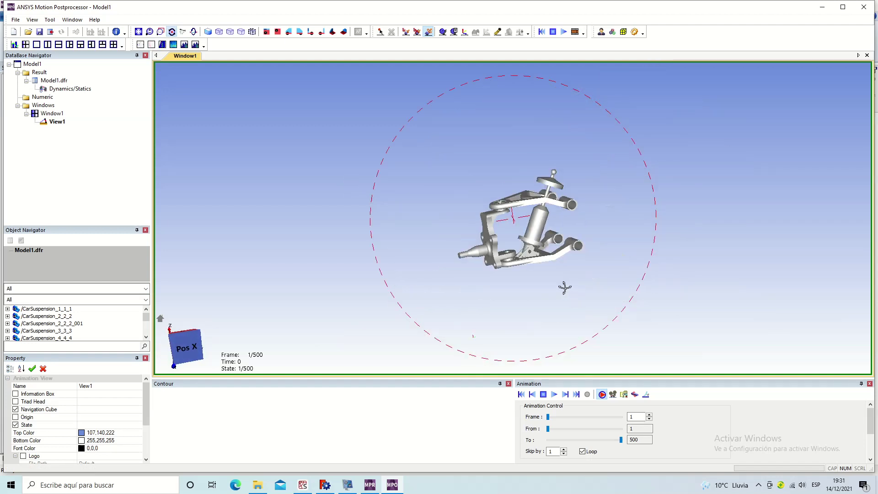
pyautogui.moveTo(565, 287); pyautogui.dragTo(535, 174, button='middle')
pyautogui.scroll(2, 536, 174)
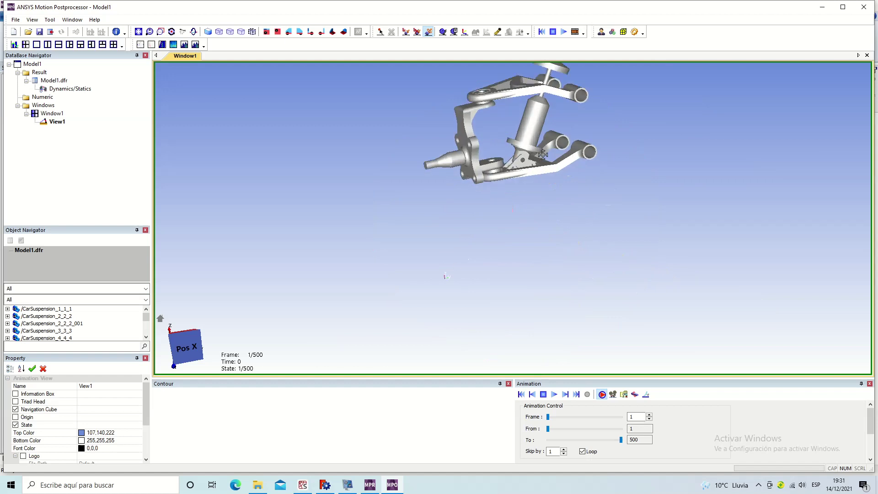
pyautogui.moveTo(545, 185)
pyautogui.mouseDown()
pyautogui.moveTo(552, 148)
pyautogui.moveTo(558, 157)
pyautogui.mouseUp()
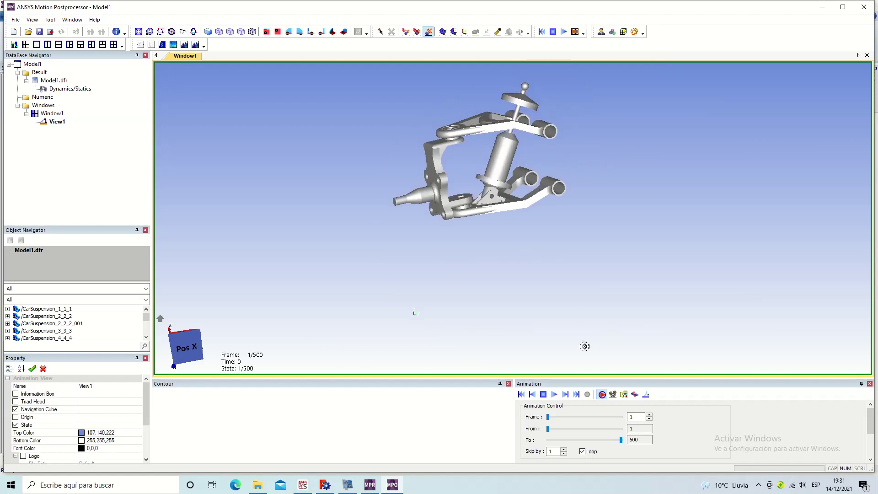
# Step: Play the suspension animation, rewind to frame 1, and return to the preprocessor
pyautogui.click(557, 396)
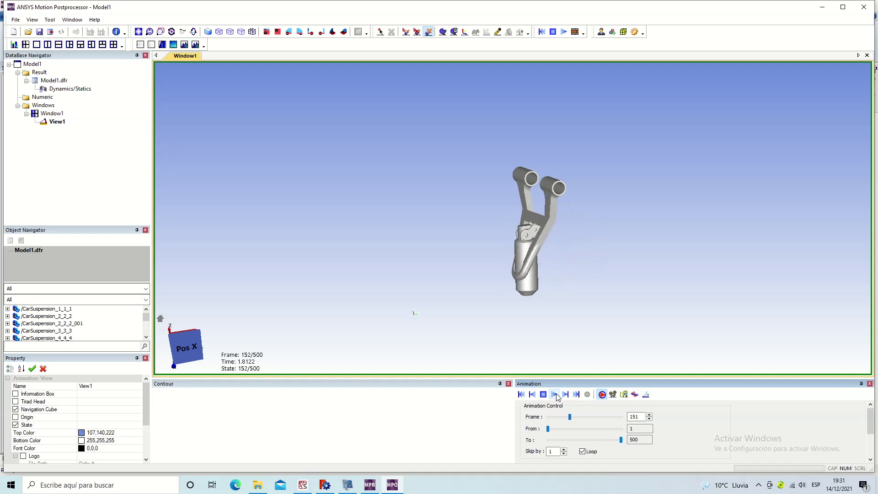
pyautogui.click(522, 394)
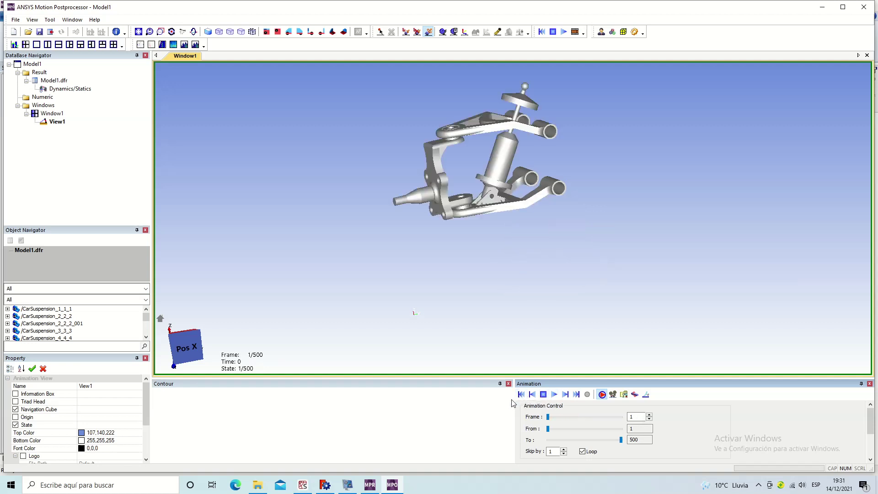
pyautogui.click(373, 489)
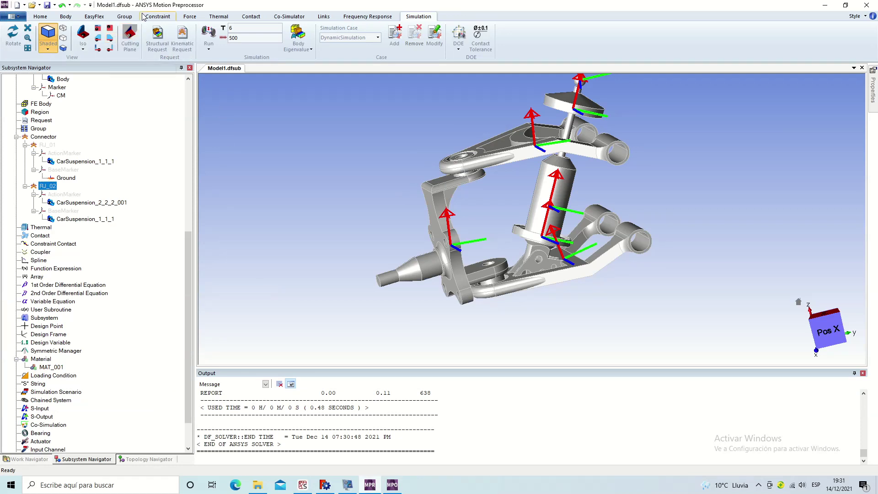
# Step: Add fixed joint FJ_01 between damper CarSuspension_2_2_2_001 and CarSuspension_2_2_2 at the damper's lower end
pyautogui.click(164, 18)
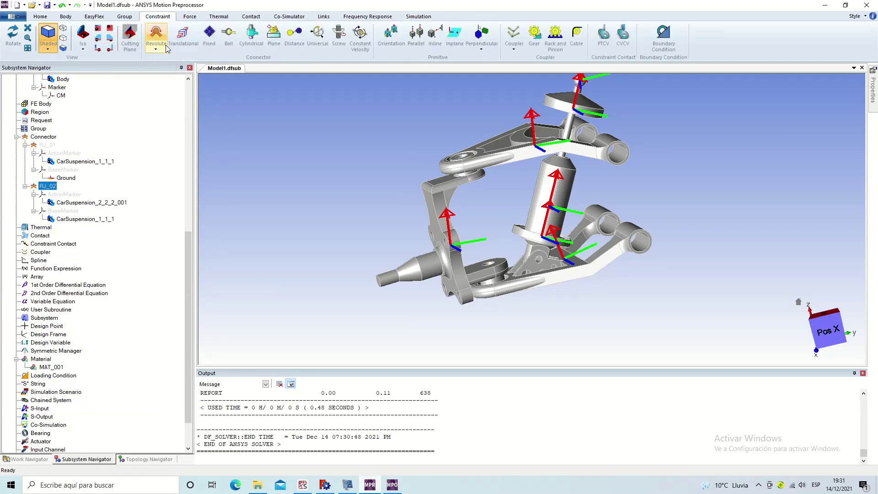
pyautogui.click(209, 35)
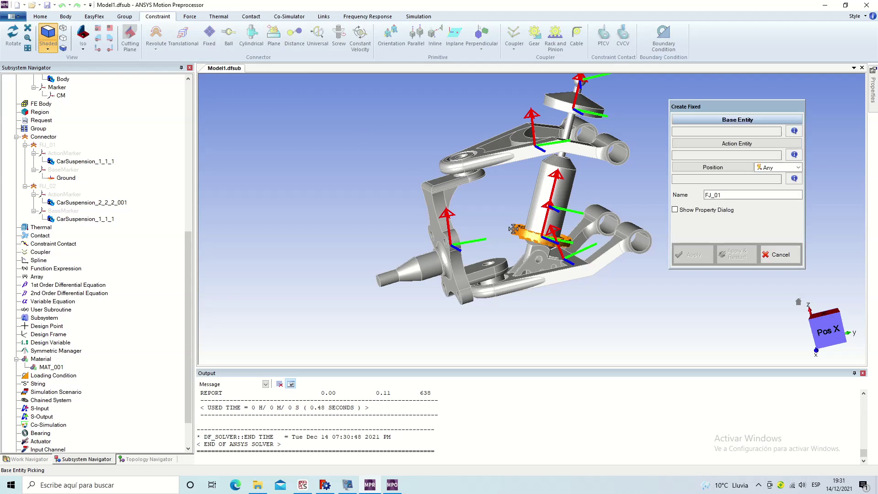
pyautogui.click(534, 211)
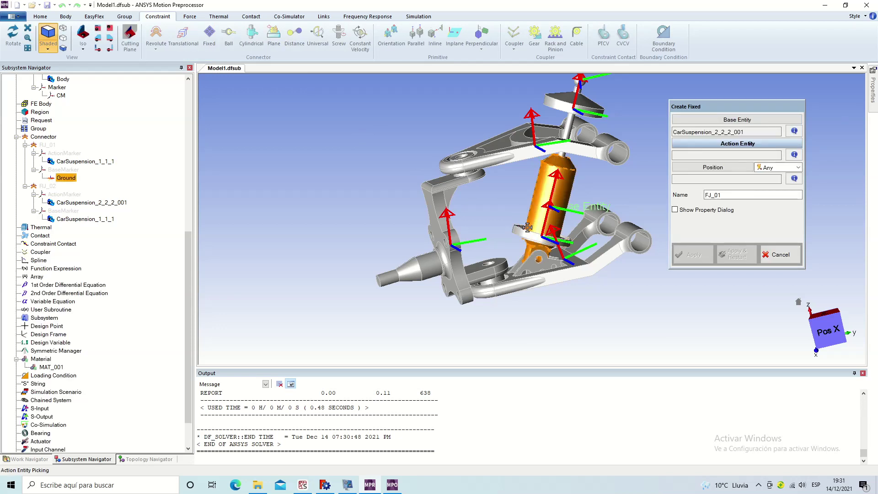
pyautogui.click(525, 231)
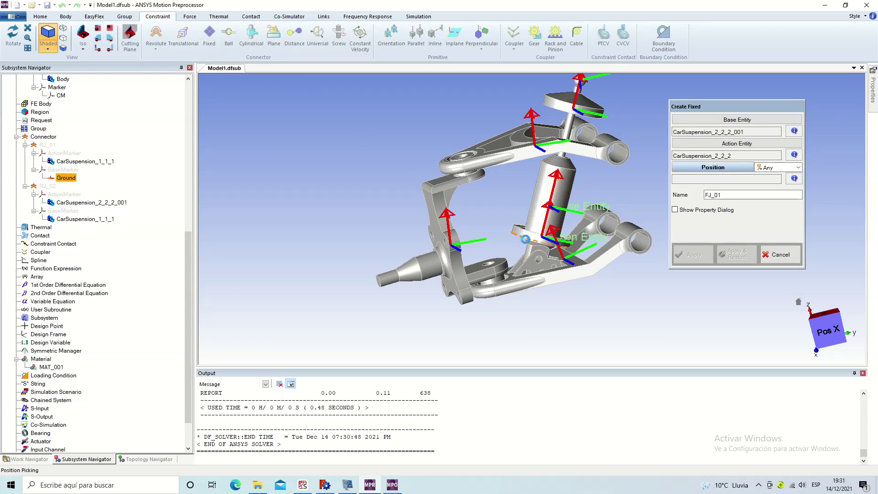
pyautogui.click(525, 239)
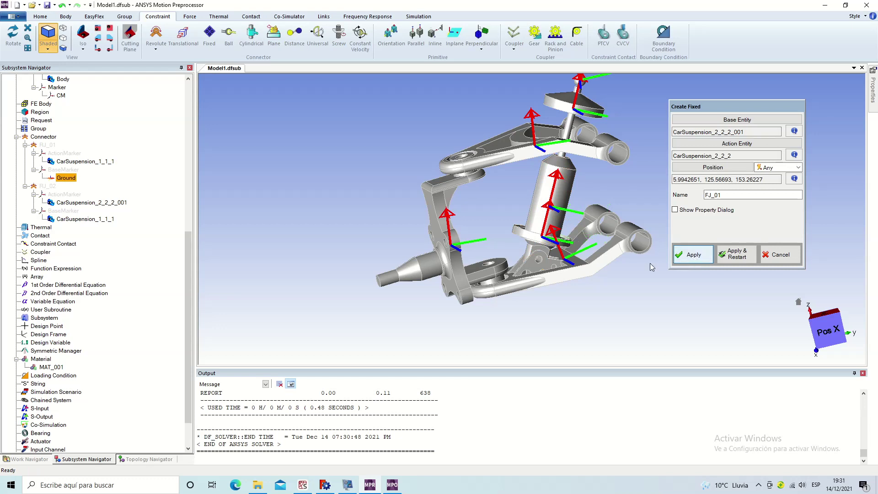
pyautogui.press('Return')
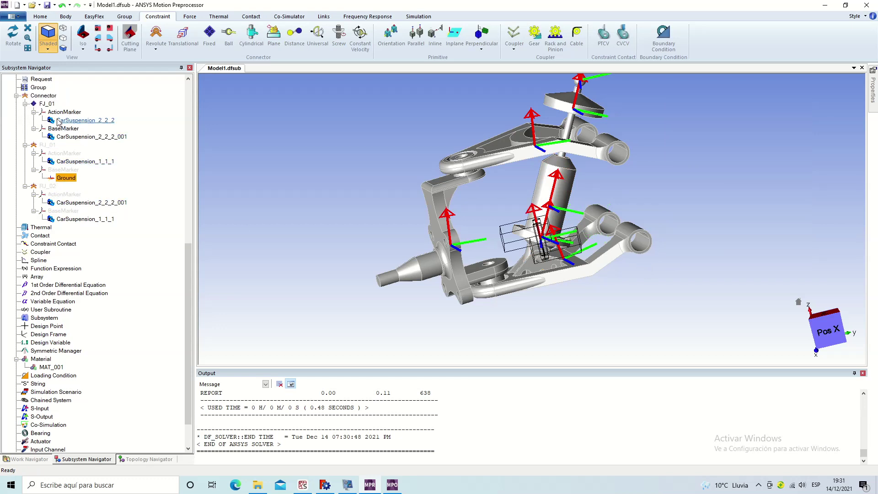
# Step: Hide joint FJ_01 and orbit the suspension model to a new angle
pyautogui.rightClick(49, 104)
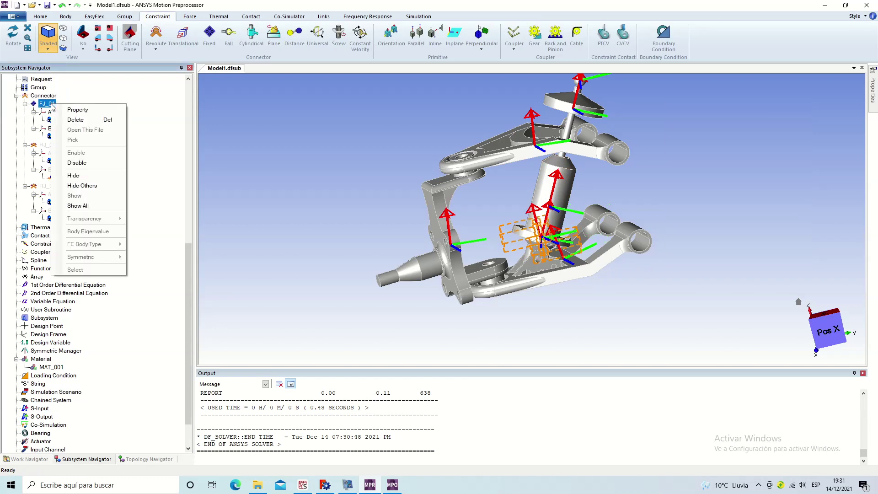
pyautogui.click(92, 179)
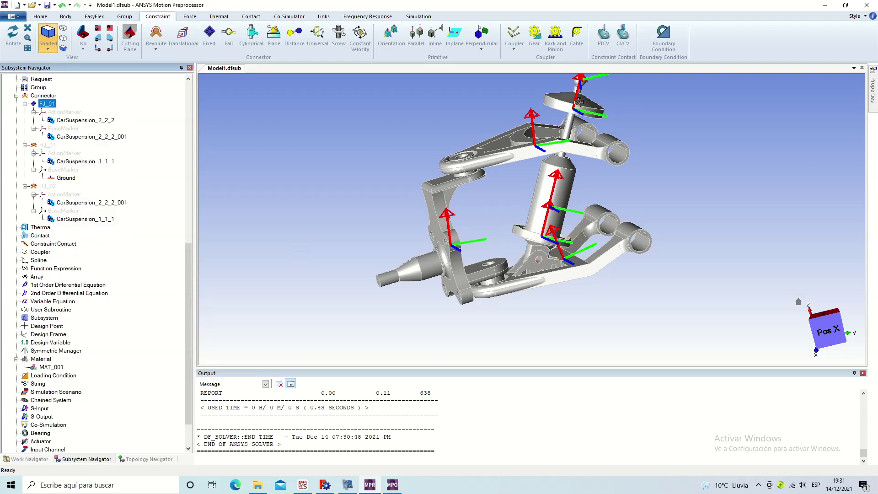
pyautogui.click(12, 37)
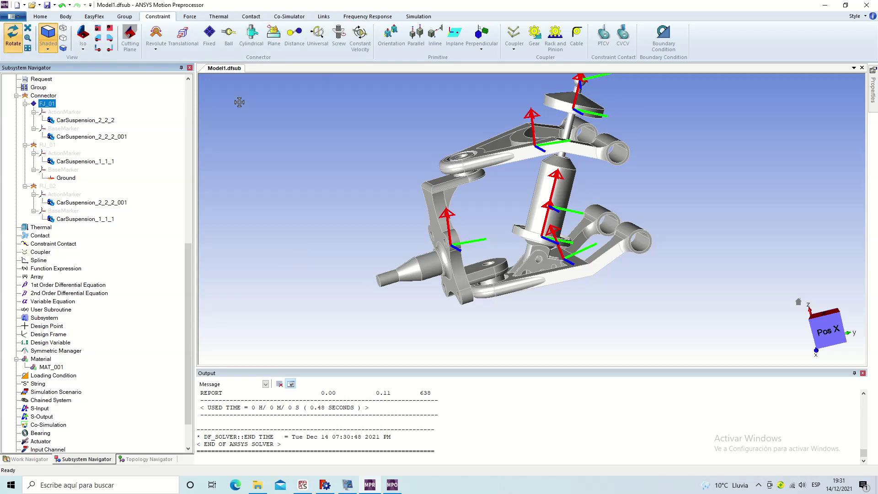
pyautogui.moveTo(439, 243); pyautogui.dragTo(521, 184)
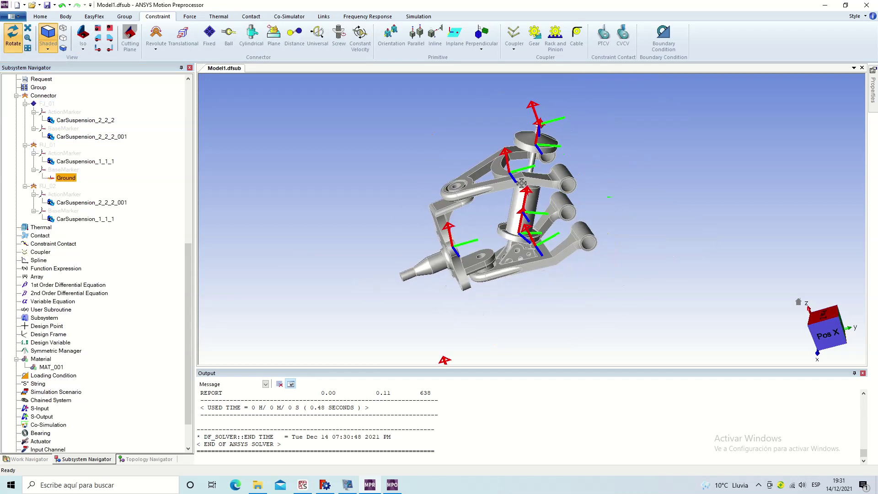
pyautogui.moveTo(521, 144); pyautogui.dragTo(504, 169, button='middle')
# Step: Zoom in, select the CarSuspension_2_2_2_001 body and bring up the simulation controls
pyautogui.scroll(7, 119, 170)
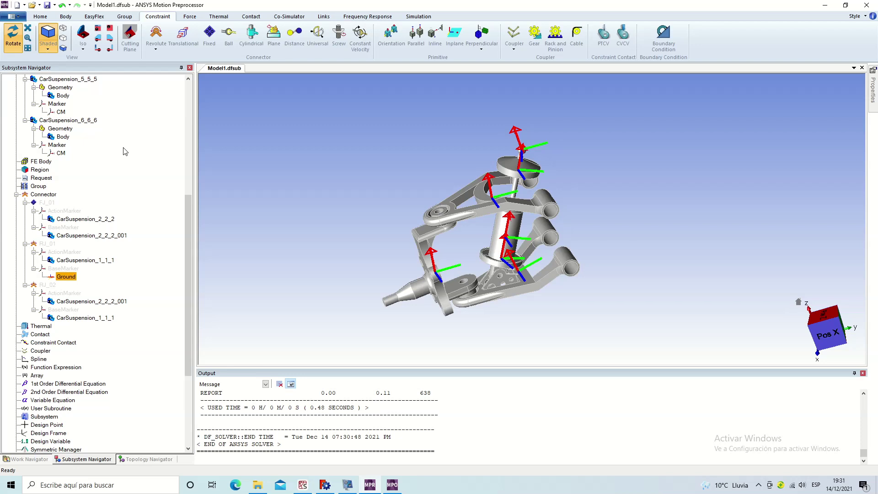
pyautogui.scroll(6, 118, 170)
pyautogui.scroll(1, 118, 170)
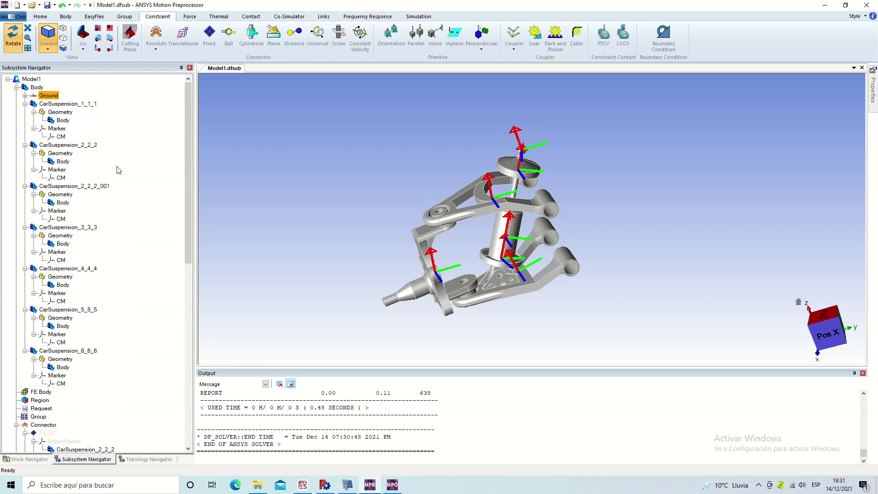
pyautogui.click(82, 190)
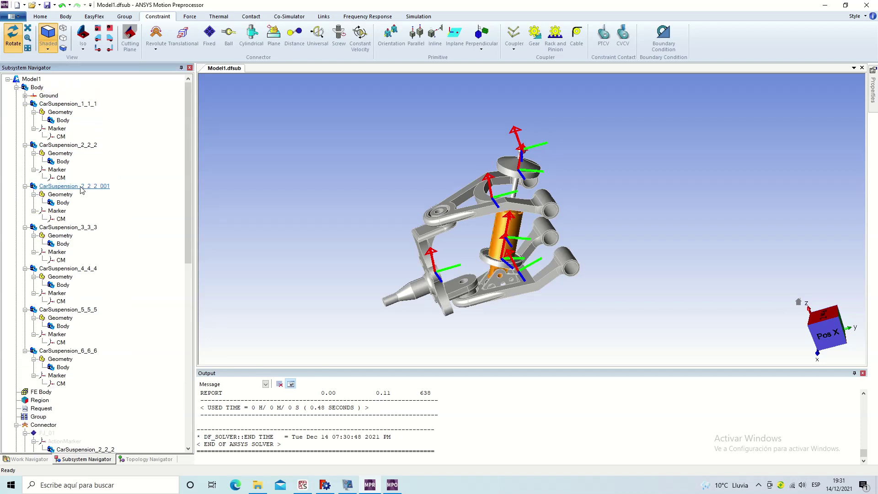
pyautogui.click(83, 186)
pyautogui.click(405, 18)
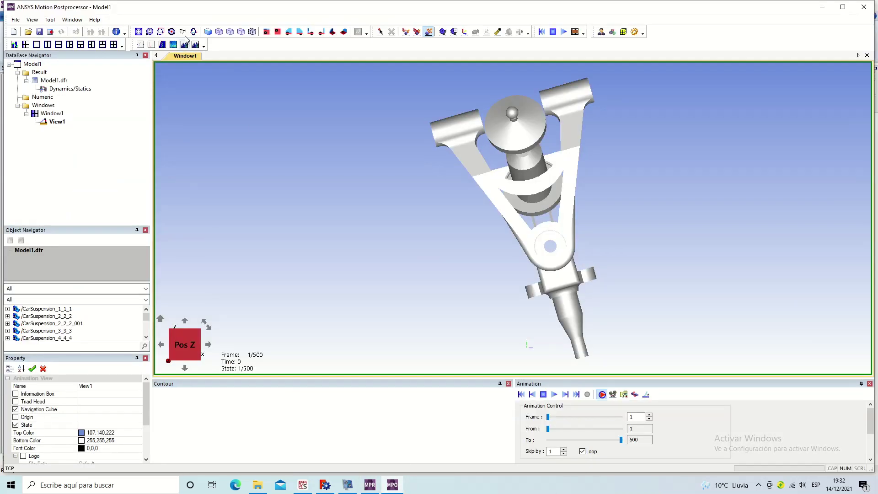
# Step: Orbit the third-run results from top to side view, then zoom and reposition the suspension
pyautogui.click(172, 32)
pyautogui.moveTo(478, 290)
pyautogui.mouseDown()
pyautogui.moveTo(408, 243)
pyautogui.moveTo(476, 230)
pyautogui.mouseUp()
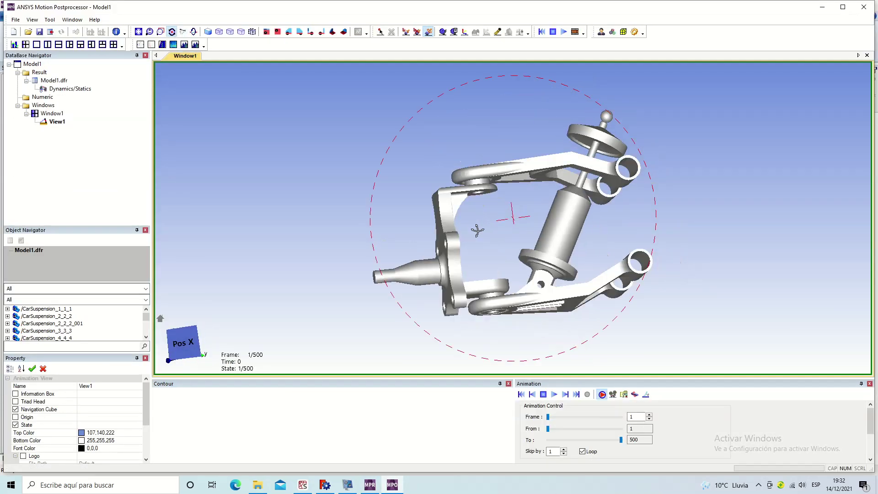
pyautogui.scroll(-3, 479, 237)
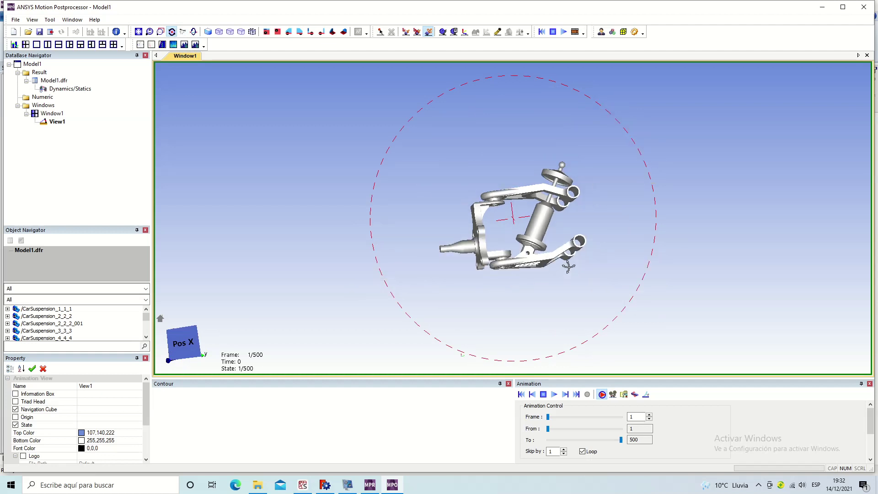
pyautogui.moveTo(567, 267); pyautogui.dragTo(571, 196, button='middle')
pyautogui.click(534, 211)
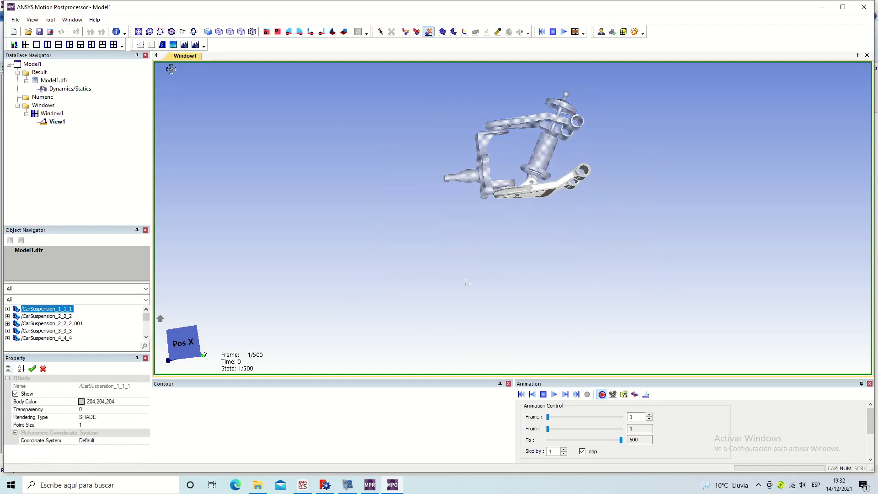
pyautogui.click(172, 32)
pyautogui.moveTo(473, 165); pyautogui.dragTo(477, 175)
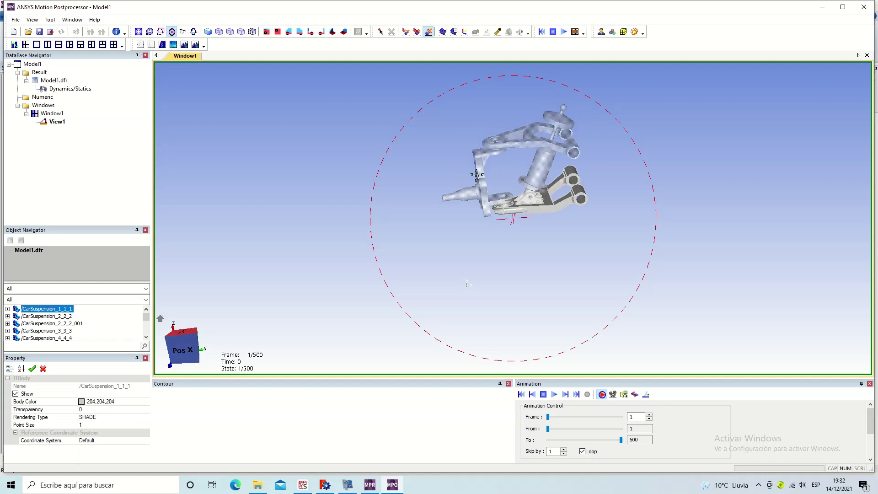
pyautogui.click(171, 31)
pyautogui.click(257, 129)
# Step: Play the suspension animation, rewind to frame 1, and return to the preprocessor
pyautogui.click(554, 394)
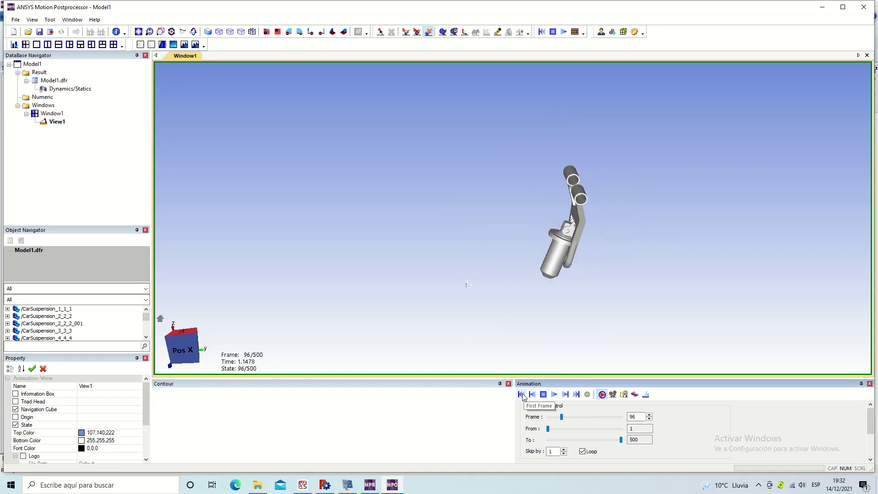
pyautogui.click(543, 394)
pyautogui.click(371, 484)
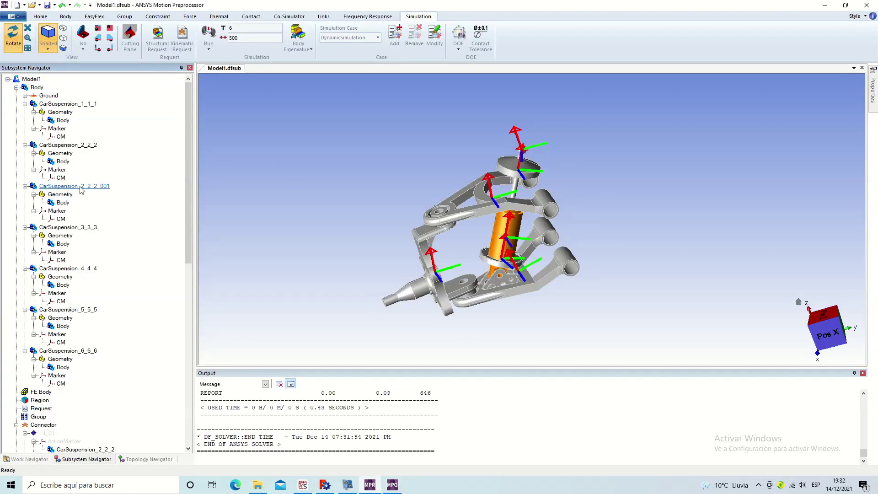
# Step: Disable the CarSuspension_4_4_4 part and zoom in on the upper arm's ball
pyautogui.click(82, 227)
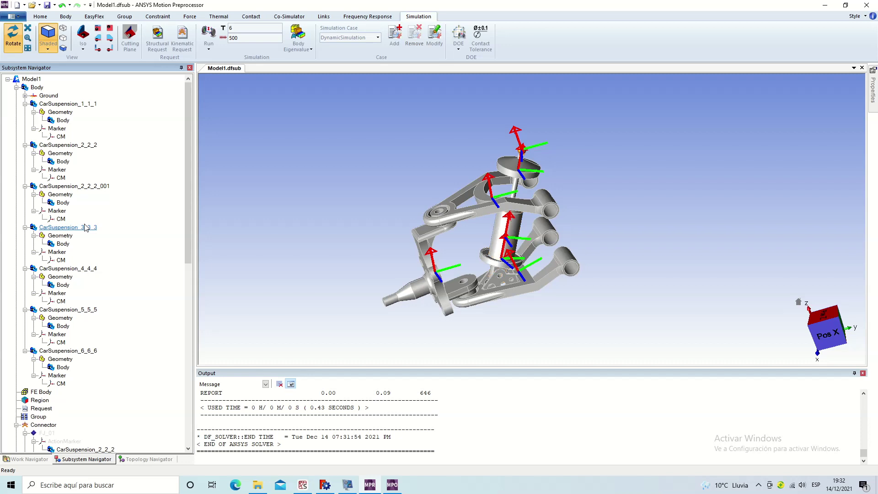
pyautogui.click(83, 270)
pyautogui.rightClick(83, 271)
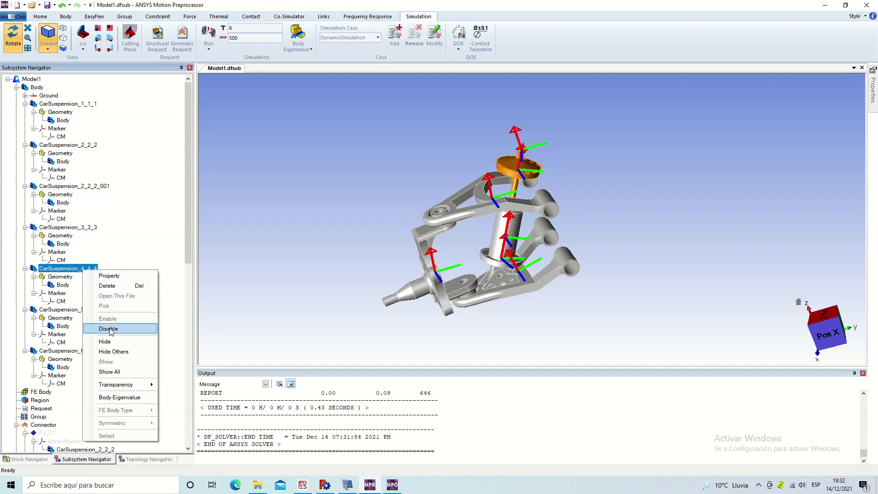
pyautogui.click(124, 342)
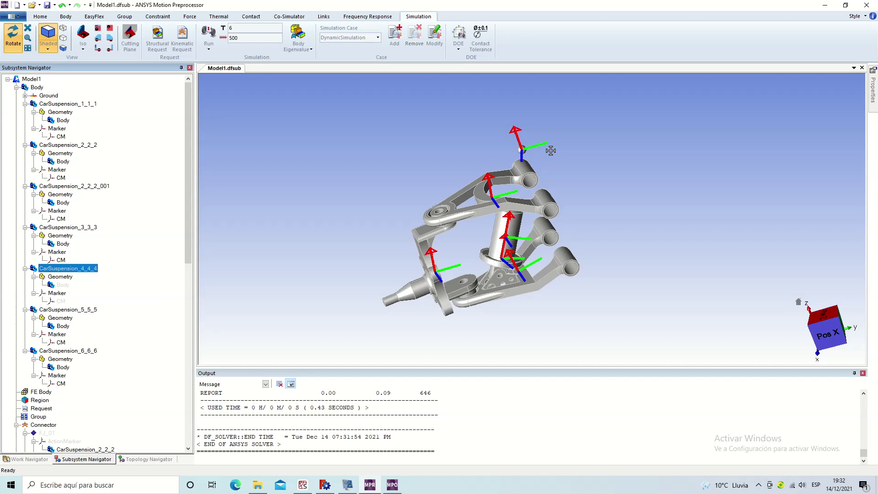
pyautogui.scroll(2, 551, 150)
pyautogui.scroll(3, 544, 142)
pyautogui.scroll(3, 541, 139)
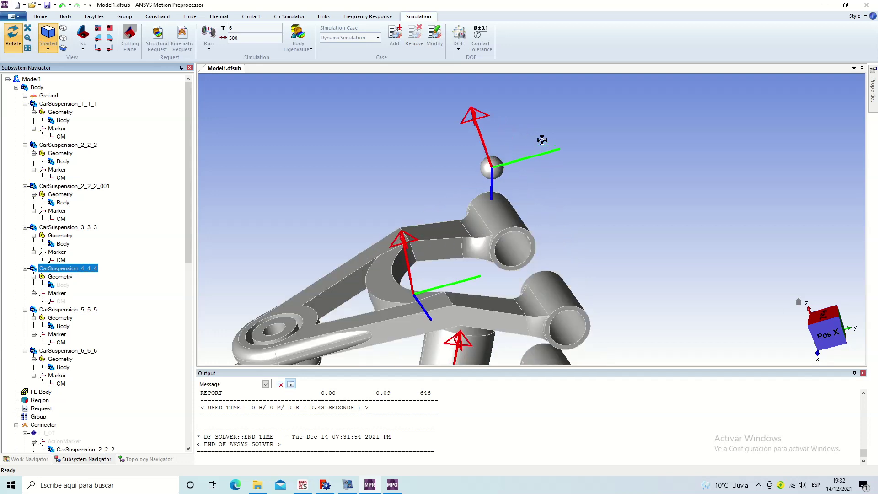
pyautogui.click(155, 18)
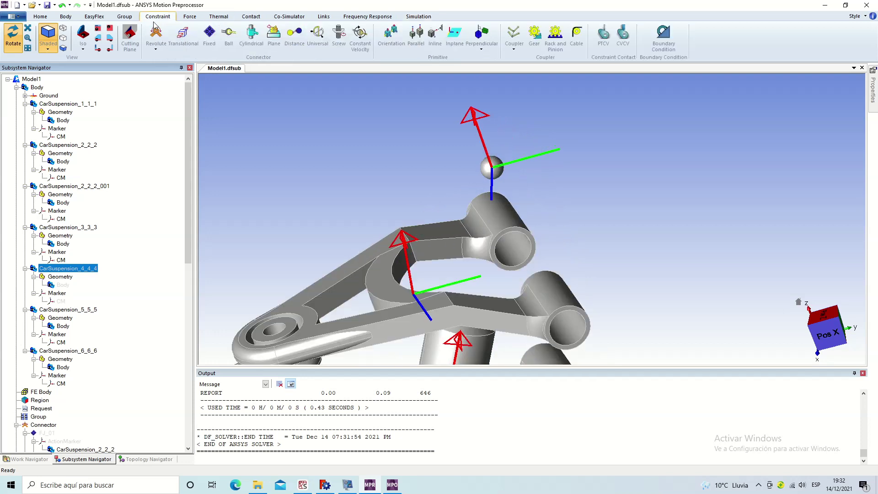
# Step: Define a fixed joint with Ground as base and CarSuspension_3_3_3 as action entity
pyautogui.click(208, 36)
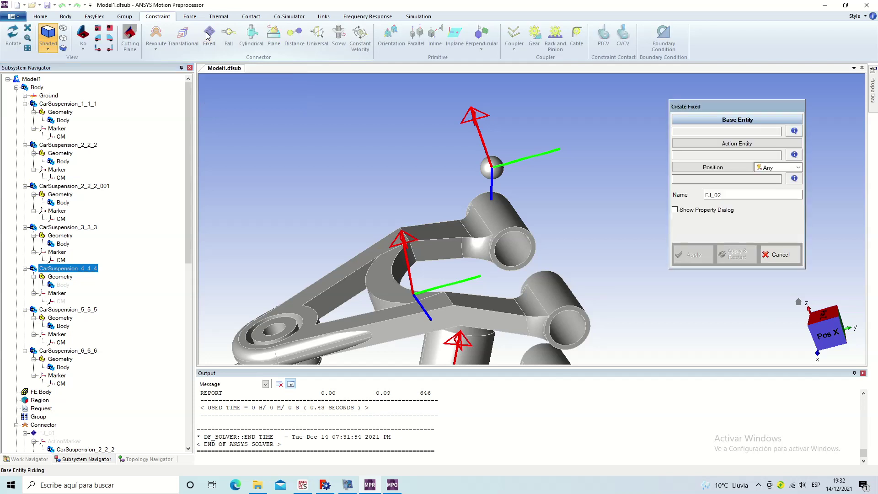
pyautogui.click(483, 168)
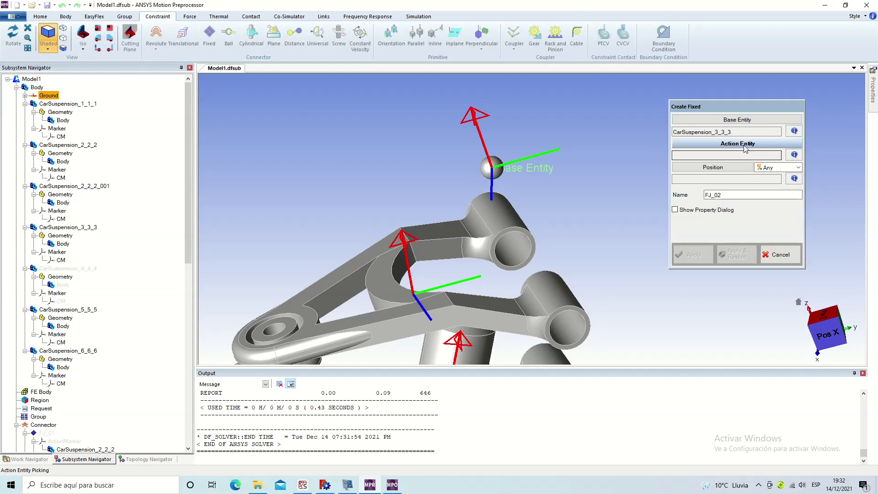
pyautogui.click(780, 254)
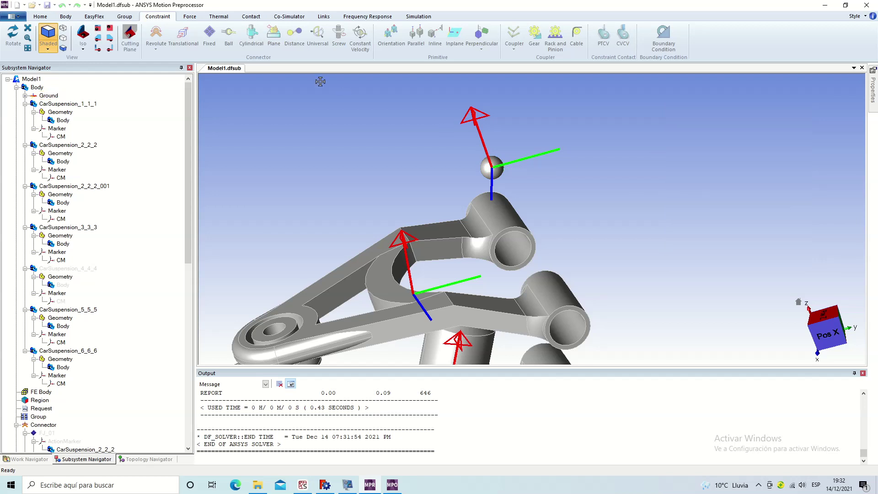
pyautogui.click(209, 33)
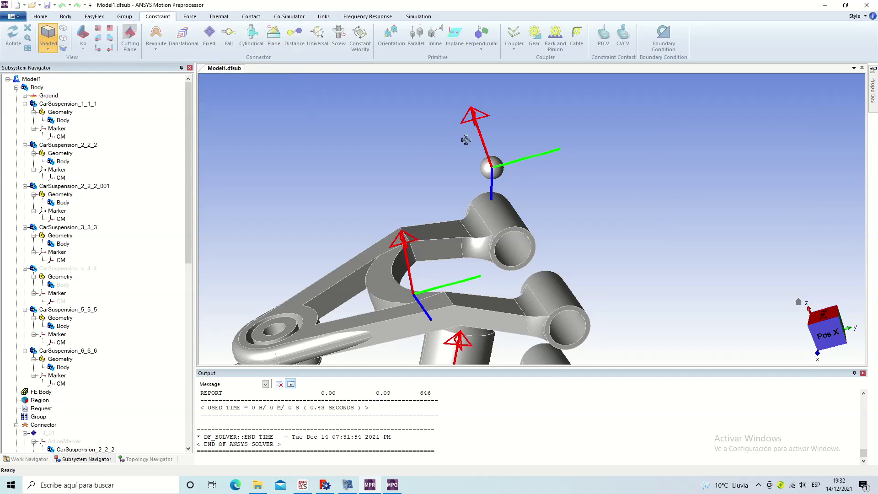
pyautogui.click(560, 110)
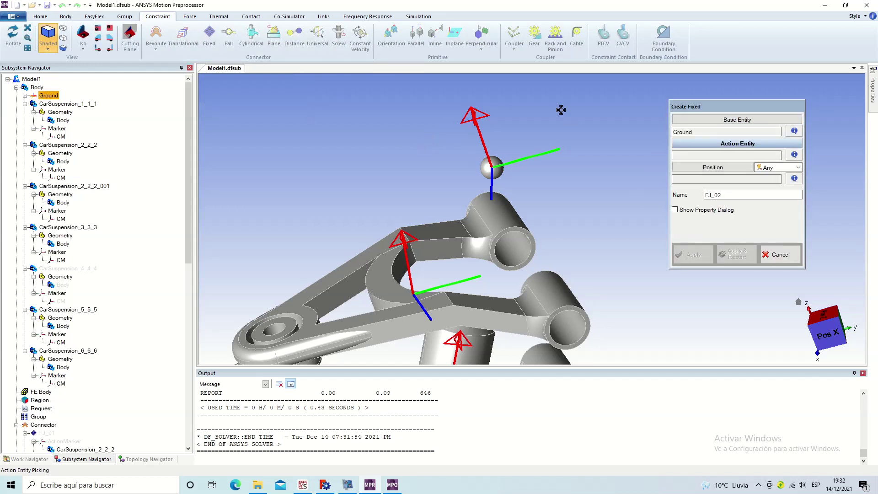
pyautogui.click(480, 167)
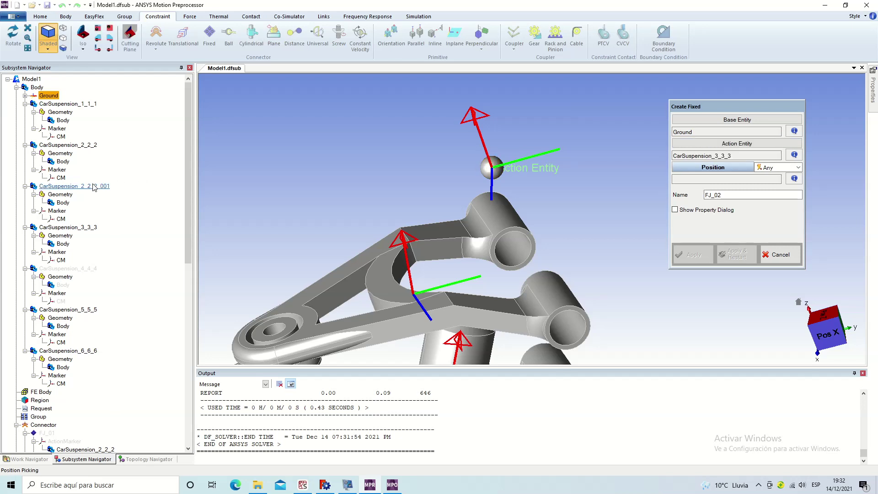
# Step: Position fixed joint FJ_02 at CarSuspension_3_3_3's CM marker and create it
pyautogui.click(88, 228)
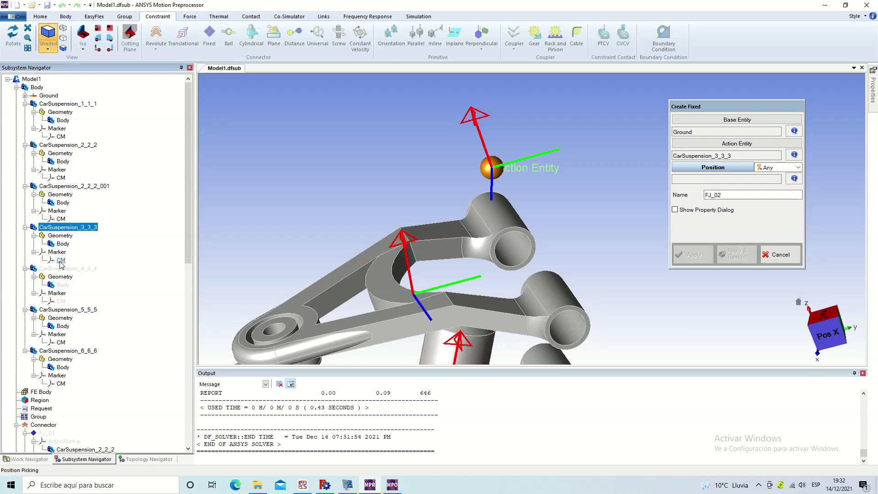
pyautogui.rightClick(61, 262)
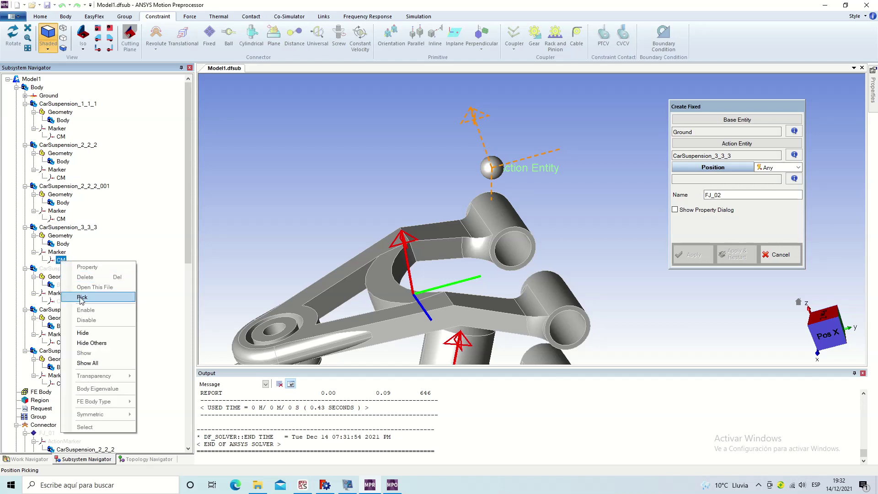
pyautogui.click(81, 297)
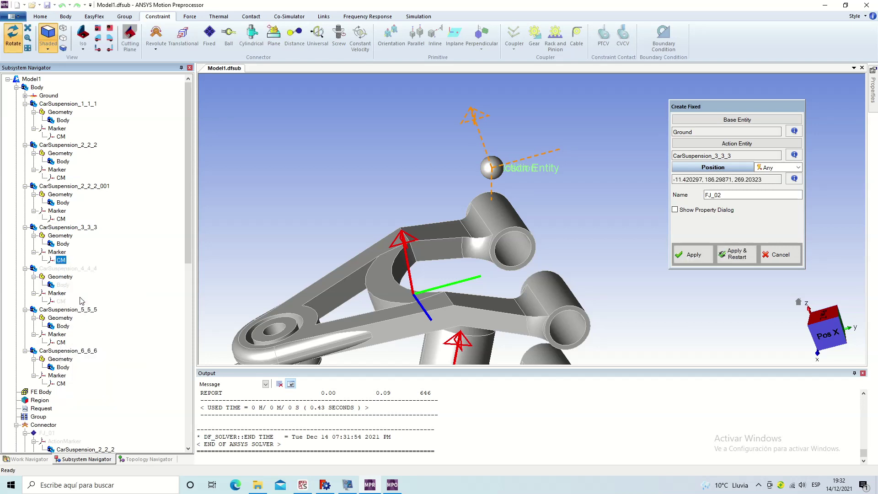
pyautogui.click(693, 255)
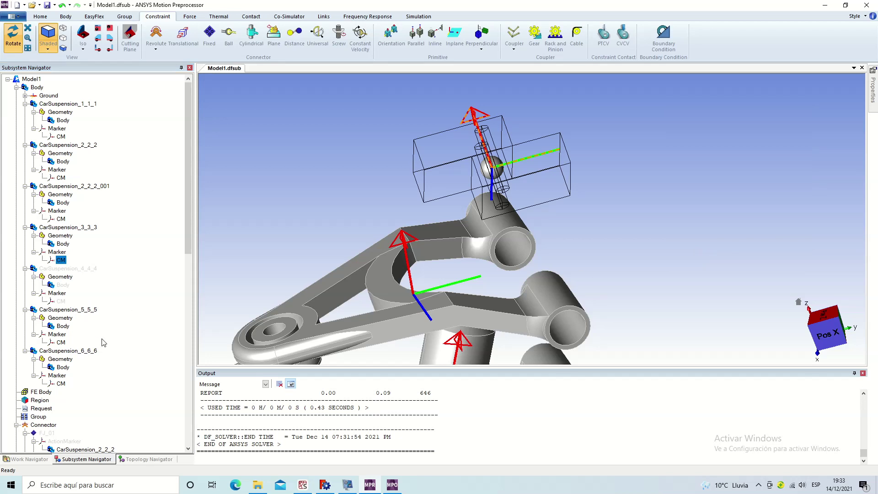
# Step: Disable fixed joints FJ_01 and FJ_02 in the Subsystem Navigator
pyautogui.moveTo(186, 215); pyautogui.dragTo(194, 329)
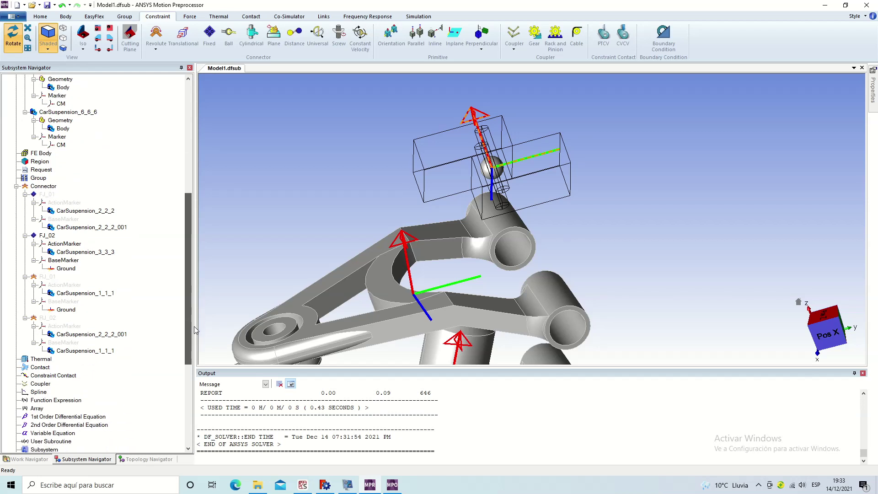
pyautogui.rightClick(49, 196)
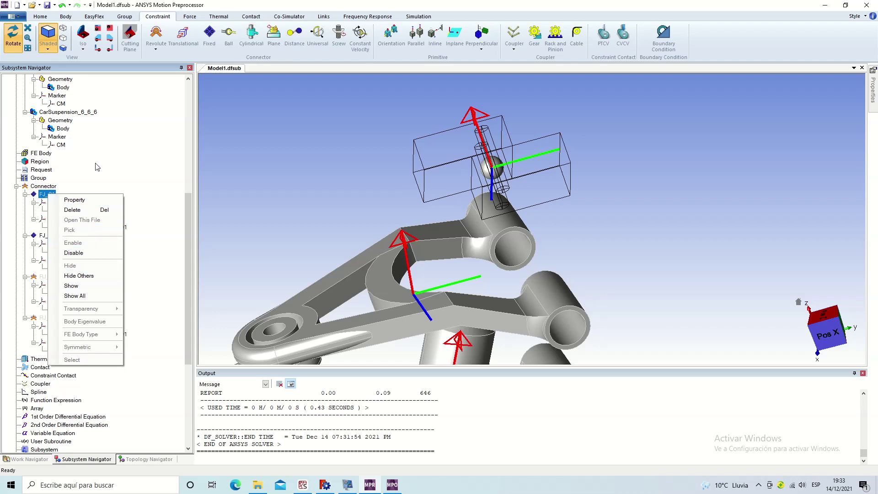
pyautogui.click(74, 253)
pyautogui.rightClick(45, 237)
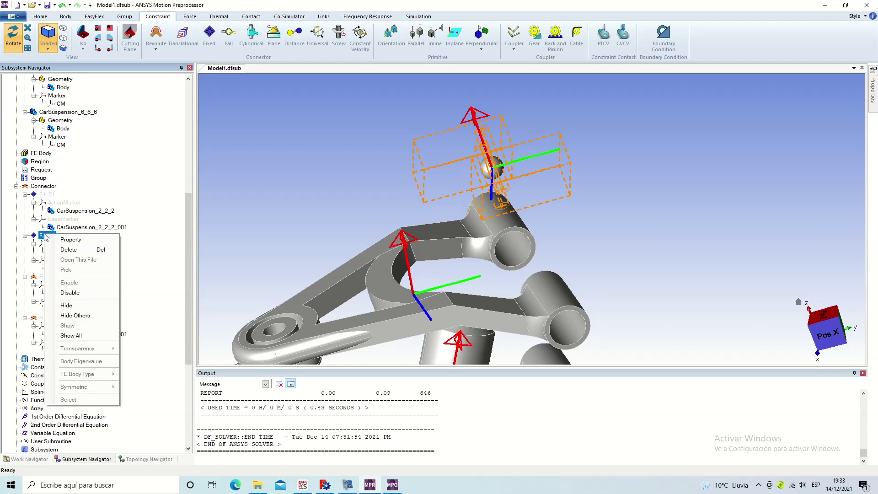
pyautogui.click(73, 295)
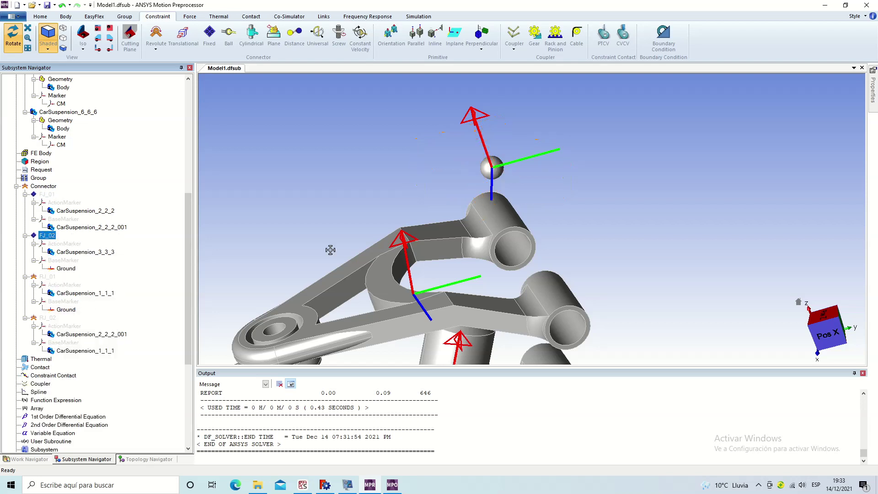
# Step: Solve the dynamic simulation with F5 and open the results in the postprocessor
pyautogui.scroll(-2, 451, 227)
pyautogui.scroll(-2, 452, 229)
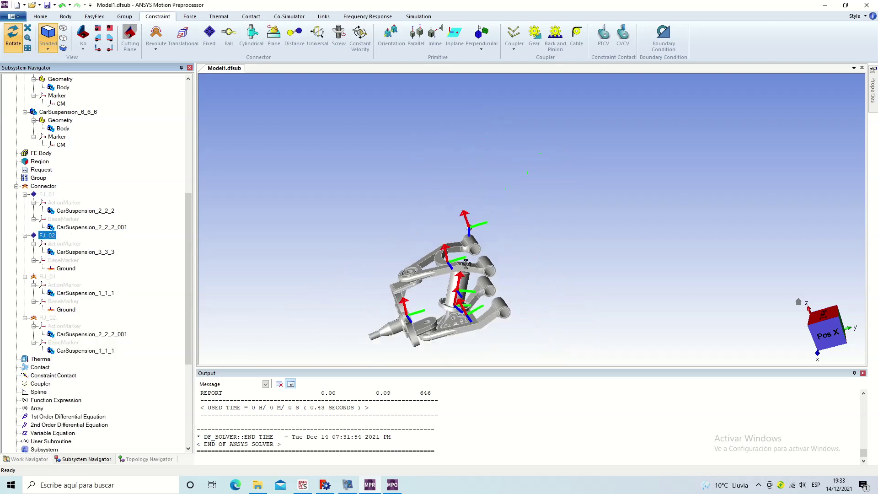
pyautogui.scroll(-1, 468, 320)
pyautogui.scroll(2, 470, 322)
pyautogui.scroll(1, 467, 316)
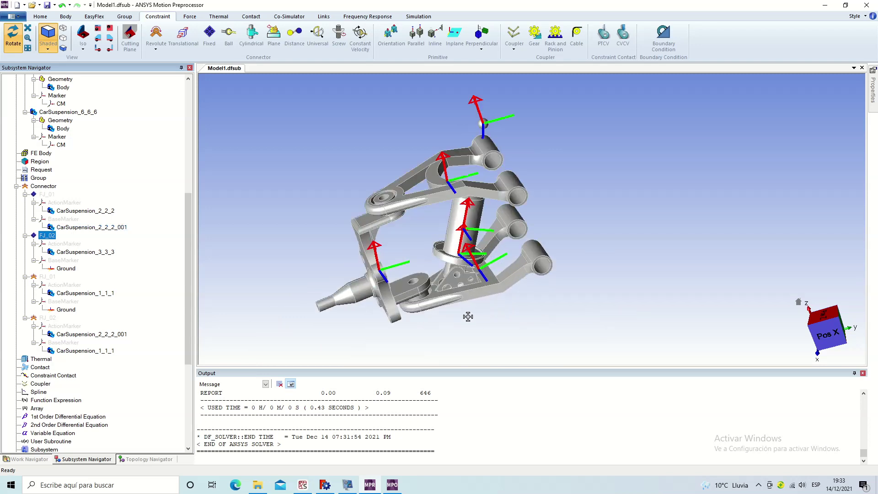
pyautogui.click(414, 17)
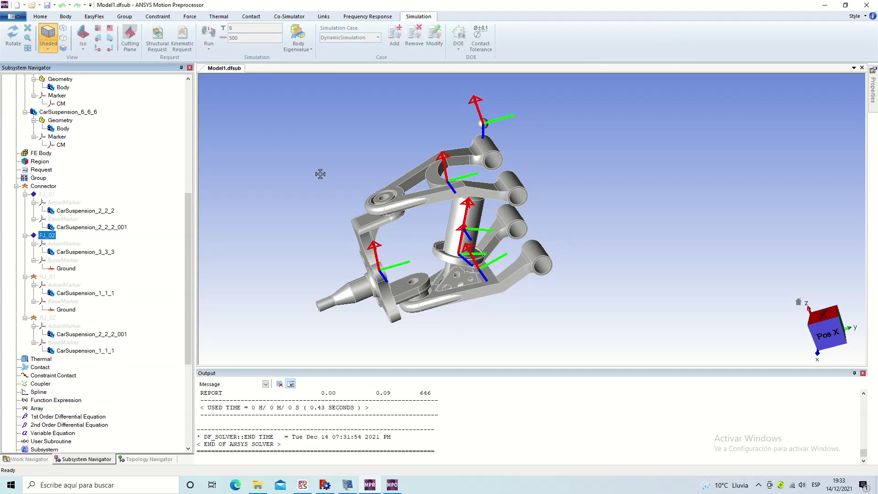
pyautogui.press('F5')
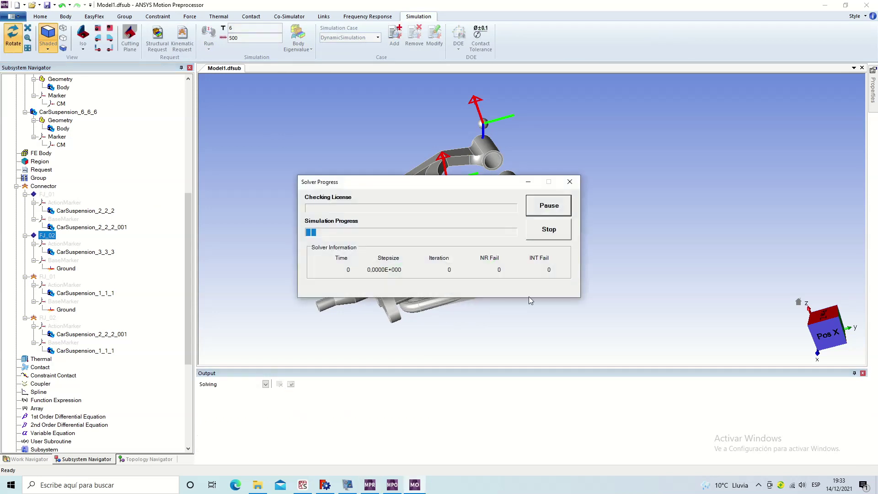
pyautogui.click(398, 487)
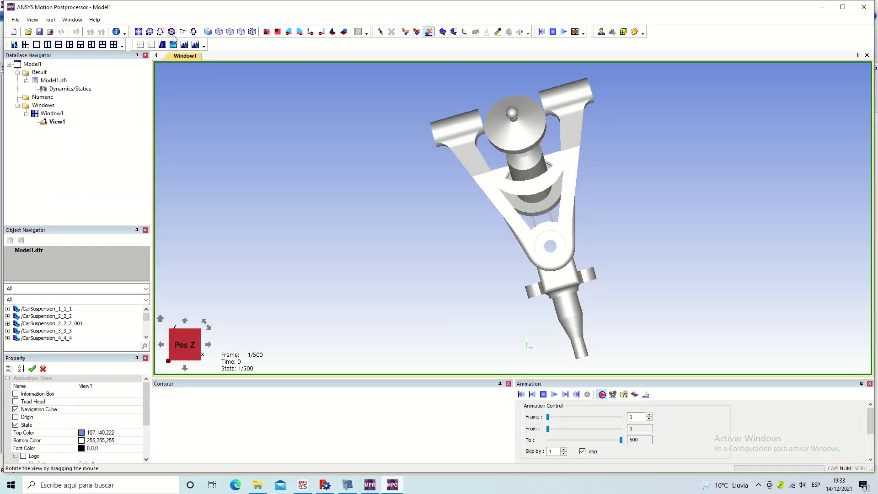
# Step: Orbit to a side view, play the fourth-run animation, and rewind it to the first frame
pyautogui.click(171, 32)
pyautogui.moveTo(562, 237)
pyautogui.mouseDown()
pyautogui.moveTo(406, 197)
pyautogui.moveTo(643, 281)
pyautogui.moveTo(564, 304)
pyautogui.mouseUp()
pyautogui.scroll(3, 564, 304)
pyautogui.scroll(-5, 539, 303)
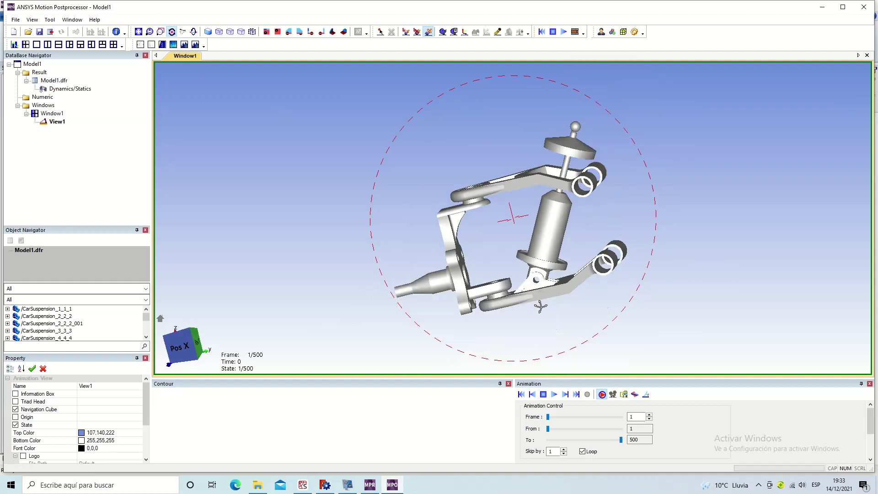
pyautogui.moveTo(508, 277); pyautogui.dragTo(510, 215, button='middle')
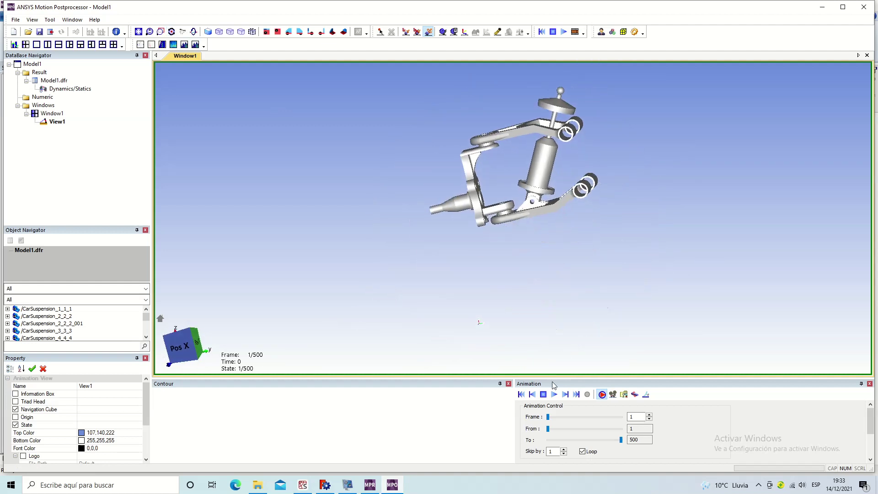
pyautogui.click(553, 395)
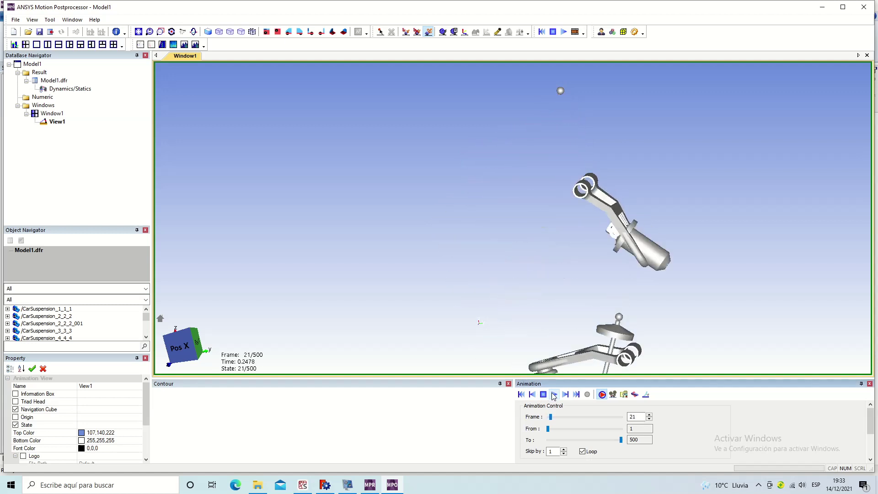
pyautogui.click(521, 395)
# Step: Return to the preprocessor and start creating a new ball joint
pyautogui.click(370, 485)
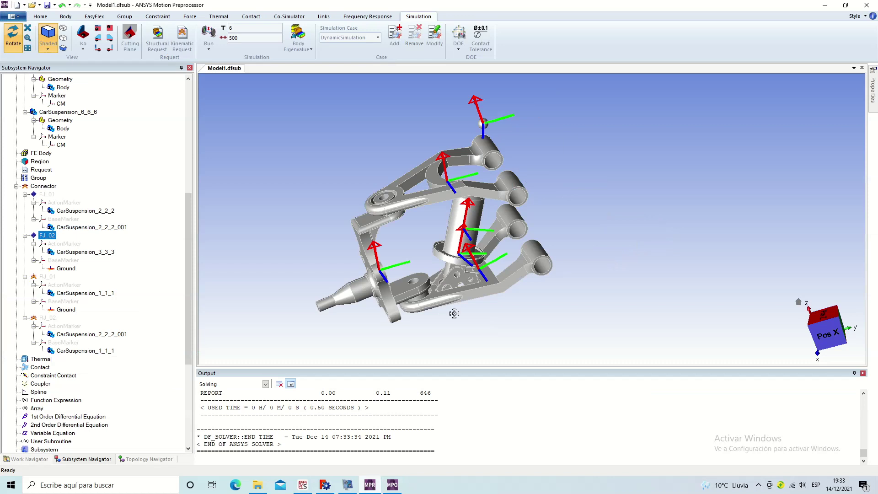
pyautogui.scroll(5, 144, 236)
pyautogui.scroll(5, 144, 235)
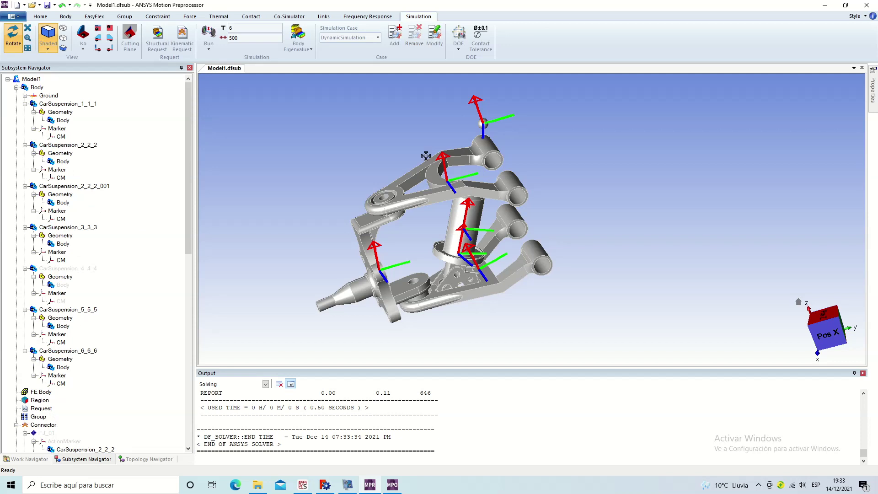
pyautogui.click(157, 16)
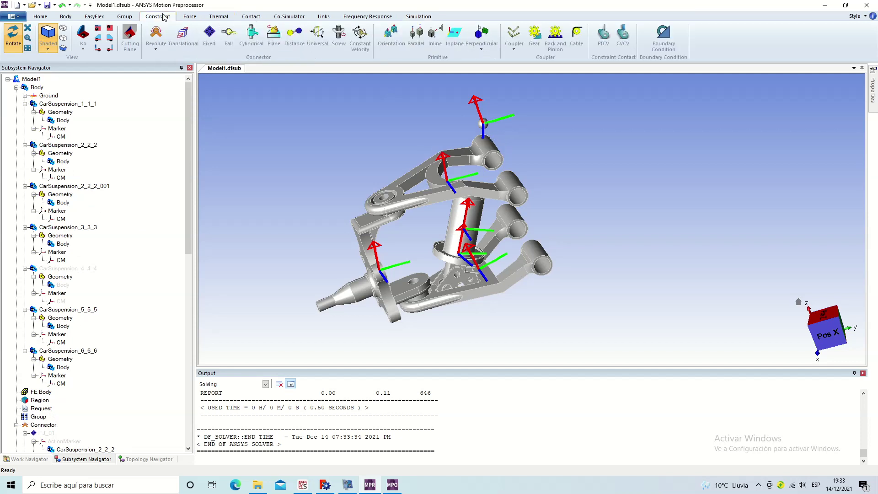
pyautogui.click(228, 37)
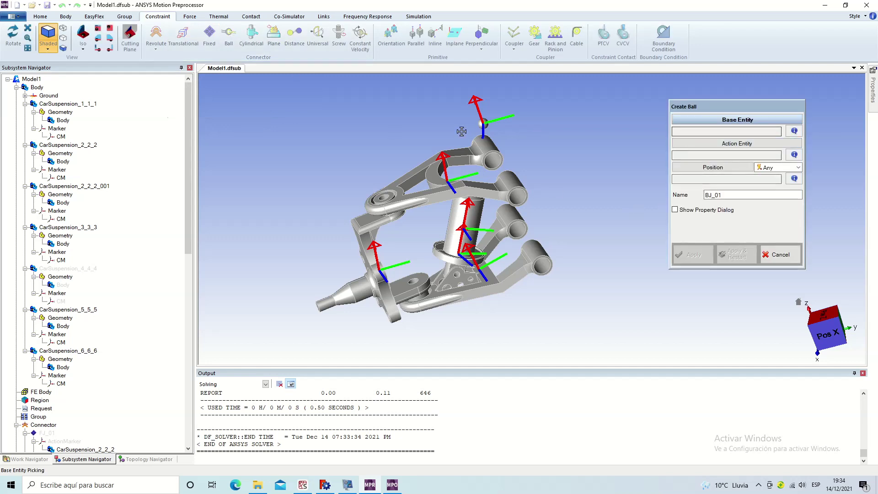
pyautogui.scroll(5, 462, 132)
pyautogui.scroll(-5, 493, 121)
pyautogui.scroll(4, 453, 114)
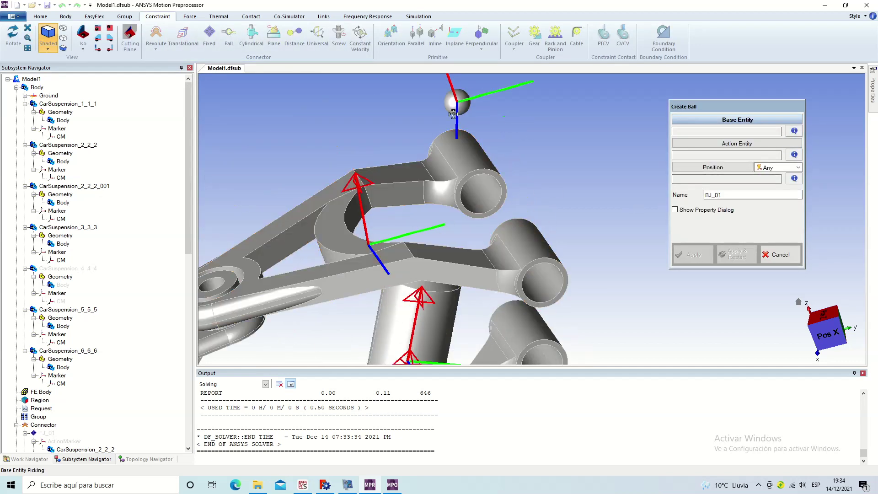
# Step: Use CarSuspension_3_3_3 as base, re-enable CarSuspension_4_4_4 and pick it as the joined body
pyautogui.click(448, 98)
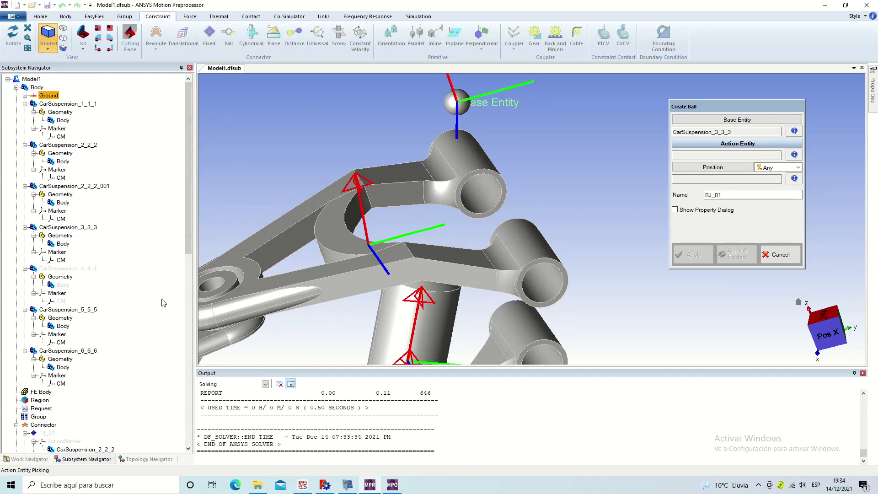
pyautogui.click(87, 268)
pyautogui.rightClick(89, 269)
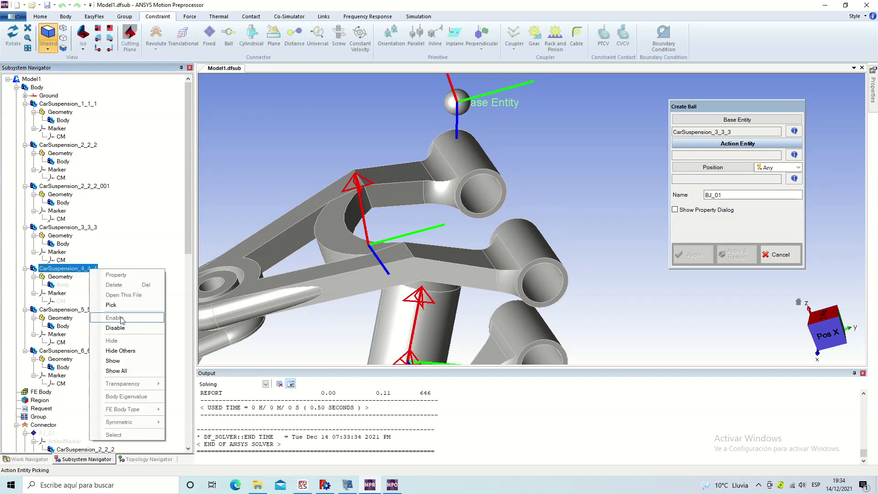
pyautogui.click(124, 361)
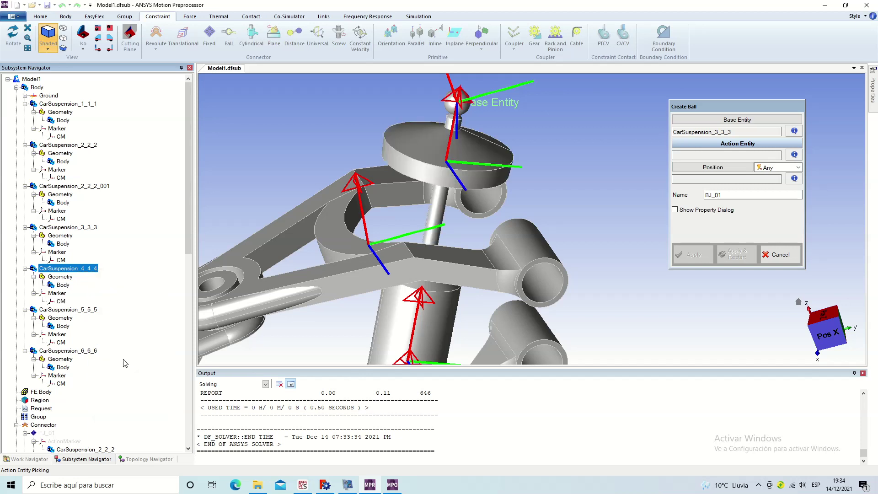
pyautogui.click(424, 172)
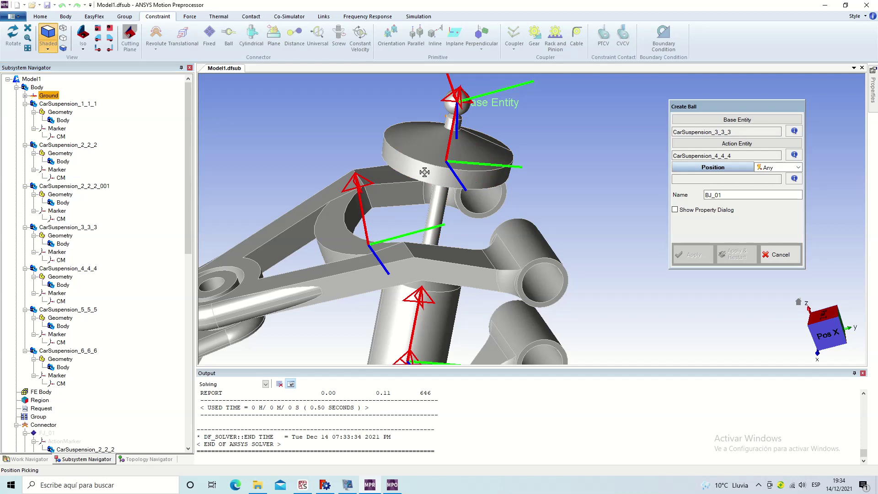
# Step: Place ball joint BJ_01 at CarSuspension_3_3_3's CM marker and create it
pyautogui.click(82, 228)
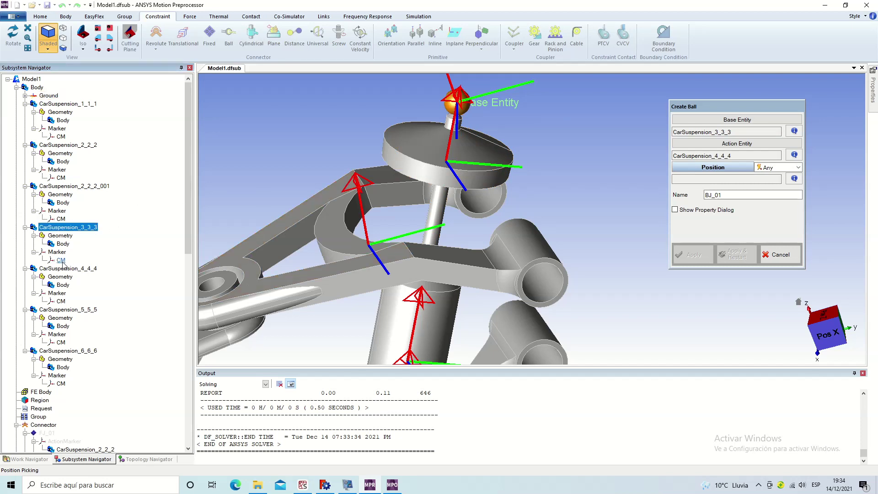
pyautogui.rightClick(63, 262)
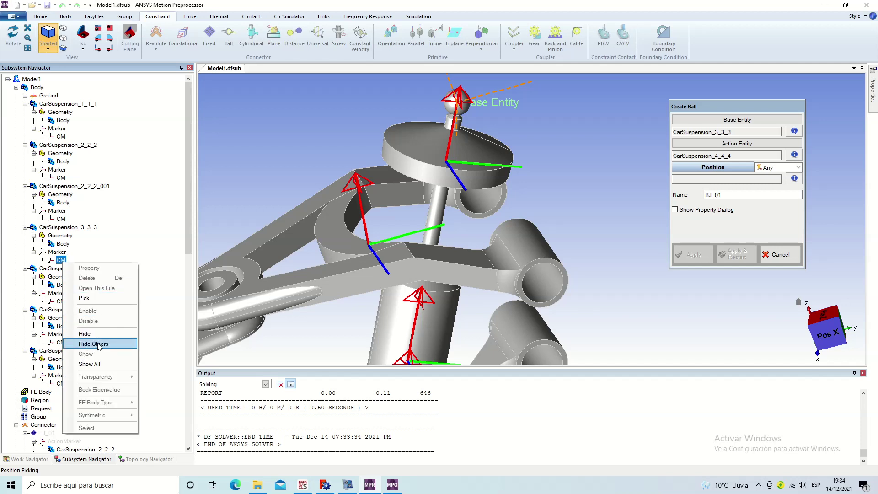
pyautogui.click(110, 299)
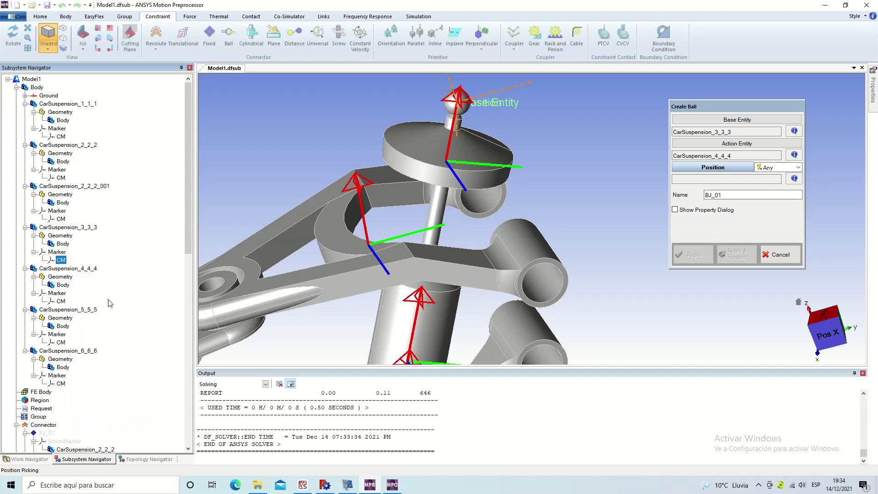
pyautogui.click(692, 255)
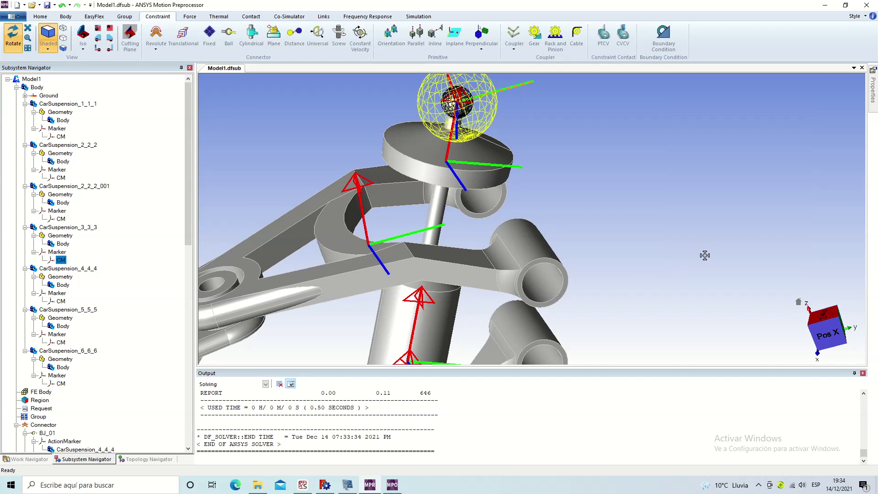
# Step: Inspect the disc-and-rod body joined by BJ_01, orbiting around the new ball joint
pyautogui.scroll(-1, 608, 288)
pyautogui.scroll(-2, 607, 287)
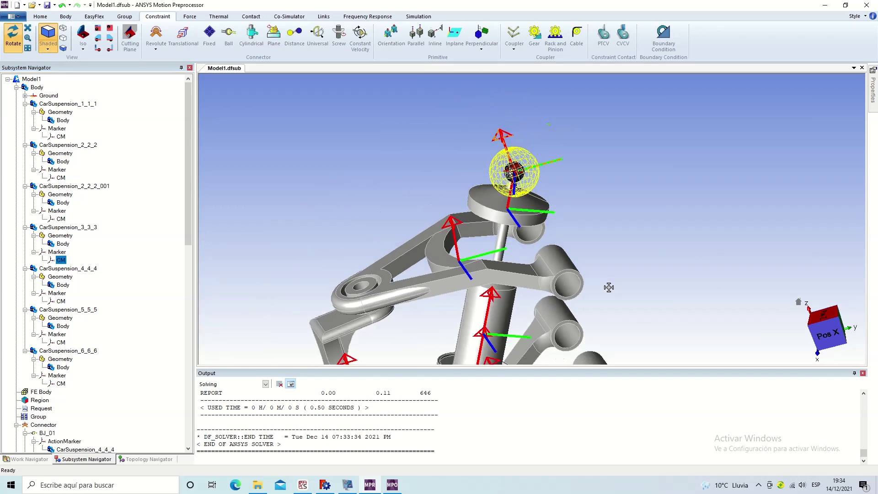
pyautogui.scroll(-1, 608, 288)
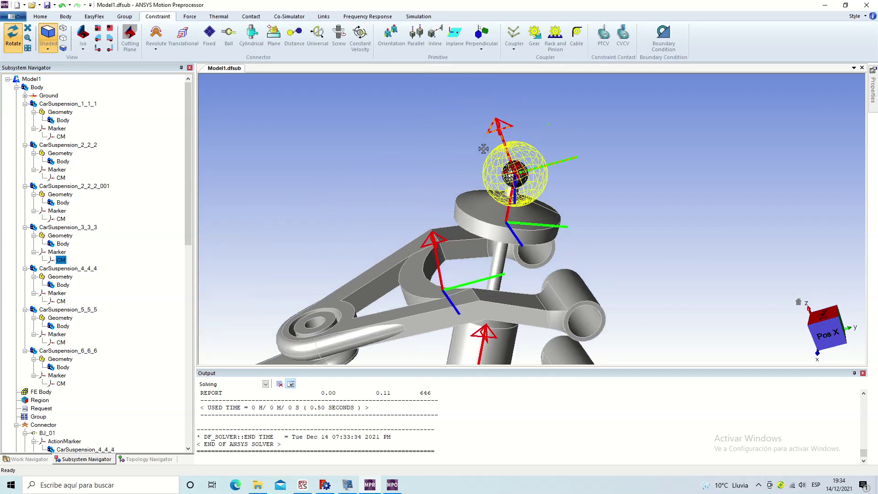
pyautogui.click(482, 220)
pyautogui.moveTo(507, 238)
pyautogui.mouseDown()
pyautogui.moveTo(371, 200)
pyautogui.moveTo(569, 245)
pyautogui.mouseUp()
# Step: Zoom out to the whole suspension and run the dynamic simulation again
pyautogui.scroll(2, 569, 245)
pyautogui.scroll(-3, 568, 245)
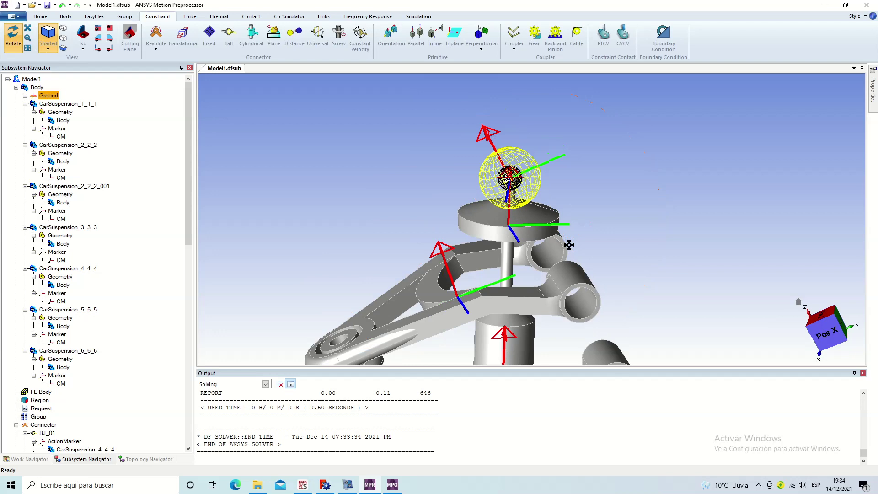
pyautogui.scroll(-3, 562, 229)
pyautogui.press('Escape')
pyautogui.scroll(-1, 536, 175)
pyautogui.scroll(2, 536, 175)
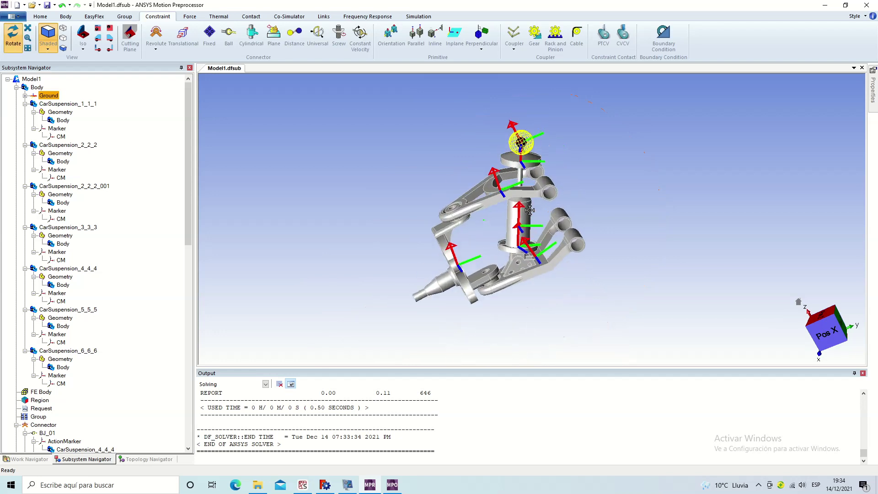
pyautogui.click(413, 19)
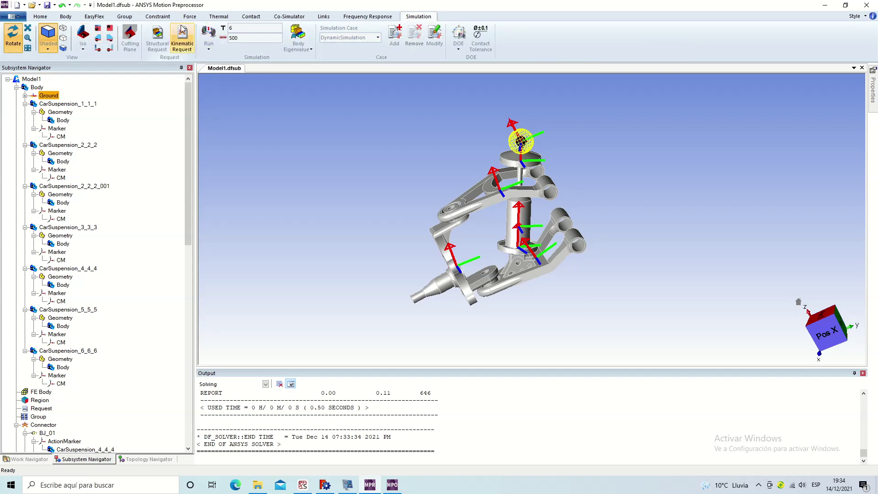
pyautogui.click(208, 31)
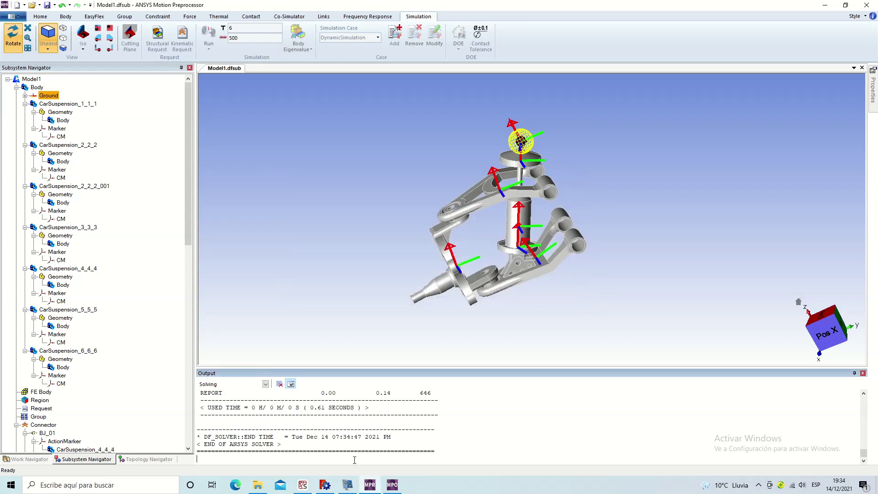
# Step: Open the fifth-run results, reposition the view, play the animation and rewind to frame 1
pyautogui.click(393, 487)
pyautogui.click(171, 34)
pyautogui.moveTo(457, 270); pyautogui.dragTo(333, 192)
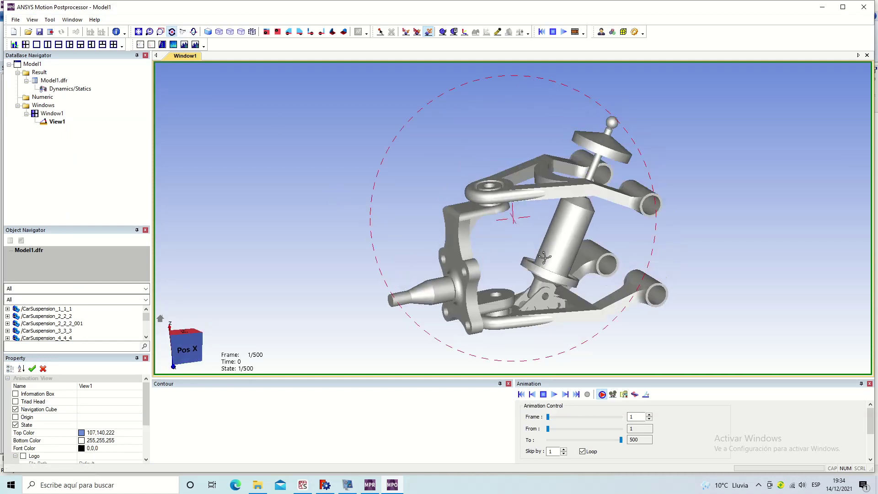
pyautogui.scroll(-3, 544, 258)
pyautogui.moveTo(547, 285); pyautogui.dragTo(538, 223, button='middle')
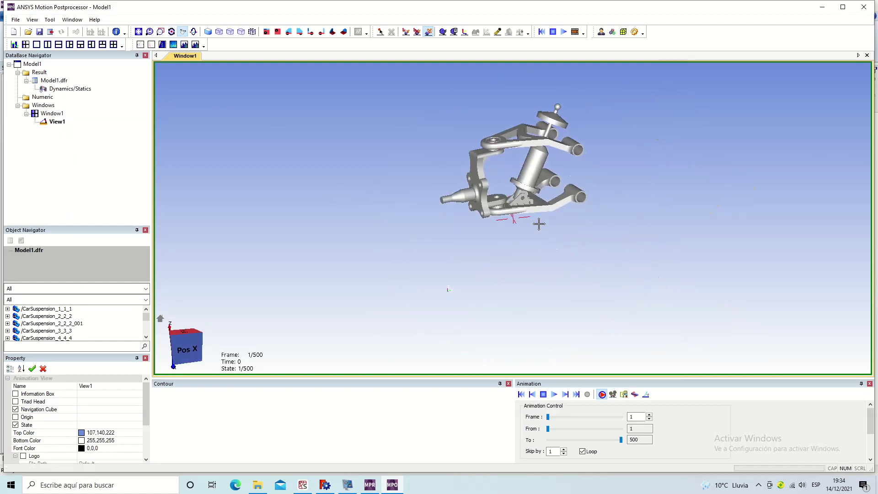
pyautogui.click(553, 396)
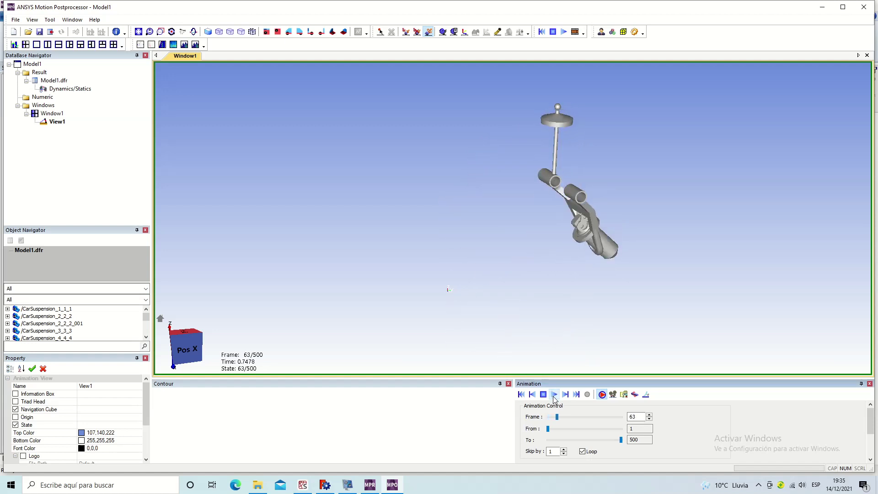
pyautogui.click(521, 394)
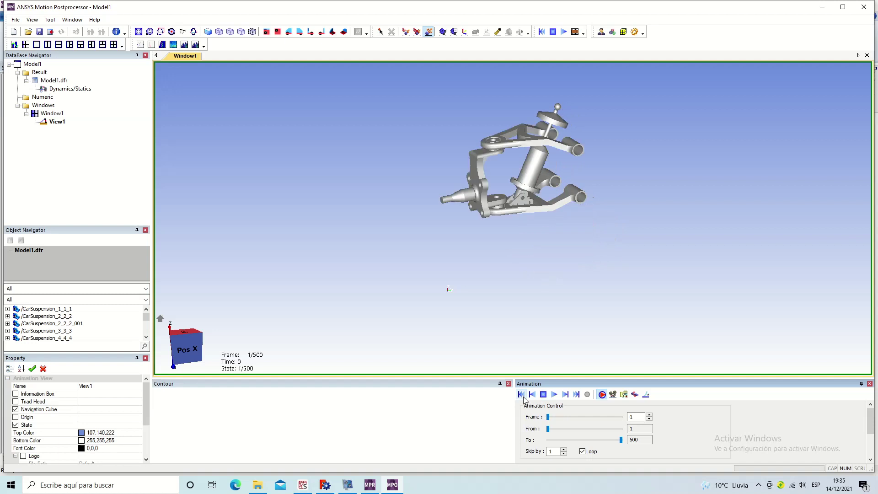
# Step: Back in the preprocessor, hide ball joint BJ_01 and zoom into the strut
pyautogui.click(369, 485)
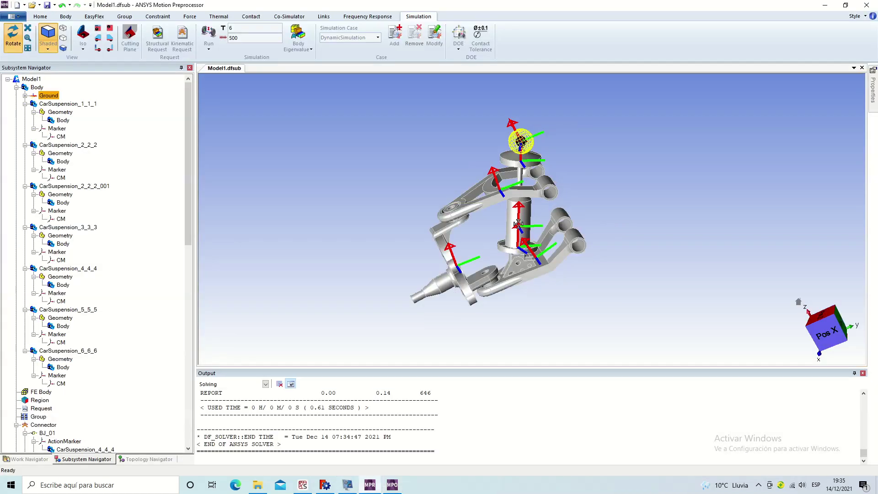
pyautogui.moveTo(593, 241)
pyautogui.mouseDown(button='middle')
pyautogui.moveTo(591, 212)
pyautogui.moveTo(533, 140)
pyautogui.mouseUp(button='middle')
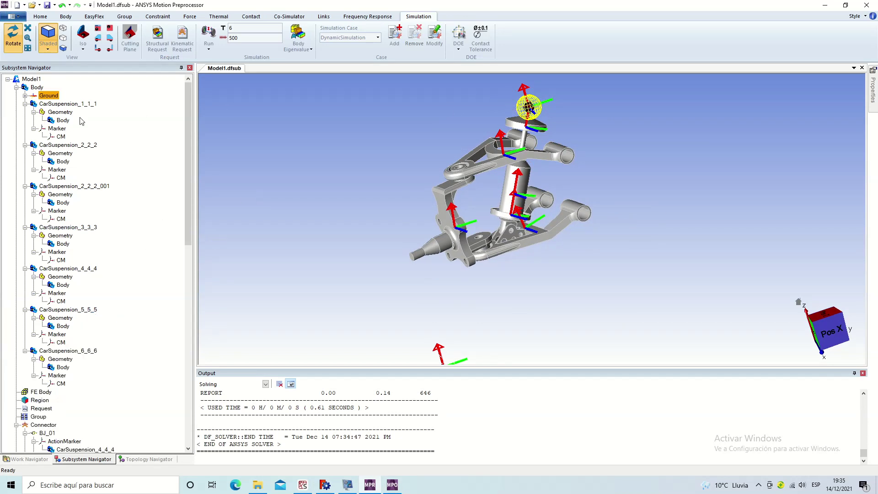
pyautogui.moveTo(188, 196); pyautogui.dragTo(195, 307)
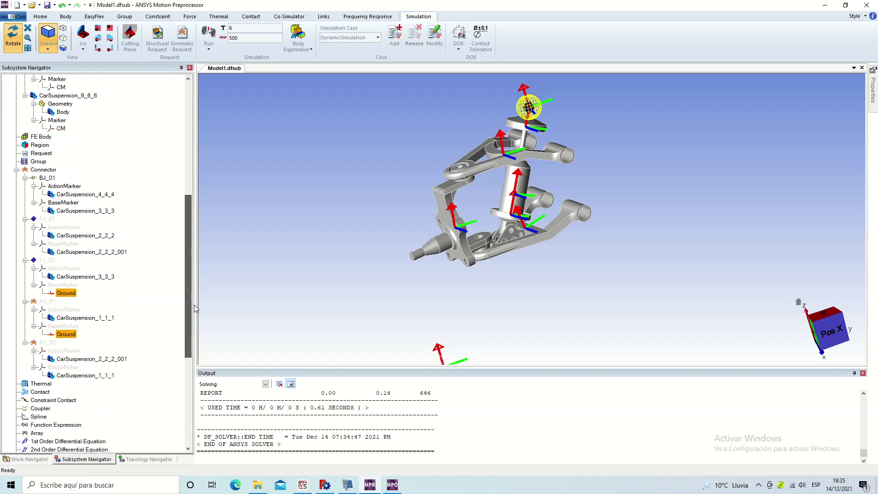
pyautogui.click(48, 178)
pyautogui.rightClick(49, 179)
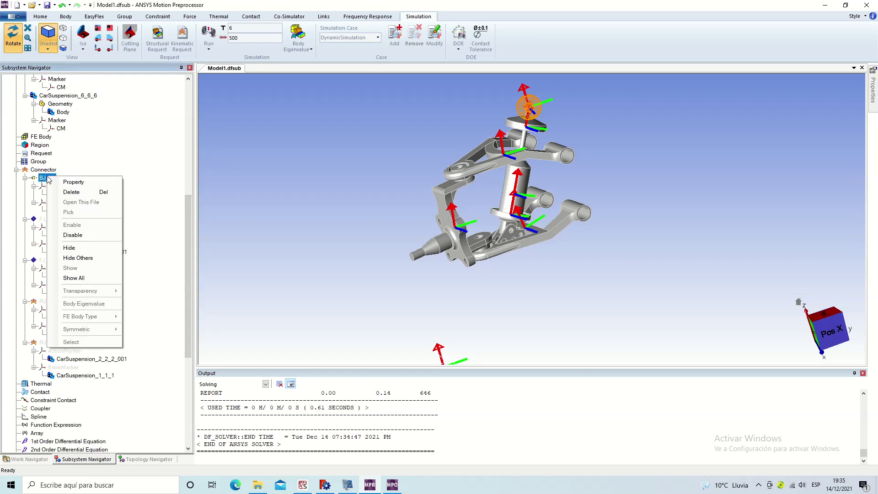
pyautogui.click(110, 248)
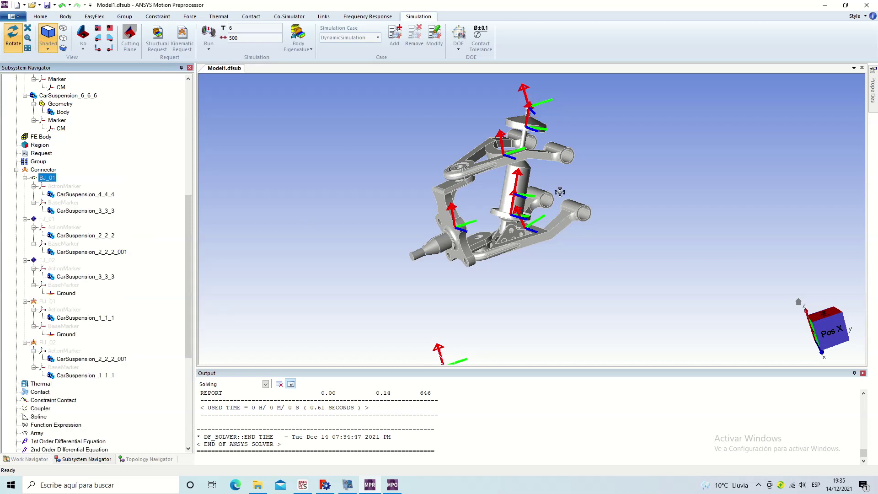
pyautogui.scroll(1, 559, 192)
pyautogui.scroll(2, 562, 178)
pyautogui.scroll(1, 569, 146)
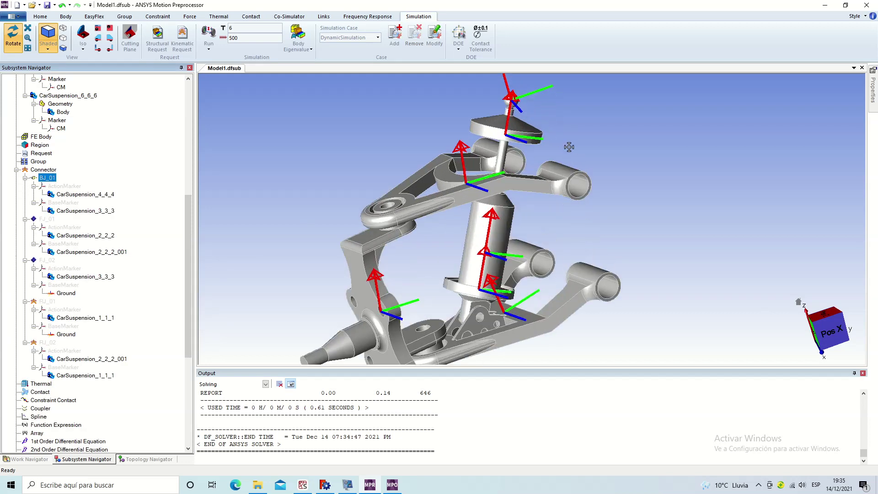
# Step: Create cylindrical joint CJ_01 from CarSuspension_4_4_4 to strut CarSuspension_2_2_2_001, aligned along the strut
pyautogui.click(165, 18)
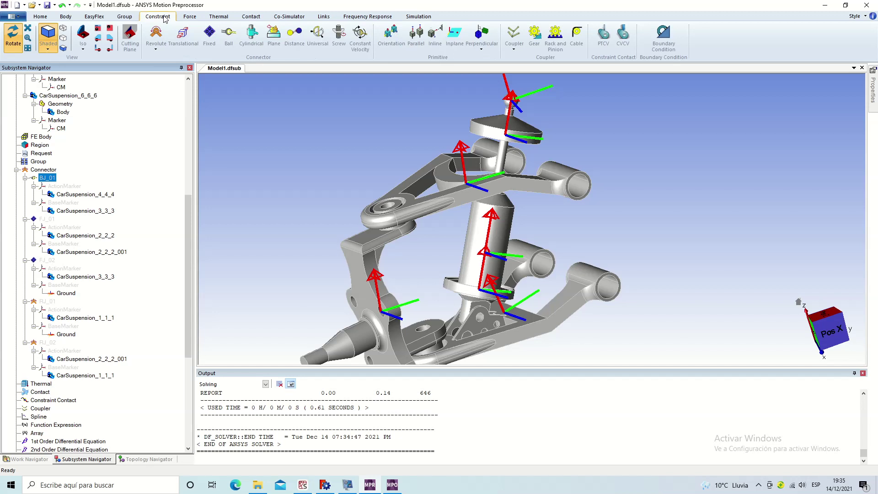
pyautogui.click(250, 36)
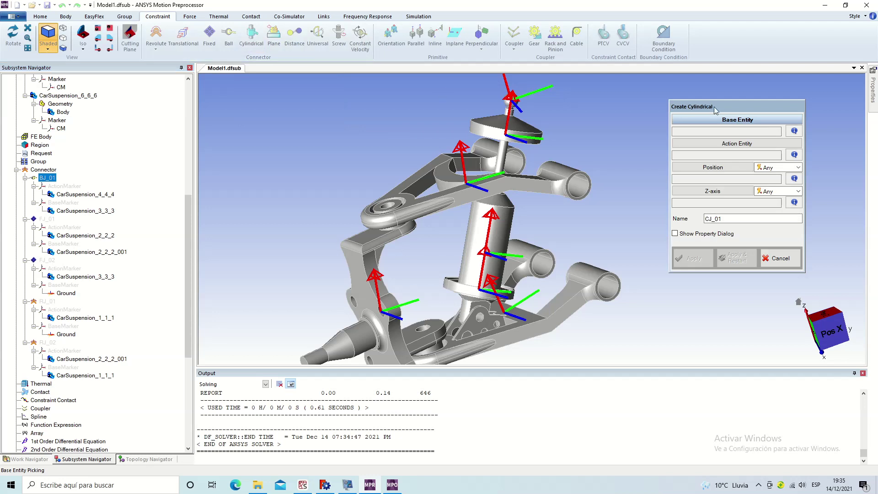
pyautogui.click(501, 131)
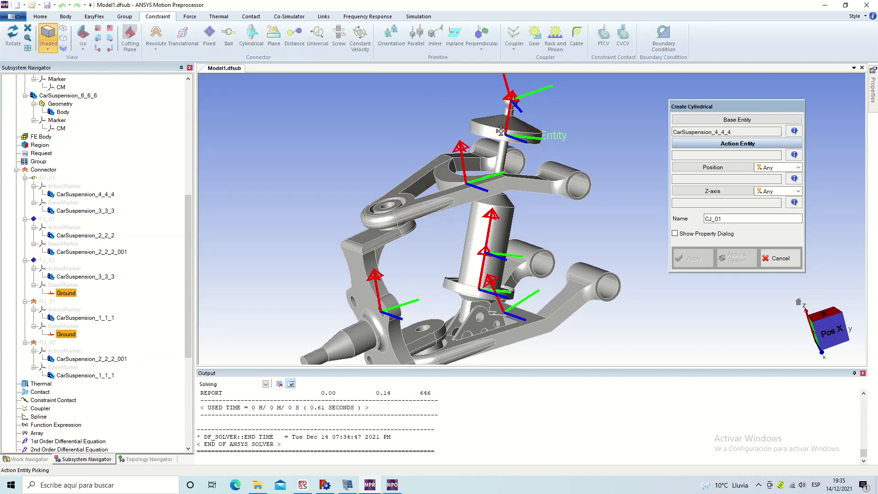
pyautogui.click(501, 226)
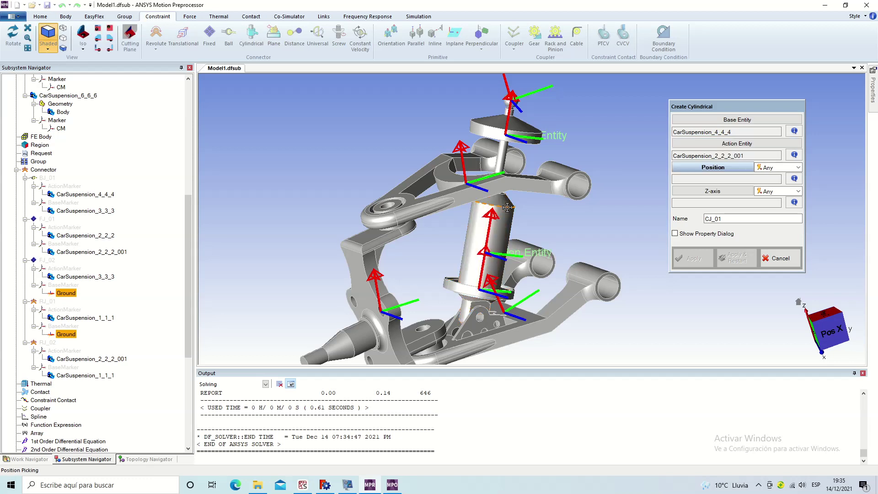
pyautogui.click(506, 207)
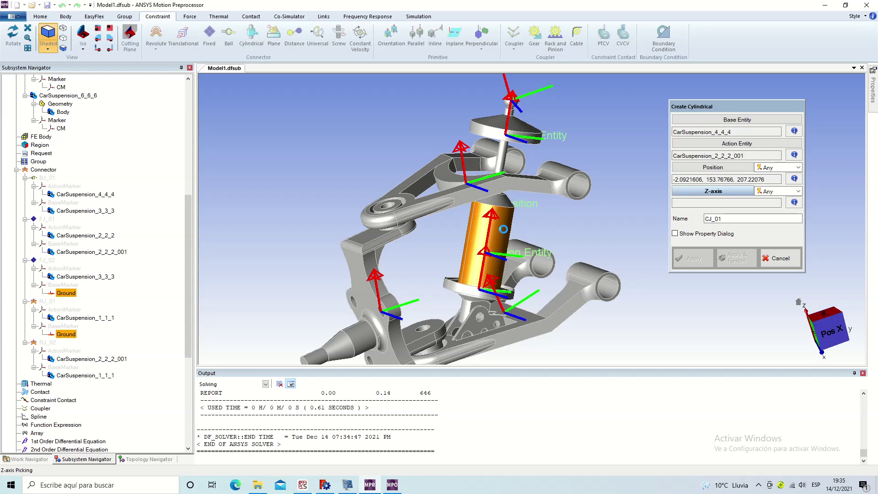
pyautogui.click(503, 229)
pyautogui.click(694, 258)
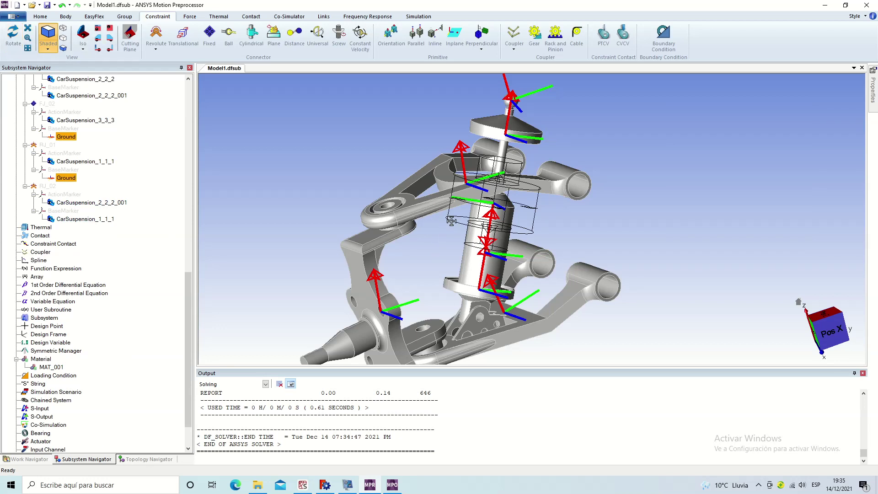
# Step: Hide the CJ_01 cylindrical joint via the model navigator
pyautogui.click(451, 221)
pyautogui.scroll(5, 114, 188)
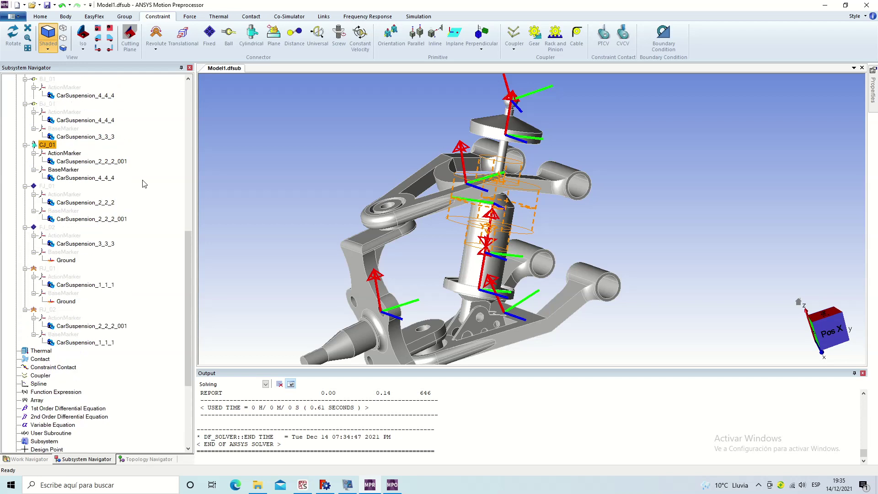
pyautogui.scroll(1, 69, 178)
pyautogui.click(47, 170)
pyautogui.rightClick(47, 170)
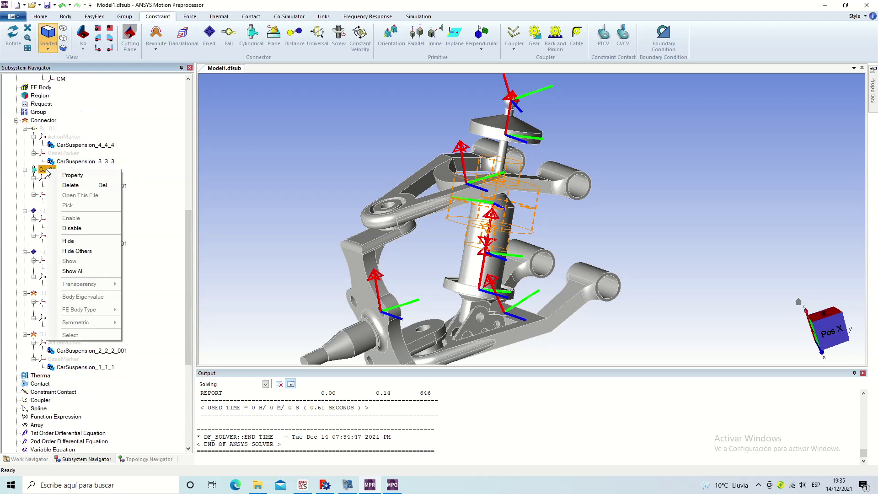
pyautogui.click(85, 239)
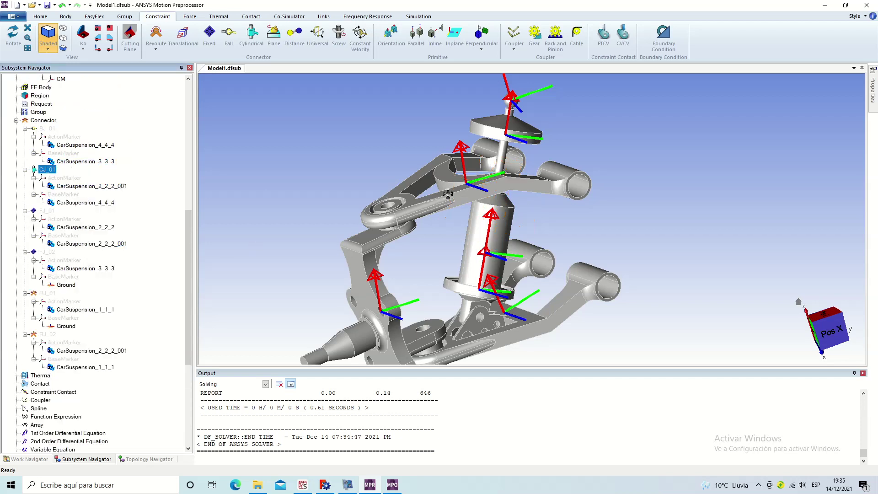
# Step: Rerun the dynamic simulation with CJ_01 and switch to the postprocessor
pyautogui.scroll(-2, 572, 238)
pyautogui.scroll(-2, 503, 223)
pyautogui.scroll(-1, 503, 223)
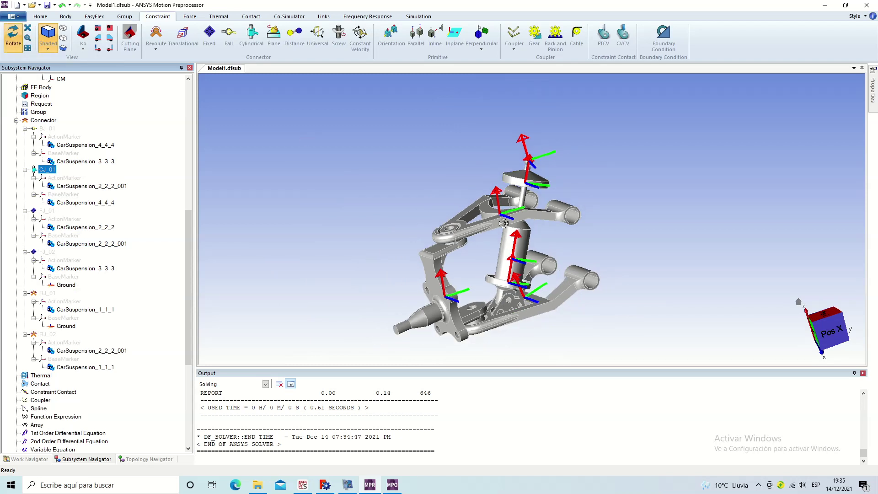
pyautogui.moveTo(503, 223); pyautogui.dragTo(621, 245)
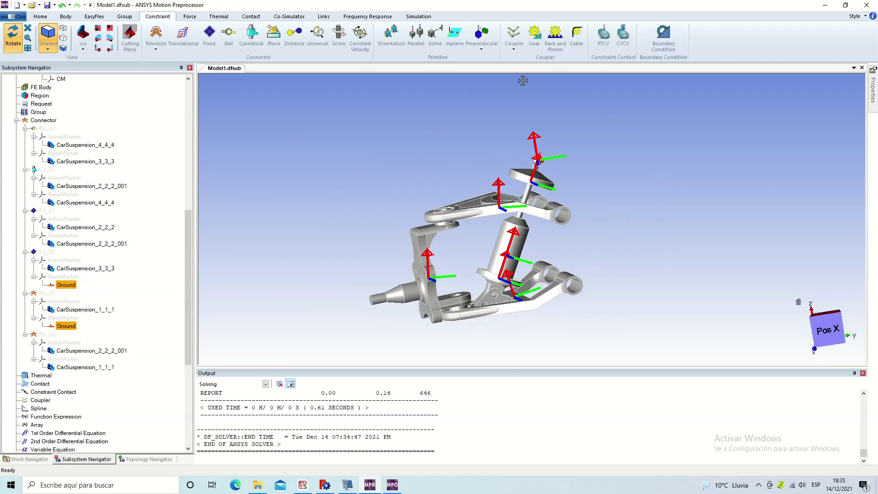
pyautogui.click(419, 17)
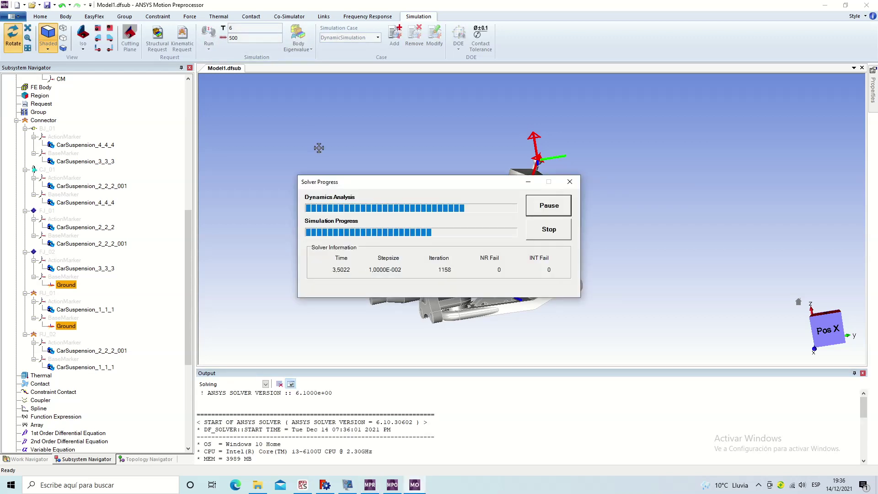
pyautogui.click(392, 485)
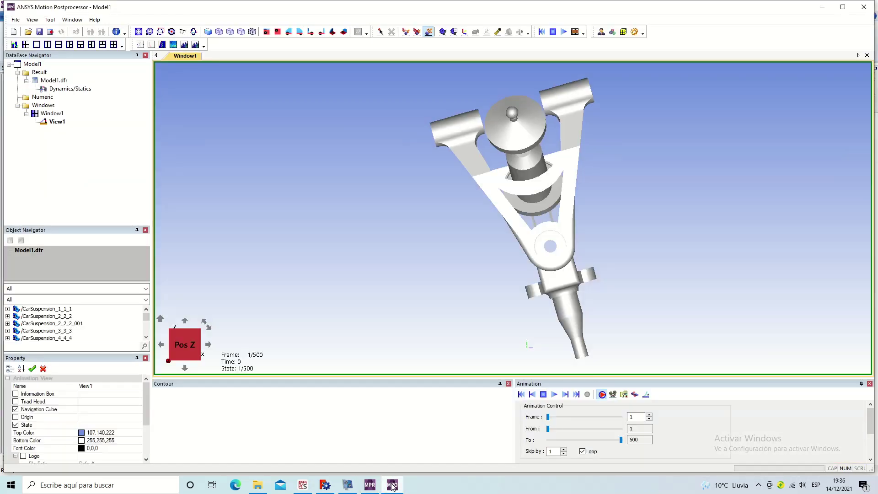
# Step: Orient to a side view, play the sixth-run animation, rewind to frame 1, then return to the preprocessor
pyautogui.click(171, 32)
pyautogui.moveTo(487, 251)
pyautogui.mouseDown()
pyautogui.moveTo(417, 222)
pyautogui.moveTo(623, 235)
pyautogui.moveTo(551, 273)
pyautogui.moveTo(529, 243)
pyautogui.mouseUp()
pyautogui.scroll(-4, 542, 308)
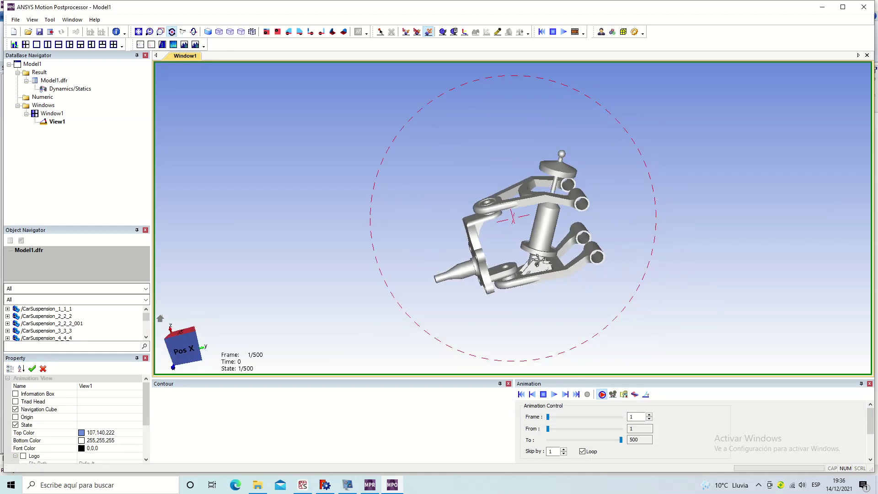
pyautogui.moveTo(530, 244); pyautogui.dragTo(506, 175, button='middle')
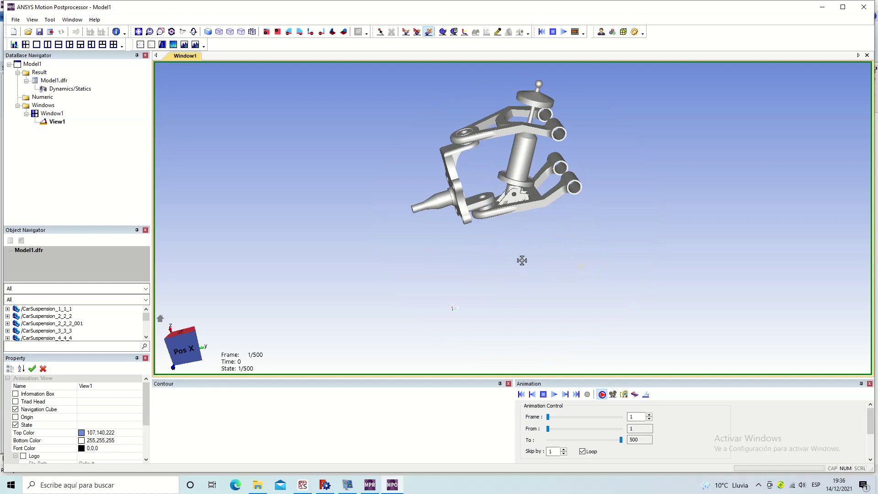
pyautogui.click(554, 395)
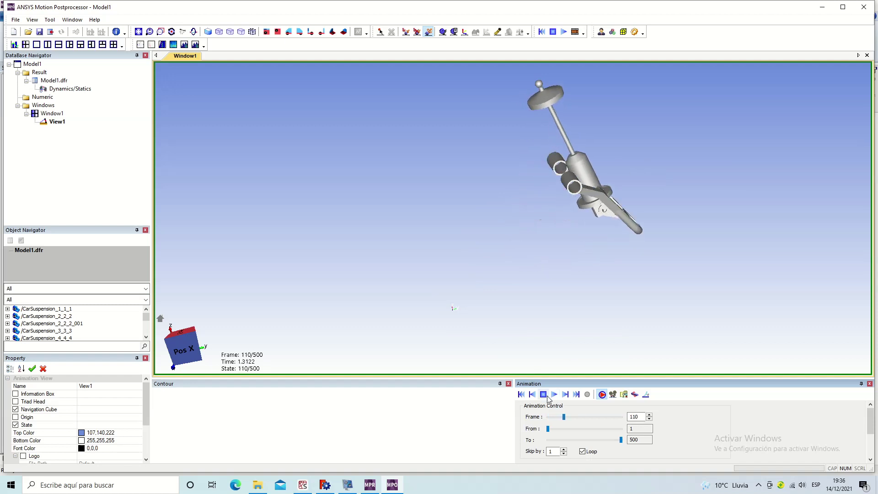
pyautogui.click(521, 395)
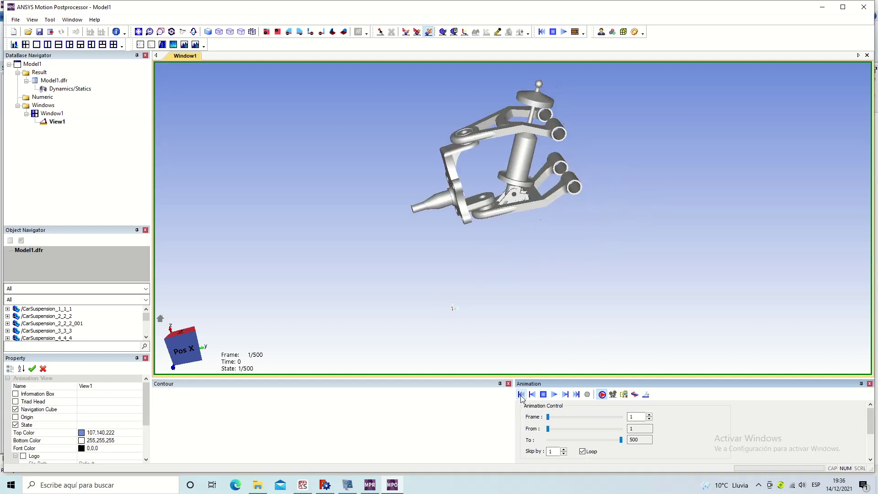
pyautogui.click(373, 489)
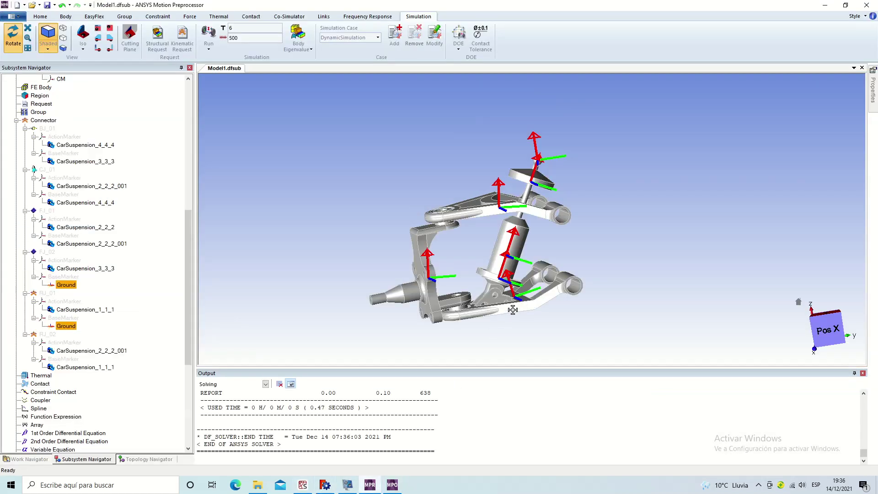
# Step: Define a translational spring from CarSuspension_4_4_4 to CarSuspension_2_2_2_001, picking both end positions on the damper
pyautogui.scroll(2, 513, 309)
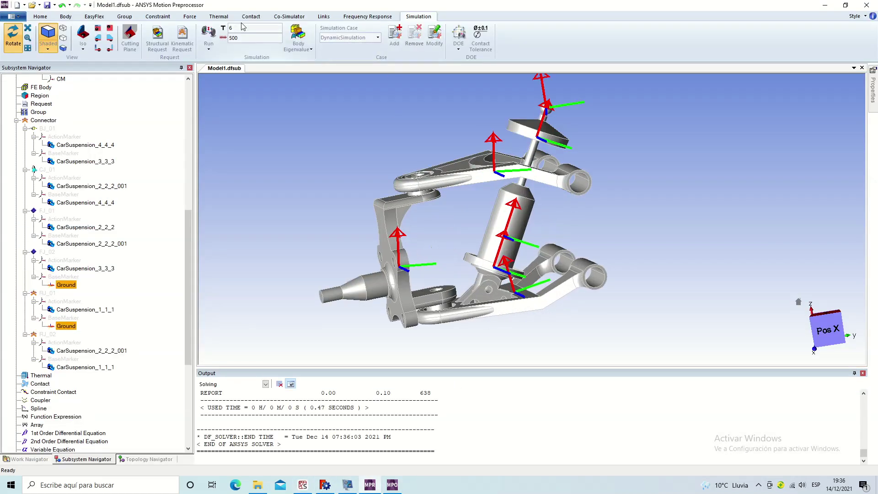
pyautogui.click(292, 18)
pyautogui.click(244, 18)
pyautogui.click(209, 19)
pyautogui.click(188, 19)
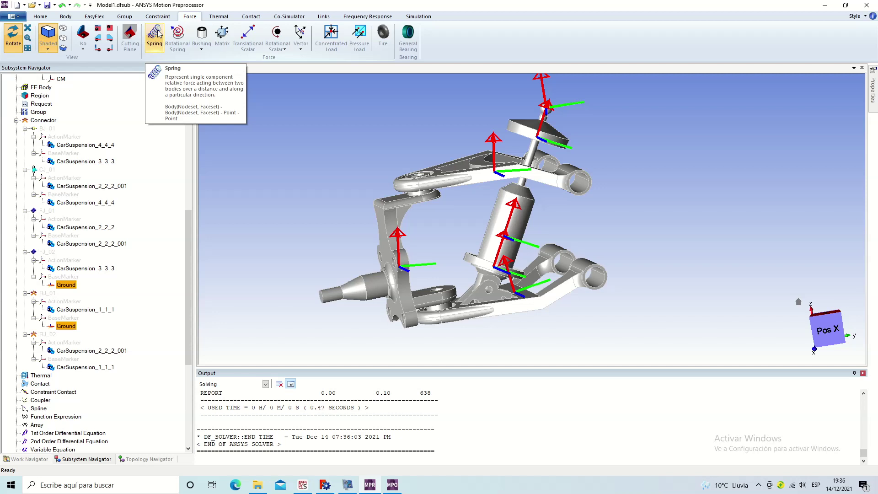
pyautogui.click(158, 35)
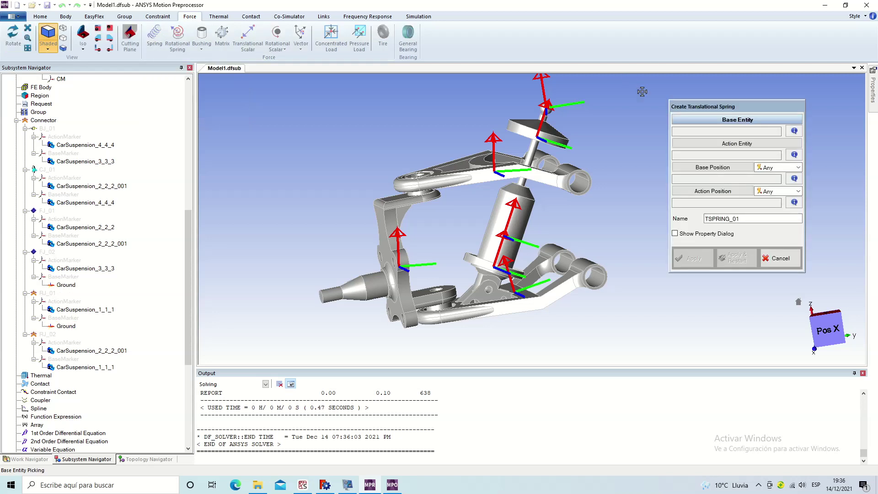
pyautogui.click(526, 134)
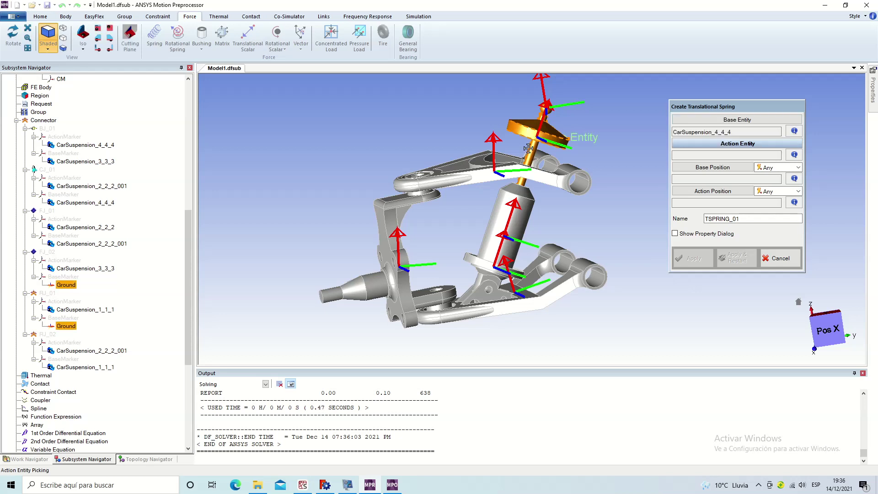
pyautogui.click(501, 208)
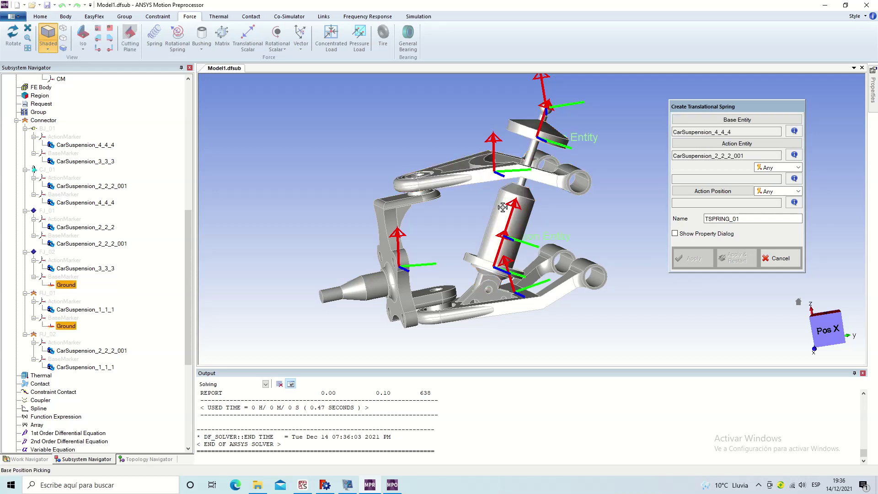
pyautogui.click(526, 138)
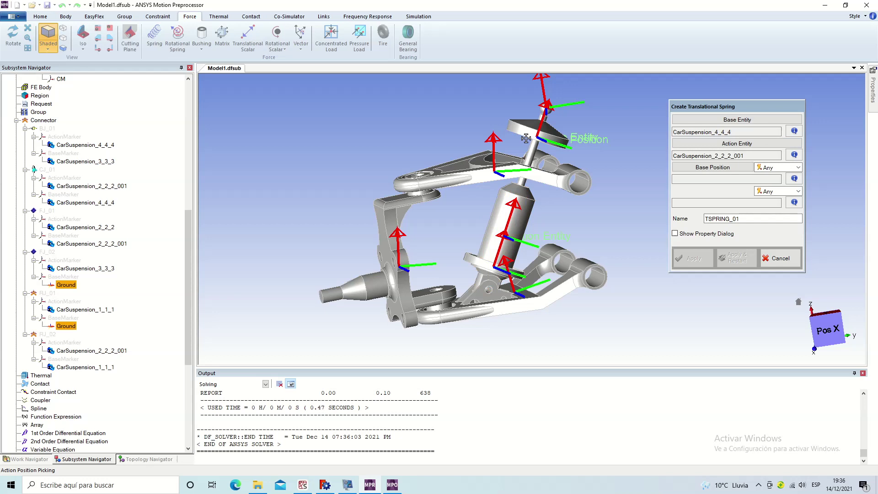
pyautogui.click(477, 257)
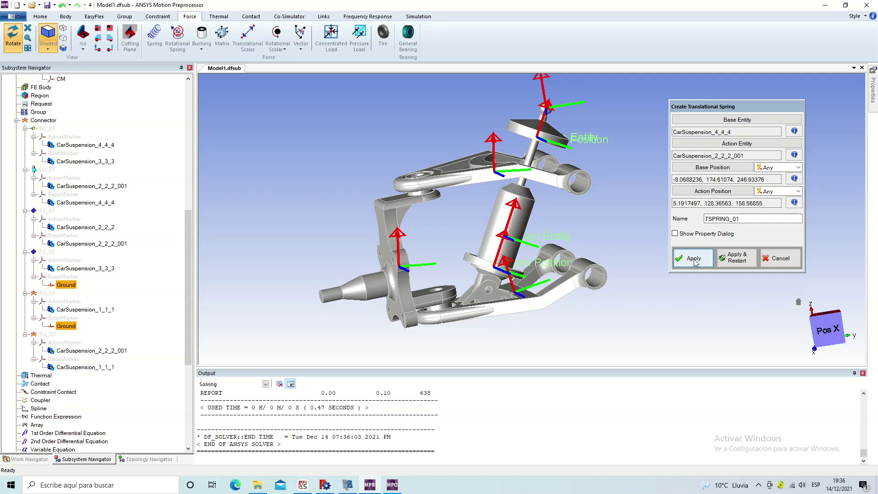
# Step: Create spring TSPRING_01 and orbit the view to inspect it
pyautogui.click(693, 259)
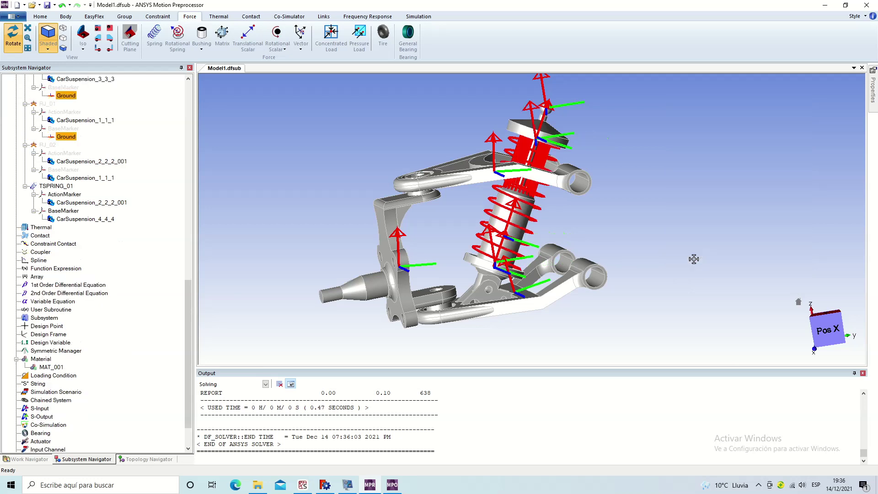
pyautogui.moveTo(581, 226); pyautogui.dragTo(540, 246)
pyautogui.scroll(6, 122, 283)
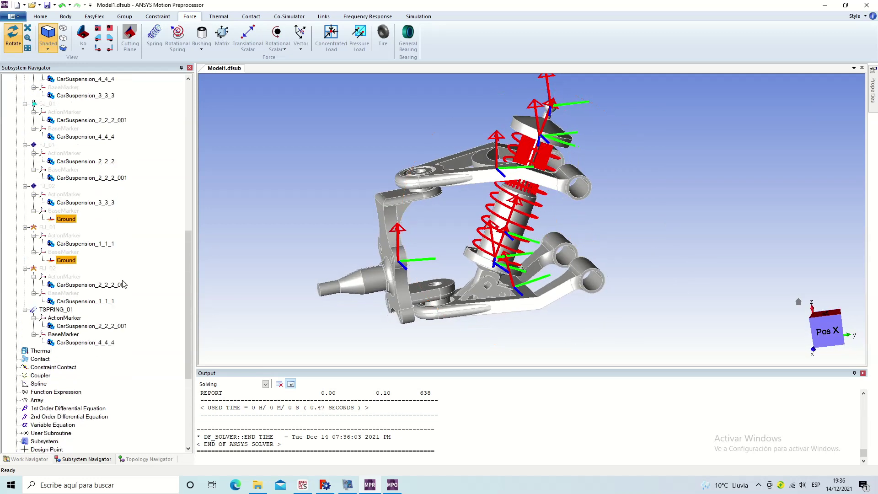
pyautogui.scroll(4, 122, 284)
pyautogui.scroll(2, 121, 284)
pyautogui.scroll(3, 121, 283)
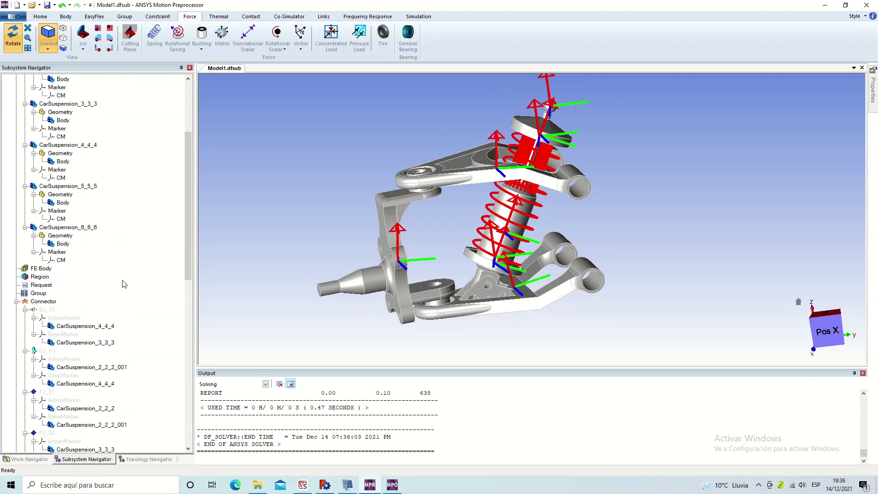
pyautogui.scroll(-9, 121, 284)
pyautogui.press('Escape')
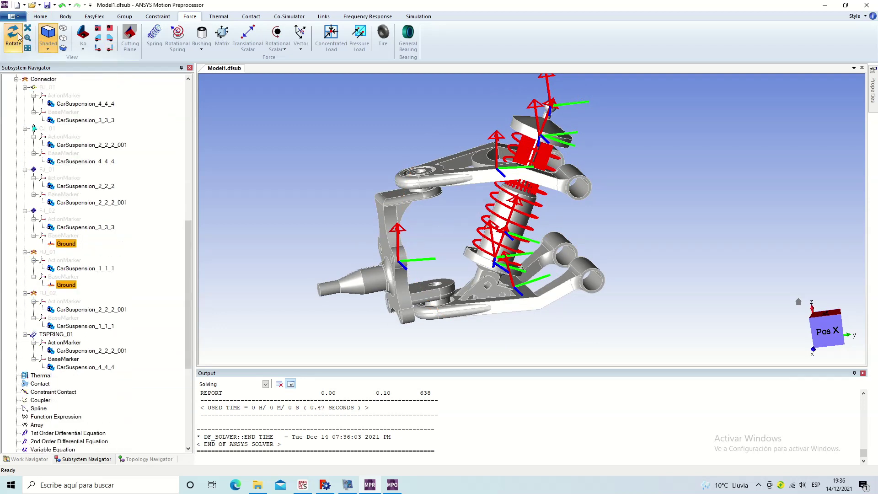
# Step: Set TSPRING_01's spring coefficient and damping coefficient both to 10
pyautogui.click(487, 208)
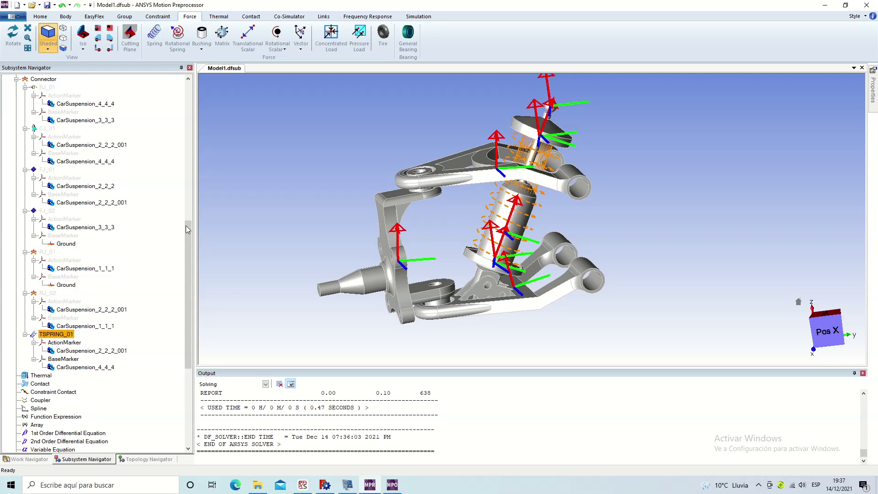
pyautogui.rightClick(68, 335)
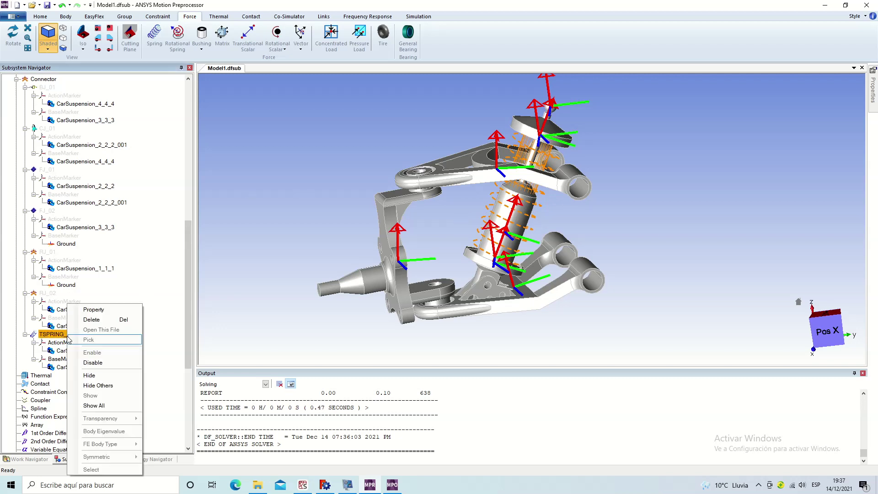
pyautogui.click(113, 313)
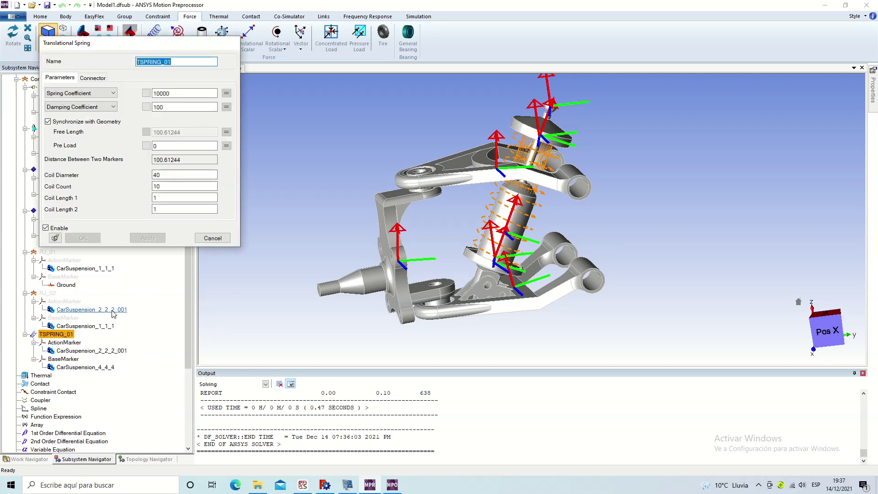
pyautogui.moveTo(170, 94)
pyautogui.mouseDown()
pyautogui.moveTo(143, 92)
pyautogui.moveTo(153, 109)
pyautogui.mouseUp()
pyautogui.write('1')
pyautogui.write('10')
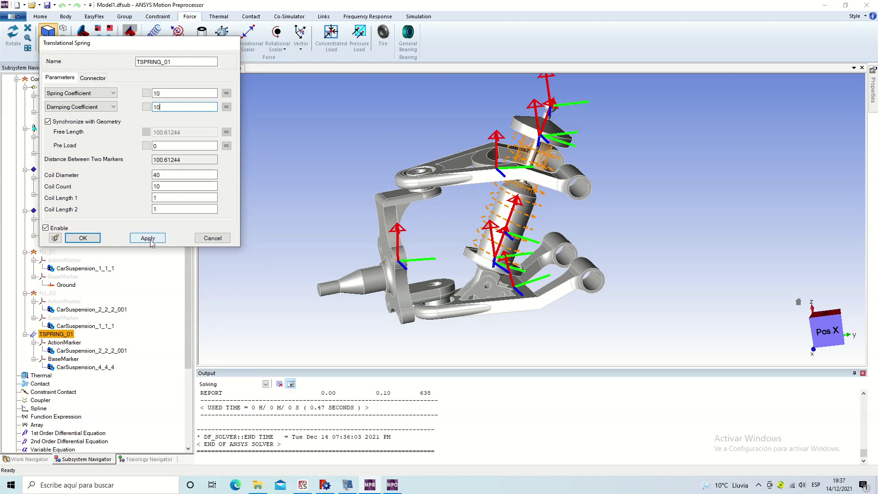
pyautogui.click(151, 240)
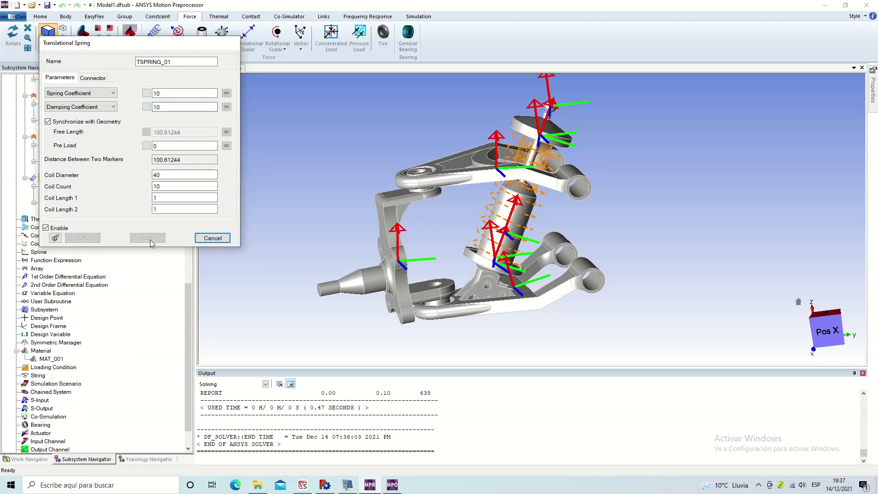
pyautogui.click(224, 241)
# Step: Run the seventh dynamic solve with TSPRING_01 and open Model1.dfr in the postprocessor
pyautogui.click(419, 16)
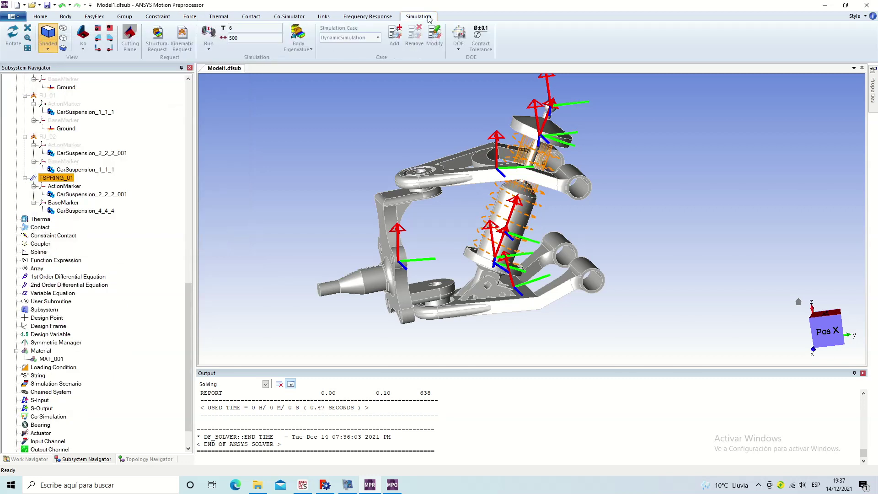
pyautogui.click(212, 33)
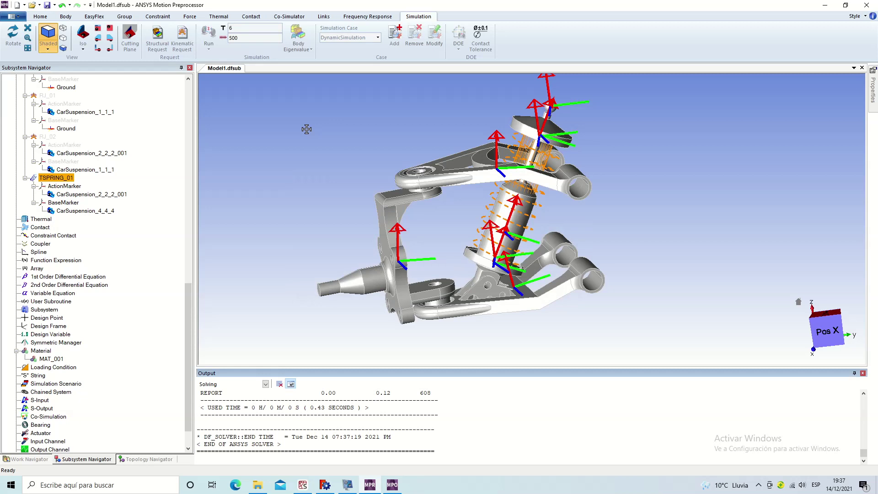
pyautogui.click(393, 485)
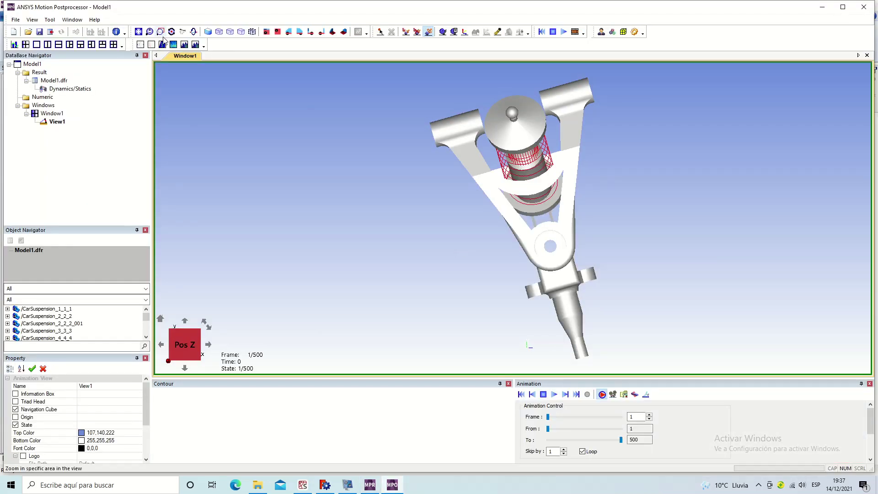
# Step: Orbit to an angled view, play the seventh-run animation, rewind to frame 1, return to the preprocessor
pyautogui.click(171, 31)
pyautogui.moveTo(498, 239); pyautogui.dragTo(338, 180)
pyautogui.moveTo(586, 231)
pyautogui.mouseDown()
pyautogui.moveTo(591, 249)
pyautogui.moveTo(539, 246)
pyautogui.mouseUp()
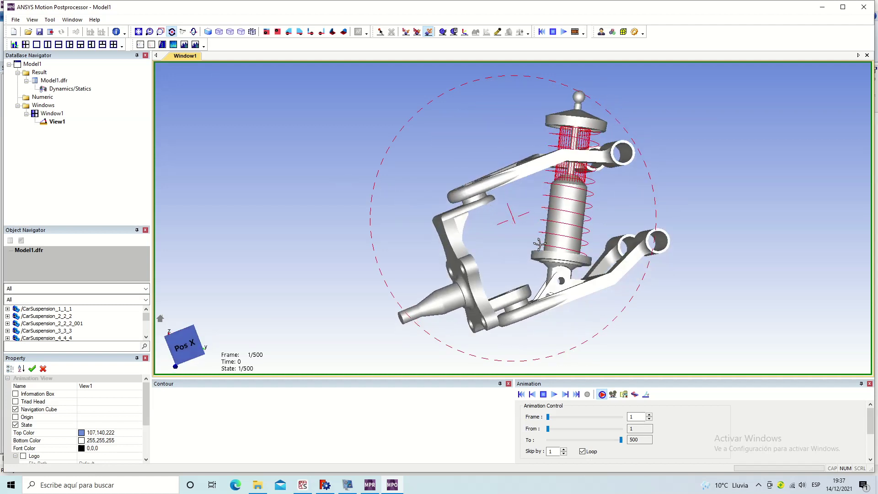
pyautogui.click(555, 394)
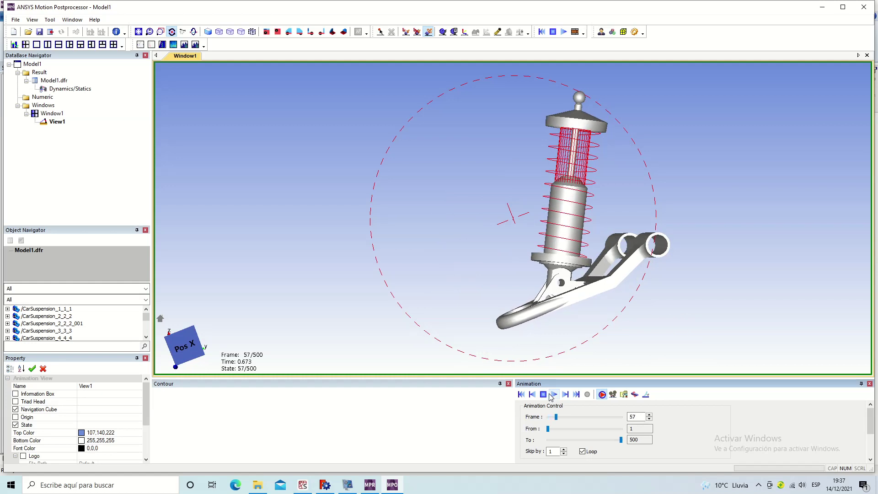
pyautogui.click(521, 394)
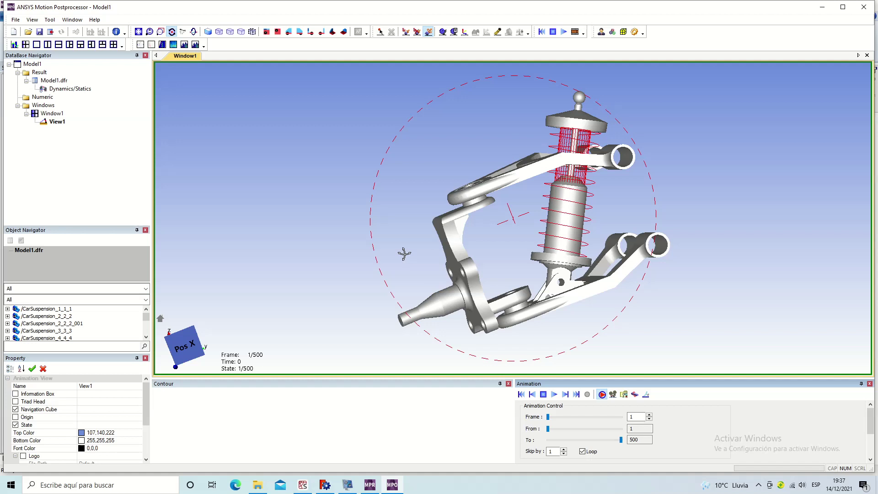
pyautogui.click(371, 491)
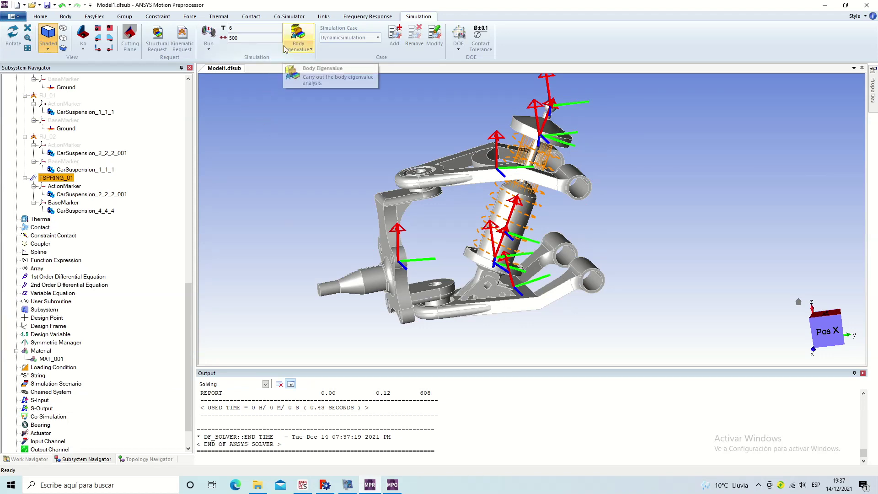
# Step: Create revolute joint RJ_03 pinning CarSuspension_6_6_6 to Ground at the upper arm's pivot
pyautogui.click(153, 17)
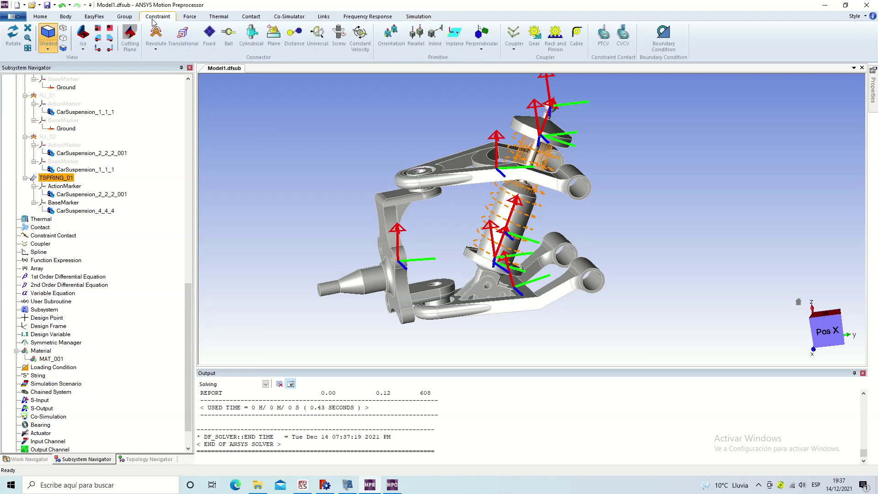
pyautogui.click(156, 34)
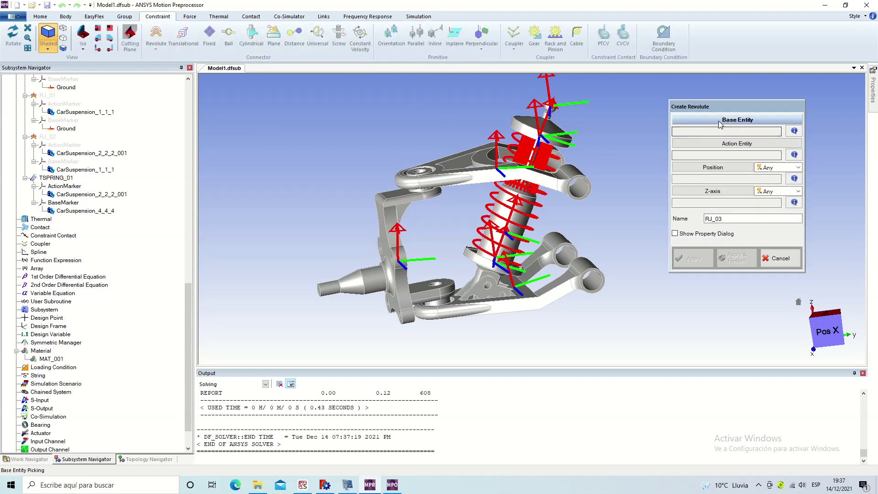
pyautogui.click(484, 163)
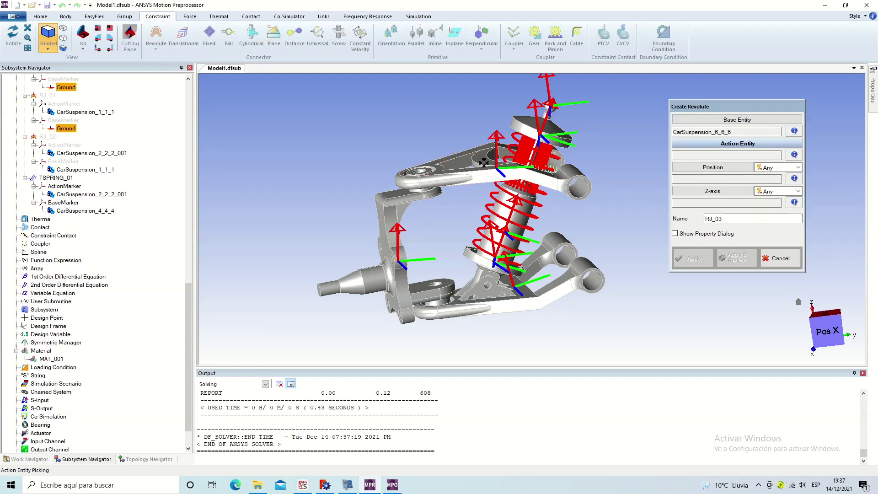
pyautogui.click(792, 258)
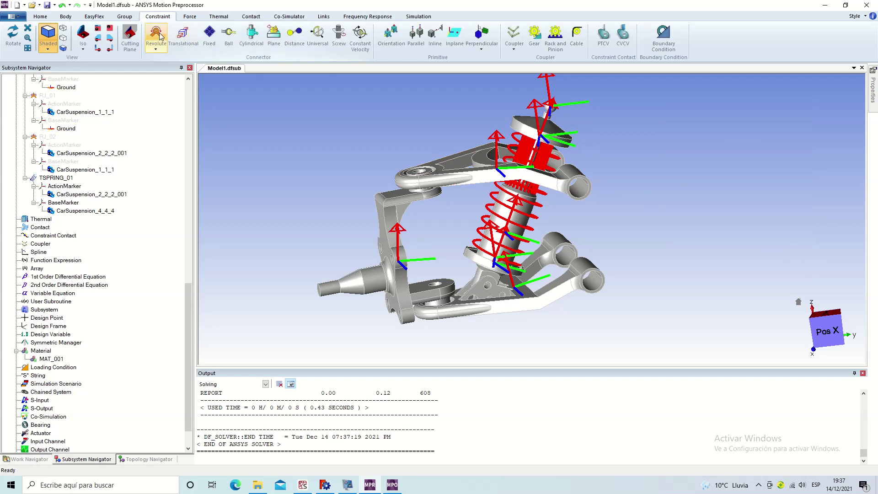
pyautogui.press('Return')
pyautogui.click(611, 140)
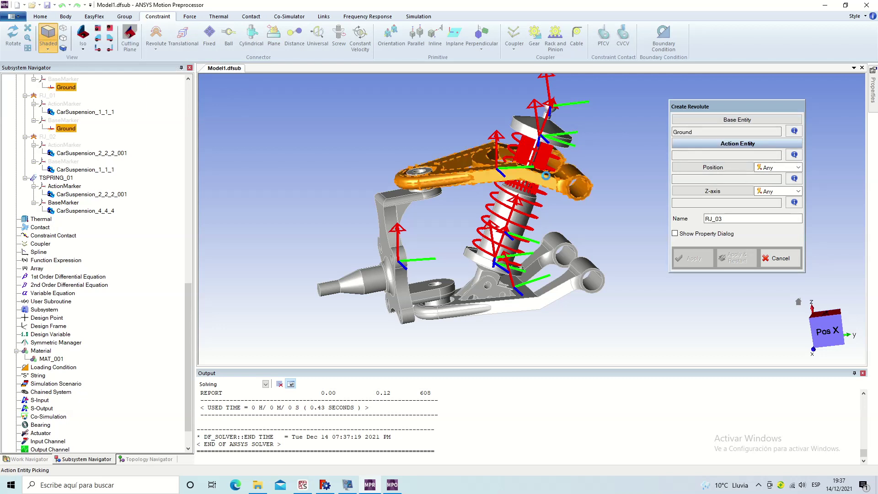
pyautogui.click(546, 175)
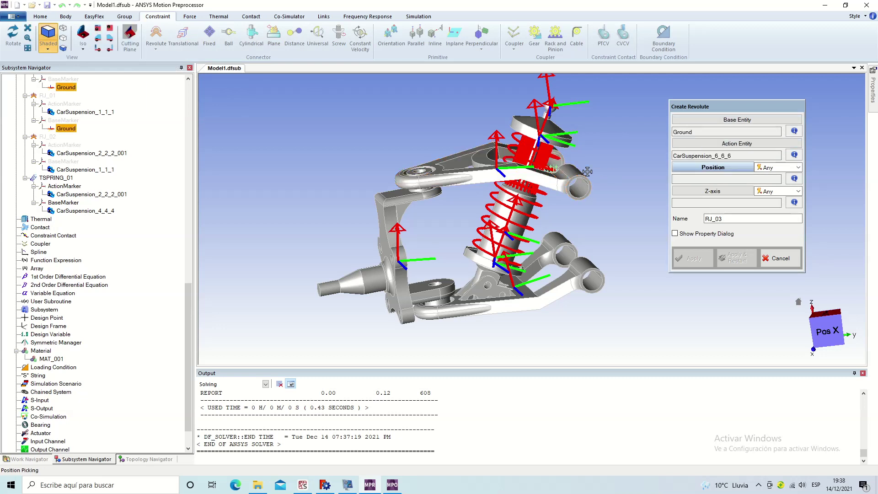
pyautogui.click(581, 186)
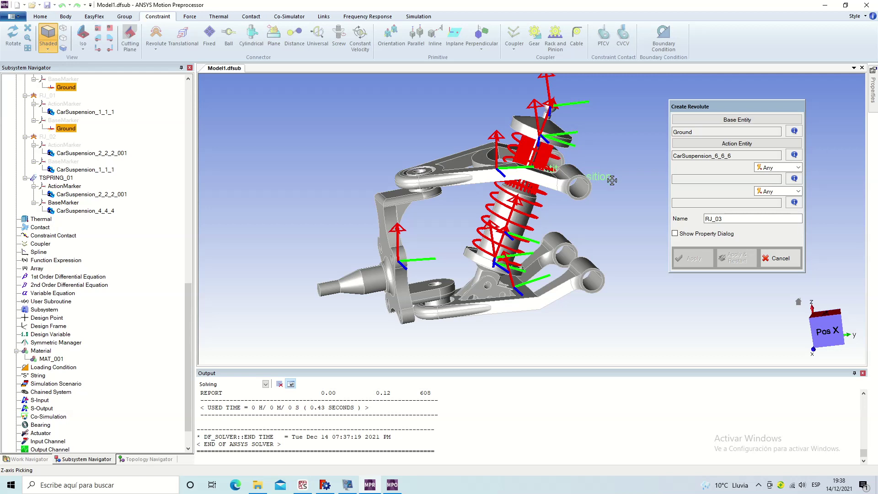
pyautogui.click(582, 188)
pyautogui.click(689, 259)
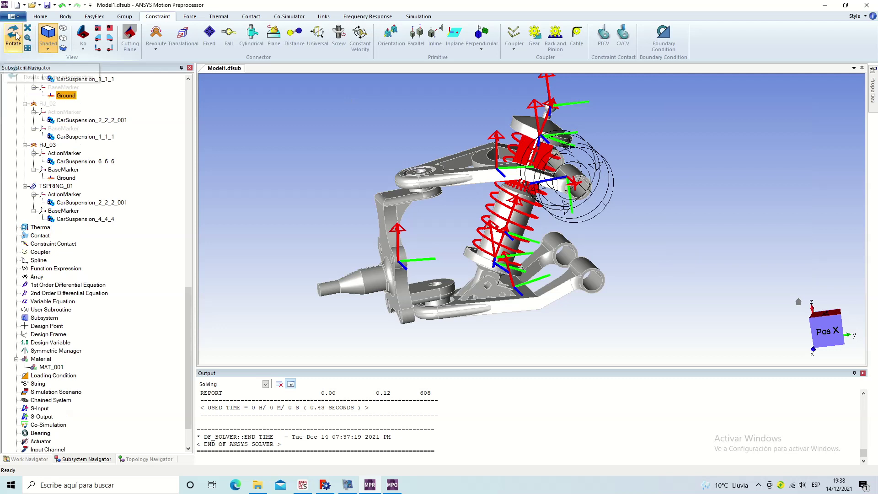
# Step: Hide RJ_03, rerun the simulation, and switch to the postprocessor
pyautogui.click(48, 144)
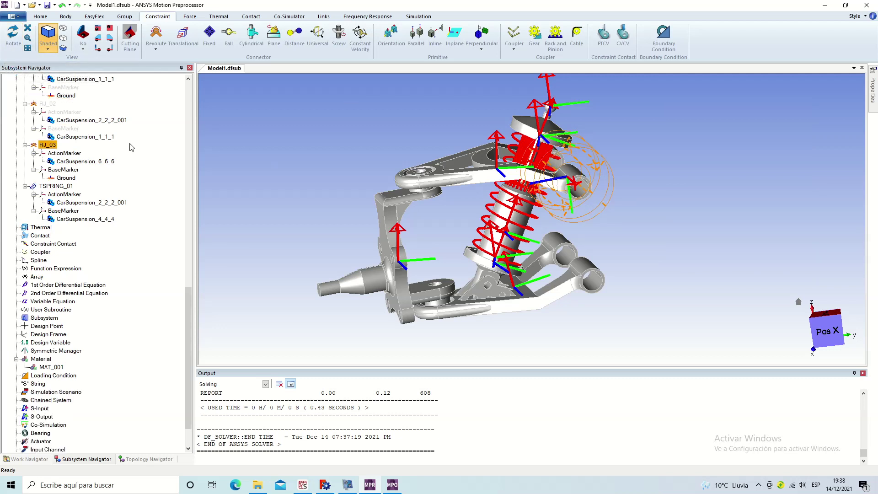
pyautogui.rightClick(53, 145)
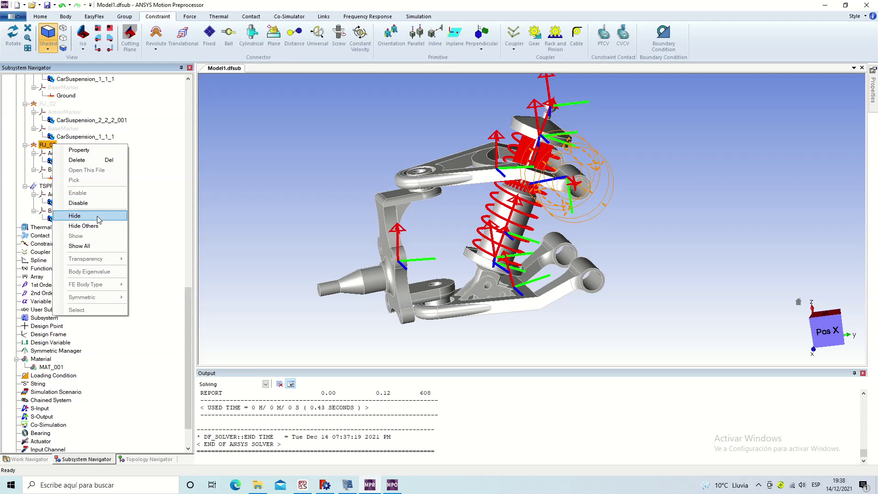
pyautogui.click(75, 216)
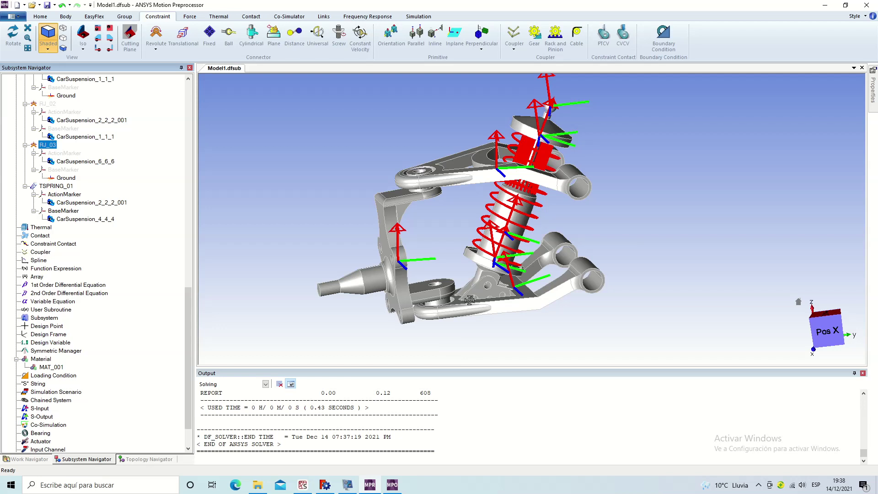
pyautogui.click(418, 16)
pyautogui.click(210, 33)
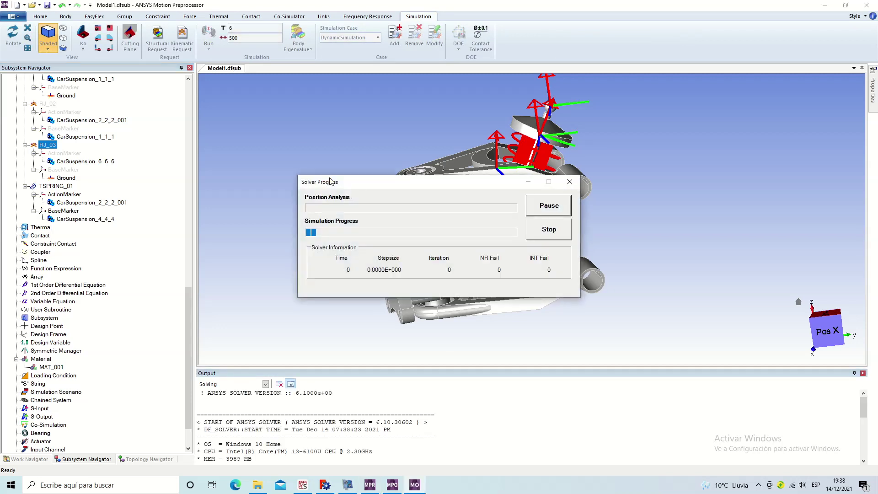
pyautogui.click(392, 485)
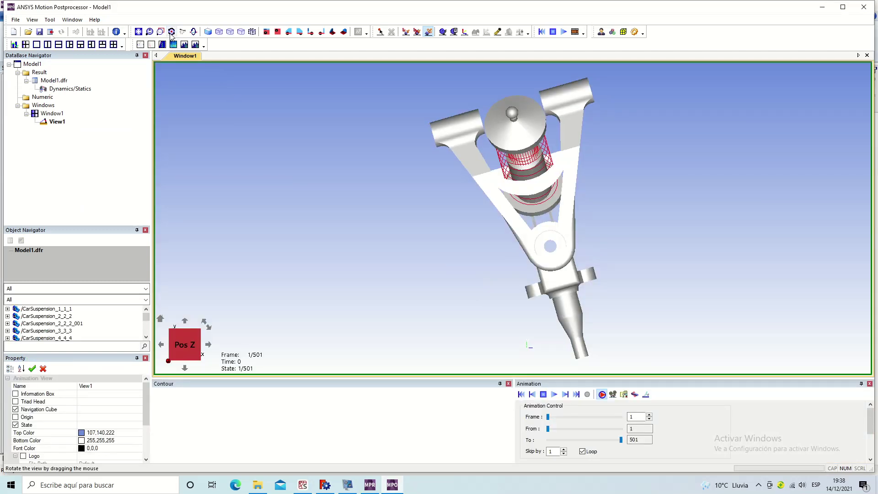
# Step: Orbit to a side view, play the eighth-run motion, rewind to frame 1, then return to the Preprocessor
pyautogui.click(171, 32)
pyautogui.moveTo(448, 235); pyautogui.dragTo(600, 349)
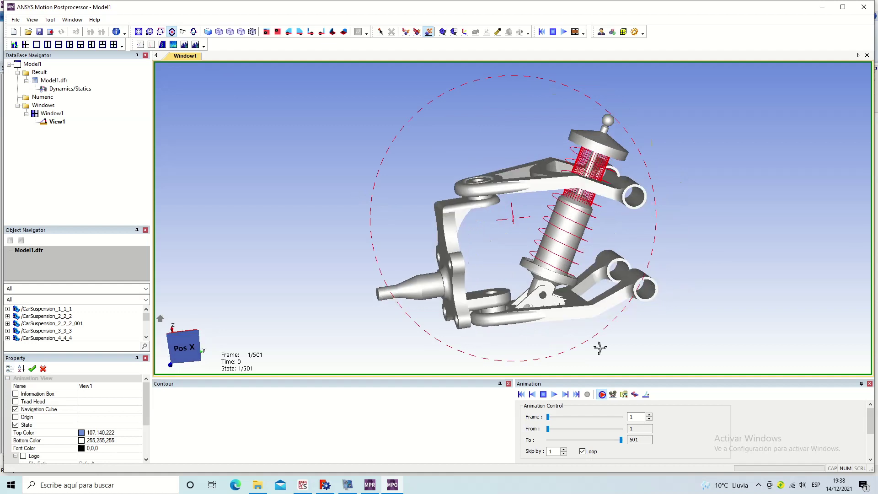
pyautogui.click(550, 395)
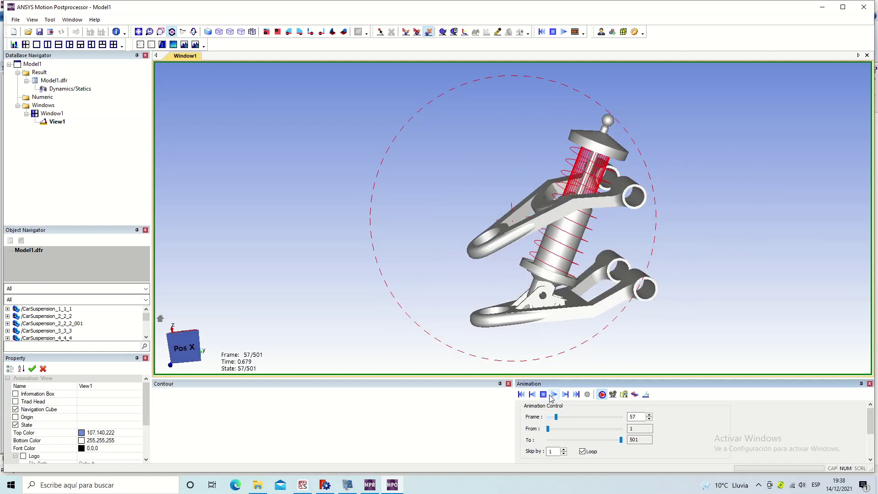
pyautogui.click(524, 395)
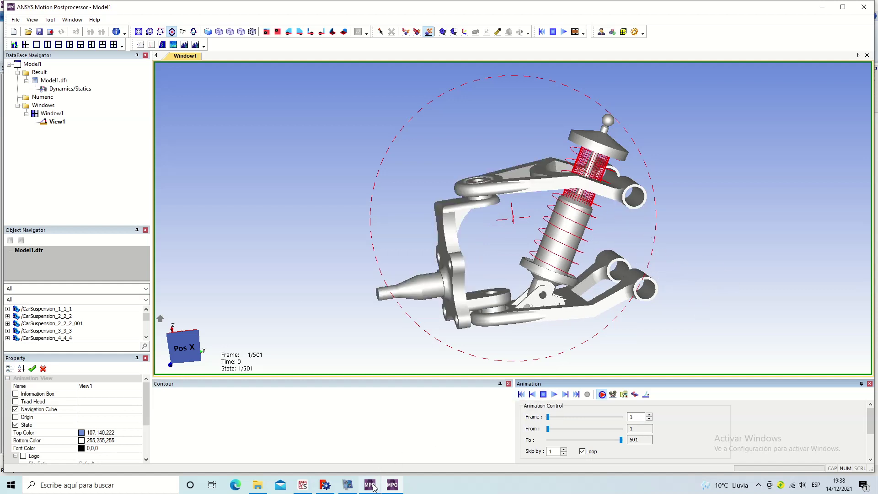
pyautogui.click(369, 485)
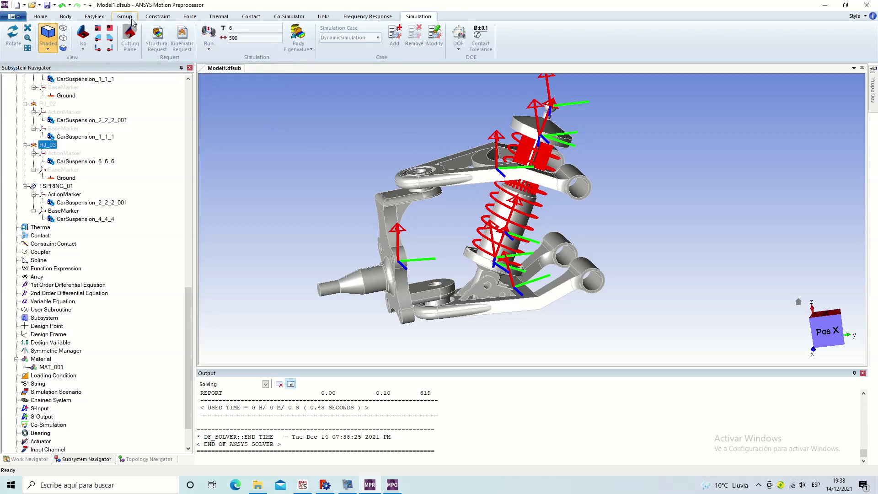
# Step: Create ball joint BJ_02 from lower arm CarSuspension_1_1_1 to knuckle CarSuspension_5_5_5 at the lower arm's ball
pyautogui.click(158, 17)
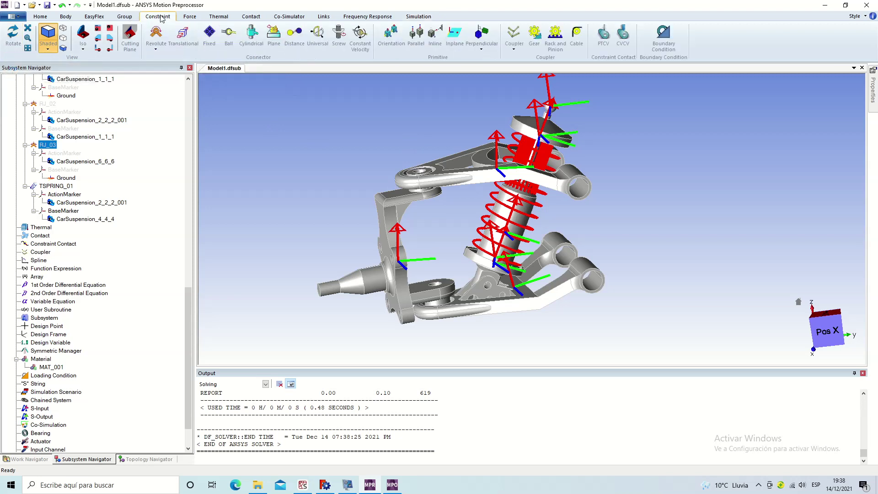
pyautogui.click(229, 34)
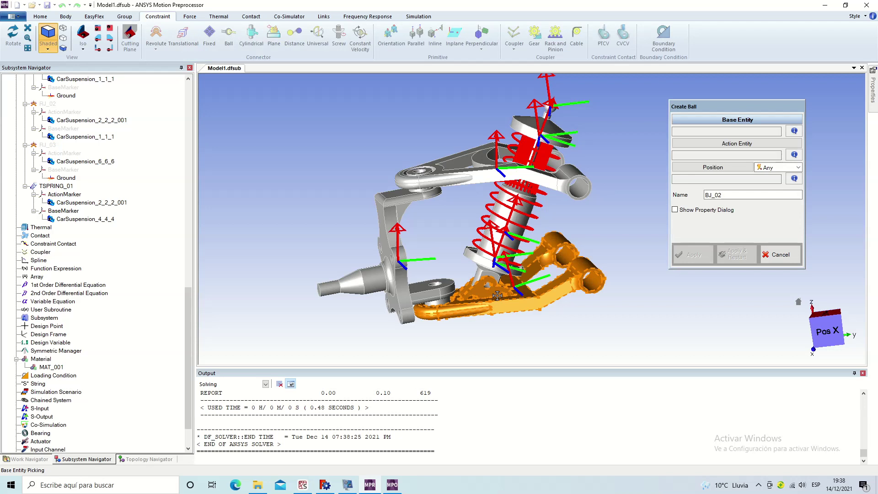
pyautogui.click(487, 305)
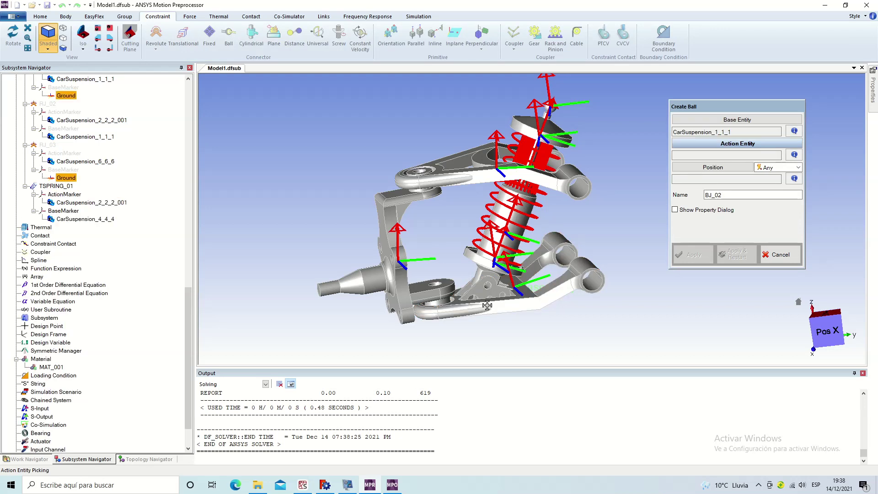
pyautogui.click(406, 292)
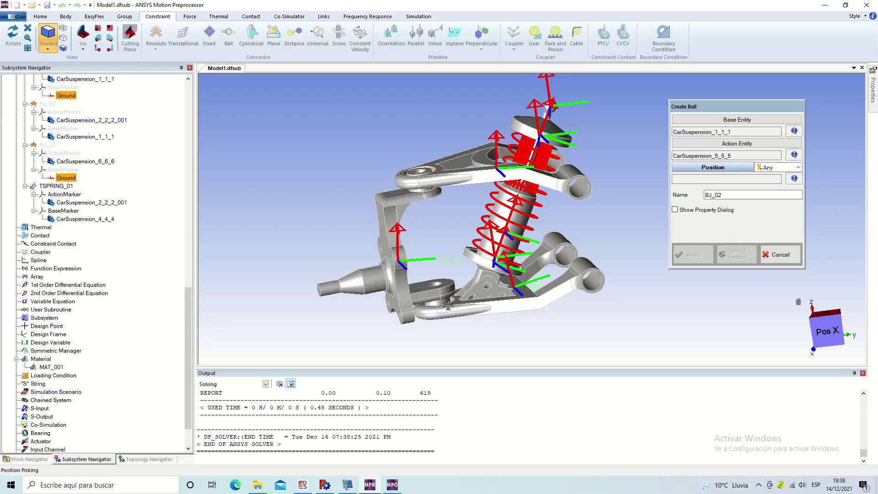
pyautogui.scroll(-1, 449, 307)
pyautogui.scroll(3, 449, 307)
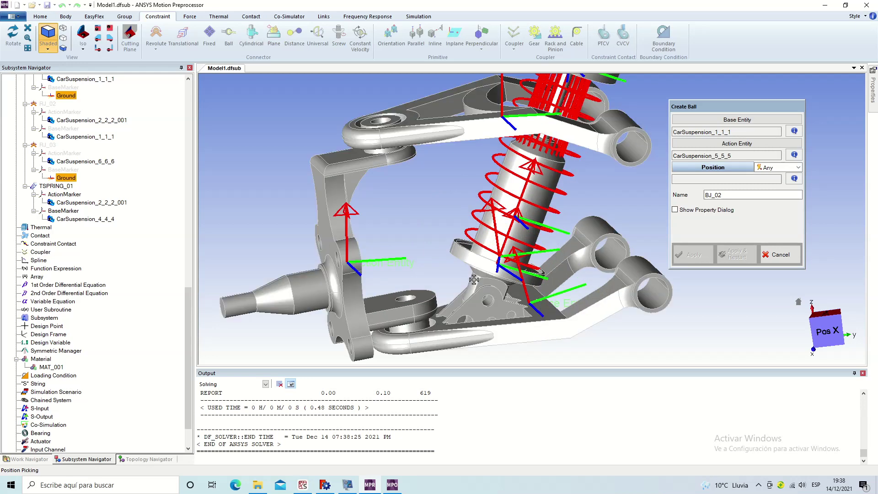
pyautogui.click(435, 324)
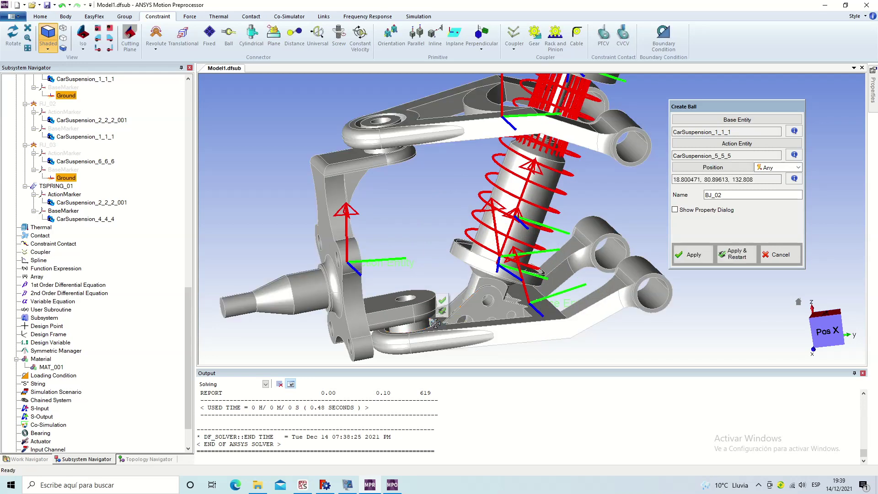
pyautogui.click(699, 254)
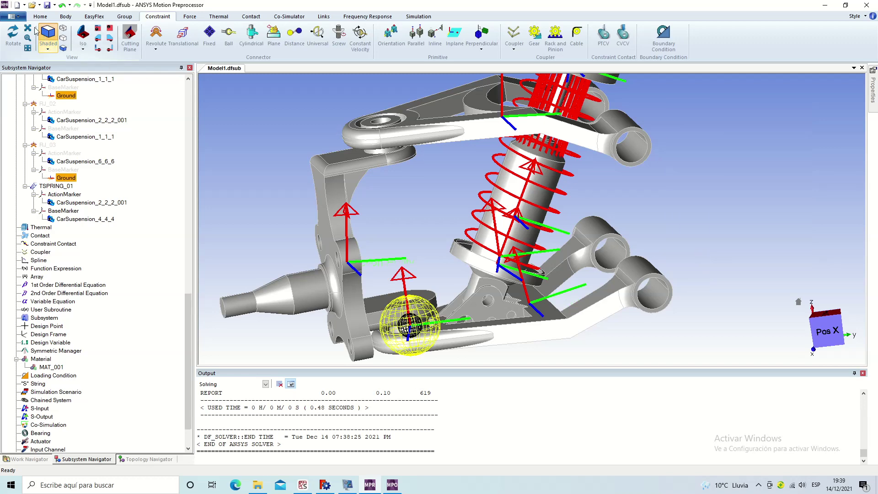
pyautogui.click(12, 34)
pyautogui.moveTo(292, 226)
pyautogui.mouseDown()
pyautogui.moveTo(573, 269)
pyautogui.moveTo(430, 307)
pyautogui.mouseUp()
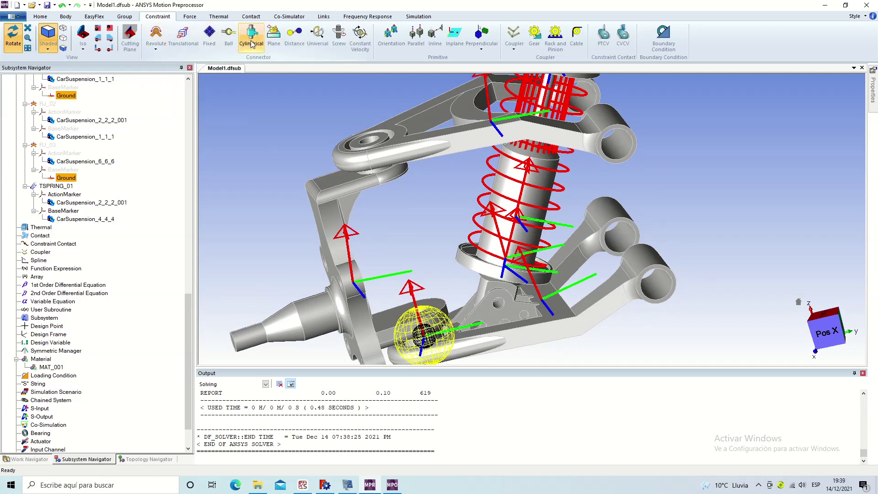
# Step: Add ball joint BJ_03 with base CarSuspension_6_6_6 and action CarSuspension_5_5_5 at the upper arm's ball
pyautogui.click(228, 34)
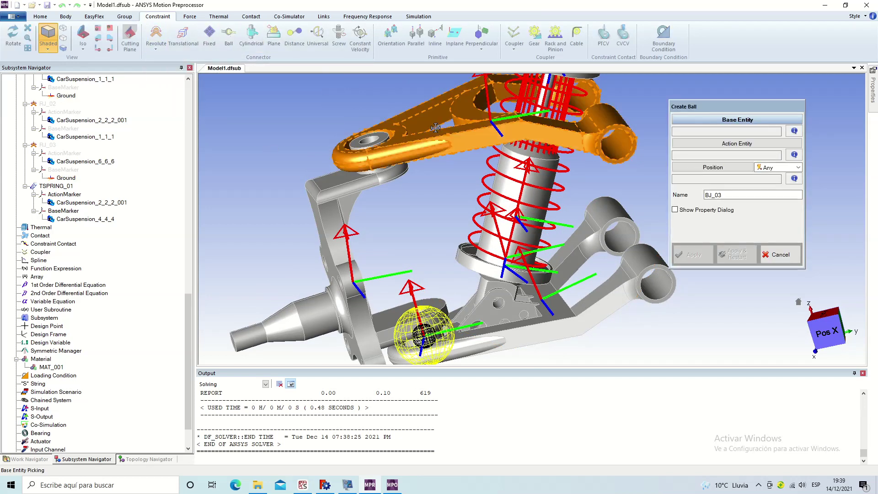
pyautogui.click(454, 145)
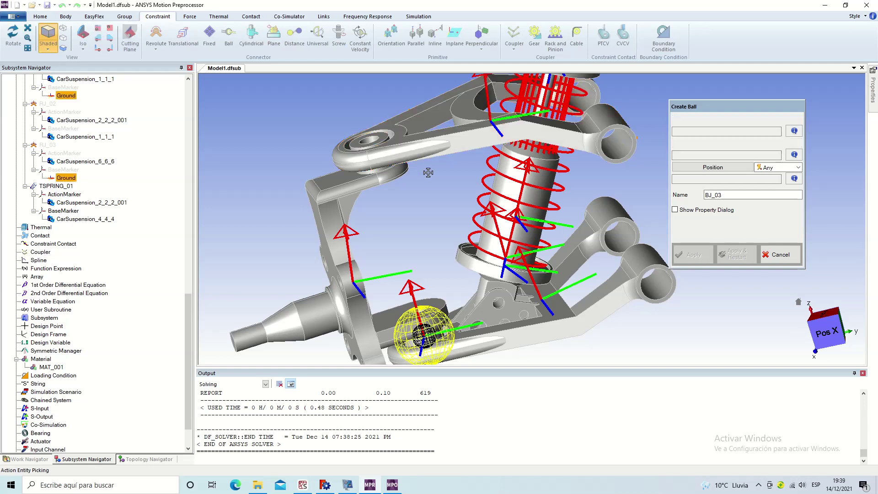
pyautogui.click(358, 185)
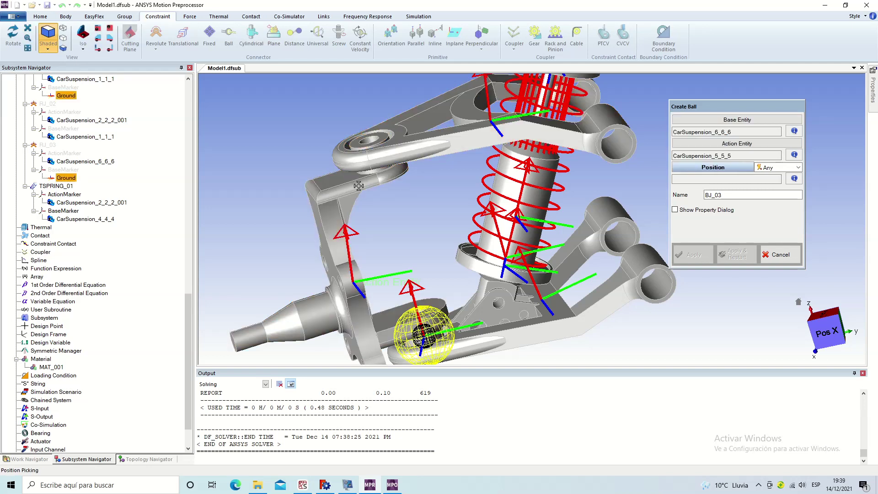
pyautogui.click(394, 136)
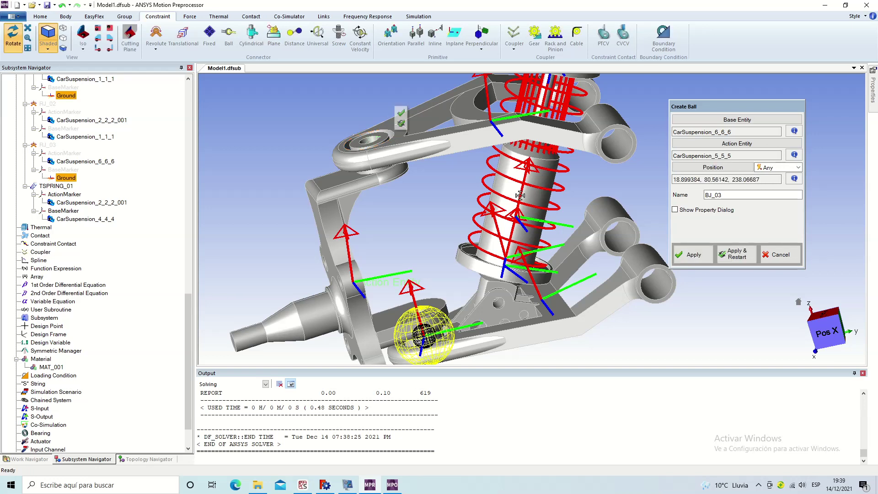
pyautogui.click(694, 254)
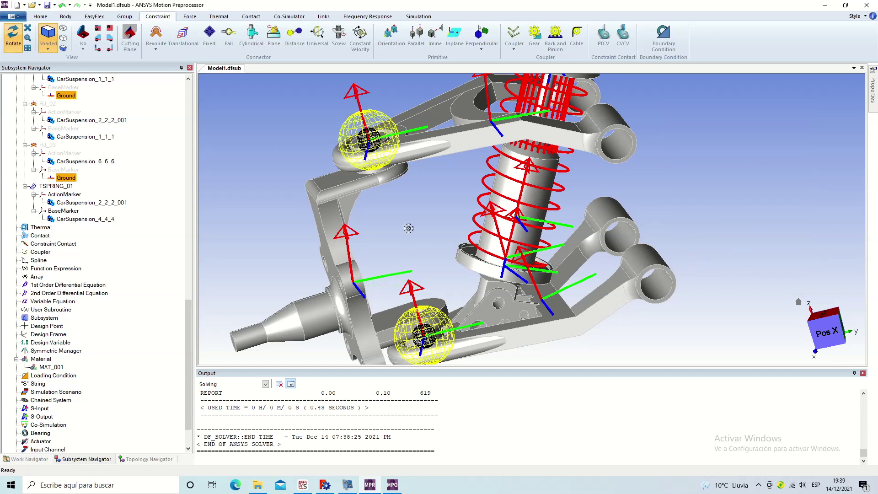
pyautogui.moveTo(346, 178)
pyautogui.mouseDown()
pyautogui.moveTo(518, 248)
pyautogui.moveTo(522, 224)
pyautogui.mouseUp()
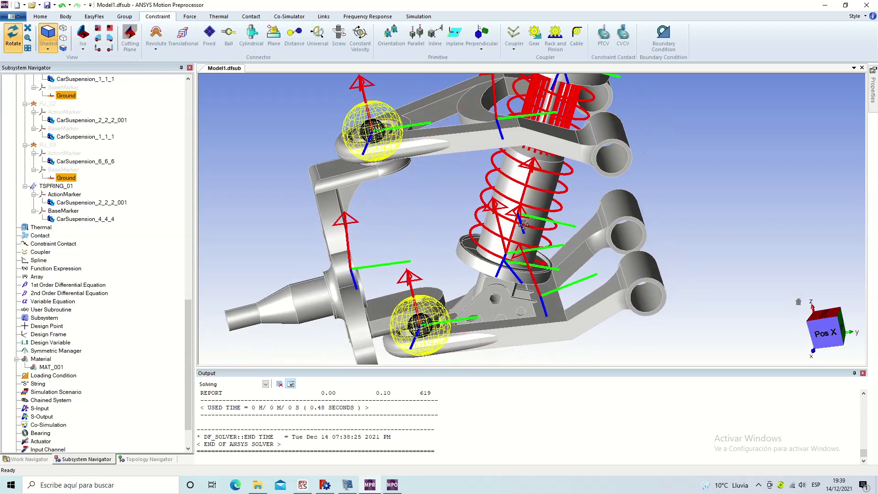
pyautogui.scroll(-1, 508, 248)
pyautogui.scroll(-1, 508, 248)
pyautogui.scroll(-1, 508, 249)
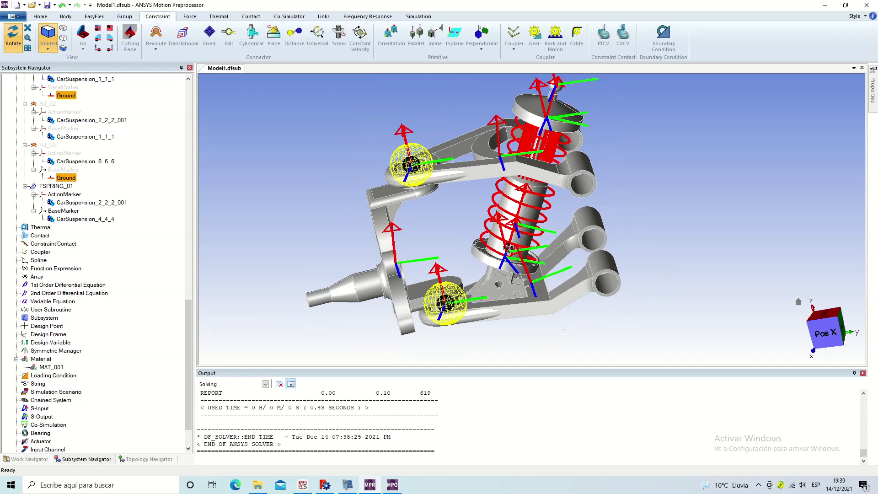
# Step: Run the 6 s, 500-step dynamic solve and load the Model1.dfr results in the Postprocessor
pyautogui.click(418, 17)
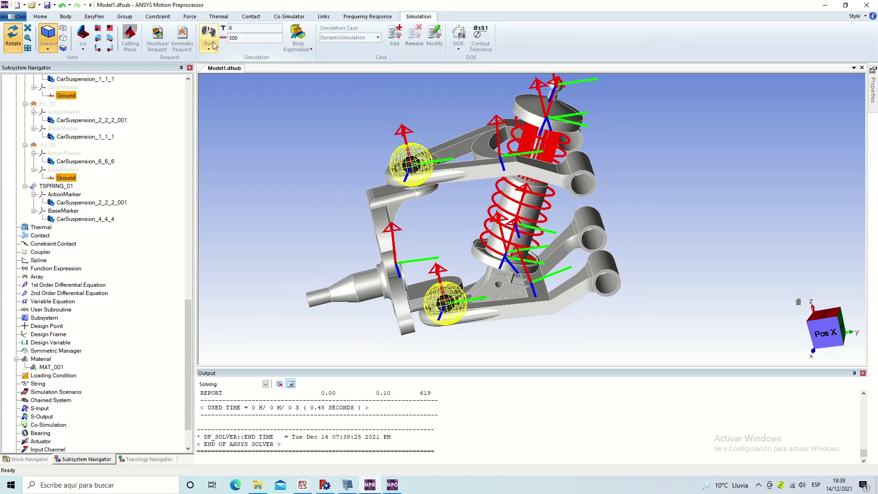
pyautogui.press('Escape')
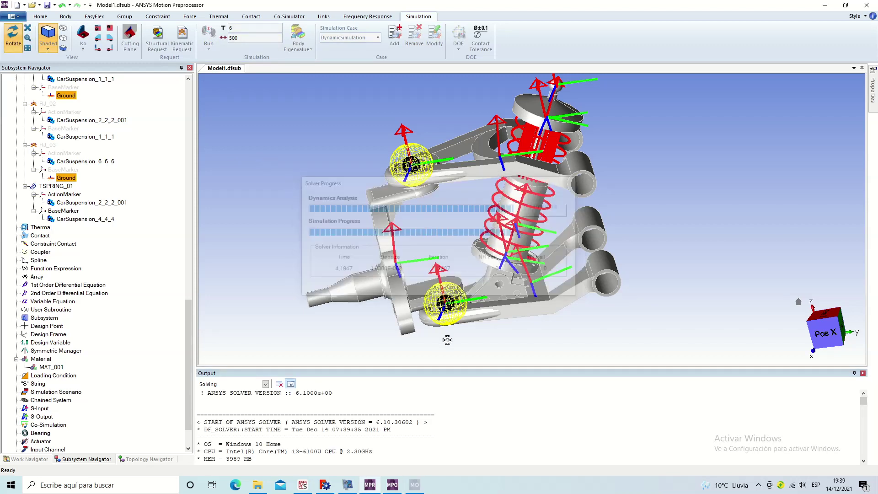
pyautogui.click(392, 486)
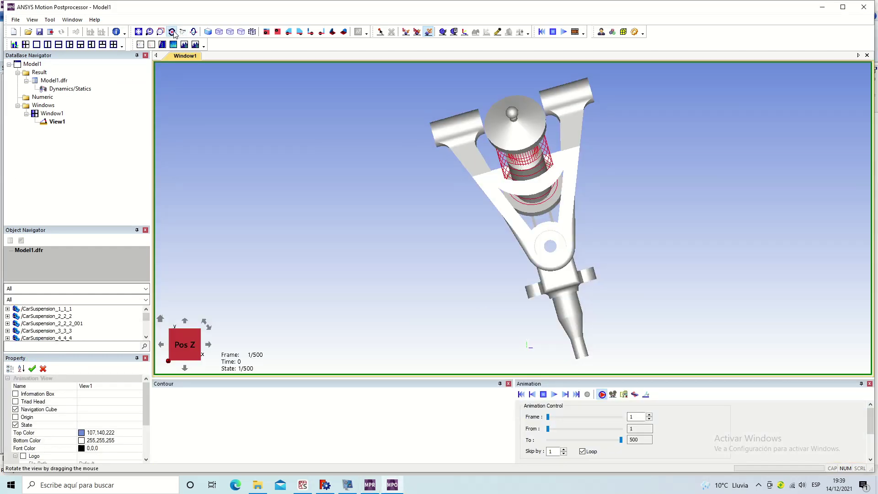
# Step: Play the ninth-run animation from a side view, rewind to frame 1, and return to the Preprocessor
pyautogui.click(172, 31)
pyautogui.moveTo(680, 254); pyautogui.dragTo(571, 268)
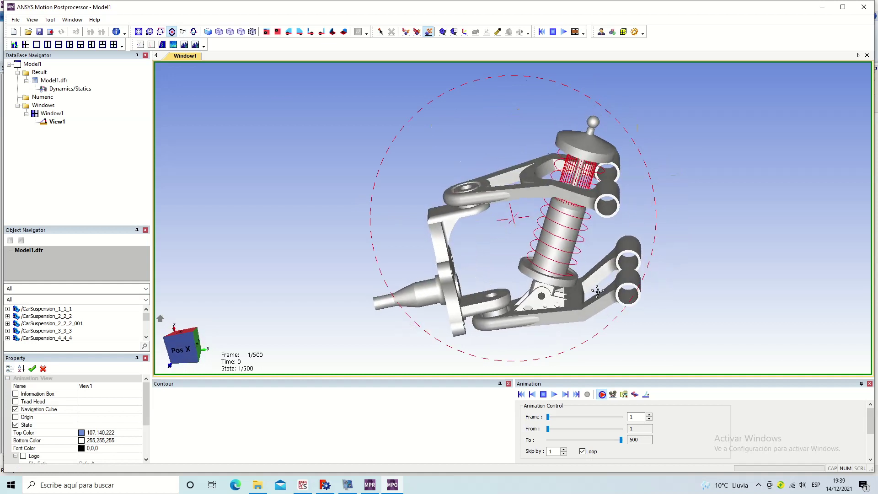
pyautogui.click(554, 394)
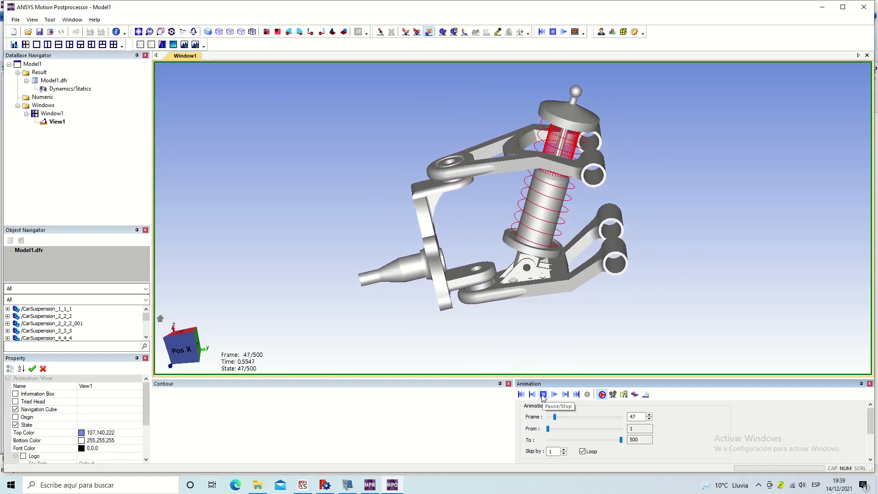
pyautogui.click(521, 395)
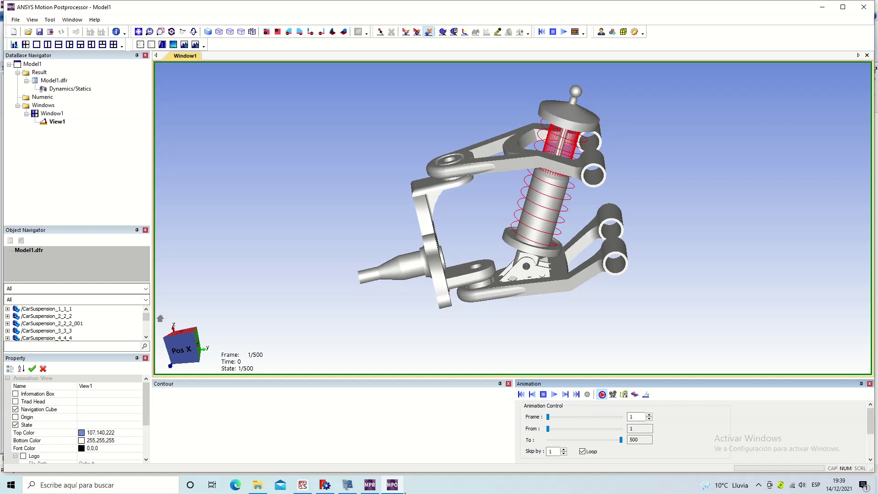
pyautogui.click(374, 486)
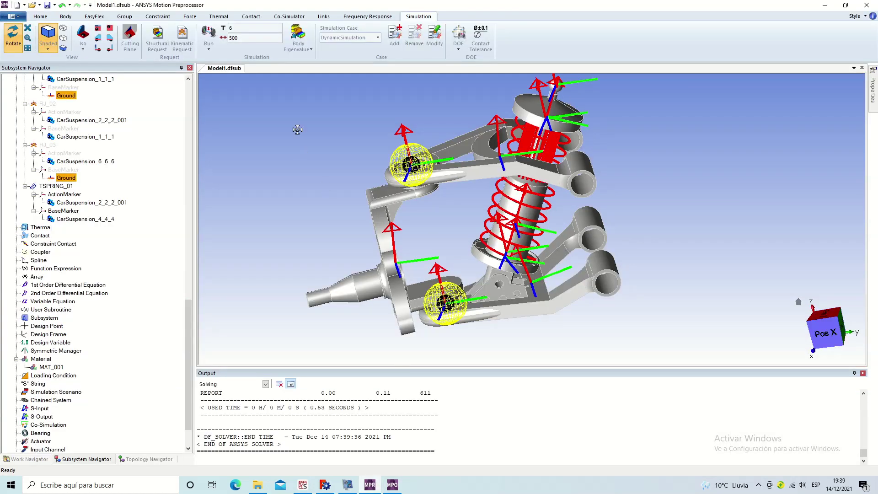
# Step: Look through the Frequency, Link and Thermal tools, then start a Translational Scalar force and cancel it
pyautogui.click(355, 18)
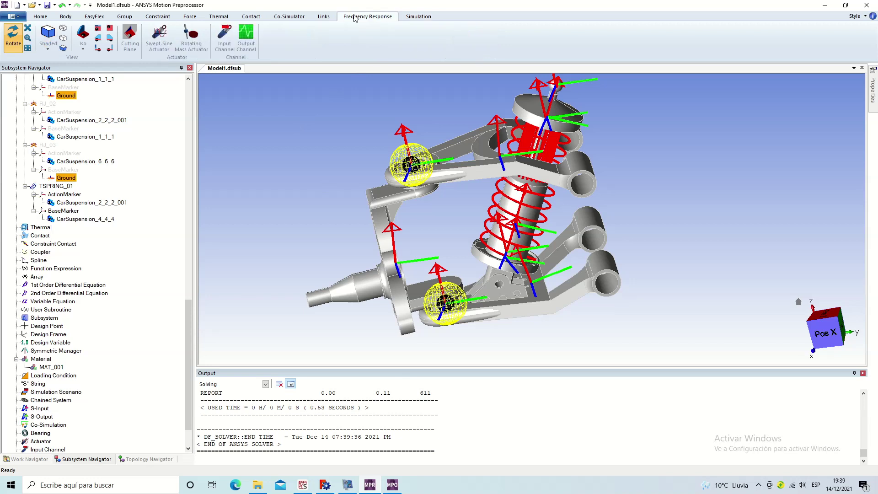
pyautogui.click(320, 18)
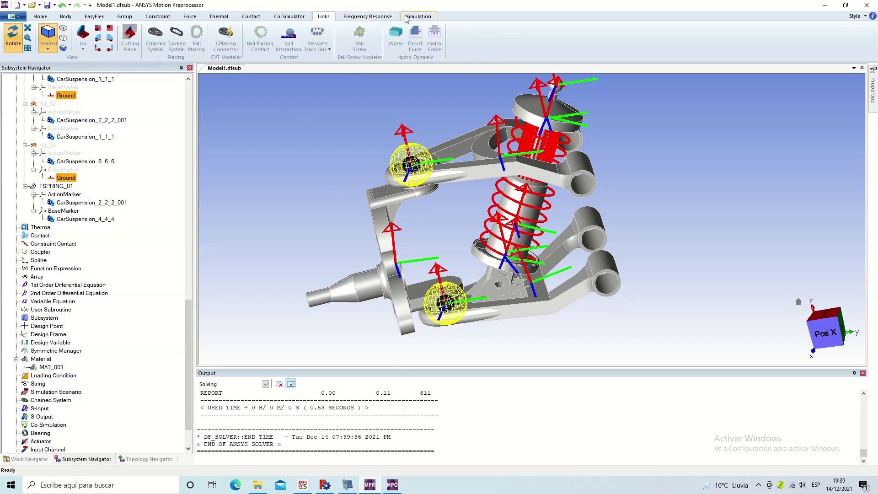
pyautogui.click(219, 18)
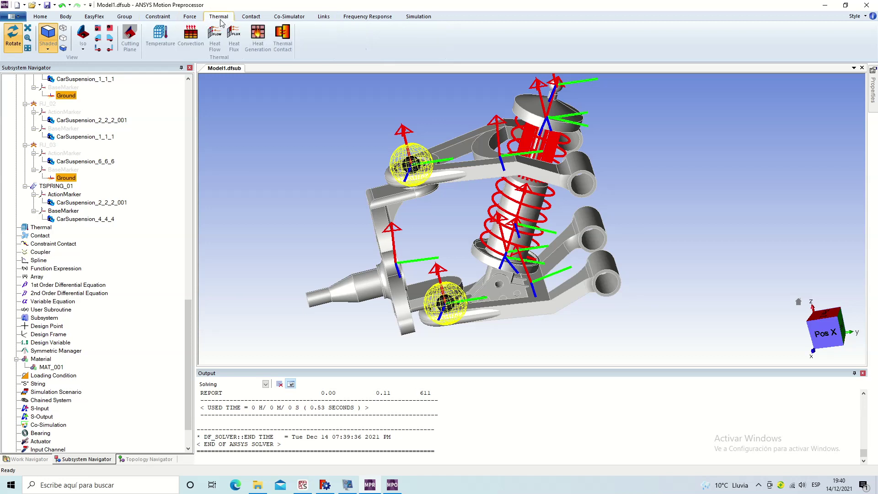
pyautogui.click(191, 18)
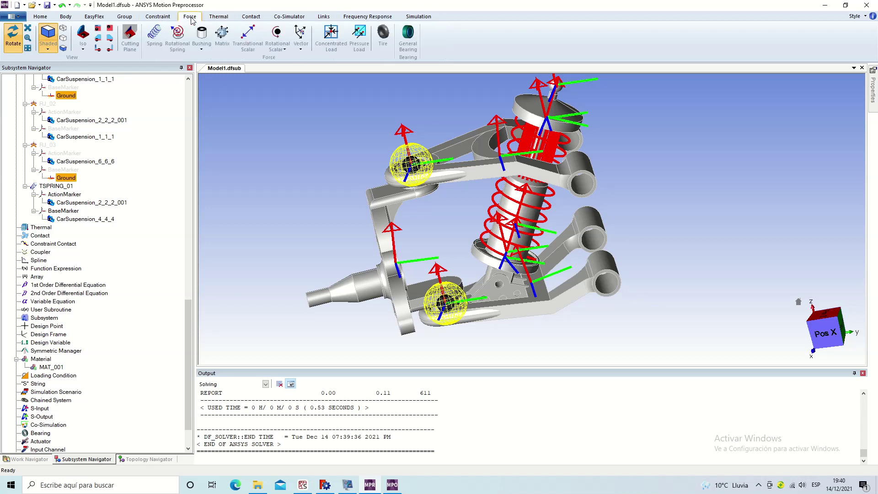
pyautogui.click(248, 32)
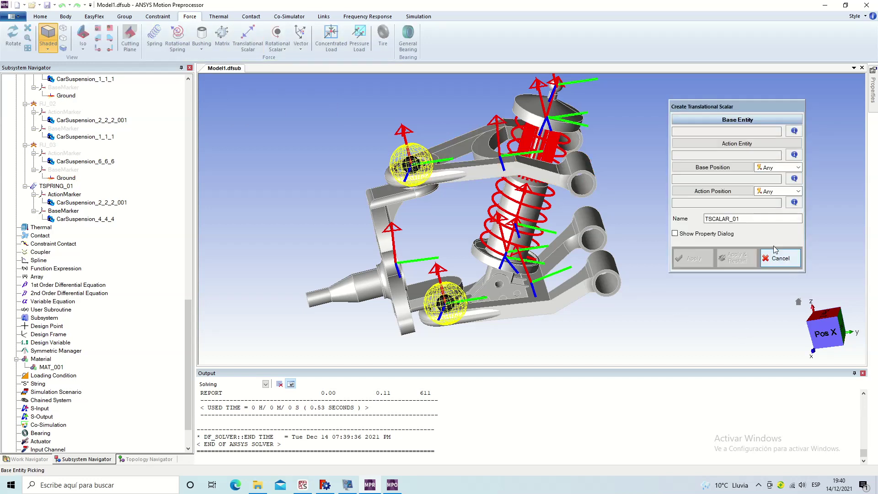
pyautogui.click(453, 352)
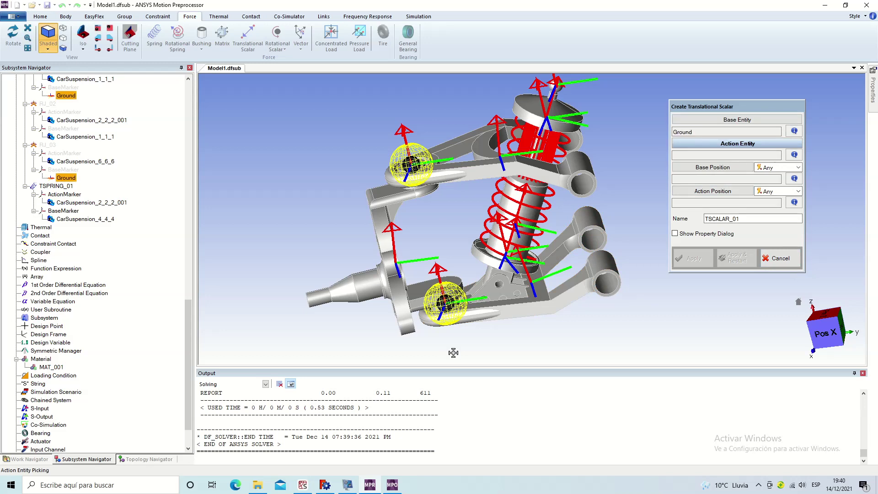
pyautogui.click(772, 258)
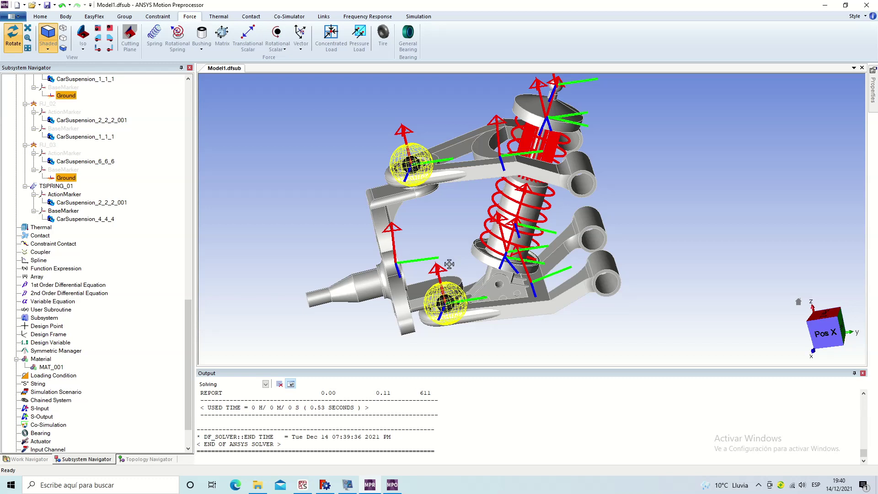
# Step: Hide ball joint BJ_02 from the model tree
pyautogui.click(14, 36)
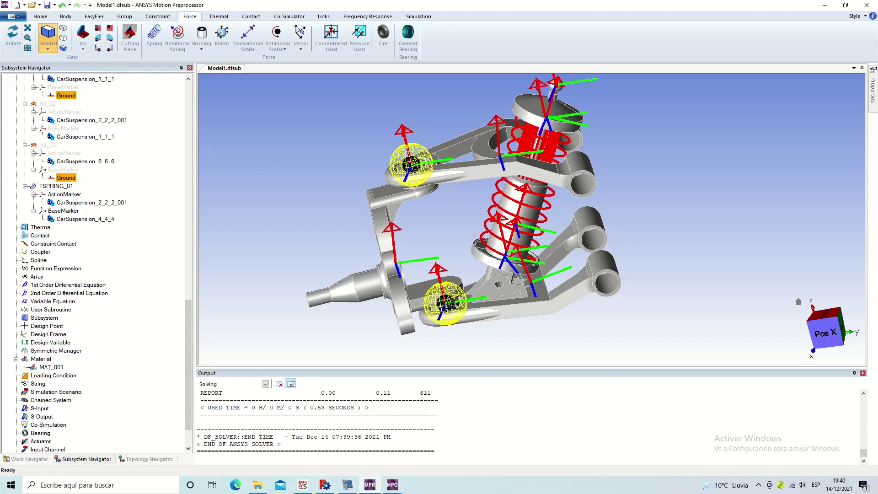
pyautogui.click(454, 303)
pyautogui.scroll(10, 146, 249)
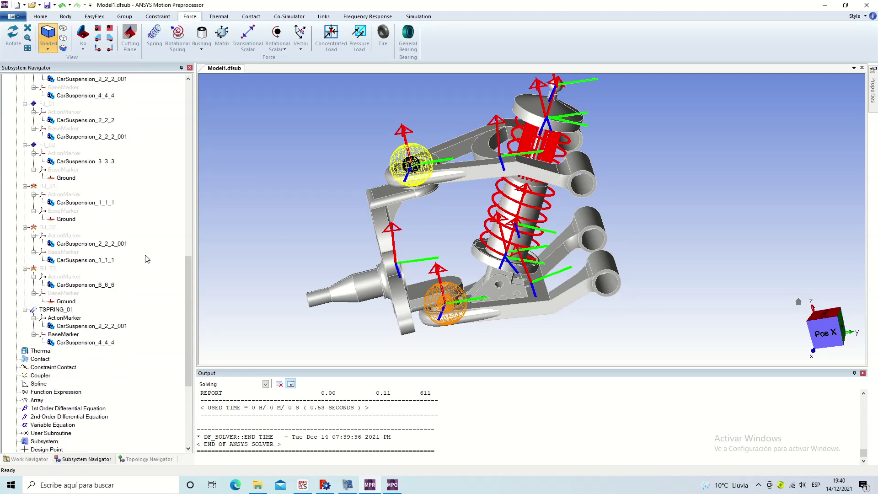
pyautogui.rightClick(54, 104)
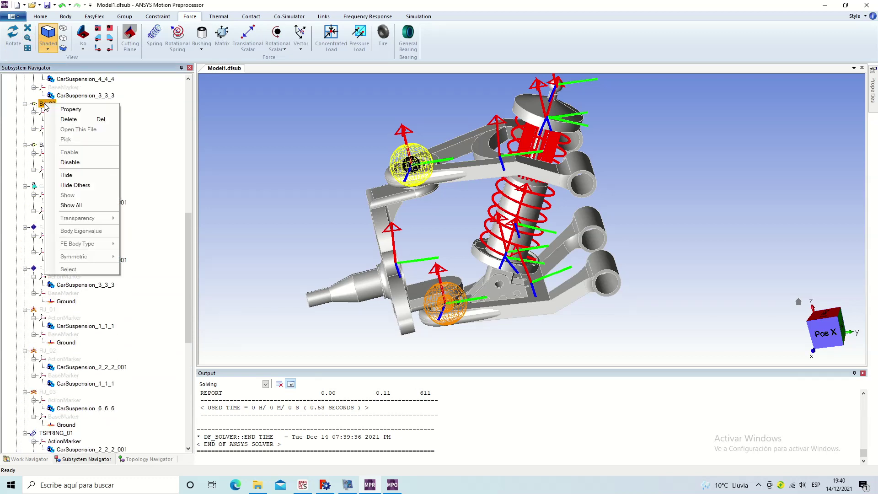
pyautogui.click(85, 176)
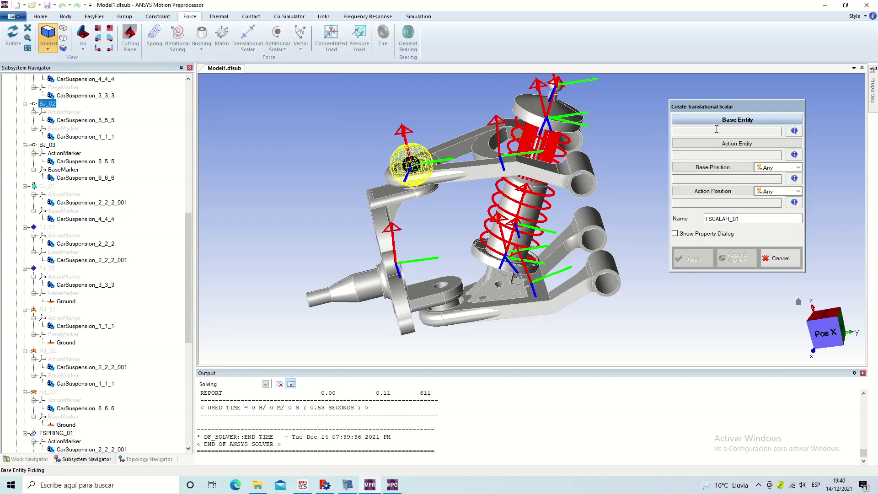
# Step: Create force TSCALAR_01 from Ground to CarSuspension_1_1_1 with picked base and action positions
pyautogui.click(453, 353)
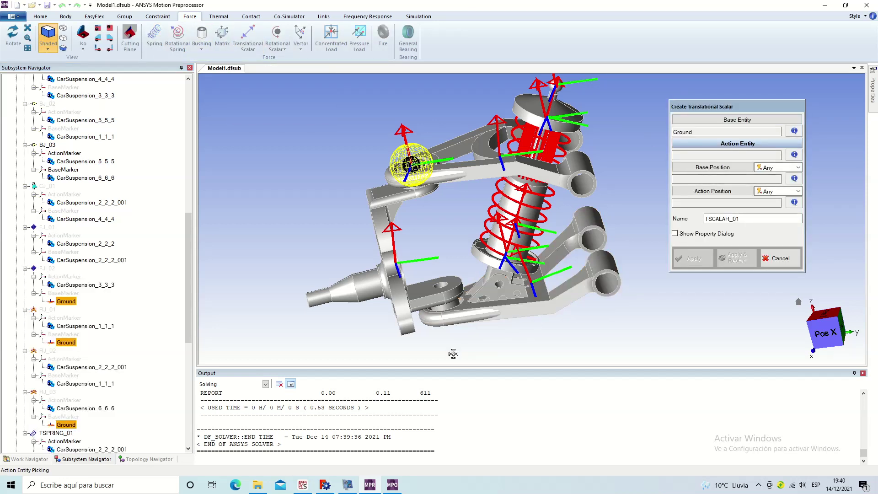
pyautogui.click(479, 319)
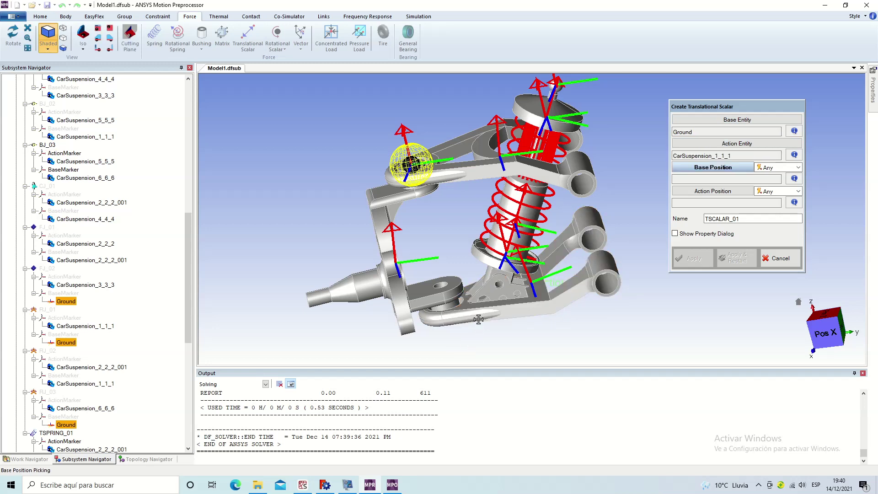
pyautogui.click(455, 353)
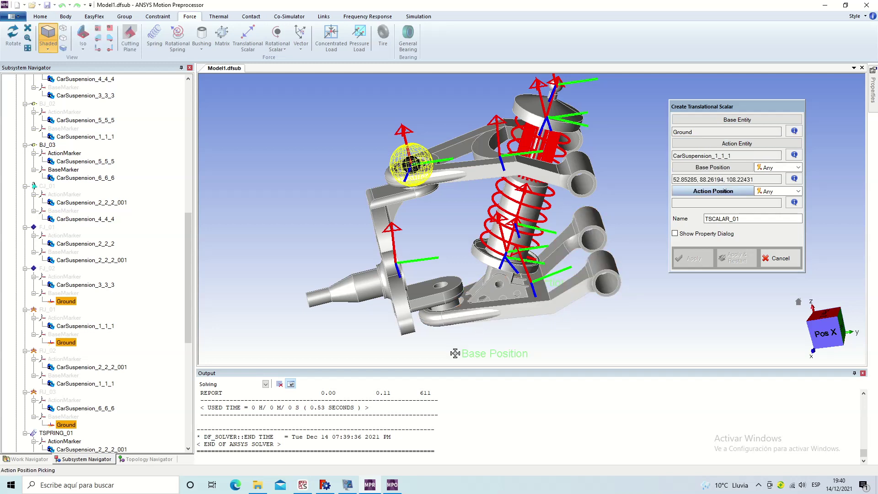
pyautogui.click(462, 301)
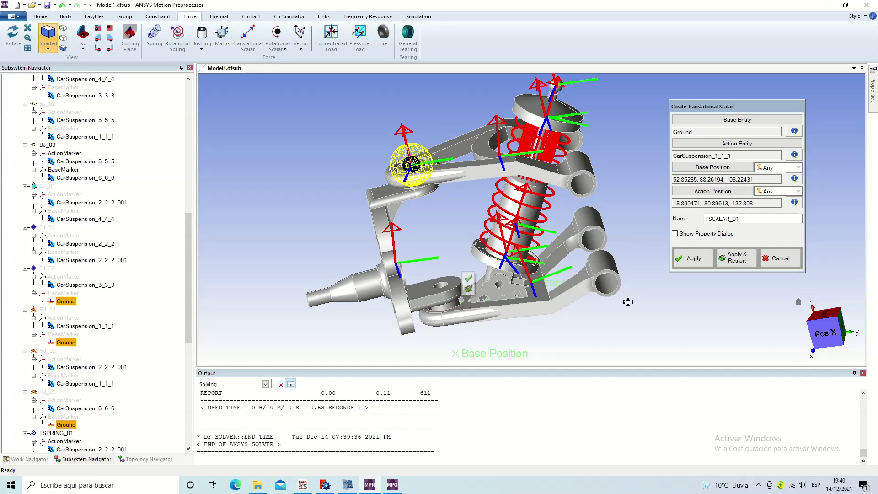
pyautogui.click(685, 262)
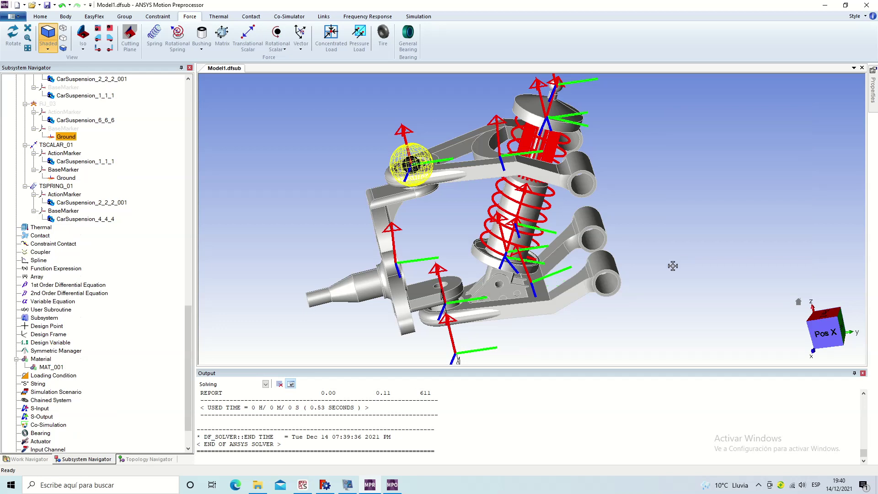
# Step: In TSCALAR_01 properties, define function f1 as sin(TIME*10)*500 and apply it
pyautogui.click(56, 146)
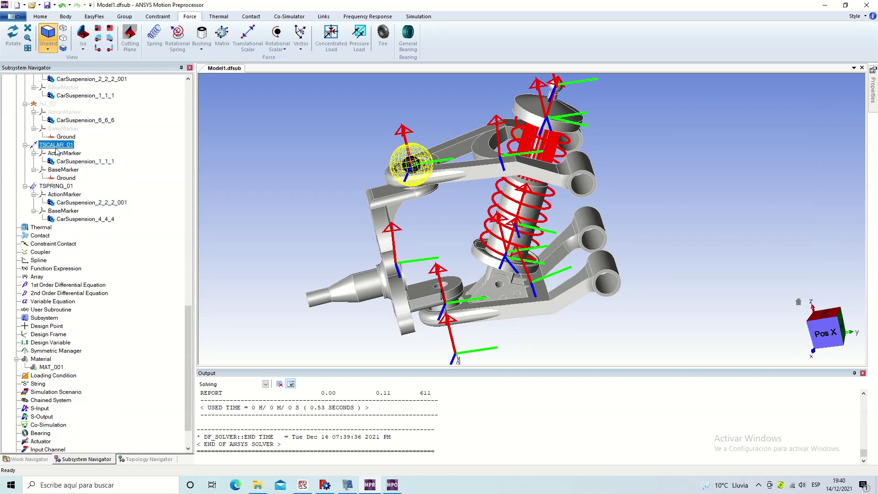
pyautogui.rightClick(56, 148)
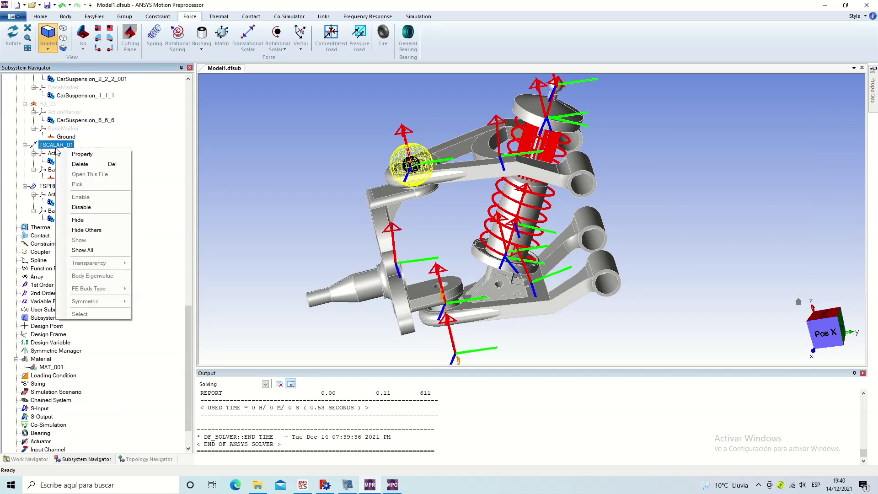
pyautogui.click(92, 157)
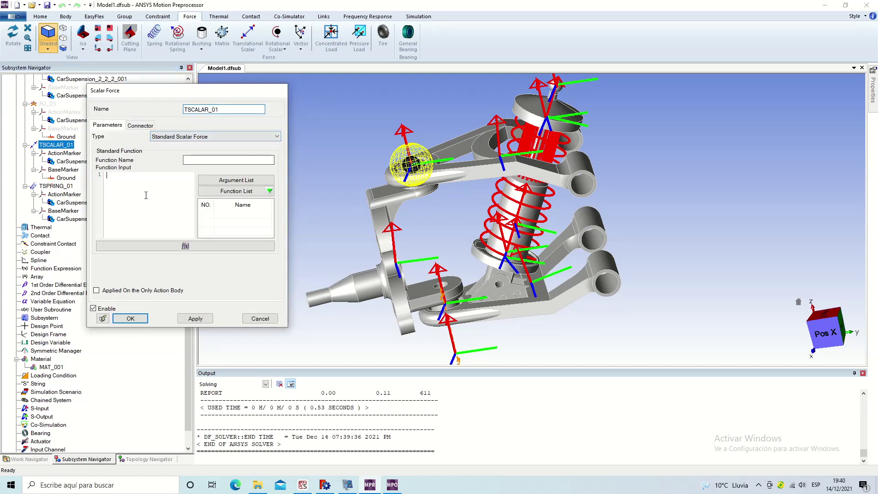
pyautogui.click(192, 159)
pyautogui.write('sin')
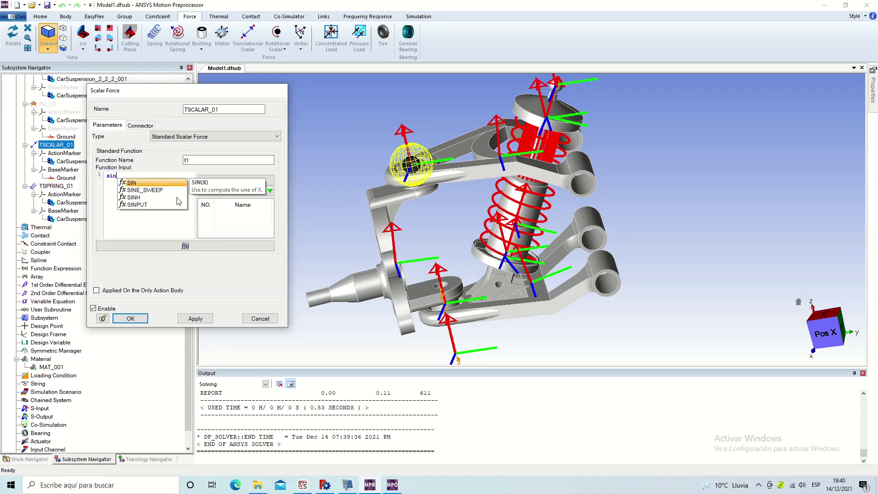
pyautogui.press('Return')
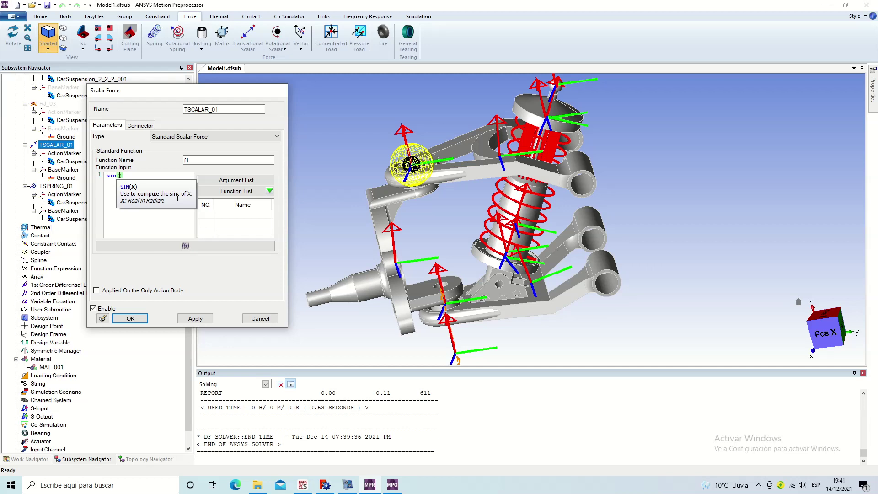
pyautogui.write('Tim')
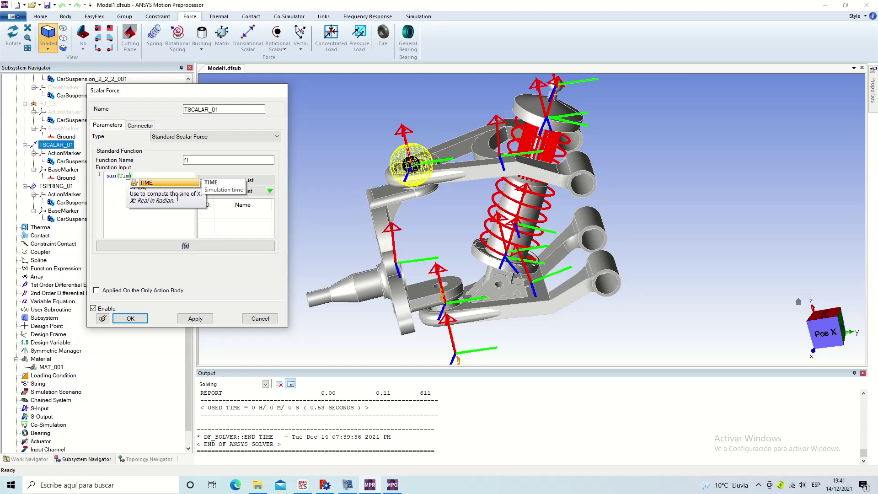
pyautogui.press('Return')
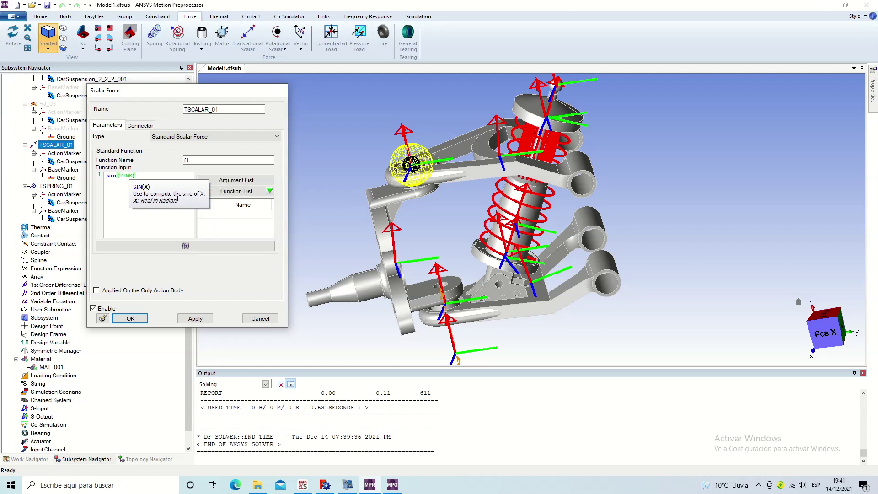
pyautogui.write('*10')
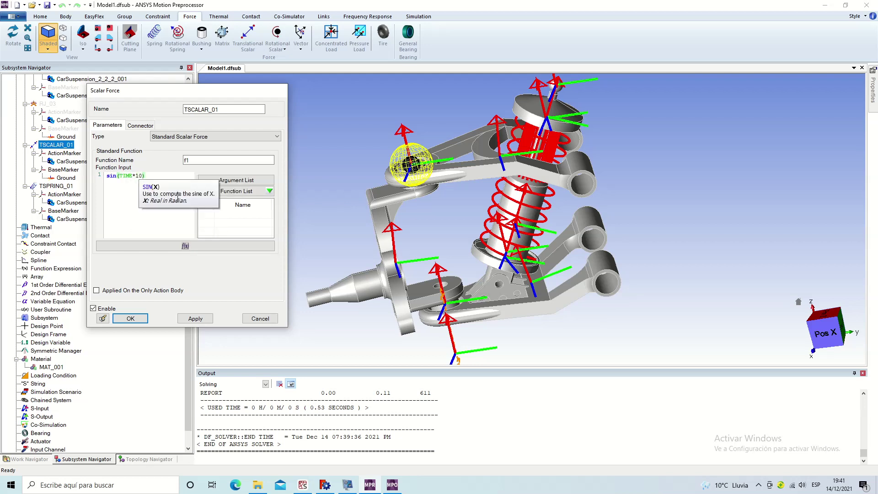
pyautogui.press('End')
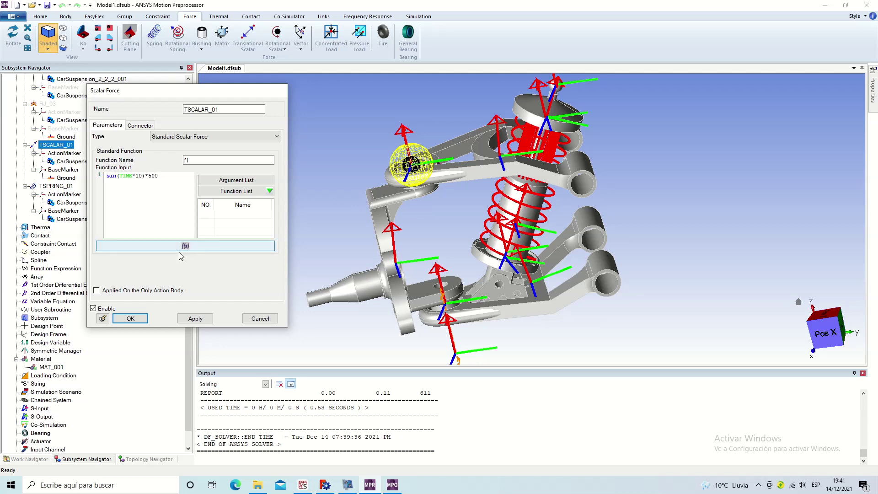
pyautogui.click(202, 322)
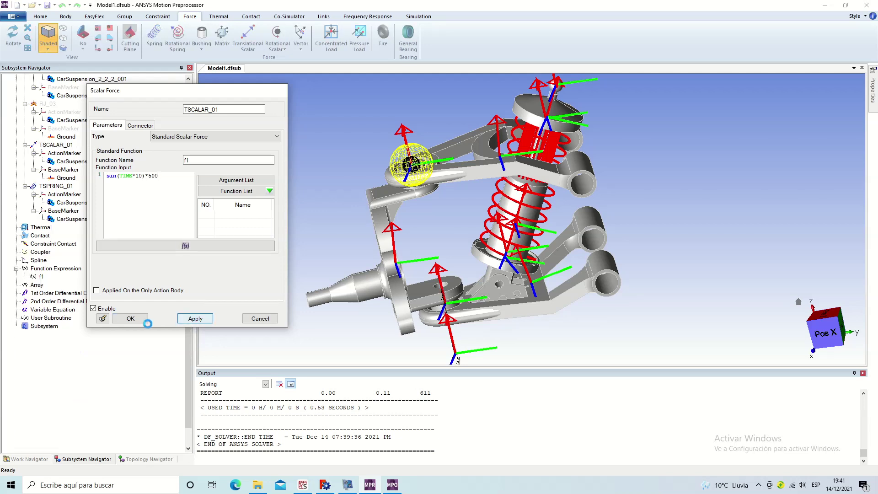
# Step: Run the 6 s, 500-step simulation with the sine force and open Model1 results in the postprocessor
pyautogui.click(259, 319)
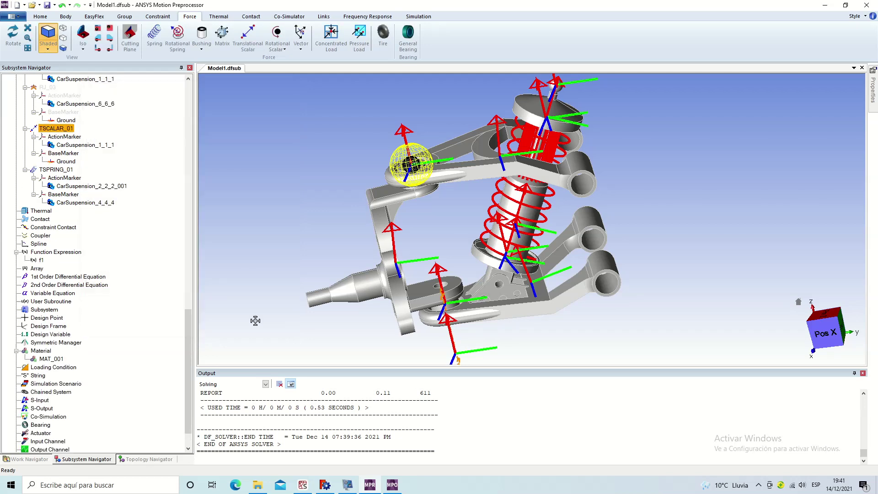
pyautogui.click(418, 17)
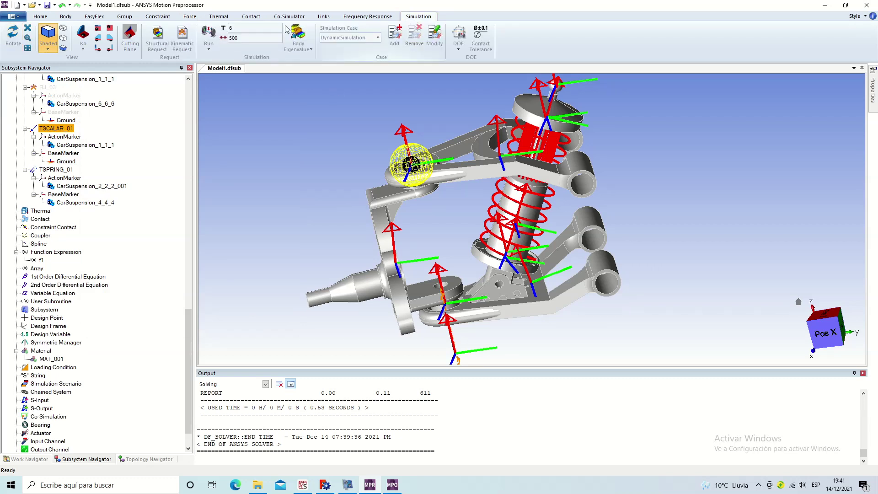
pyautogui.click(208, 34)
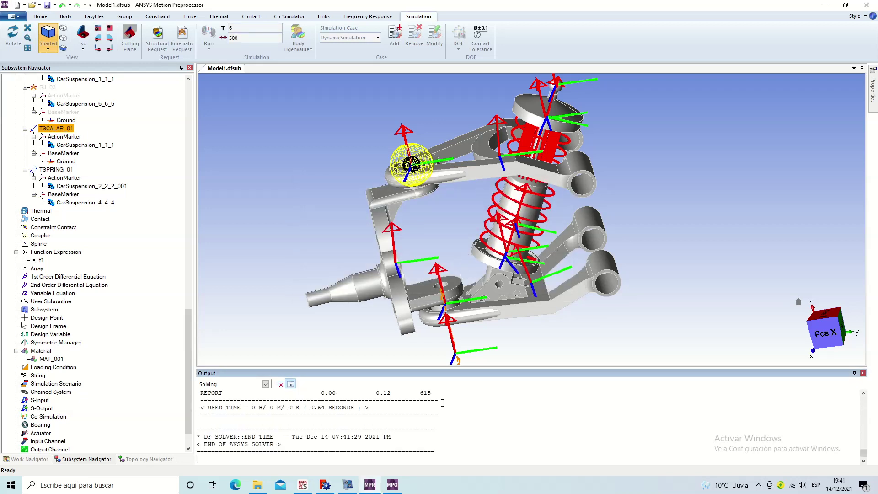
pyautogui.click(396, 486)
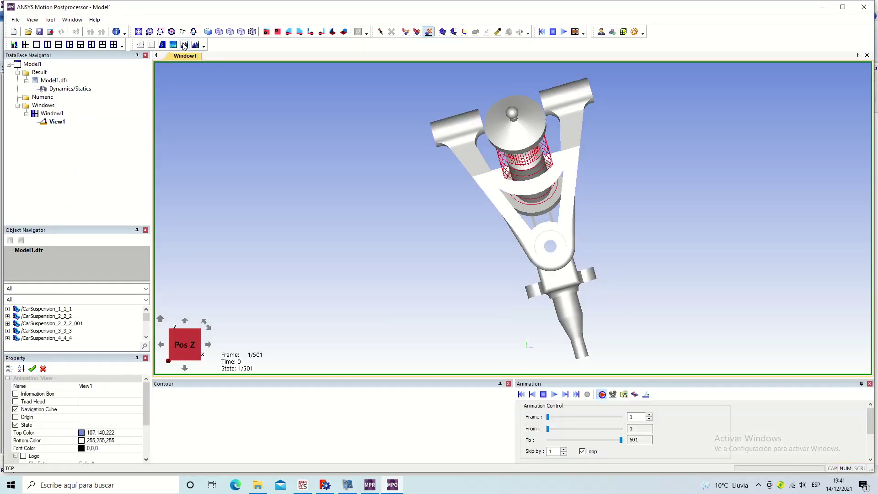
# Step: Orbit to a side view and play the tenth-run, sine-forced suspension animation
pyautogui.click(172, 32)
pyautogui.moveTo(455, 251)
pyautogui.mouseDown()
pyautogui.moveTo(612, 268)
pyautogui.moveTo(587, 270)
pyautogui.mouseUp()
pyautogui.click(554, 395)
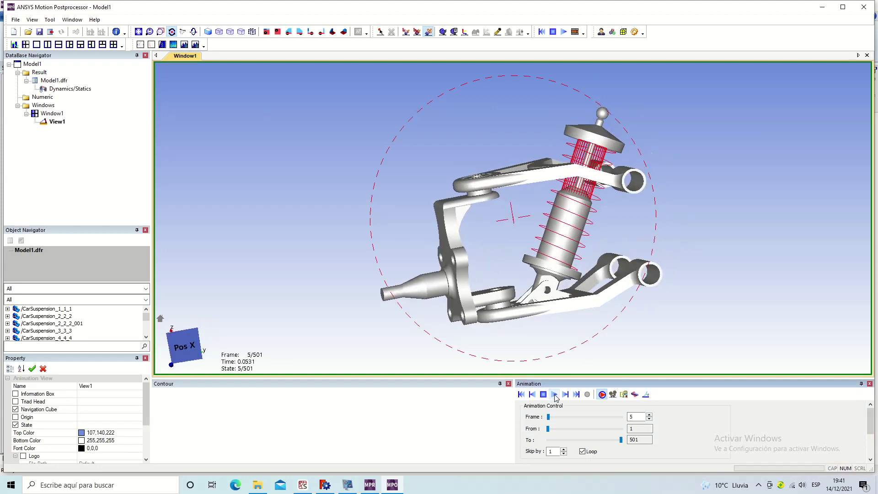
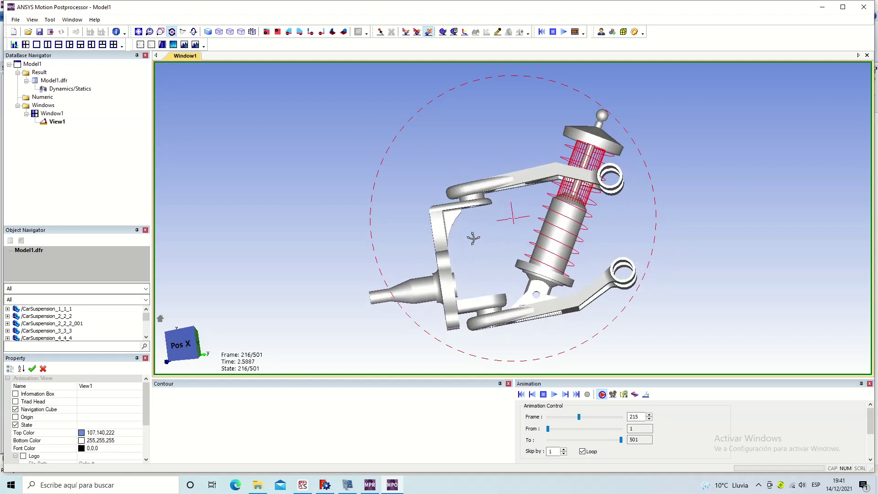
# Step: Stop the ANSYS Motion suspension animation and rewind it to the first frame
pyautogui.moveTo(472, 237); pyautogui.dragTo(501, 255)
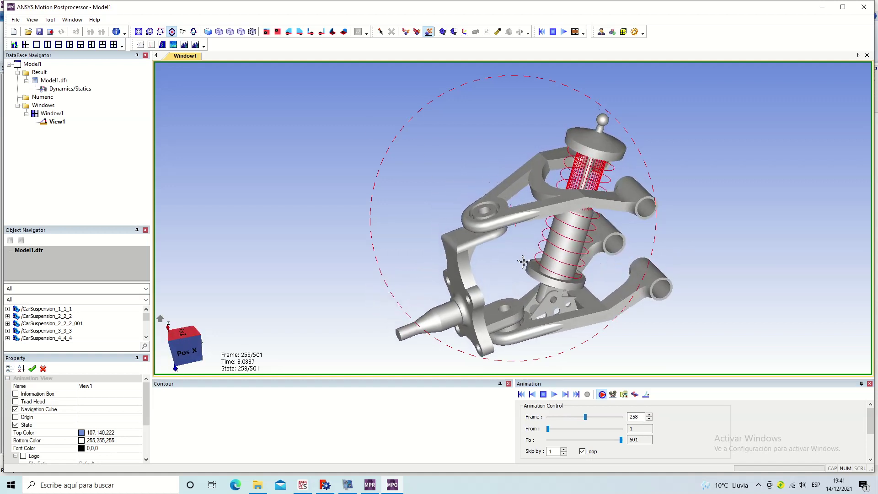
pyautogui.moveTo(505, 251); pyautogui.dragTo(495, 219, button='middle')
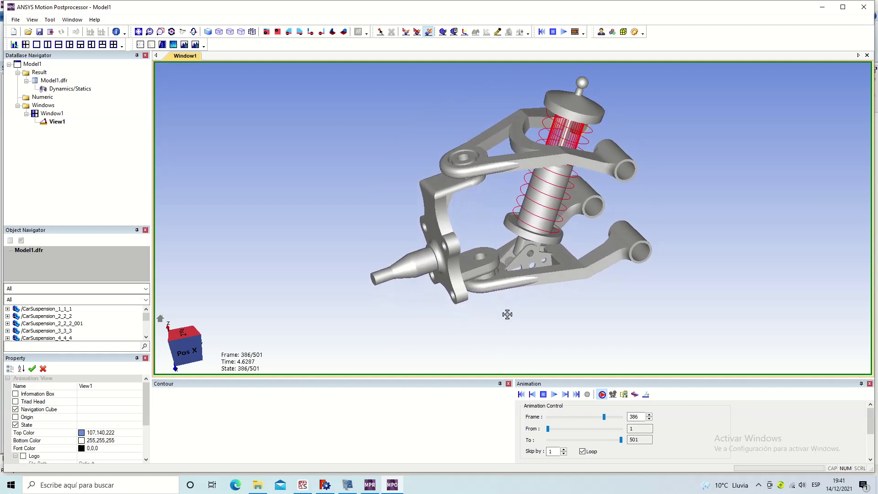
pyautogui.click(532, 396)
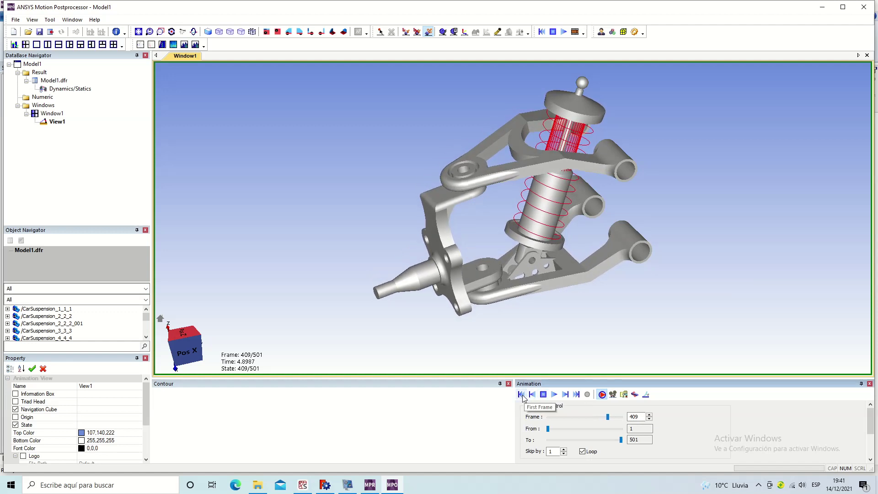
pyautogui.click(521, 394)
# Step: Back in FreeCAD, add a uniform gravity element to the suspension model
pyautogui.click(326, 485)
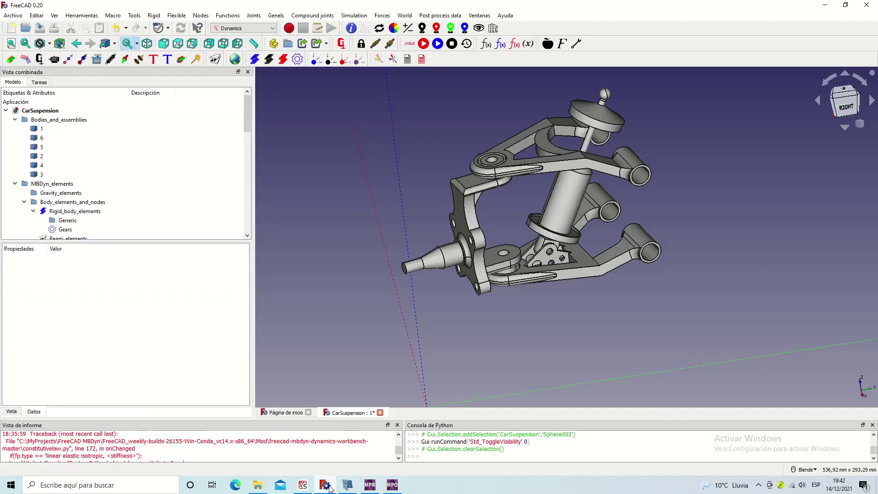
pyautogui.moveTo(521, 303)
pyautogui.mouseDown(button='middle')
pyautogui.moveTo(564, 319)
pyautogui.moveTo(604, 281)
pyautogui.moveTo(533, 297)
pyautogui.moveTo(524, 316)
pyautogui.mouseUp(button='middle')
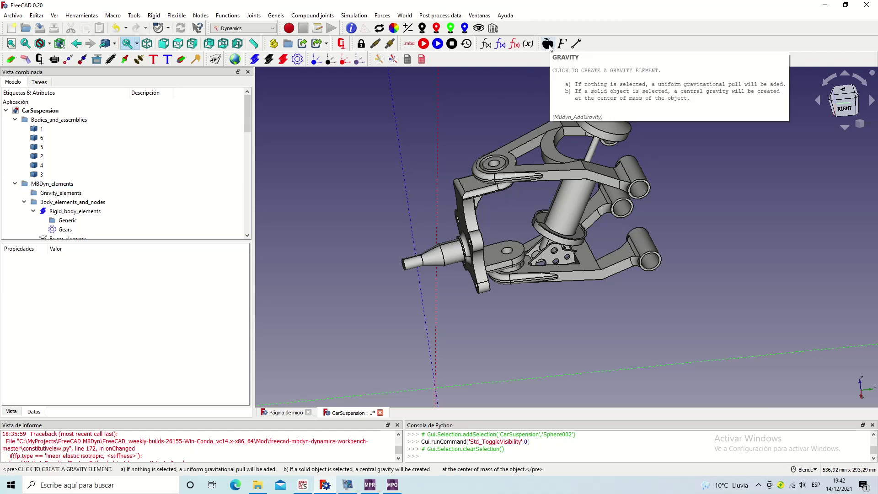
pyautogui.click(548, 44)
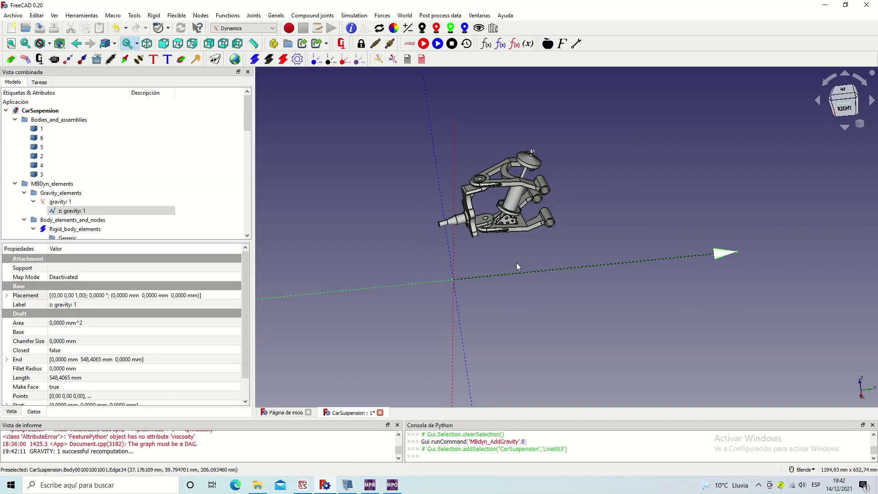
pyautogui.moveTo(534, 261); pyautogui.dragTo(537, 250, button='middle')
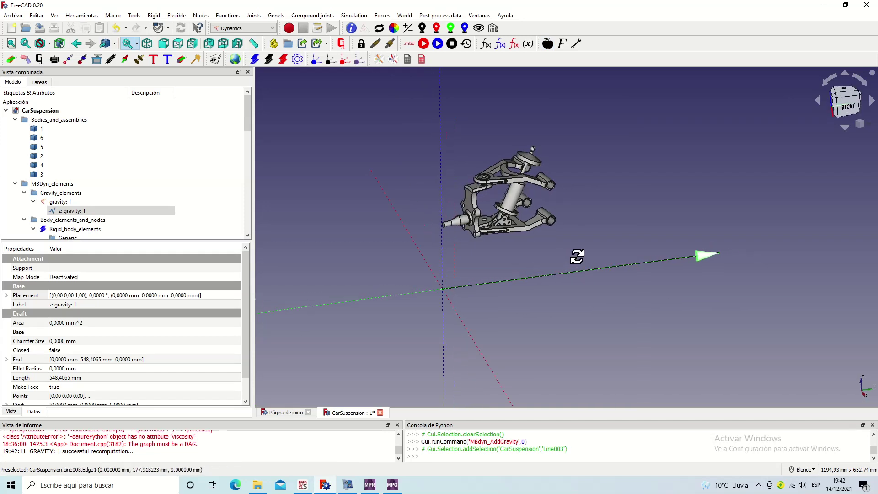
# Step: Align the gravity line to the Z axis and flip it to point 0, 0, -1
pyautogui.click(347, 204)
pyautogui.click(98, 210)
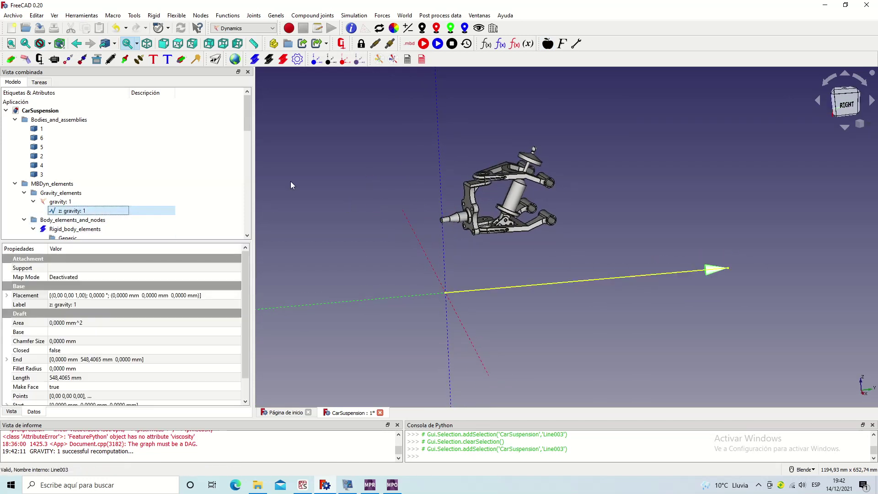
pyautogui.click(464, 28)
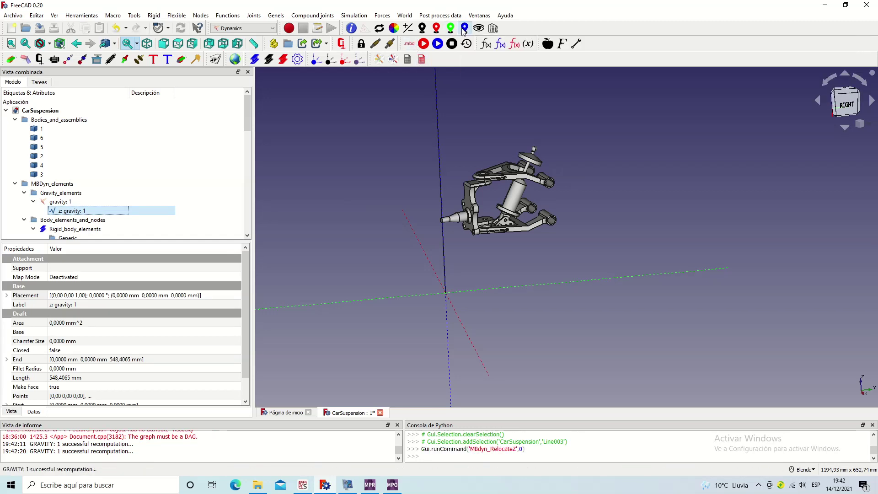
pyautogui.scroll(-3, 467, 238)
pyautogui.scroll(1, 466, 245)
pyautogui.scroll(-1, 466, 249)
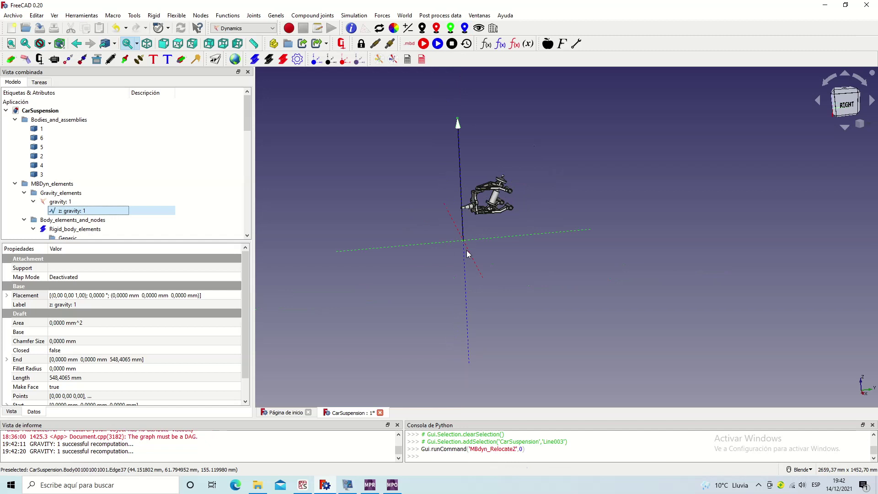
pyautogui.click(408, 29)
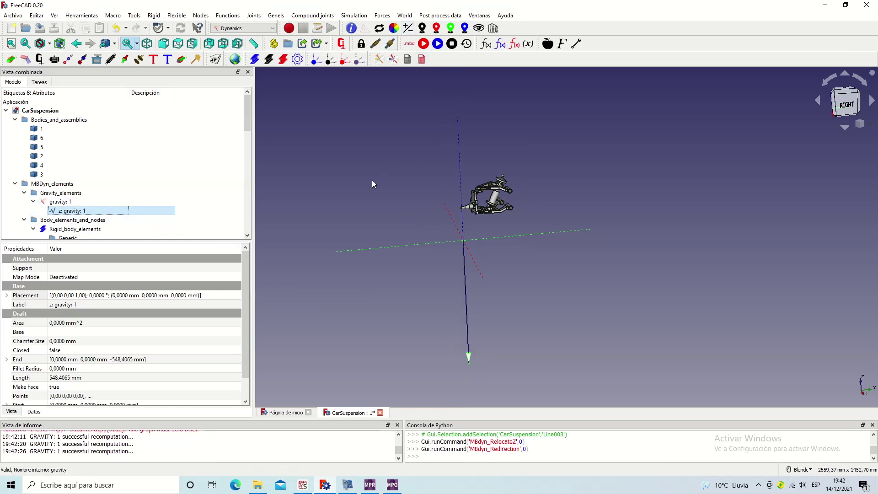
pyautogui.click(82, 202)
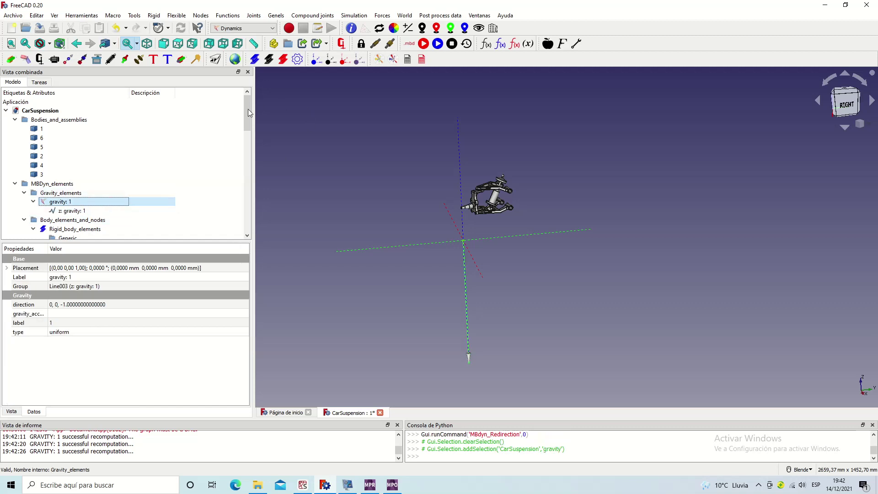
pyautogui.moveTo(249, 113); pyautogui.dragTo(249, 204)
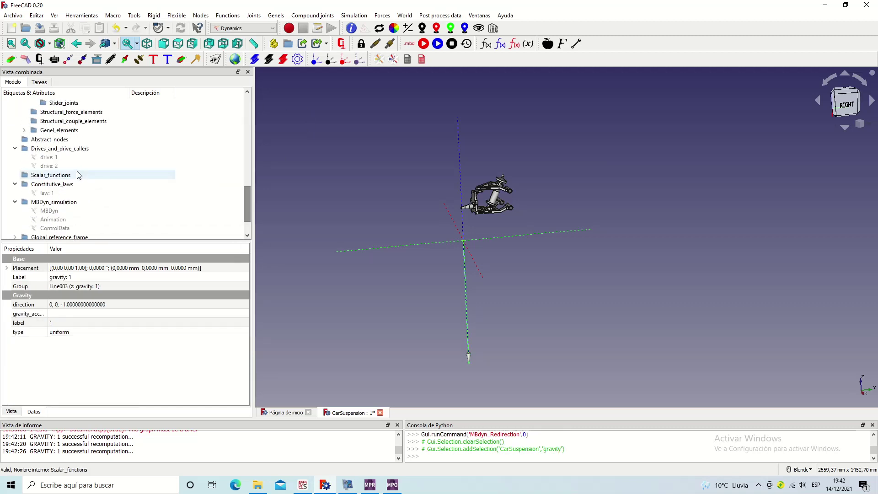
# Step: Plot drive: 1 to check its constant 9.8 value, then close the plot
pyautogui.click(73, 157)
pyautogui.click(395, 62)
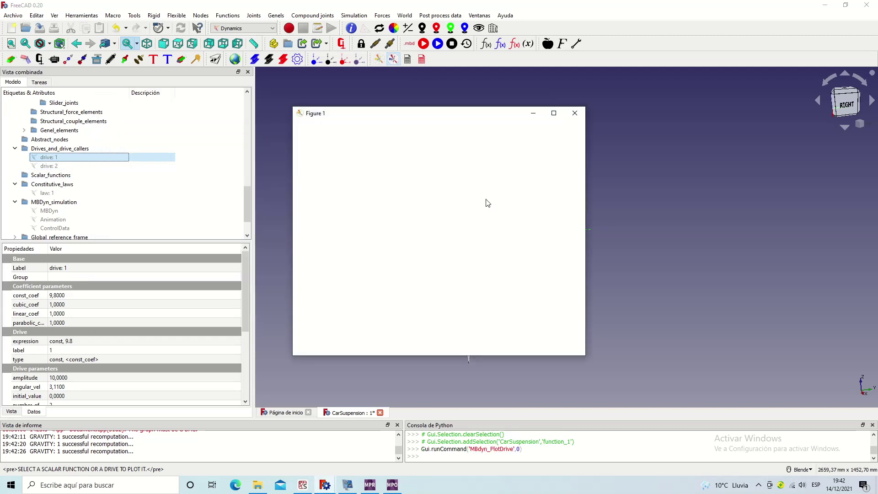
pyautogui.click(575, 113)
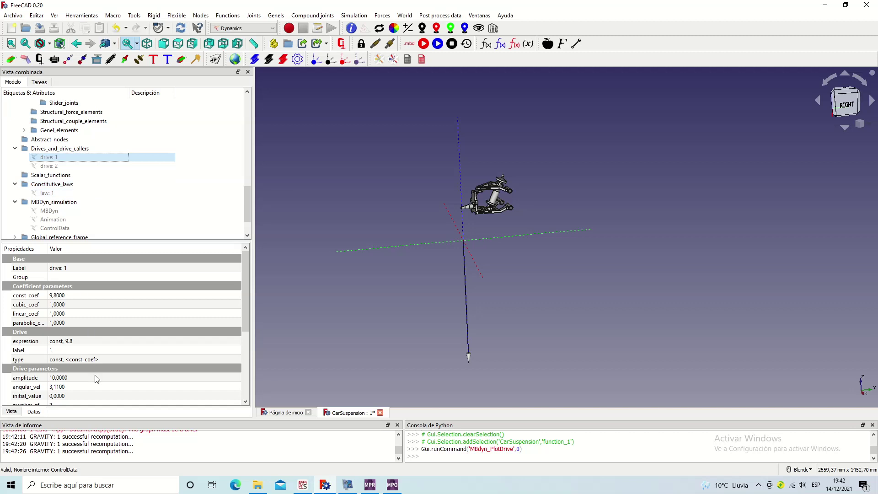
pyautogui.moveTo(248, 214); pyautogui.dragTo(247, 142)
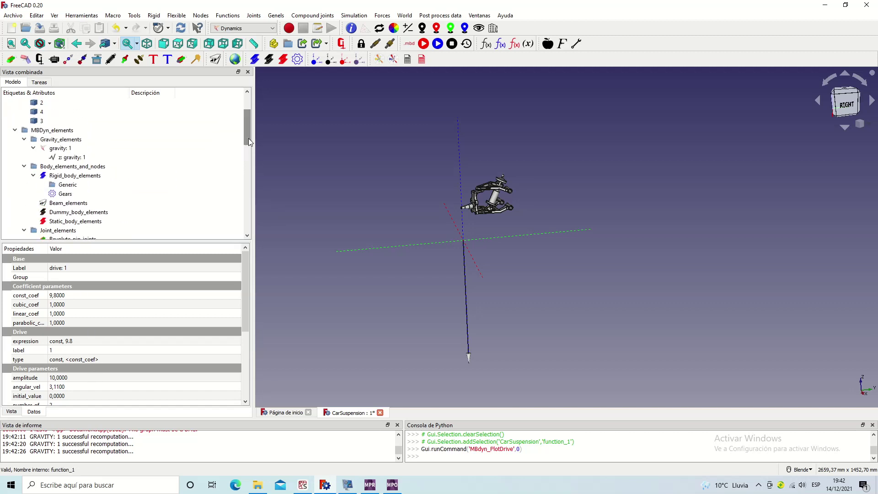
# Step: Set the gravity element's gravity_acc to drive: 1
pyautogui.click(82, 148)
pyautogui.click(78, 313)
pyautogui.write('drive: 1')
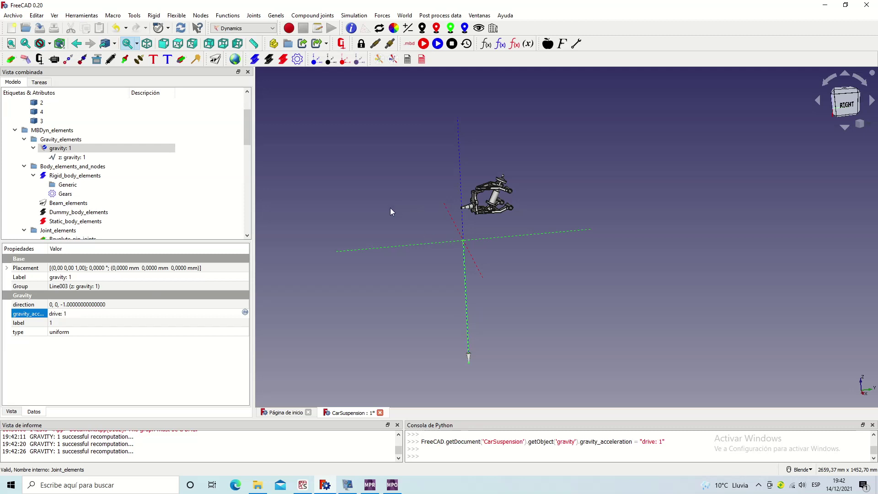
pyautogui.click(539, 230)
pyautogui.scroll(2, 487, 226)
pyautogui.scroll(2, 503, 223)
pyautogui.scroll(2, 578, 242)
pyautogui.scroll(2, 151, 112)
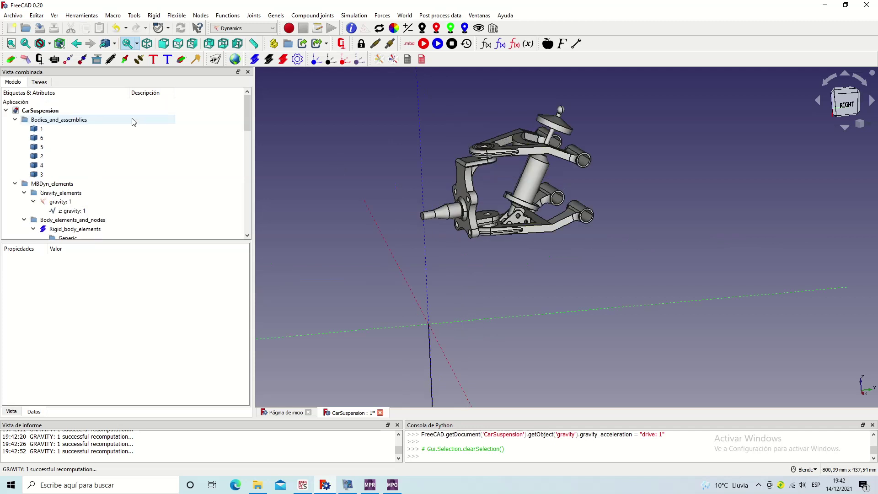
# Step: Make part 1, the lower arm, rigid body 1 and pick one of its faces
pyautogui.click(73, 129)
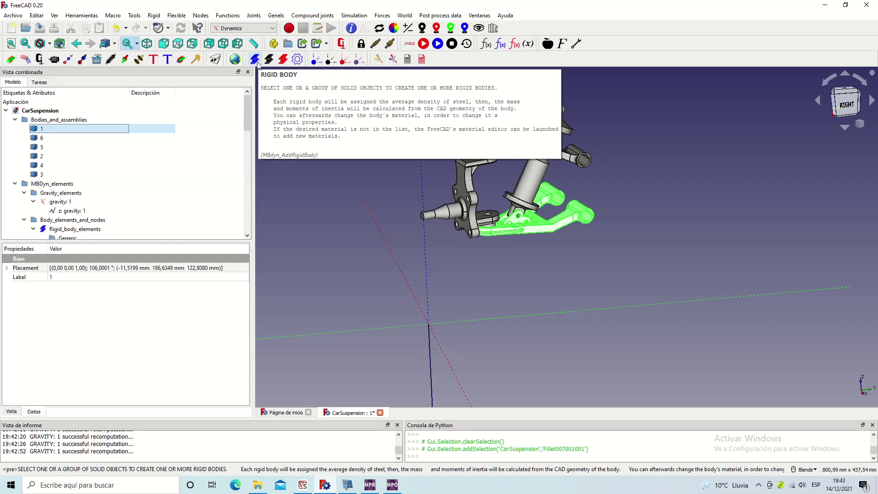
pyautogui.click(254, 59)
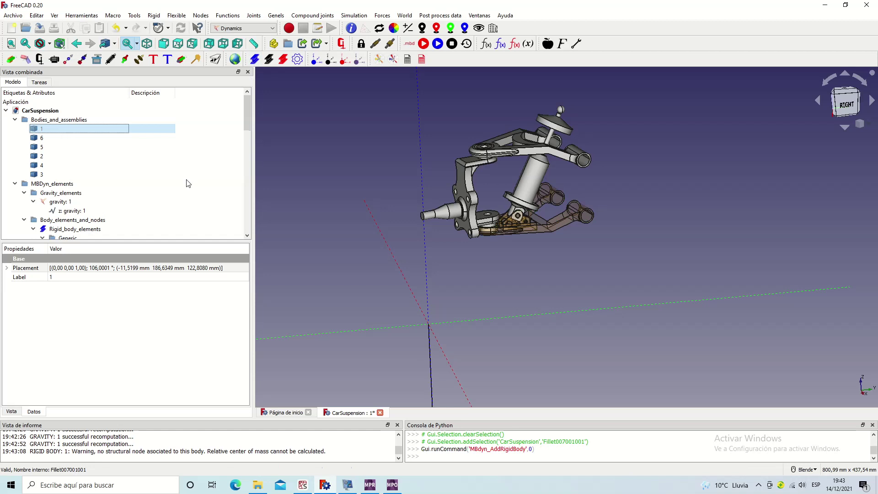
pyautogui.scroll(-3, 174, 181)
pyautogui.click(77, 167)
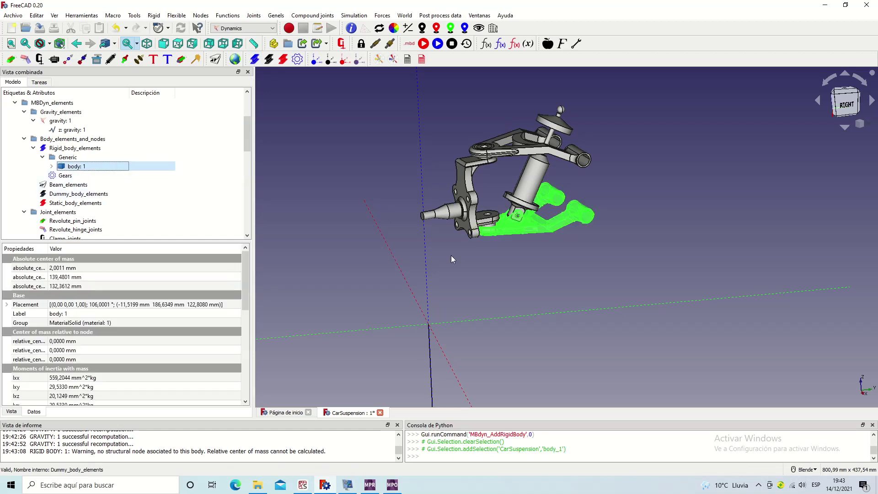
pyautogui.scroll(3, 503, 221)
pyautogui.scroll(3, 557, 157)
pyautogui.scroll(2, 531, 234)
pyautogui.click(527, 236)
pyautogui.scroll(-5, 526, 234)
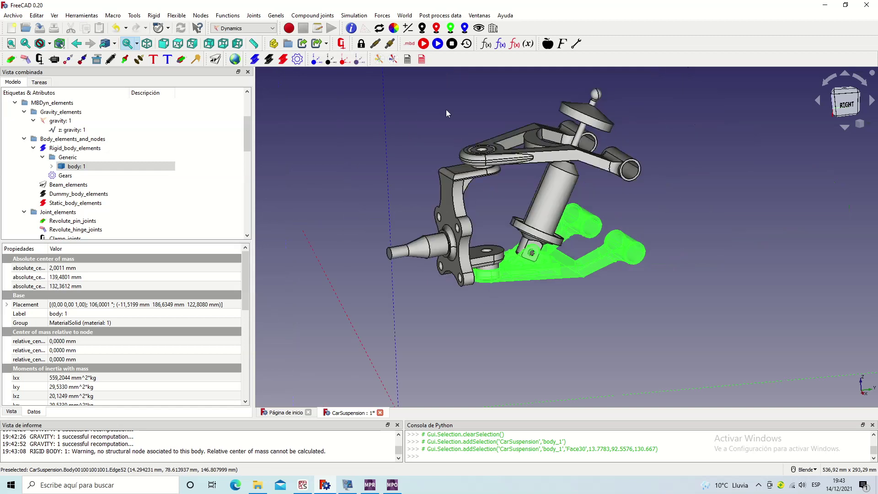
# Step: Add dynamic structural node structural: 1 to body 1
pyautogui.click(320, 63)
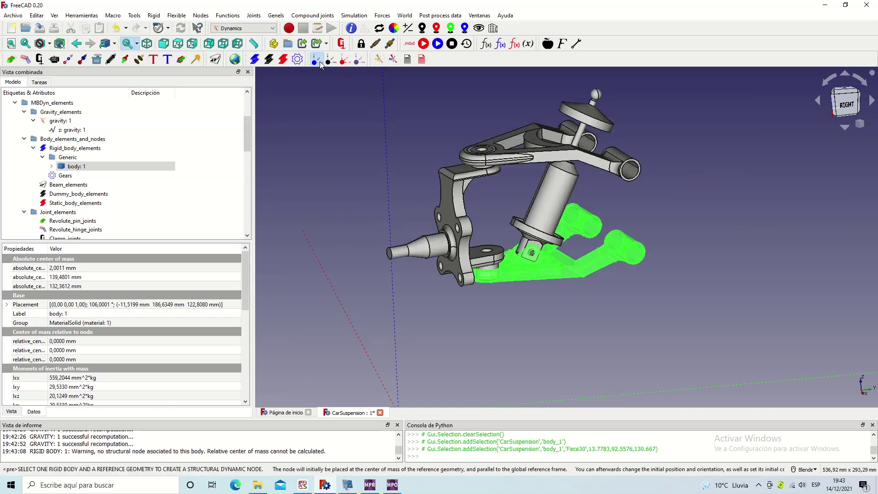
pyautogui.click(61, 184)
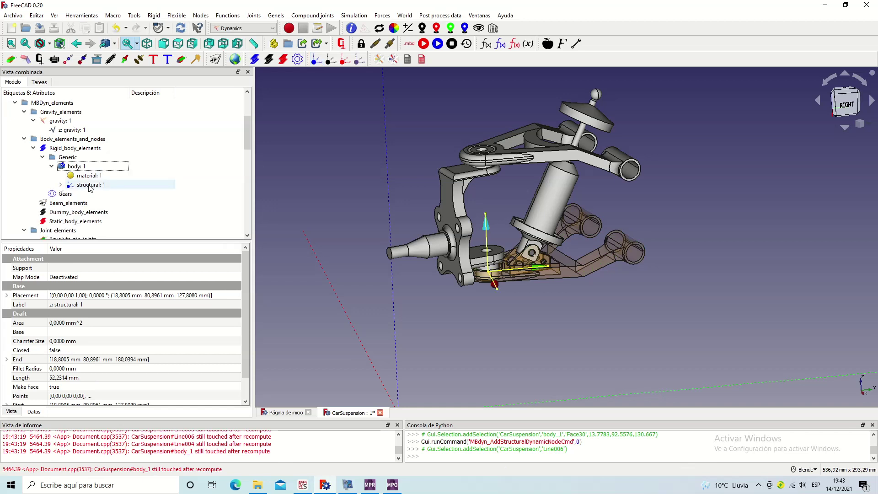
pyautogui.click(90, 188)
pyautogui.moveTo(550, 305)
pyautogui.mouseDown(button='middle')
pyautogui.moveTo(517, 337)
pyautogui.moveTo(535, 320)
pyautogui.mouseUp(button='middle')
# Step: Select structural: 1 plus Face62 and Face58 on the arm's bearing as joint references
pyautogui.click(152, 185)
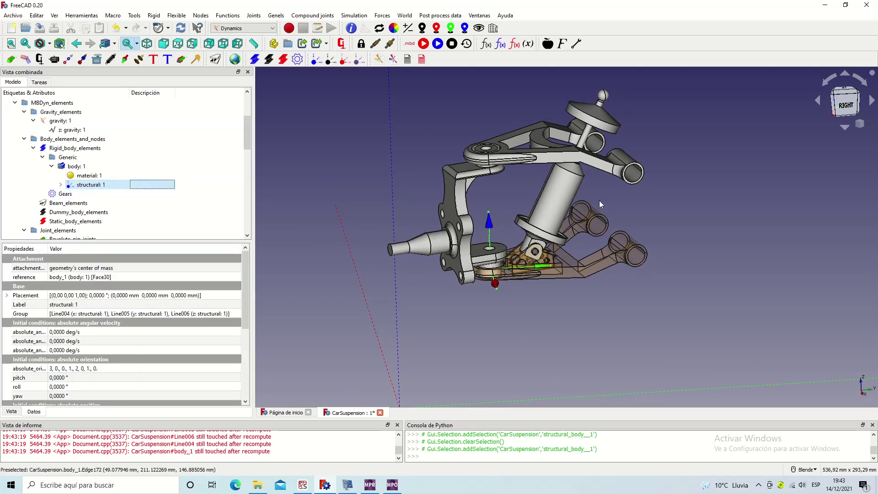
pyautogui.moveTo(564, 313); pyautogui.dragTo(789, 307, button='middle')
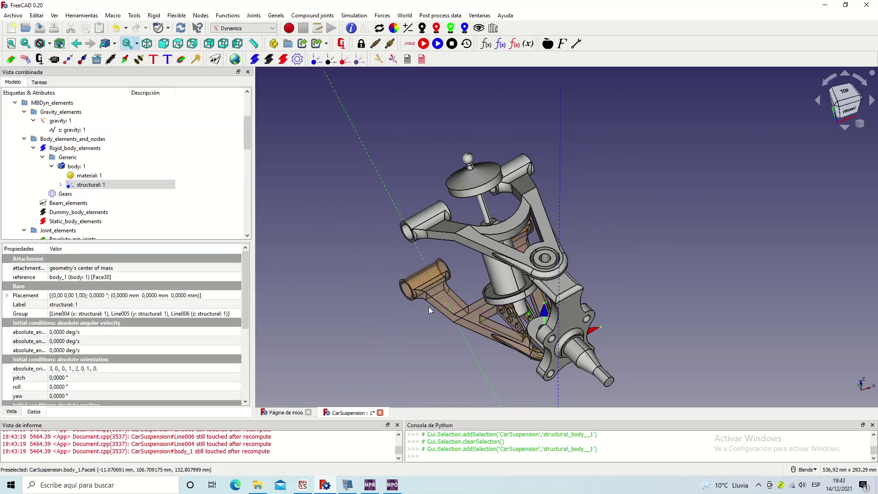
pyautogui.scroll(5, 389, 293)
pyautogui.scroll(3, 387, 293)
pyautogui.click(388, 292)
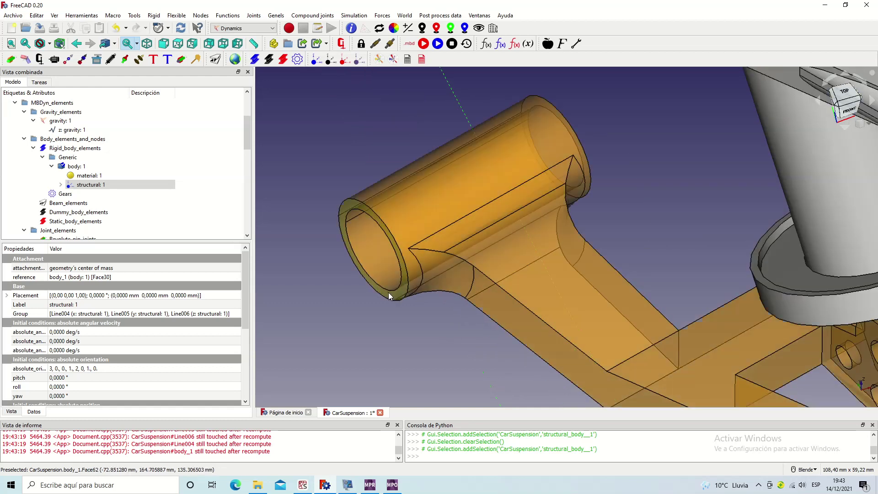
pyautogui.scroll(-5, 388, 292)
pyautogui.moveTo(471, 306)
pyautogui.mouseDown(button='middle')
pyautogui.moveTo(337, 288)
pyautogui.moveTo(561, 232)
pyautogui.moveTo(598, 318)
pyautogui.mouseUp(button='middle')
pyautogui.scroll(3, 660, 289)
pyautogui.click(663, 274)
pyautogui.scroll(-5, 703, 293)
pyautogui.moveTo(655, 333); pyautogui.dragTo(583, 334, button='middle')
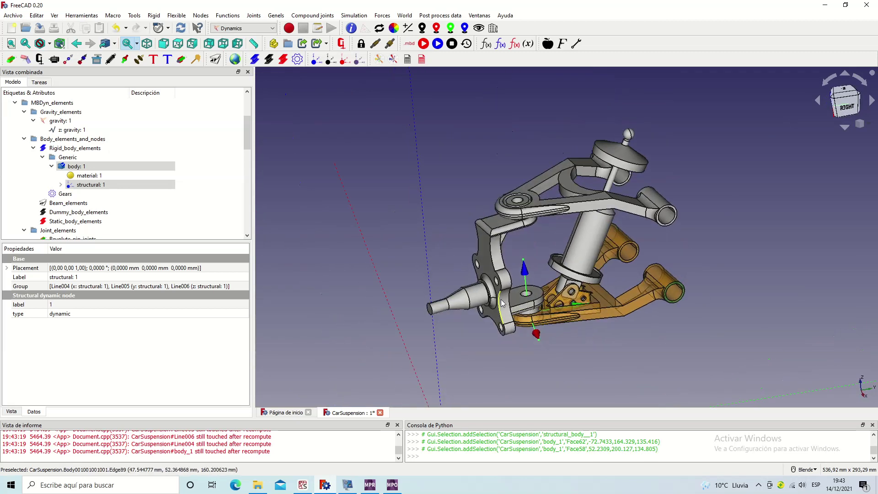
# Step: Add a revolute pin joint holding body 1
pyautogui.click(12, 64)
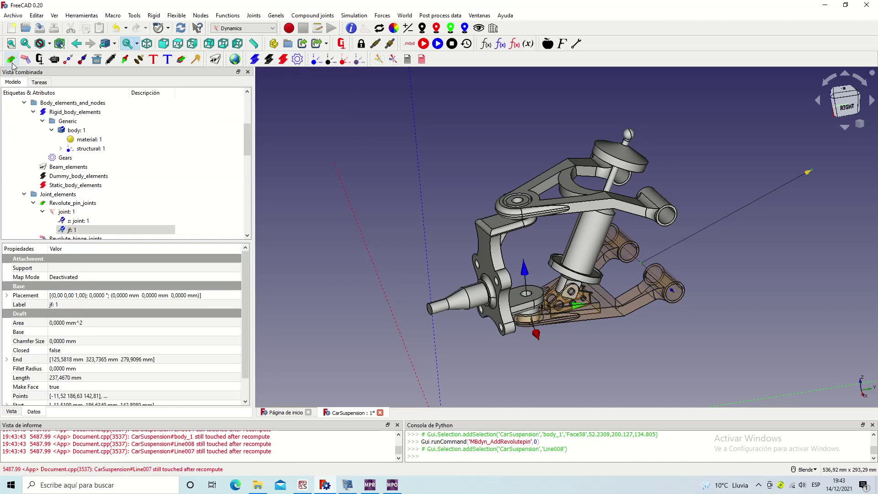
pyautogui.click(42, 212)
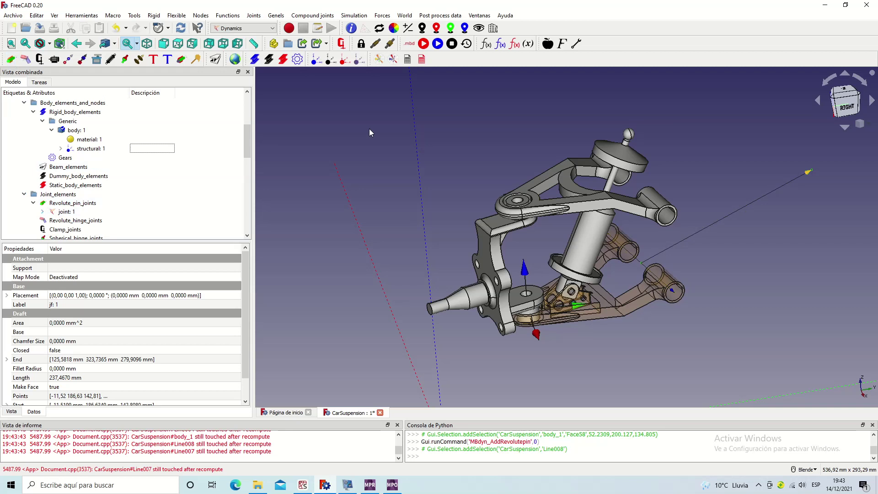
pyautogui.scroll(-2, 369, 128)
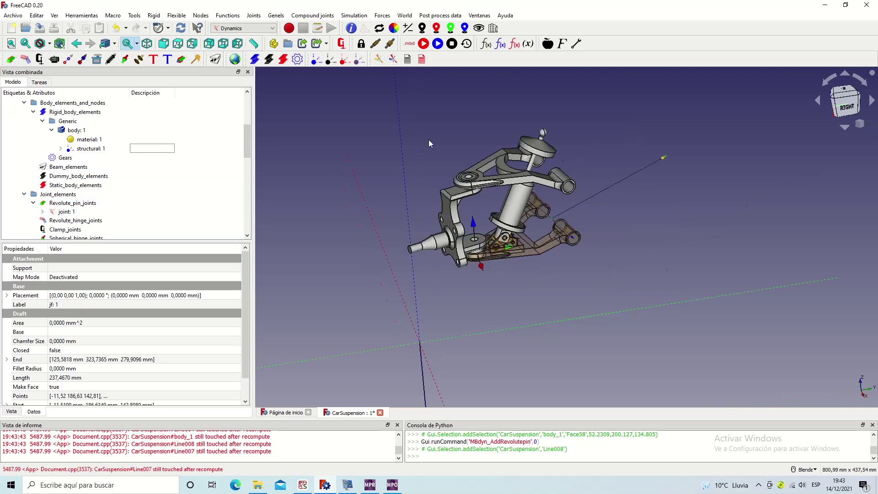
# Step: Run the MBDyn simulation, animate the suspension, then stop and restore the 3D scene
pyautogui.click(424, 45)
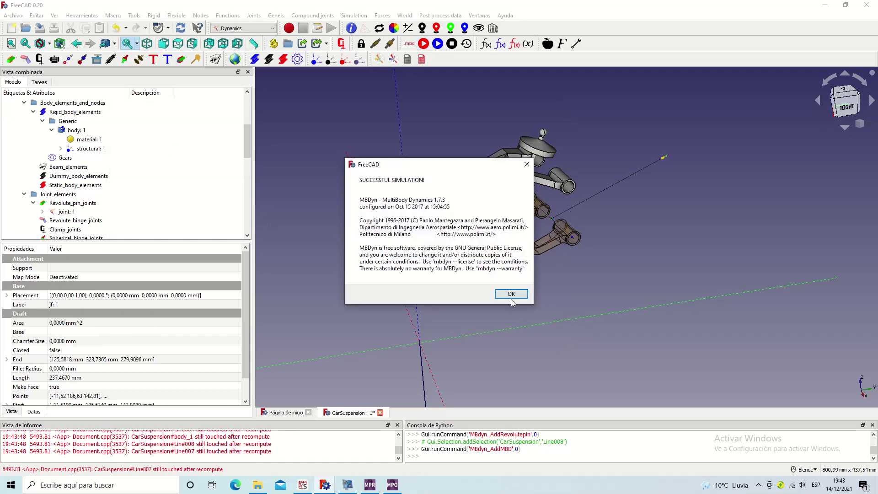
pyautogui.click(507, 291)
pyautogui.click(439, 44)
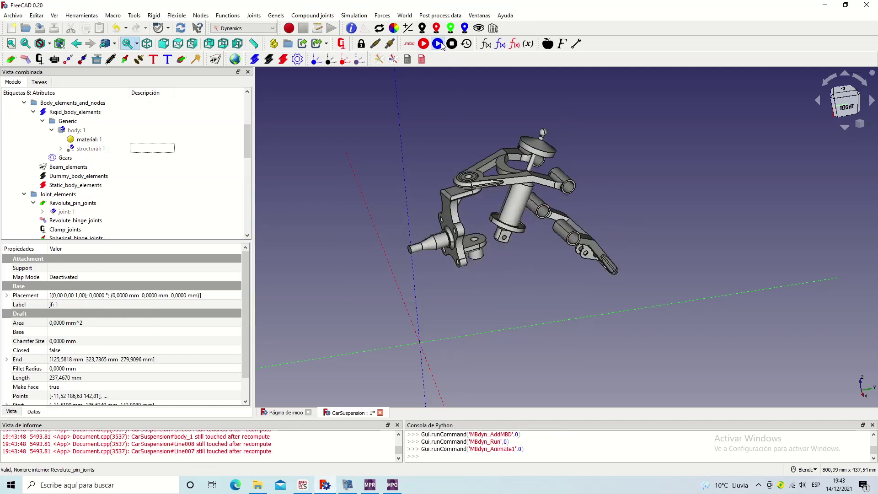
pyautogui.click(454, 46)
pyautogui.click(467, 46)
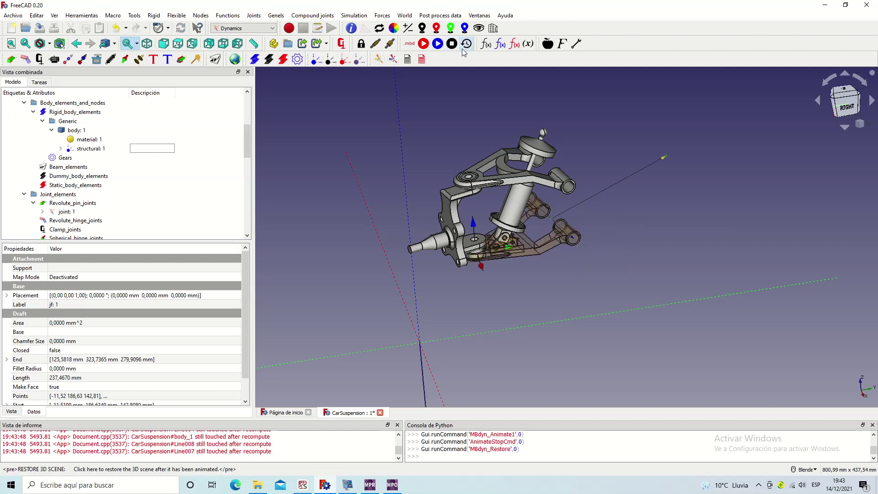
pyautogui.click(515, 205)
# Step: Make part 2, the shock cylinder, rigid body 2 and pick its rim face Face5
pyautogui.scroll(2, 123, 169)
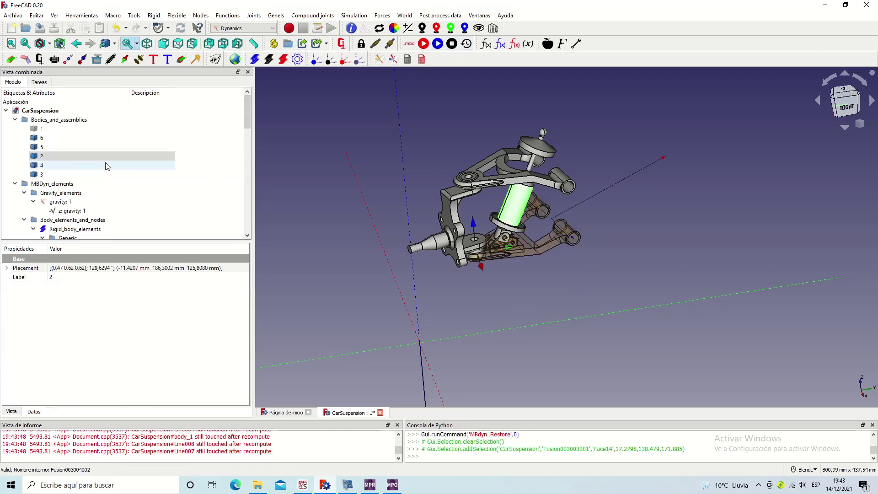
pyautogui.click(135, 156)
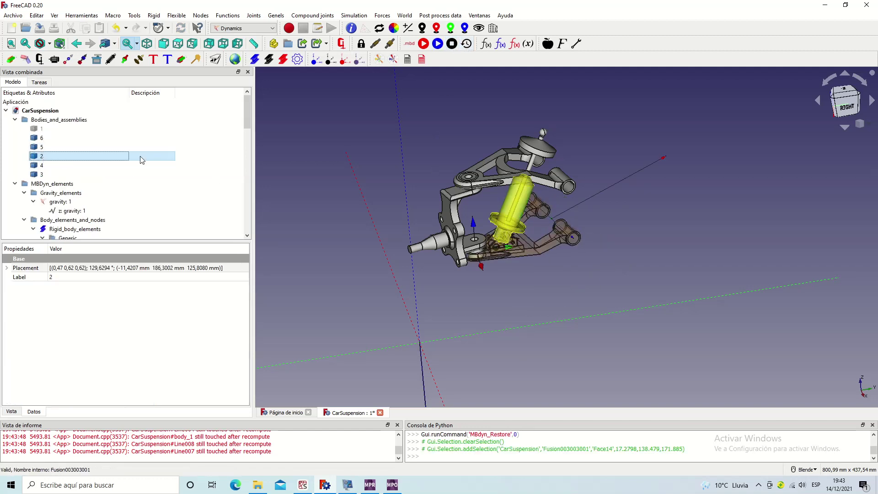
pyautogui.click(256, 63)
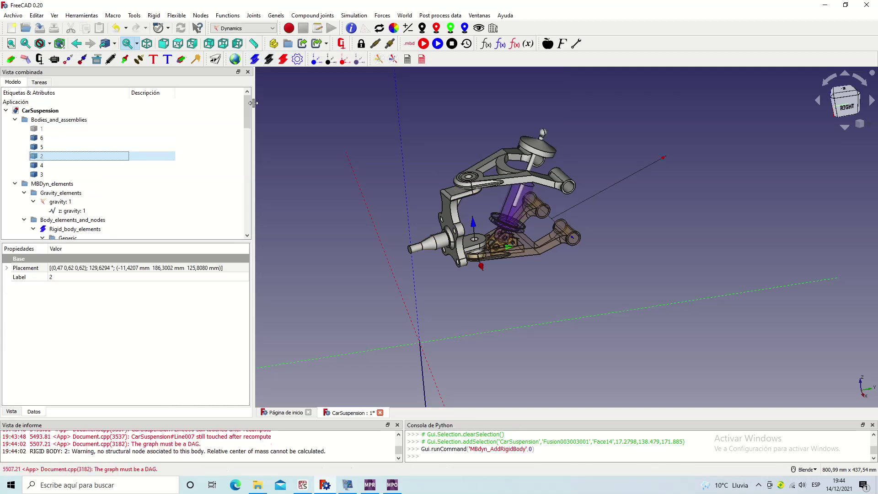
pyautogui.scroll(-2, 137, 174)
pyautogui.scroll(-1, 137, 173)
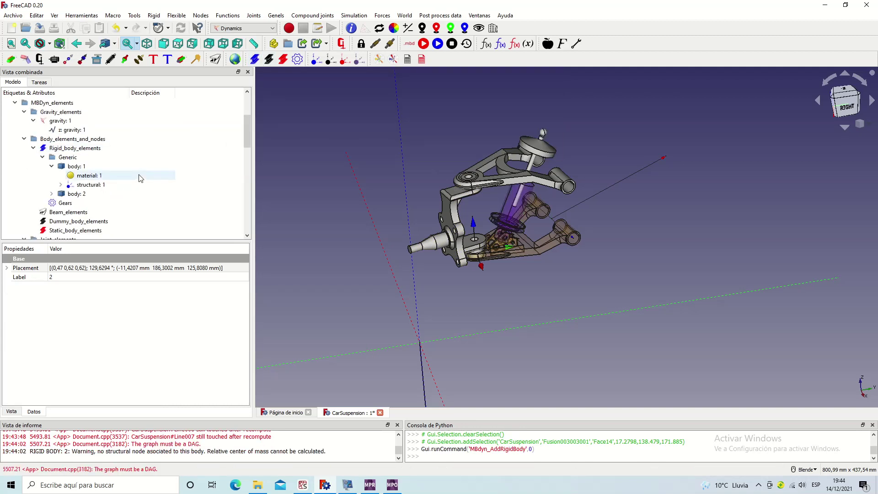
pyautogui.click(106, 195)
pyautogui.scroll(3, 549, 229)
pyautogui.scroll(2, 551, 226)
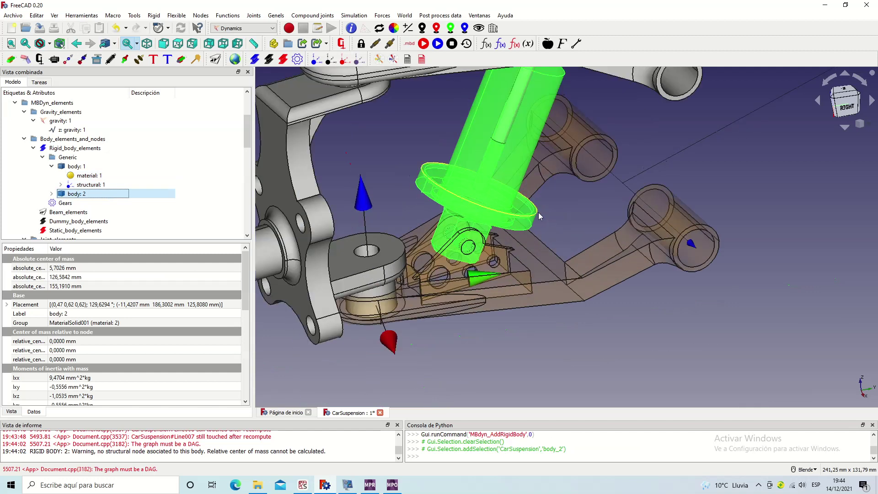
pyautogui.scroll(3, 536, 211)
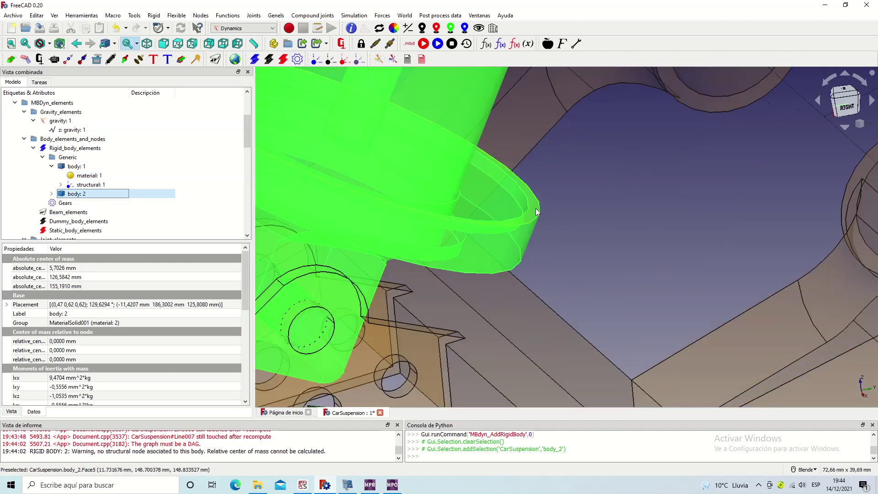
pyautogui.click(535, 206)
pyautogui.scroll(-3, 536, 207)
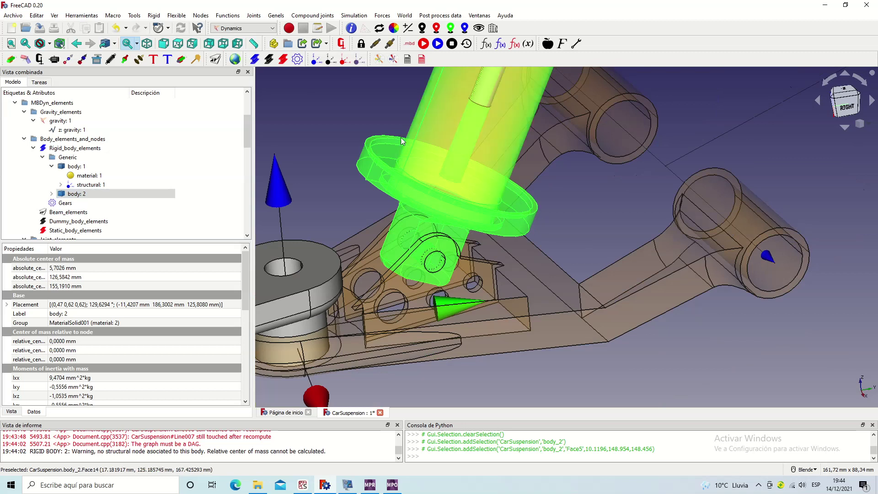
# Step: Add dynamic structural node structural: 2 to body 2
pyautogui.click(321, 60)
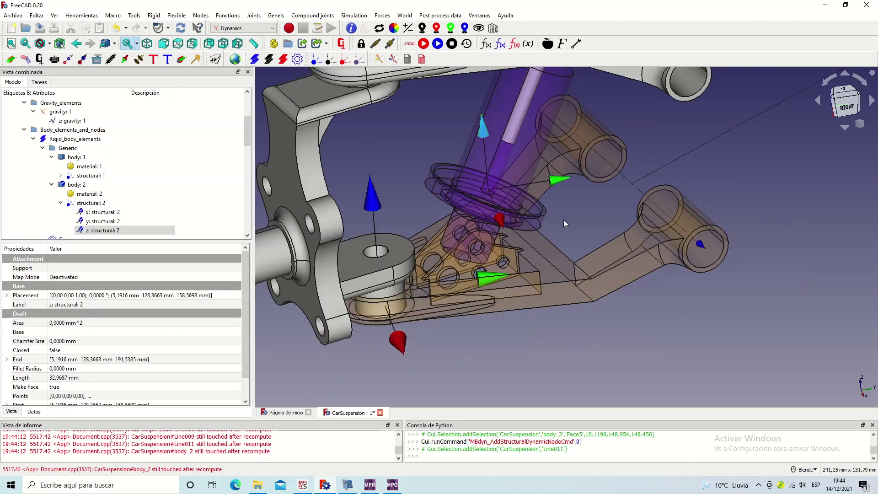
pyautogui.click(60, 202)
pyautogui.scroll(-2, 603, 254)
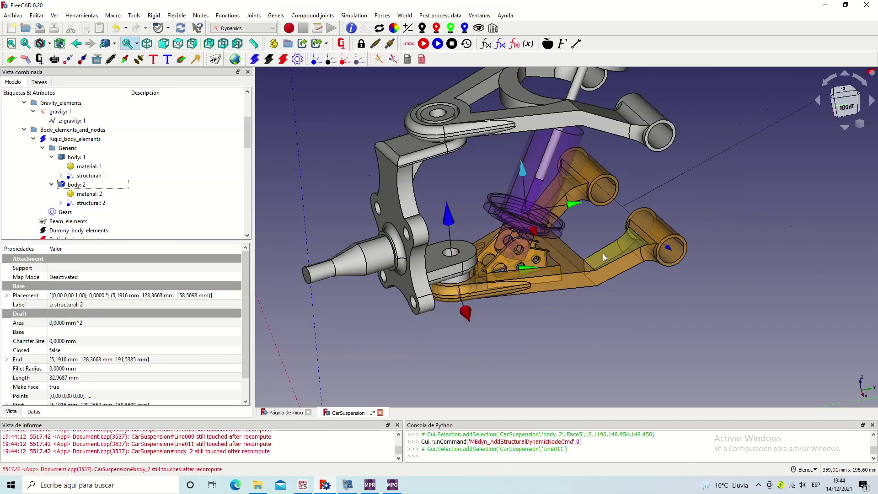
pyautogui.scroll(-1, 594, 275)
pyautogui.moveTo(595, 274); pyautogui.dragTo(579, 273, button='middle')
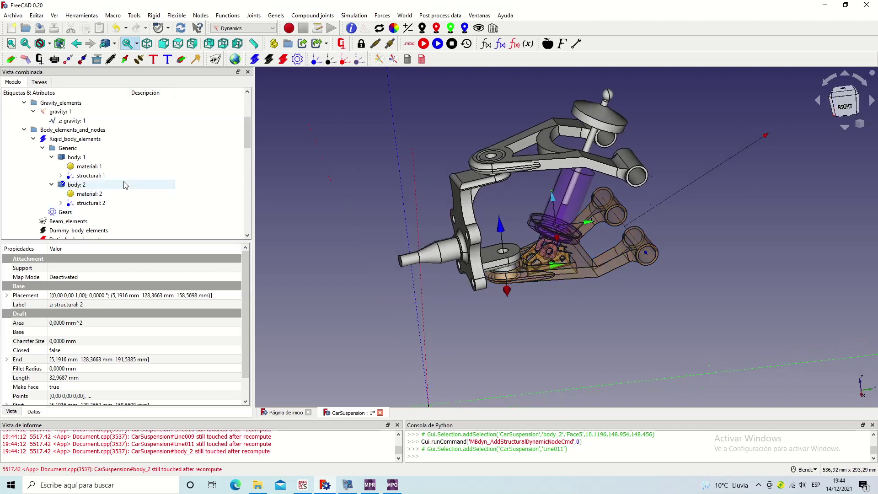
# Step: Select structural: 1, structural: 2 and two body 1 edges as hinge references
pyautogui.click(123, 178)
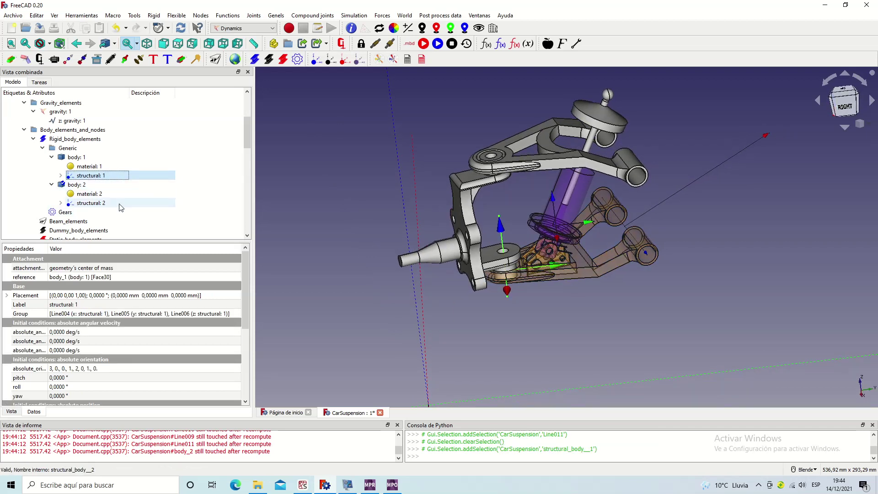
pyautogui.keyDown('ctrl'); pyautogui.click(119, 205); pyautogui.keyUp('ctrl')
pyautogui.scroll(3, 571, 241)
pyautogui.scroll(2, 561, 262)
pyautogui.scroll(1, 470, 304)
pyautogui.keyDown('ctrl'); pyautogui.click(470, 303); pyautogui.keyUp('ctrl')
pyautogui.moveTo(484, 289)
pyautogui.mouseDown(button='middle')
pyautogui.moveTo(729, 295)
pyautogui.moveTo(550, 336)
pyautogui.mouseUp(button='middle')
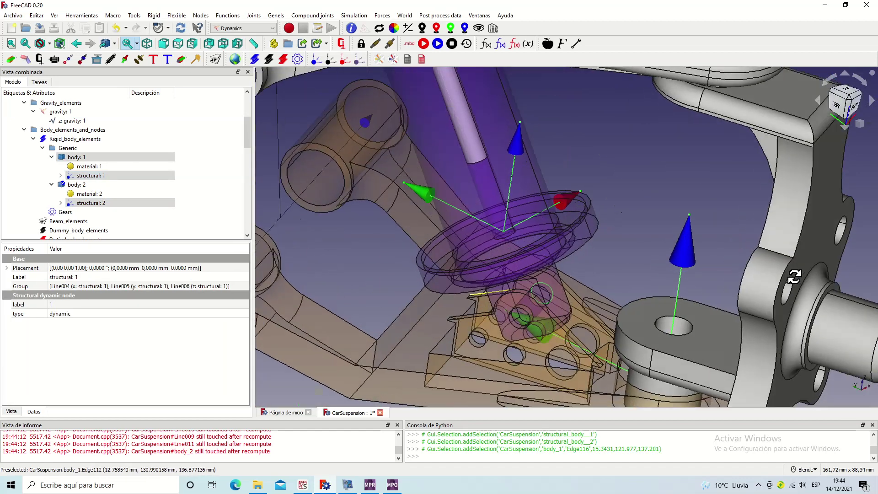
pyautogui.keyDown('ctrl'); pyautogui.click(515, 328); pyautogui.keyUp('ctrl')
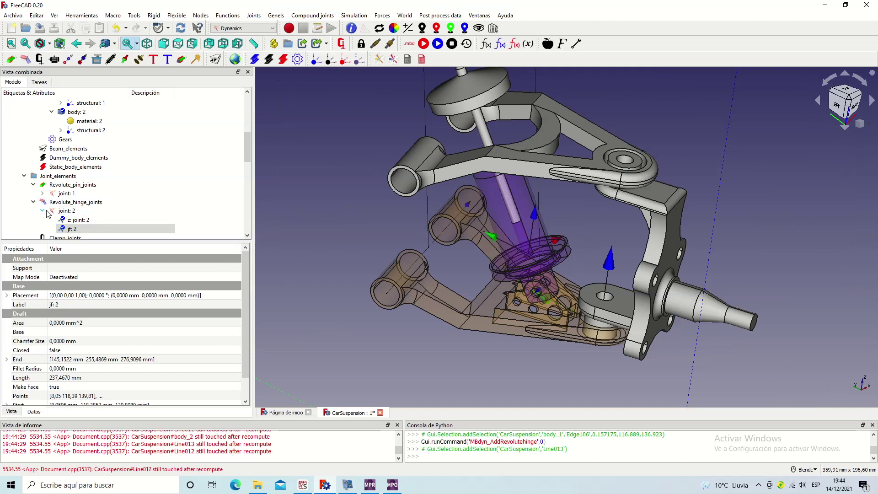
# Step: Regenerate and rerun MBDyn with hinge joint 2, then animate, stop and restore the scene
pyautogui.click(43, 210)
pyautogui.moveTo(462, 292); pyautogui.dragTo(492, 309, button='middle')
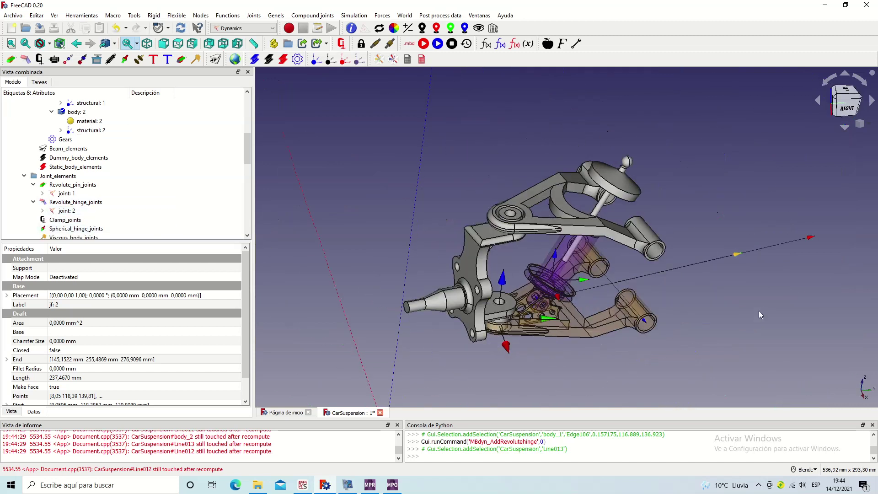
pyautogui.moveTo(759, 314); pyautogui.dragTo(662, 308, button='middle')
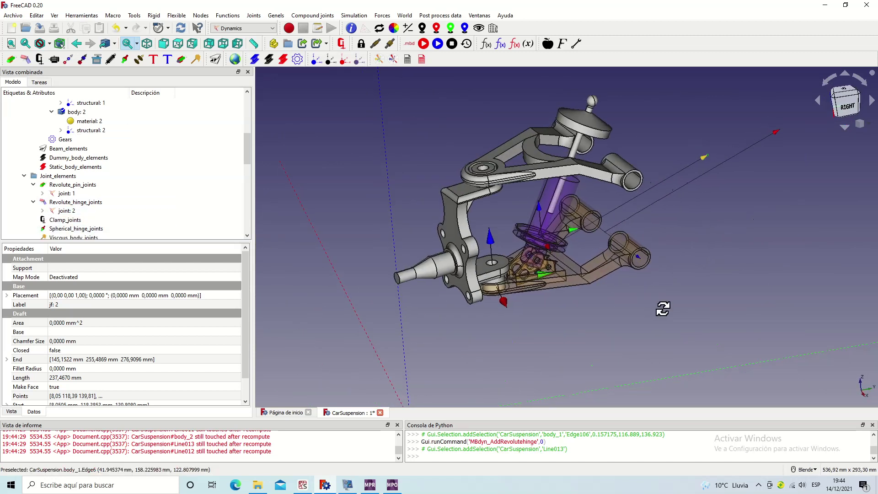
pyautogui.click(424, 48)
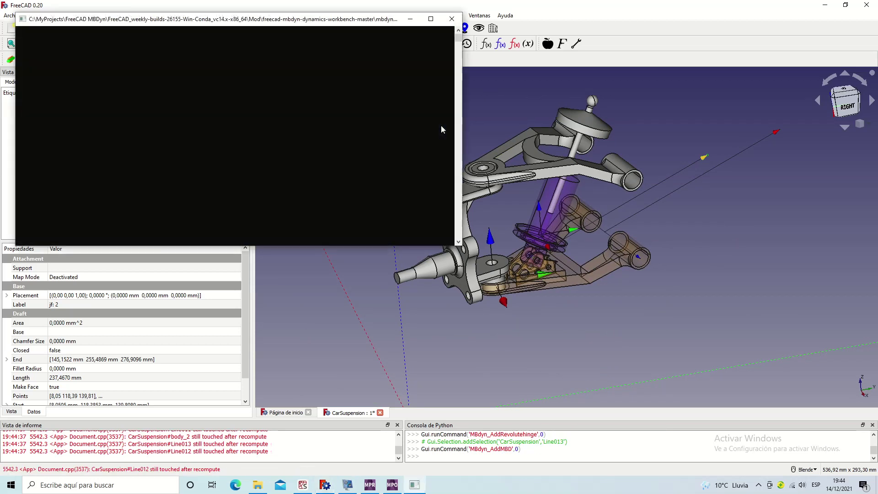
pyautogui.click(507, 295)
pyautogui.click(437, 43)
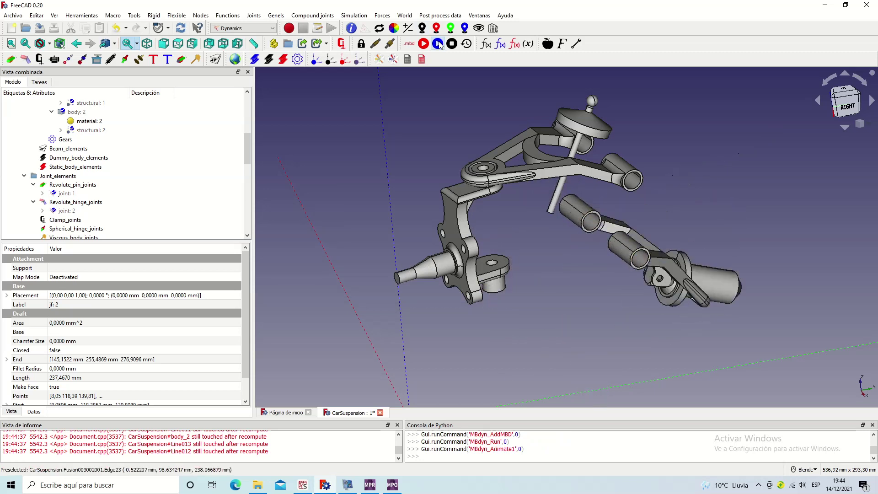
pyautogui.click(452, 43)
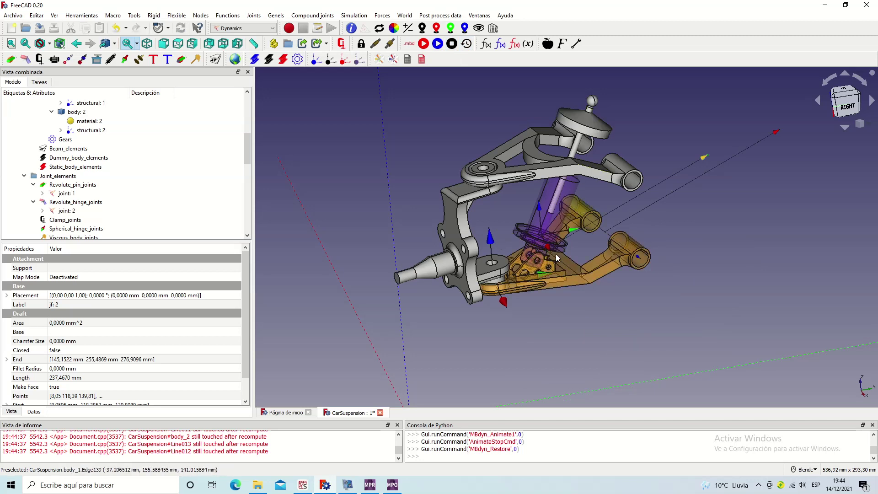
# Step: Hide the strut's top cap and make the small sphere rigid body 3
pyautogui.click(581, 169)
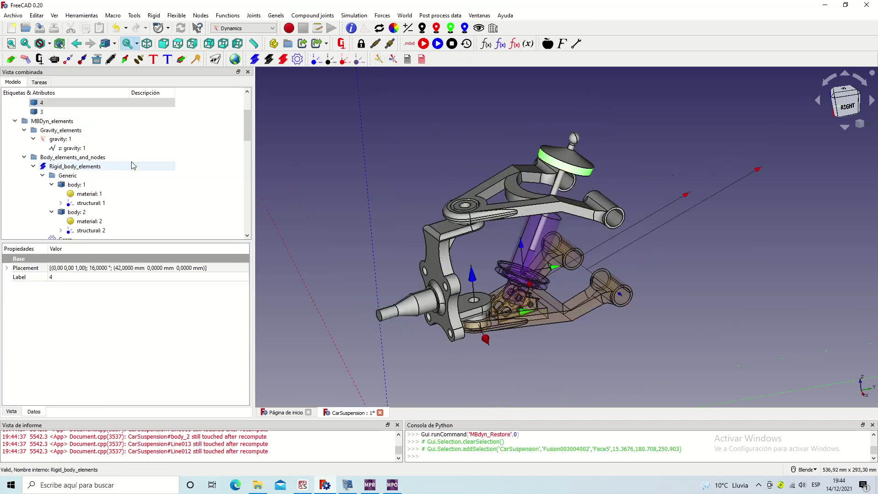
pyautogui.scroll(2, 133, 166)
pyautogui.press('space')
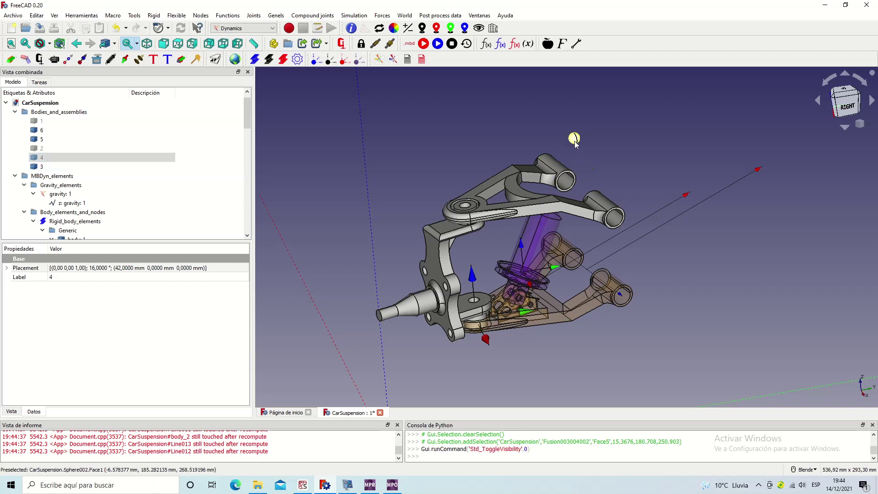
pyautogui.click(574, 142)
pyautogui.click(255, 59)
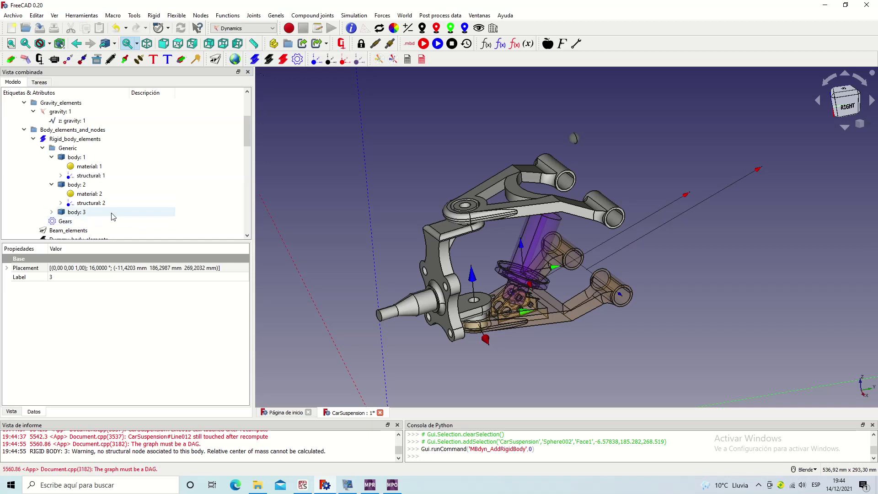
pyautogui.click(112, 213)
pyautogui.scroll(5, 594, 146)
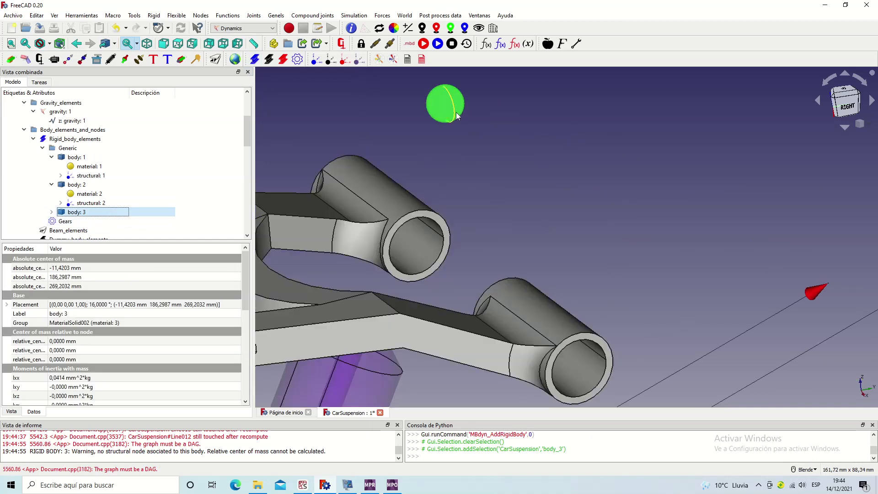
pyautogui.click(456, 116)
pyautogui.moveTo(549, 221); pyautogui.dragTo(618, 226, button='middle')
# Step: Add dynamic node structural: 3 to body 3, attached at the sphere arc's center
pyautogui.click(316, 60)
pyautogui.click(91, 203)
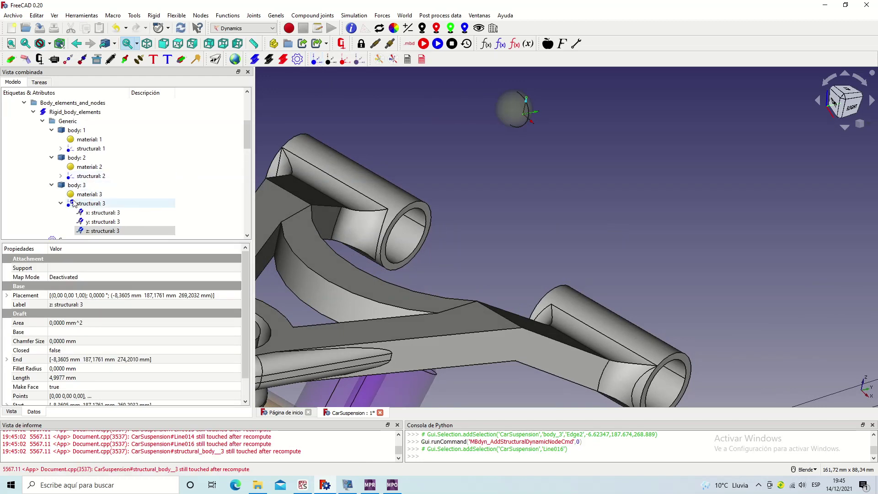
pyautogui.click(61, 203)
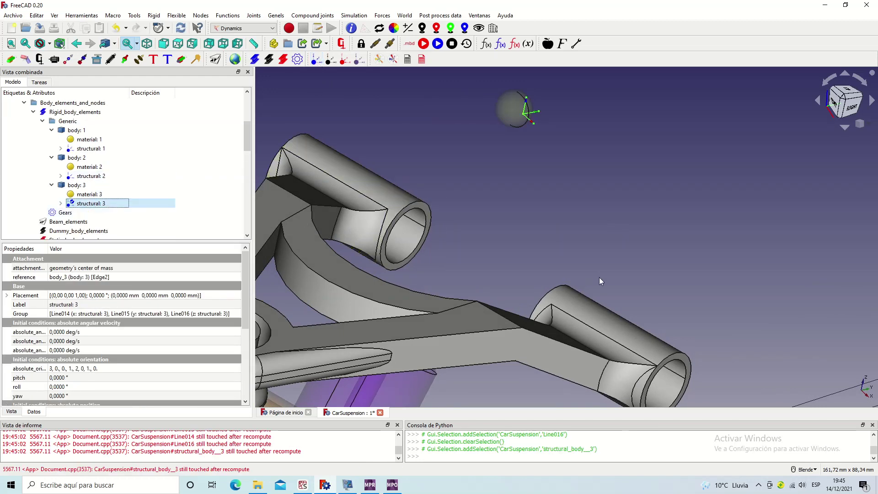
pyautogui.moveTo(459, 187); pyautogui.dragTo(565, 161, button='middle')
pyautogui.scroll(-3, 565, 161)
pyautogui.scroll(3, 539, 182)
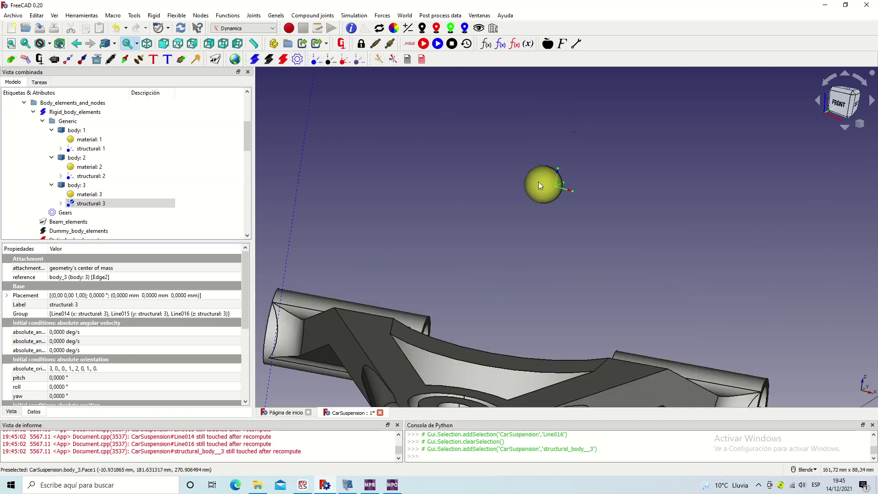
pyautogui.scroll(2, 538, 182)
pyautogui.scroll(2, 538, 182)
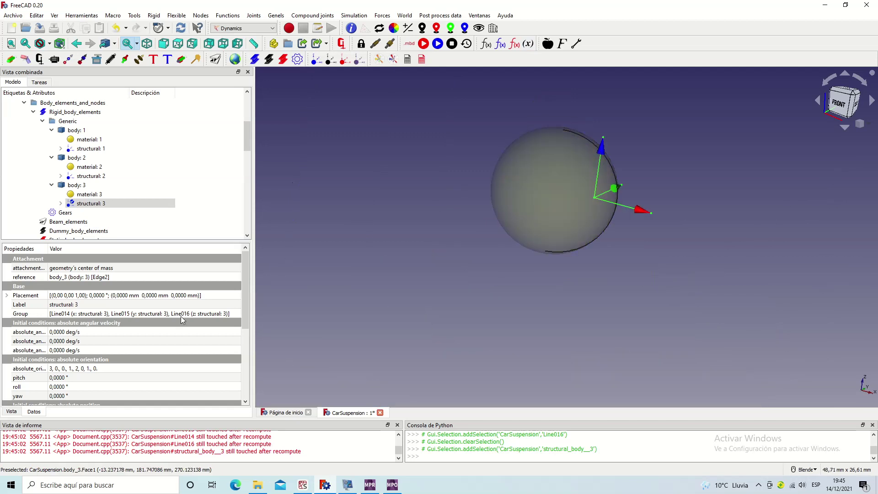
pyautogui.click(130, 269)
pyautogui.click(115, 289)
pyautogui.click(388, 268)
# Step: Ground structural: 3 with clamp joint 3
pyautogui.click(98, 203)
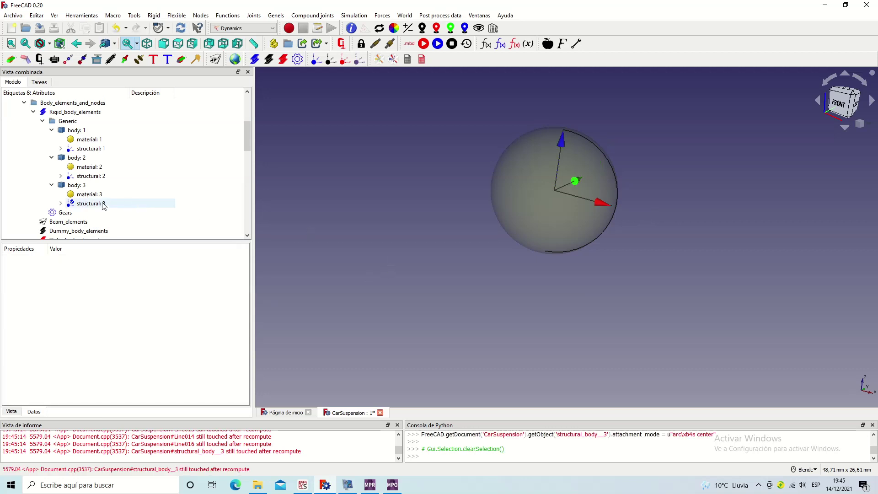
pyautogui.click(41, 60)
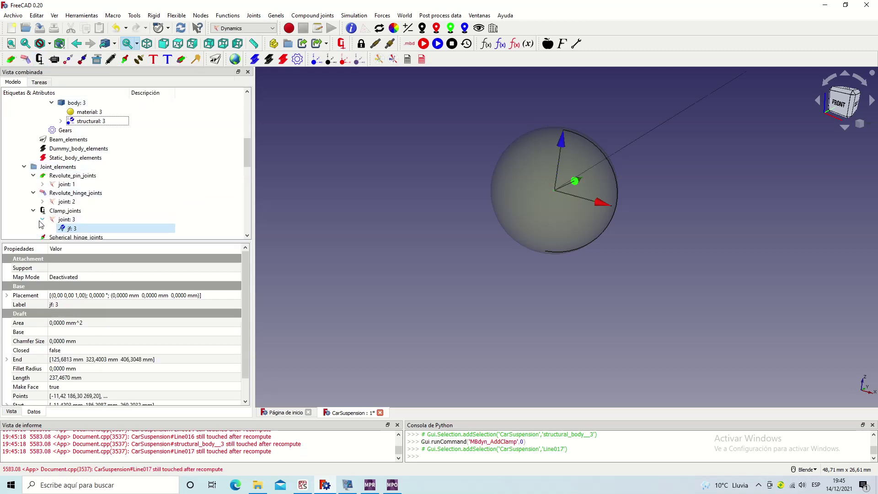
pyautogui.scroll(-5, 486, 221)
pyautogui.moveTo(621, 248); pyautogui.dragTo(536, 243, button='middle')
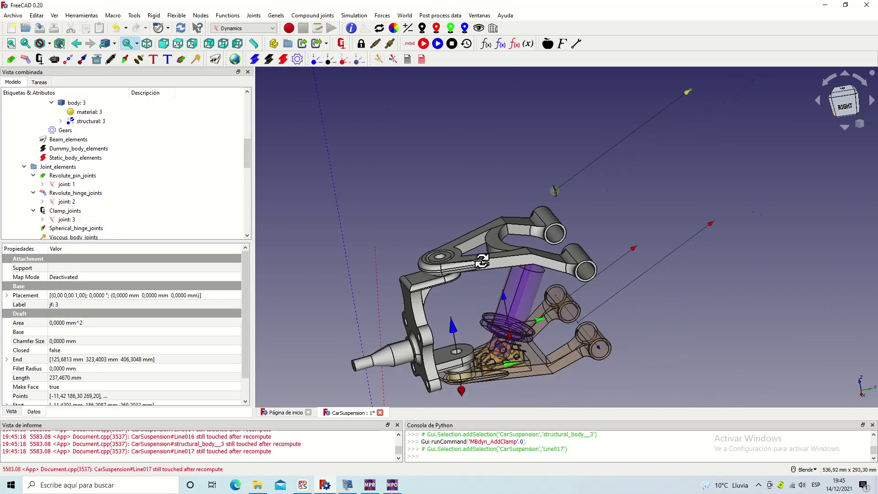
pyautogui.scroll(3, 531, 255)
pyautogui.scroll(-3, 613, 209)
# Step: Show part 4, the upper spring seat with its rod, again
pyautogui.moveTo(614, 209); pyautogui.dragTo(565, 270, button='middle')
pyautogui.scroll(2, 563, 268)
pyautogui.scroll(4, 95, 189)
pyautogui.scroll(3, 95, 188)
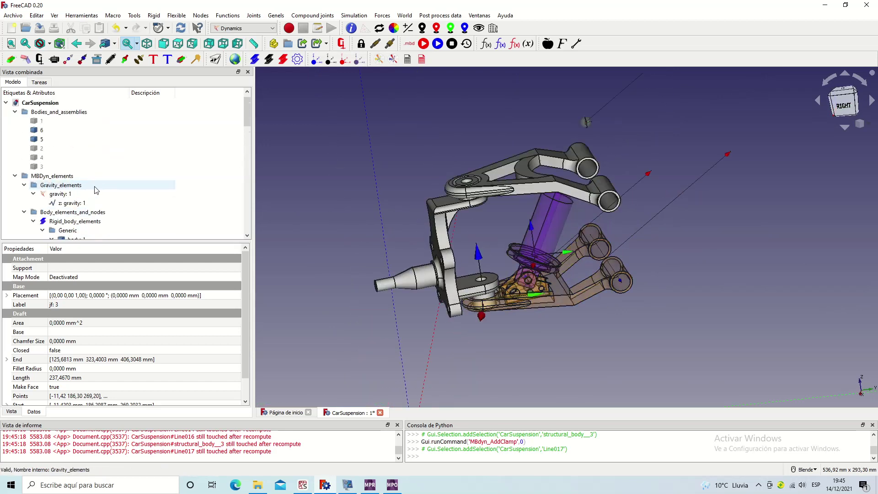
pyautogui.click(59, 159)
pyautogui.press('space')
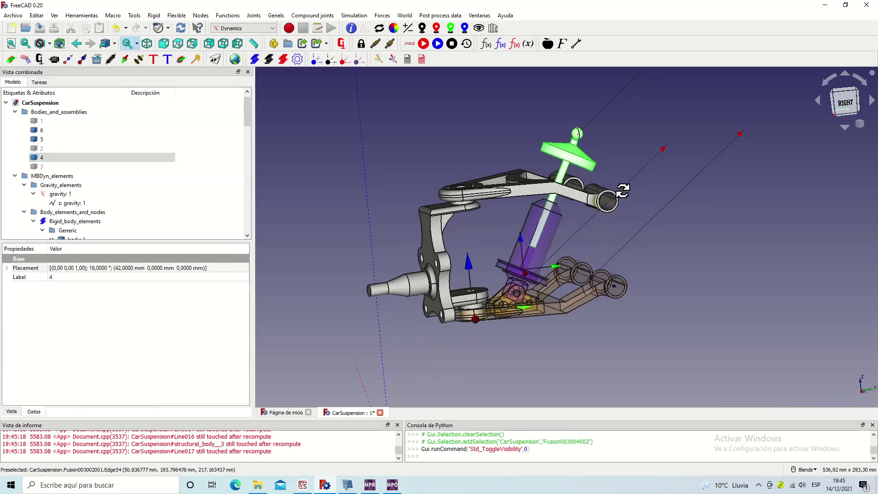
# Step: Make part 4 rigid body 4 with dynamic node structural: 4 on the upper spring-seat rim Edge12
pyautogui.click(254, 59)
pyautogui.scroll(-3, 114, 192)
pyautogui.scroll(-3, 111, 203)
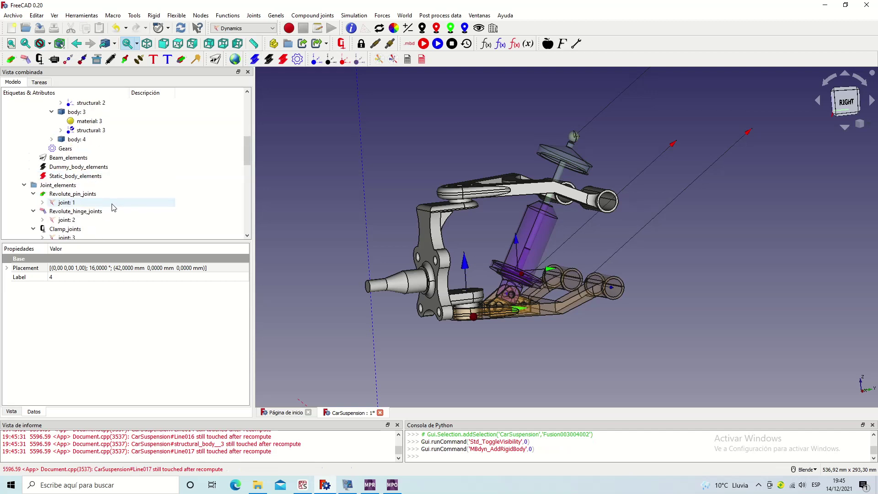
pyautogui.click(107, 142)
pyautogui.scroll(2, 589, 133)
pyautogui.scroll(4, 601, 256)
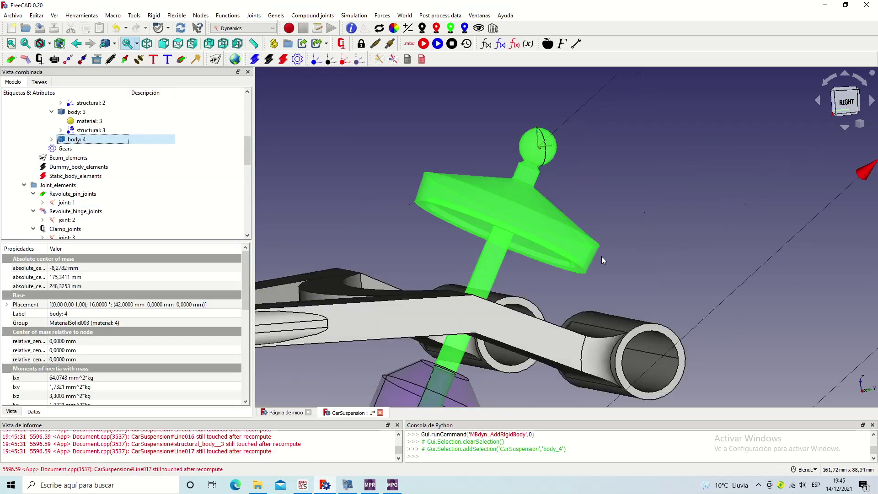
pyautogui.click(586, 272)
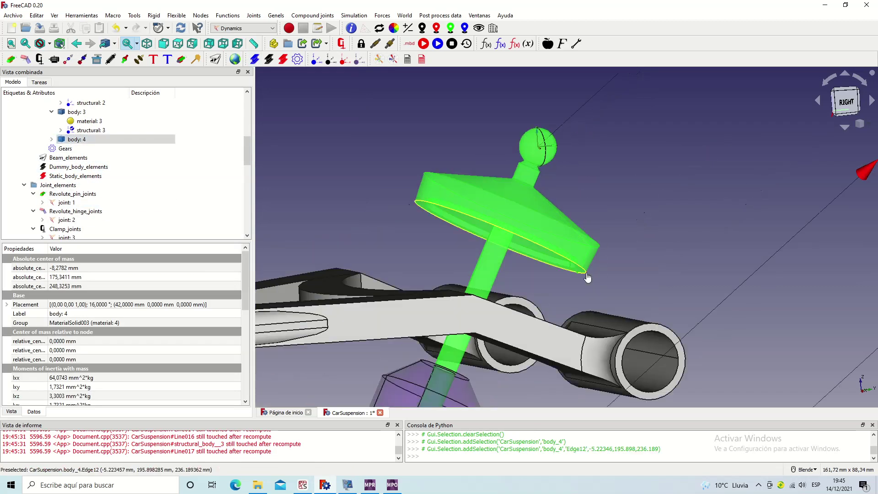
pyautogui.click(318, 62)
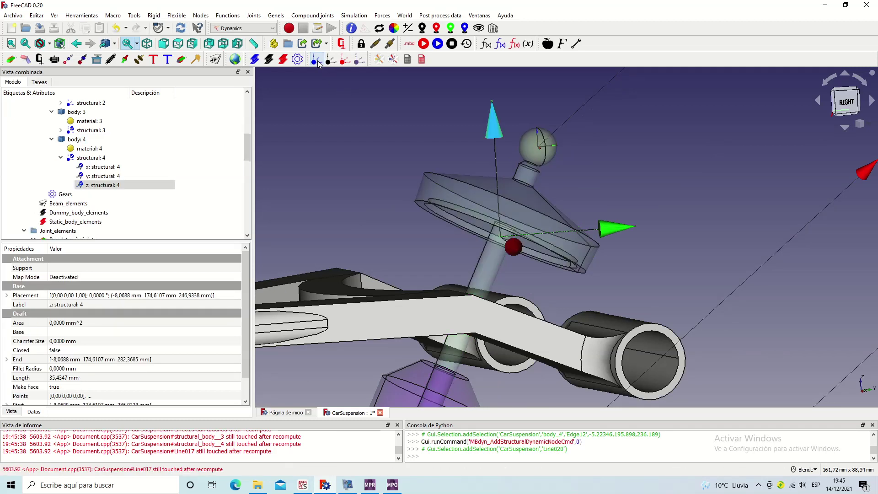
pyautogui.click(60, 157)
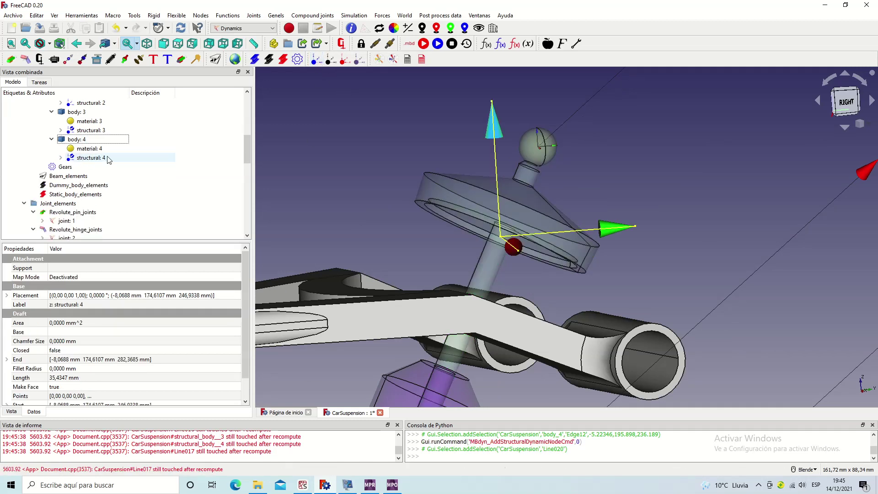
pyautogui.click(109, 157)
# Step: Join nodes structural: 3 and structural: 4 with spherical hinge joint 4
pyautogui.scroll(-2, 585, 148)
pyautogui.moveTo(559, 249); pyautogui.dragTo(539, 273, button='middle')
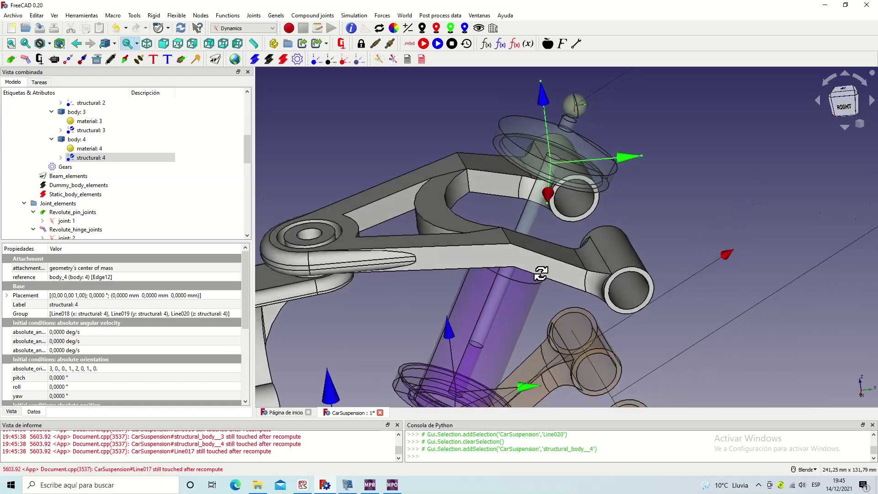
pyautogui.click(85, 131)
pyautogui.keyDown('ctrl'); pyautogui.click(109, 158); pyautogui.keyUp('ctrl')
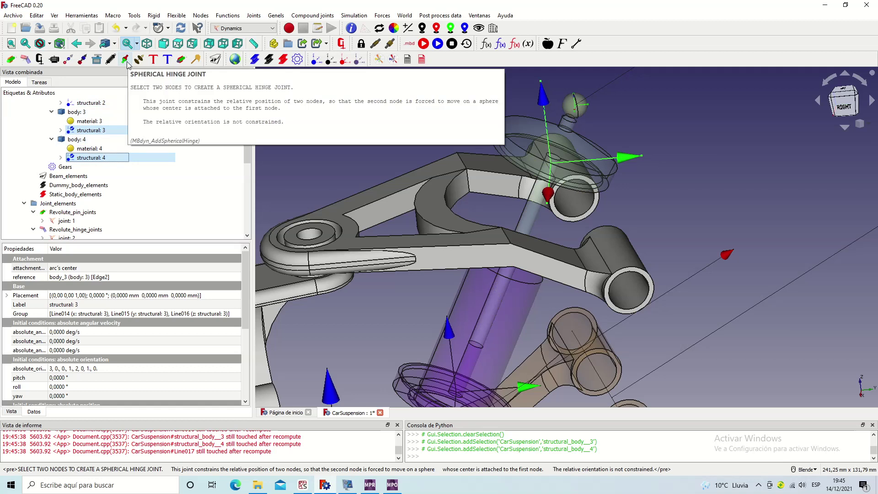
pyautogui.click(126, 60)
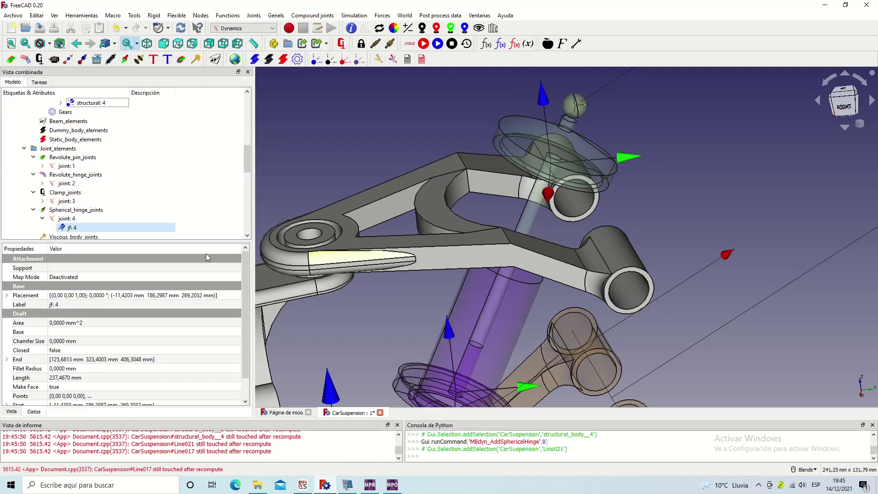
pyautogui.click(42, 219)
# Step: Generate the MBDyn input file for the suspension
pyautogui.scroll(-3, 645, 236)
pyautogui.scroll(-2, 490, 150)
pyautogui.scroll(2, 585, 246)
pyautogui.moveTo(584, 246); pyautogui.dragTo(571, 249, button='middle')
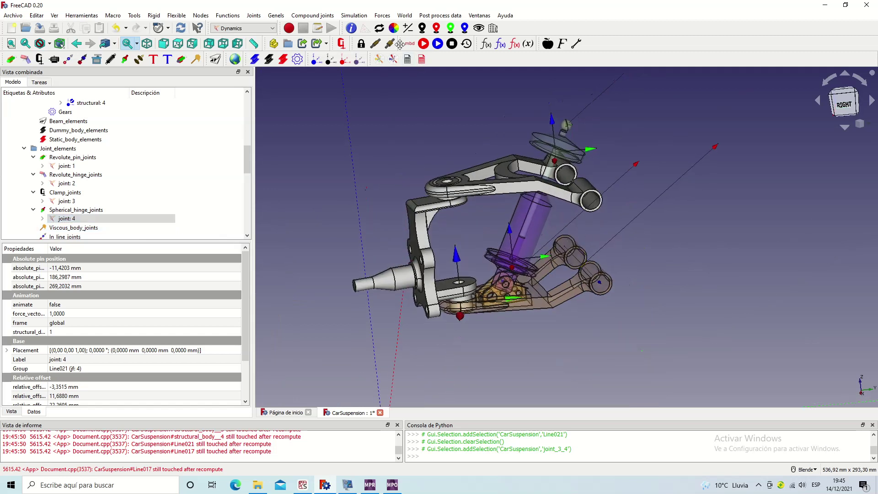
pyautogui.click(424, 43)
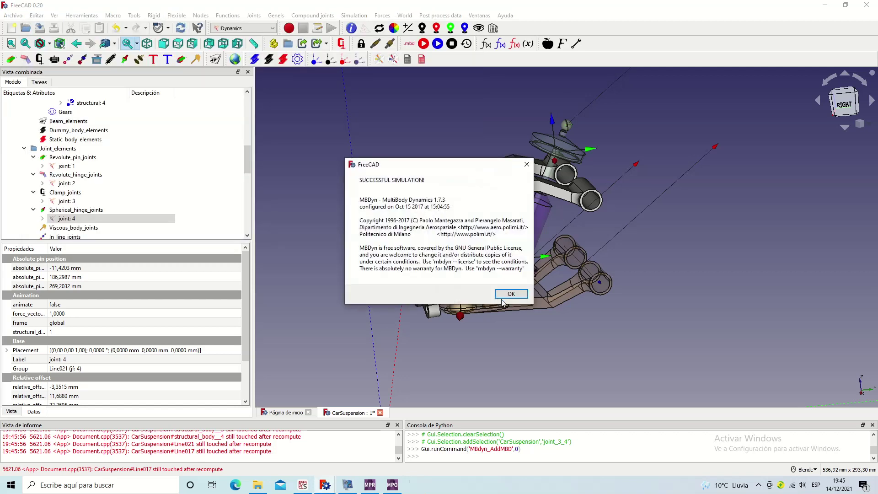
# Step: Dismiss the successful-simulation message, play the suspension animation, then stop and restore the model
pyautogui.click(512, 294)
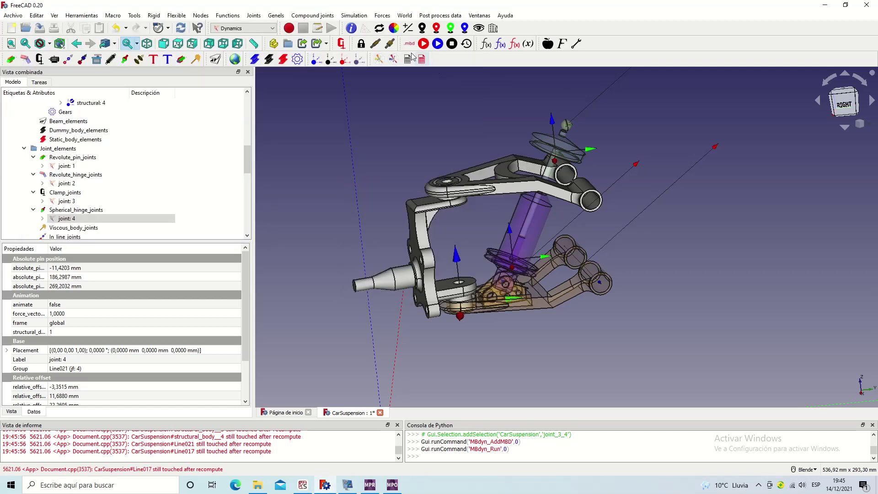
pyautogui.click(437, 43)
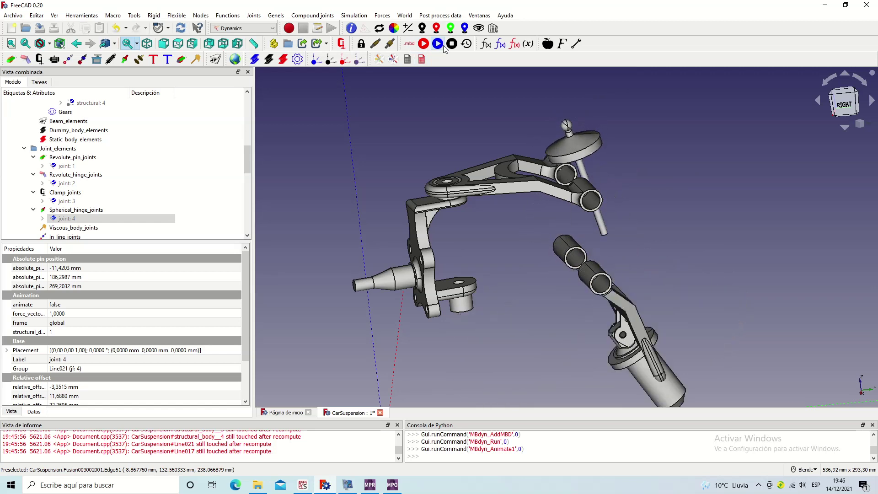
pyautogui.click(452, 43)
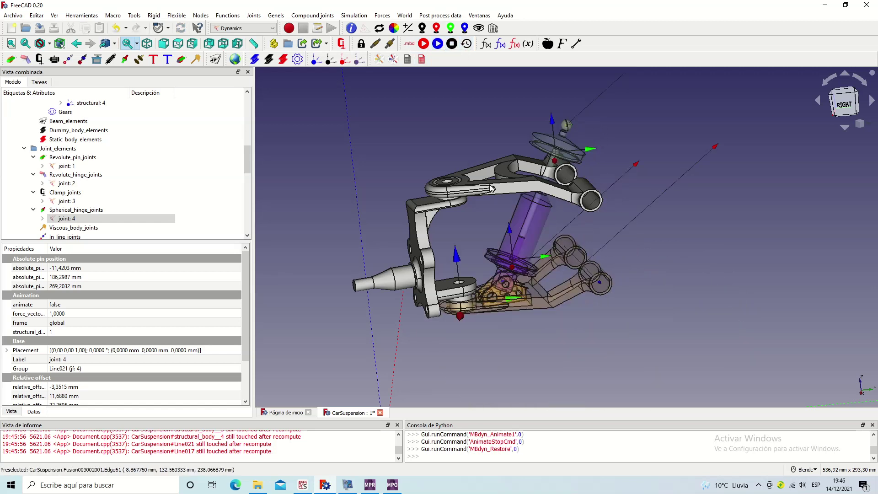
# Step: Create cylindrical joint 1 between structural: 4 and structural: 2 using body_4 Edge12 and body_2 Edge8
pyautogui.click(529, 251)
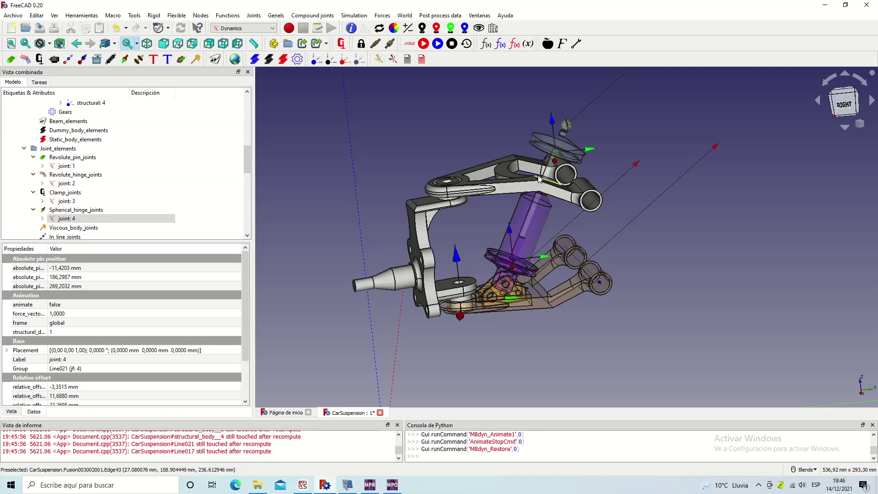
pyautogui.click(561, 157)
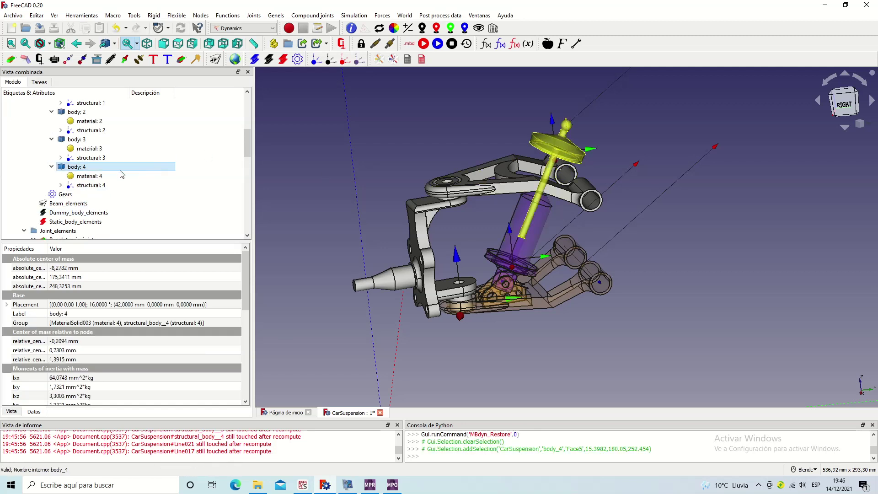
pyautogui.click(109, 183)
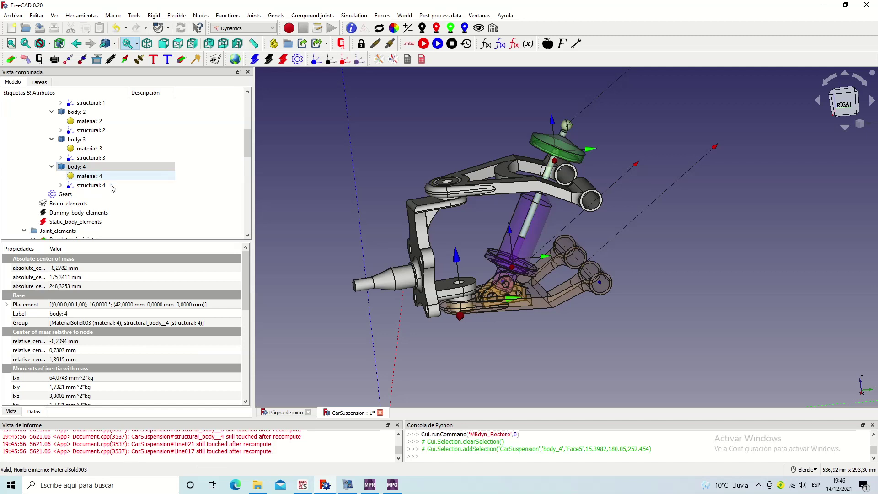
pyautogui.keyDown('ctrl'); pyautogui.click(101, 131); pyautogui.keyUp('ctrl')
pyautogui.scroll(3, 567, 174)
pyautogui.keyDown('ctrl'); pyautogui.click(594, 155); pyautogui.keyUp('ctrl')
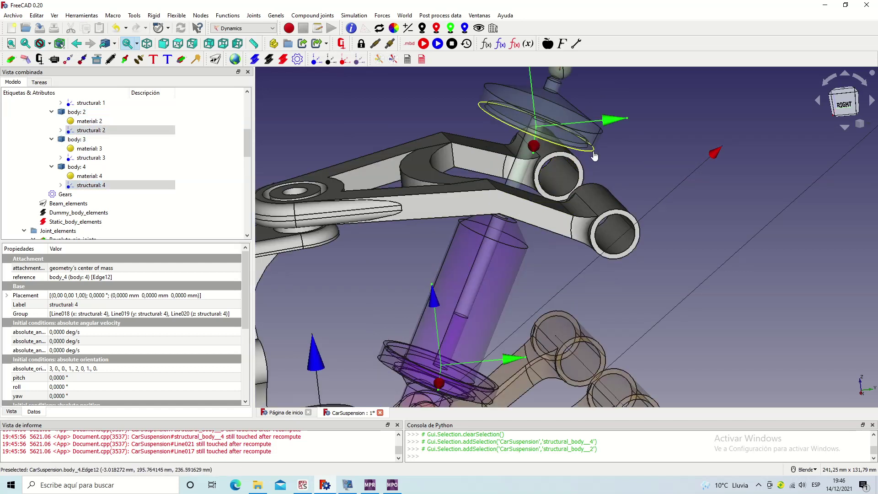
pyautogui.scroll(-5, 571, 205)
pyautogui.scroll(5, 553, 260)
pyautogui.scroll(-2, 549, 249)
pyautogui.keyDown('ctrl'); pyautogui.click(548, 249); pyautogui.keyUp('ctrl')
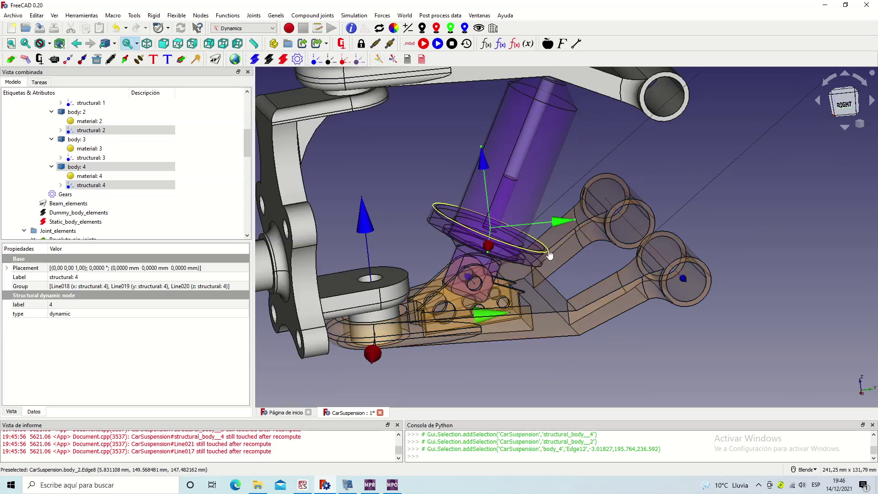
pyautogui.scroll(-3, 557, 283)
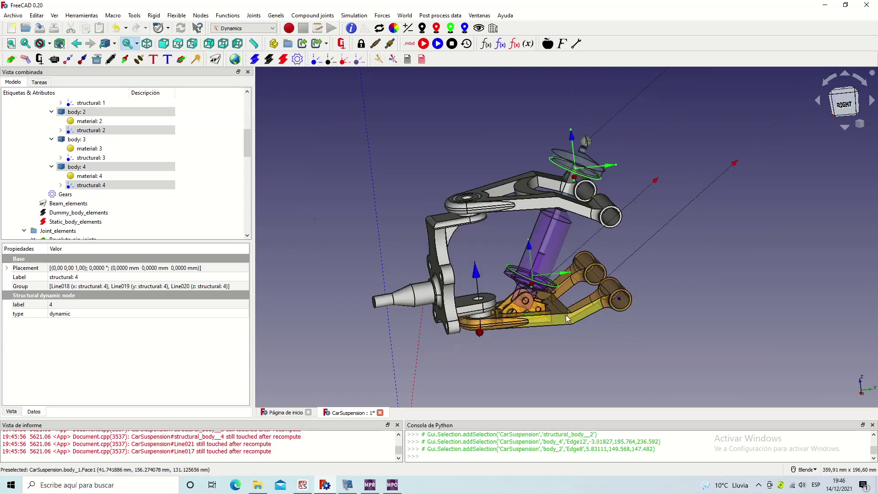
pyautogui.click(378, 48)
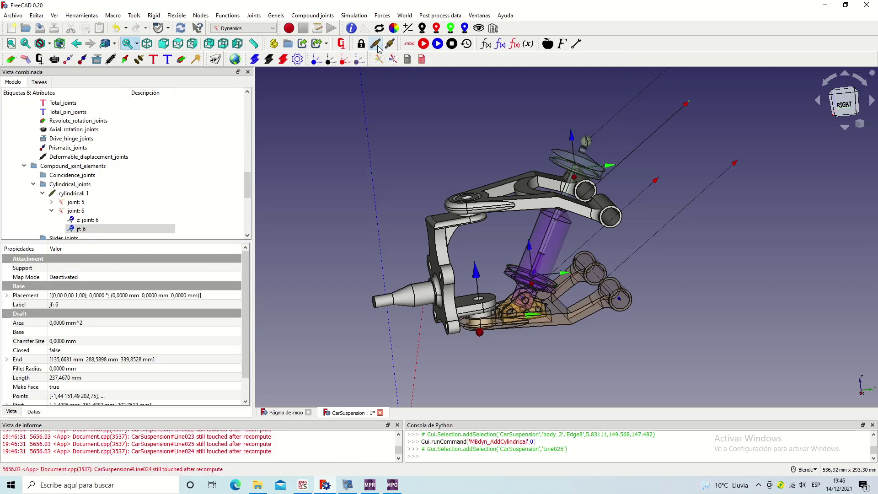
pyautogui.click(51, 210)
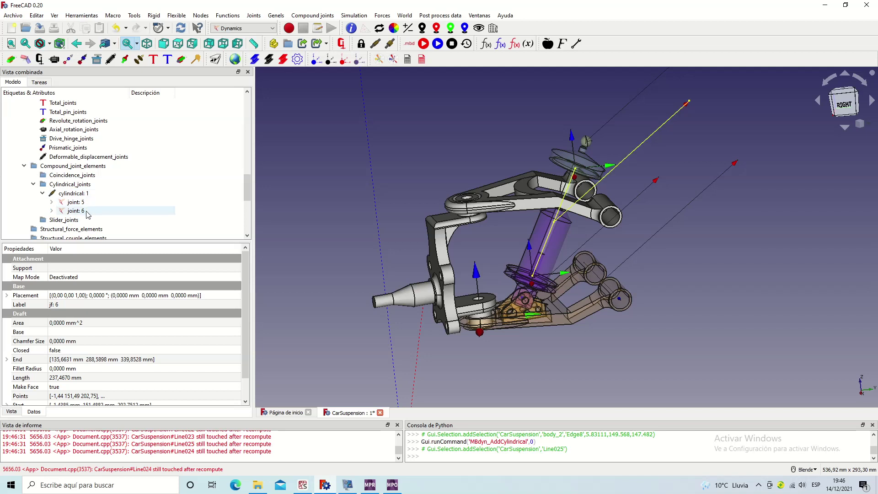
# Step: After the MBDyn input file fails with an error, delete the cylindrical: 1 joint group and its joints
pyautogui.click(409, 44)
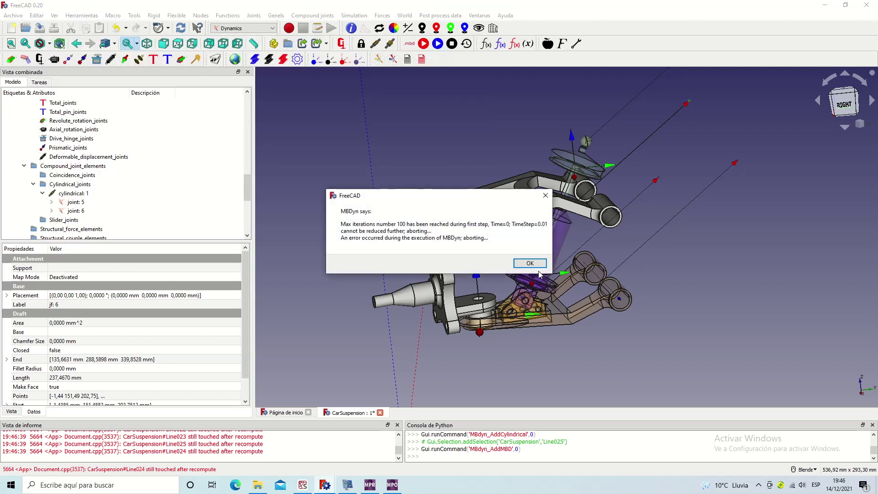
pyautogui.click(529, 263)
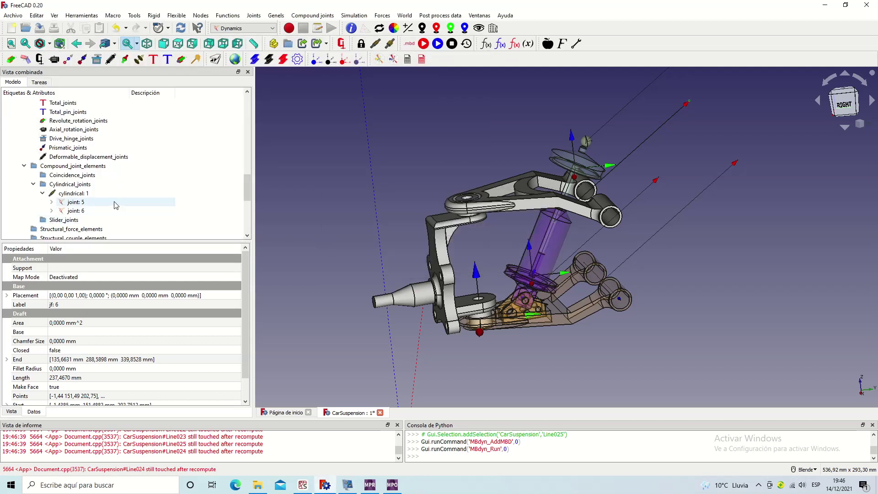
pyautogui.click(101, 194)
pyautogui.press('Delete')
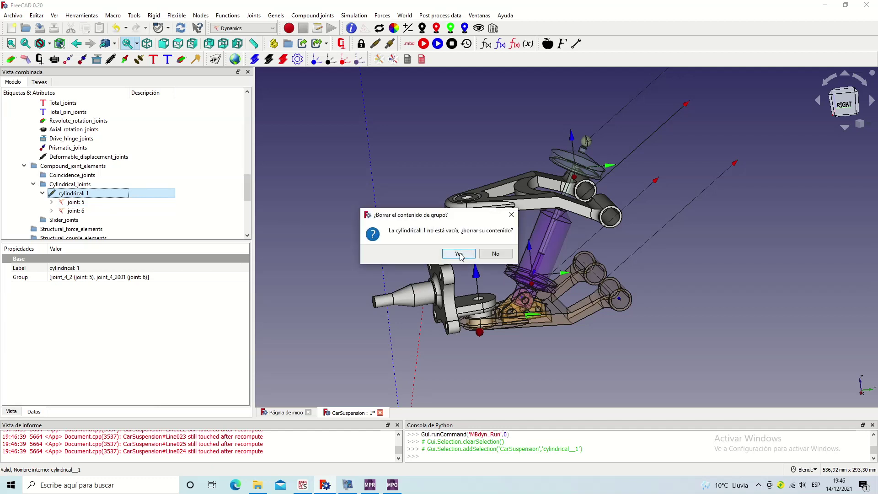
pyautogui.click(458, 254)
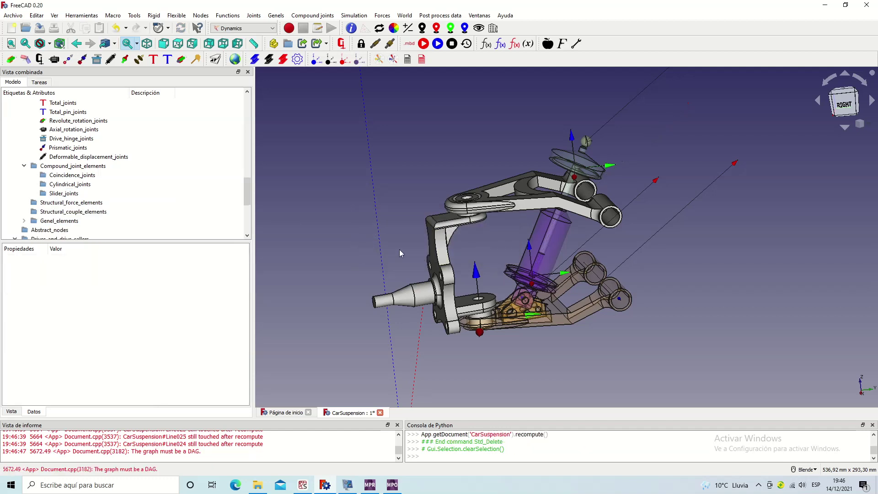
# Step: Recreate the cylindrical joint between structural: 2 and structural: 4, referencing rim edges on bodies 2 and 4
pyautogui.click(566, 163)
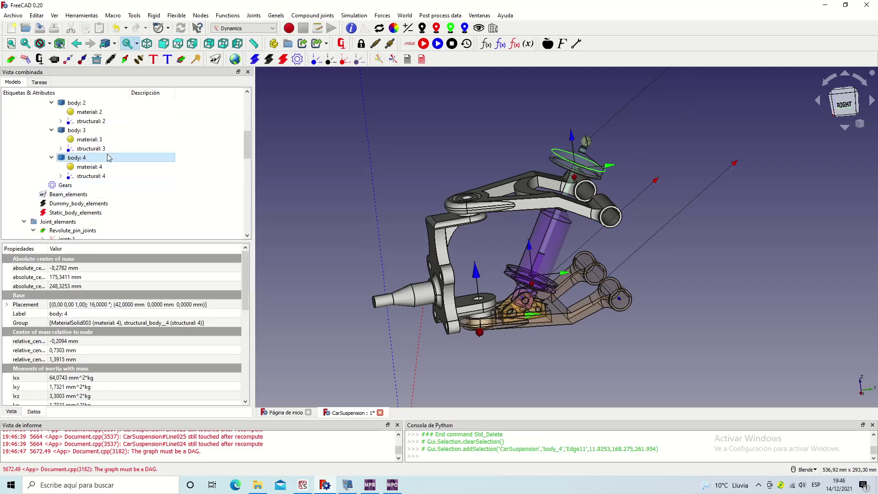
pyautogui.click(93, 122)
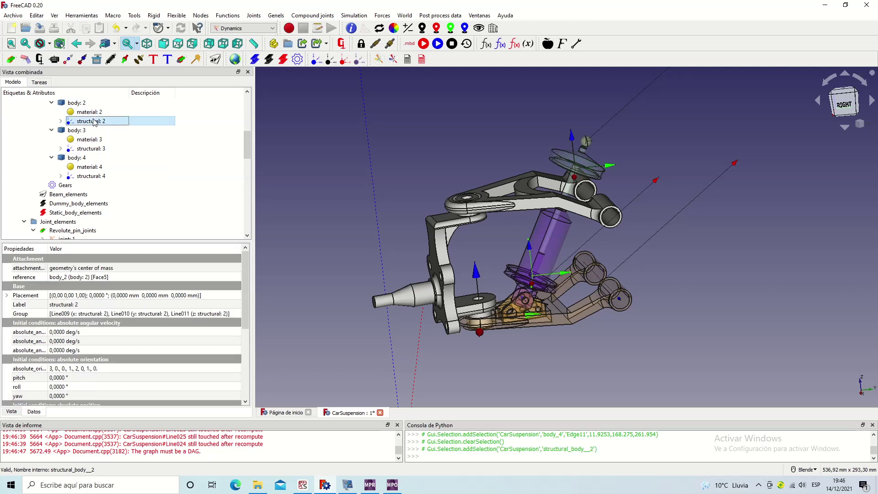
pyautogui.keyDown('ctrl'); pyautogui.click(94, 177); pyautogui.keyUp('ctrl')
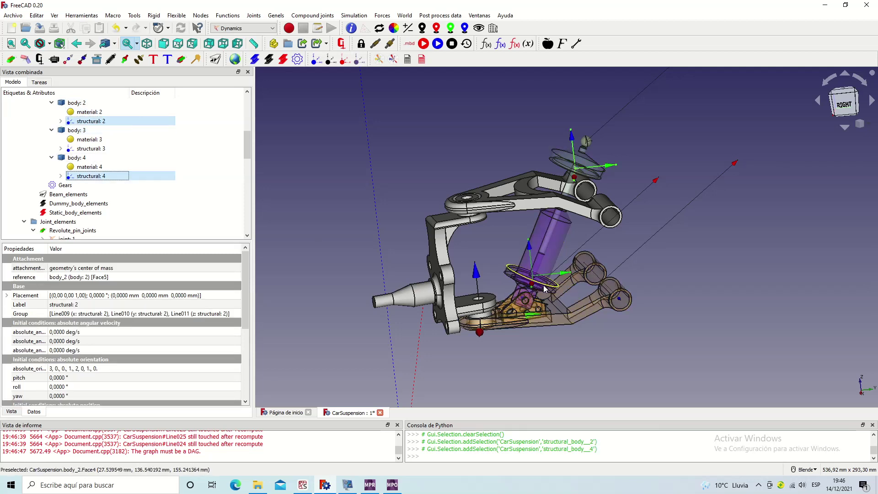
pyautogui.scroll(3, 549, 290)
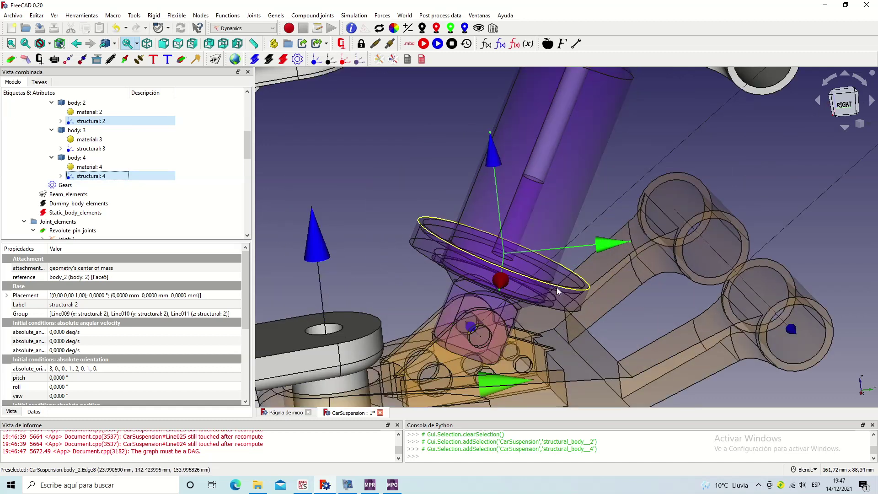
pyautogui.click(556, 288)
pyautogui.scroll(-3, 544, 303)
pyautogui.scroll(4, 564, 237)
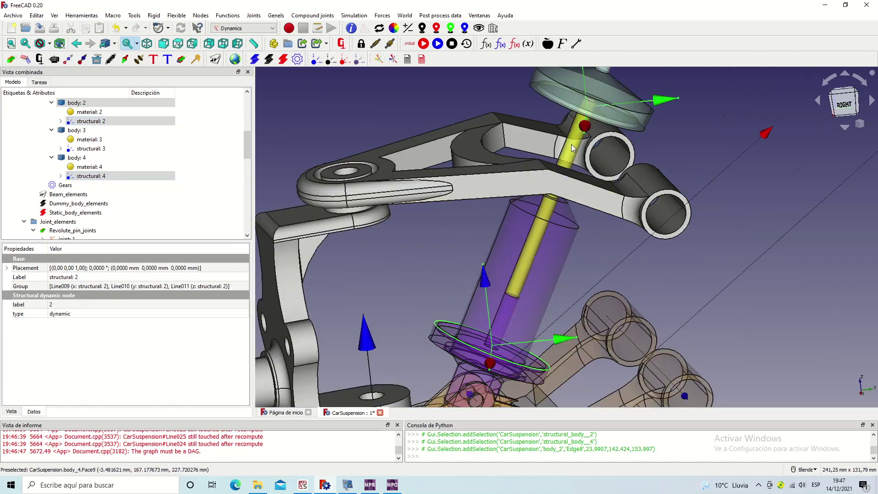
pyautogui.click(570, 114)
pyautogui.scroll(-5, 594, 109)
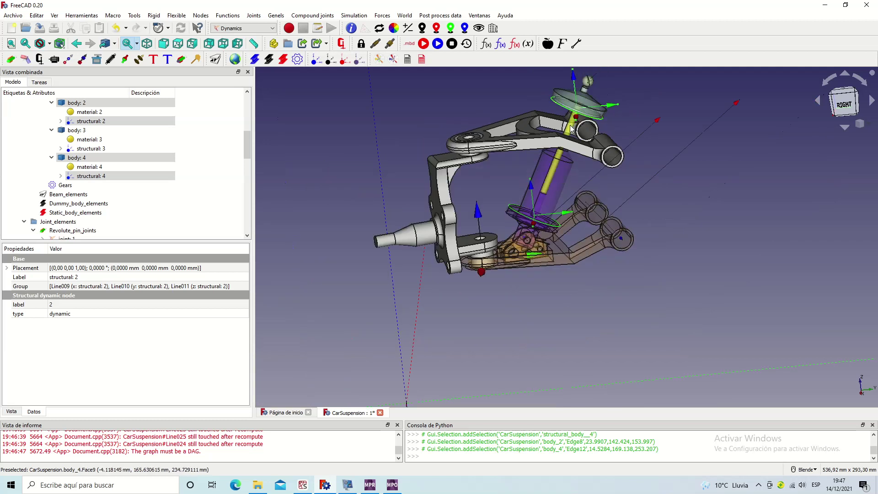
pyautogui.scroll(4, 610, 185)
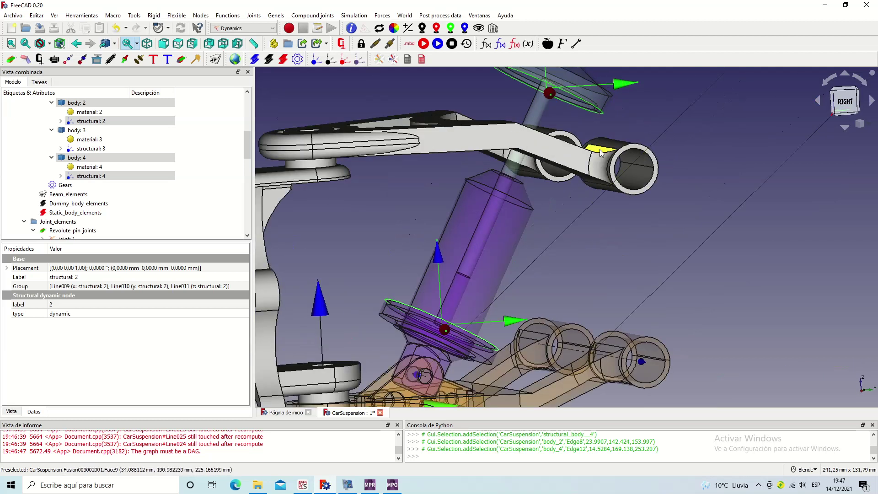
pyautogui.scroll(-4, 593, 185)
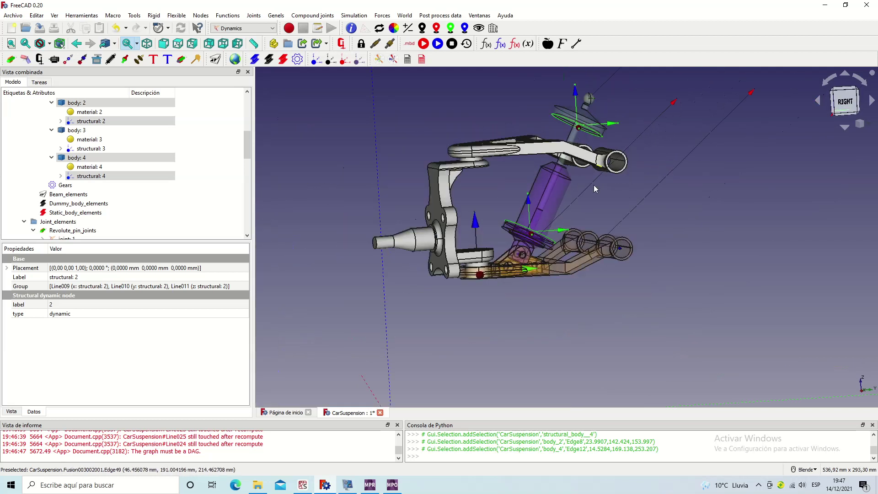
pyautogui.click(378, 46)
pyautogui.click(51, 212)
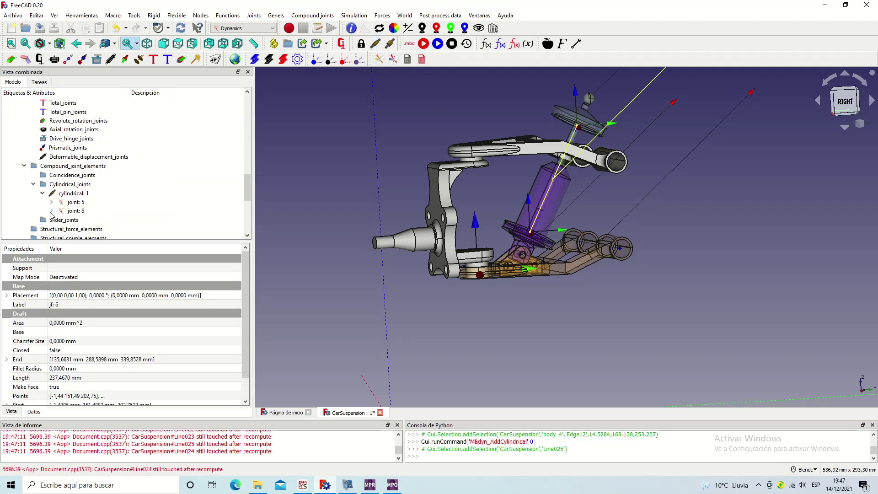
# Step: Write the MBDyn input file and run the suspension simulation
pyautogui.click(424, 45)
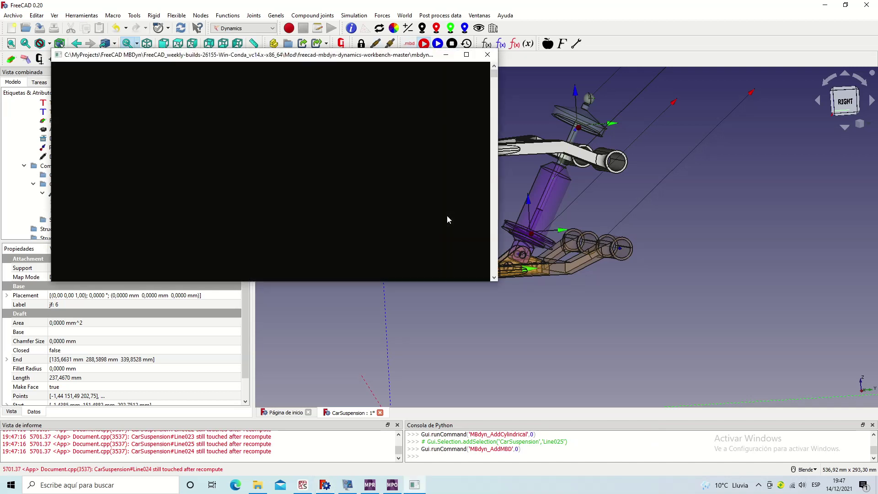
pyautogui.click(511, 296)
pyautogui.scroll(-1, 470, 322)
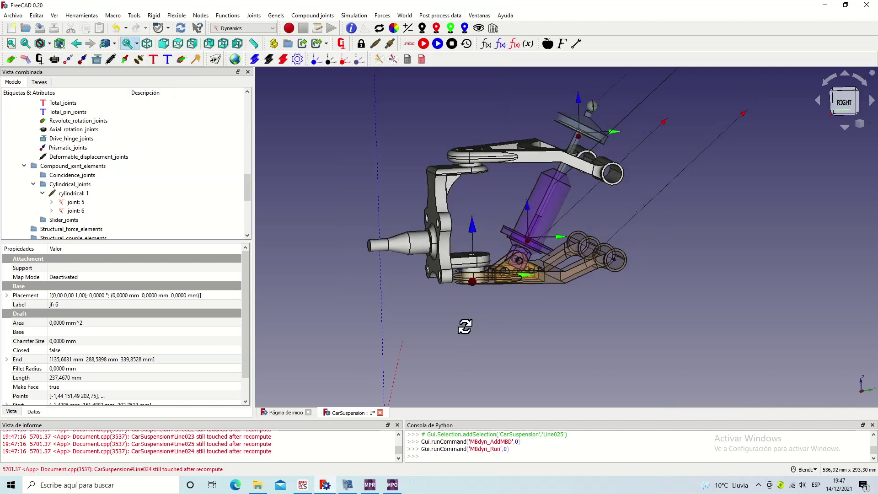
pyautogui.scroll(-1, 453, 325)
pyautogui.scroll(2, 465, 192)
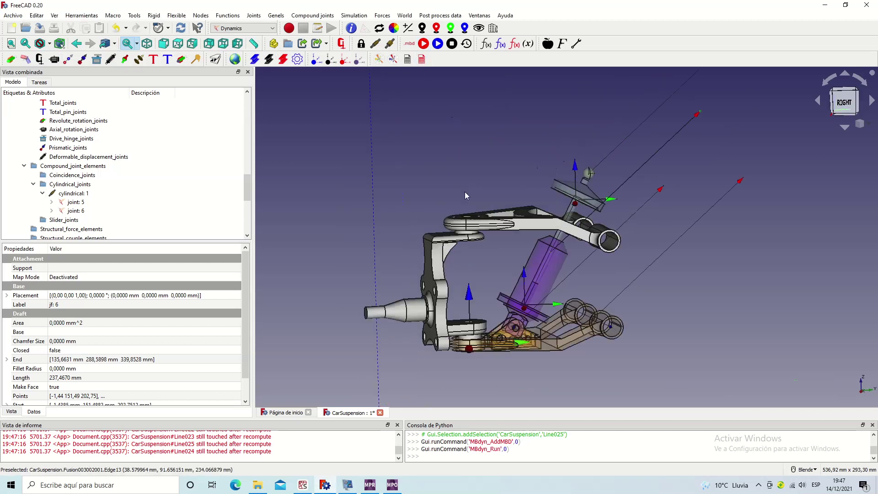
pyautogui.keyDown('shift'); pyautogui.moveTo(484, 190); pyautogui.dragTo(480, 151, button='middle'); pyautogui.keyUp('shift')
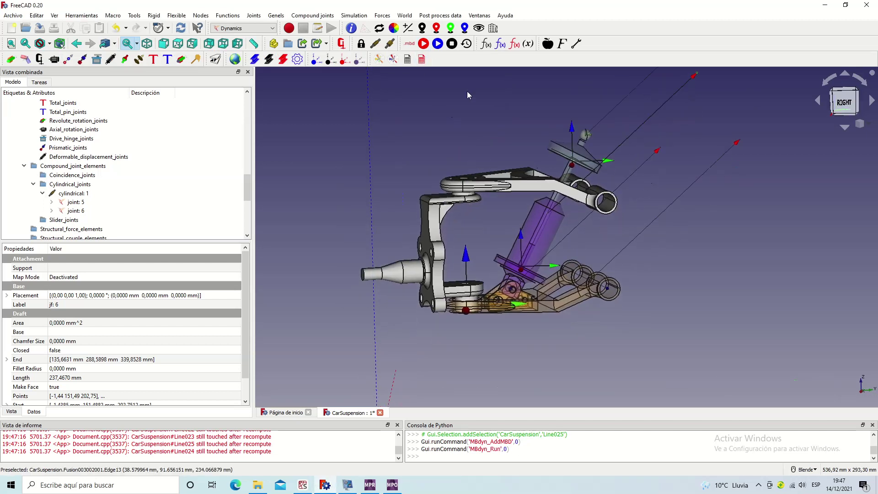
# Step: Play the simulation animation, stop it, and restore the 3D scene
pyautogui.click(439, 44)
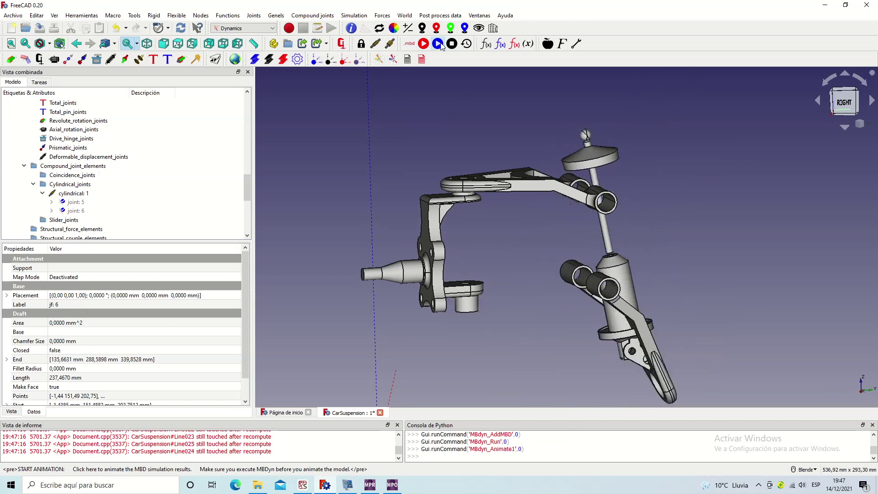
pyautogui.click(452, 44)
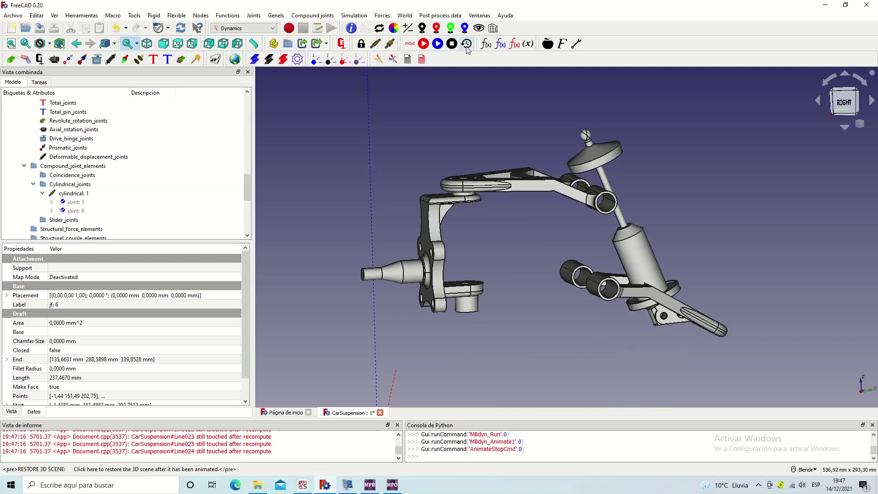
pyautogui.click(465, 44)
pyautogui.scroll(-2, 457, 128)
pyautogui.scroll(2, 504, 193)
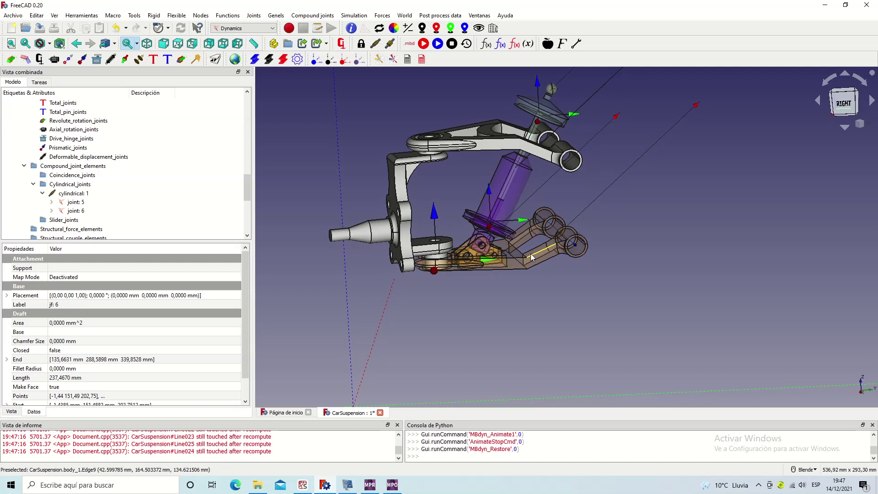
pyautogui.scroll(3, 145, 174)
pyautogui.scroll(3, 144, 175)
pyautogui.scroll(1, 144, 174)
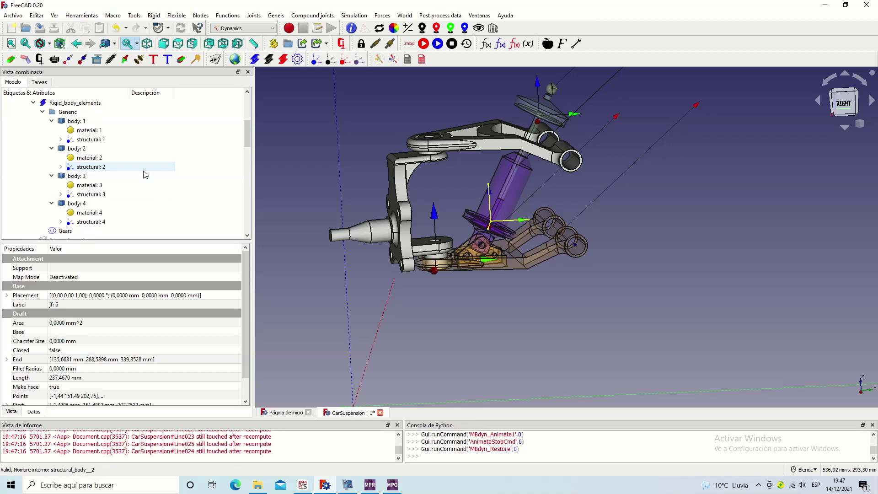
# Step: Create deformable displacement joint 7 between structural: 2 and structural: 4, referencing rim edges on bodies 2 and 4
pyautogui.click(104, 168)
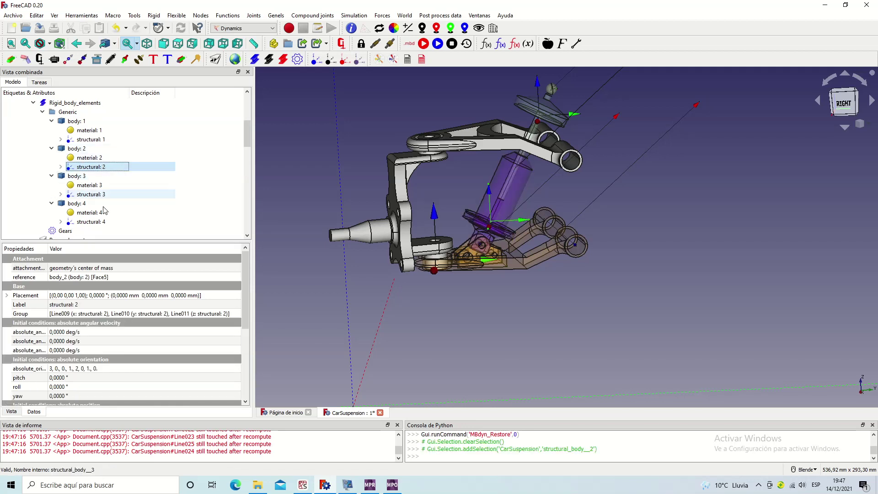
pyautogui.keyDown('ctrl'); pyautogui.click(104, 224); pyautogui.keyUp('ctrl')
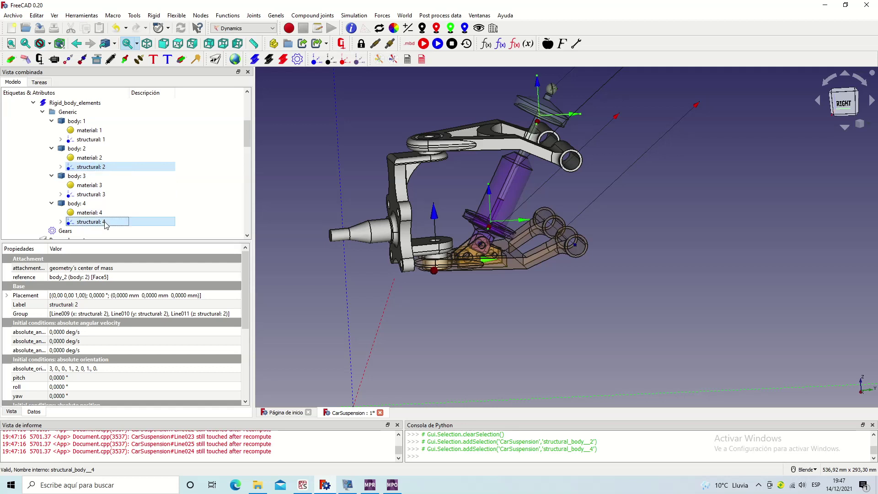
pyautogui.scroll(4, 511, 234)
pyautogui.keyDown('ctrl'); pyautogui.click(515, 238); pyautogui.keyUp('ctrl')
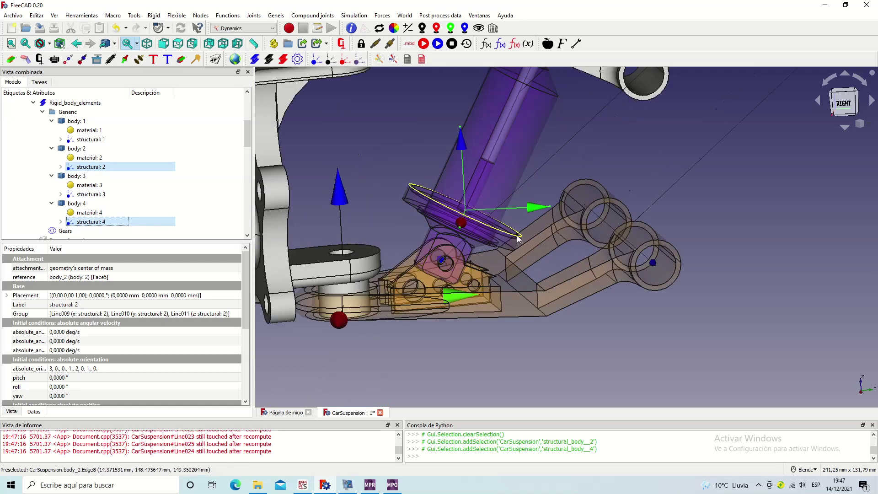
pyautogui.scroll(-4, 514, 239)
pyautogui.scroll(4, 514, 149)
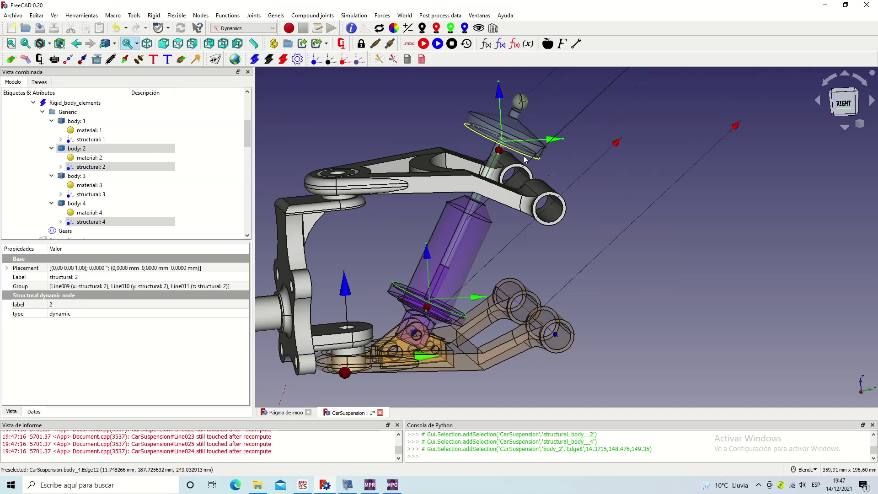
pyautogui.keyDown('ctrl'); pyautogui.click(524, 158); pyautogui.keyUp('ctrl')
pyautogui.scroll(2, 589, 201)
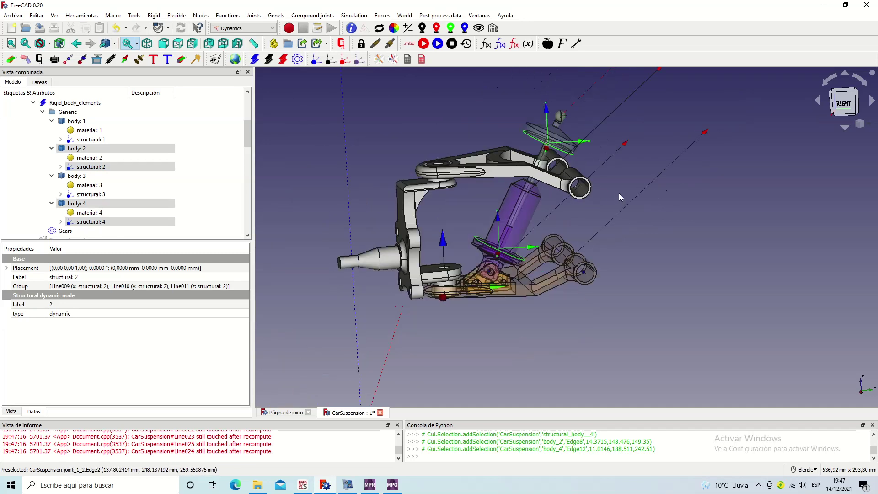
pyautogui.scroll(2, 569, 234)
pyautogui.scroll(-4, 418, 203)
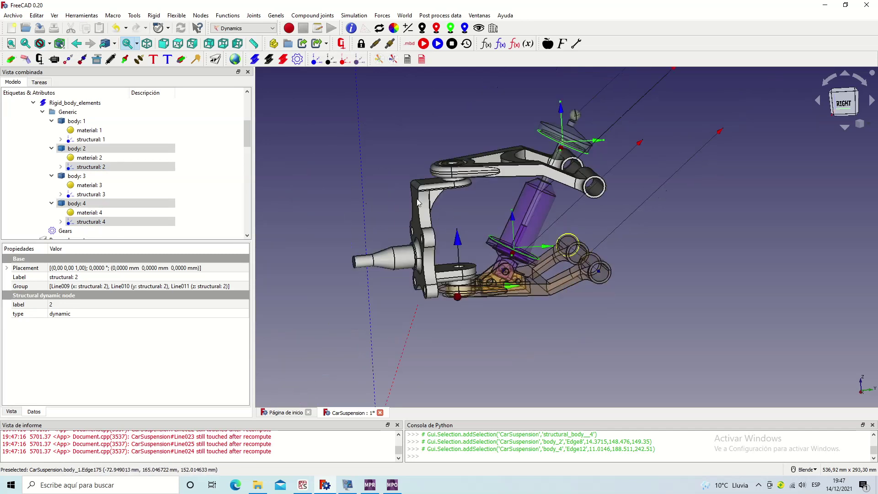
pyautogui.click(111, 60)
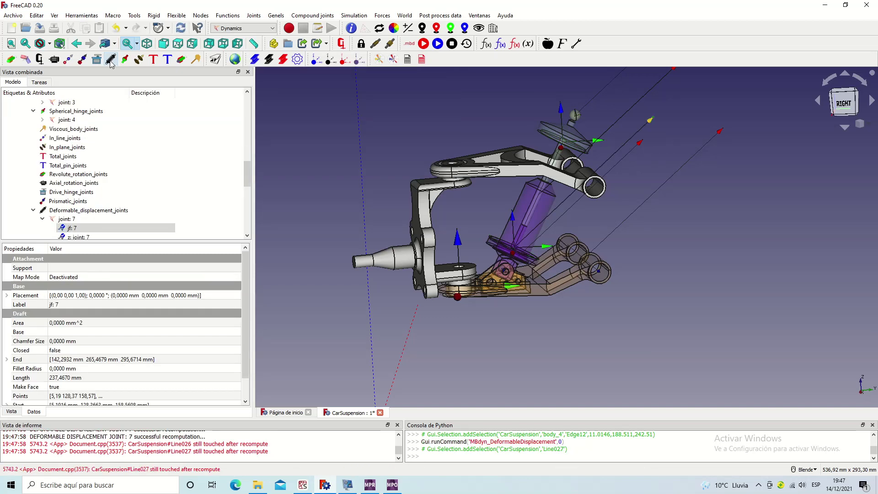
# Step: Inspect law 1's linear viscoelastic stiffness 5.e3 and viscosity 2.e2
pyautogui.click(42, 219)
pyautogui.click(63, 220)
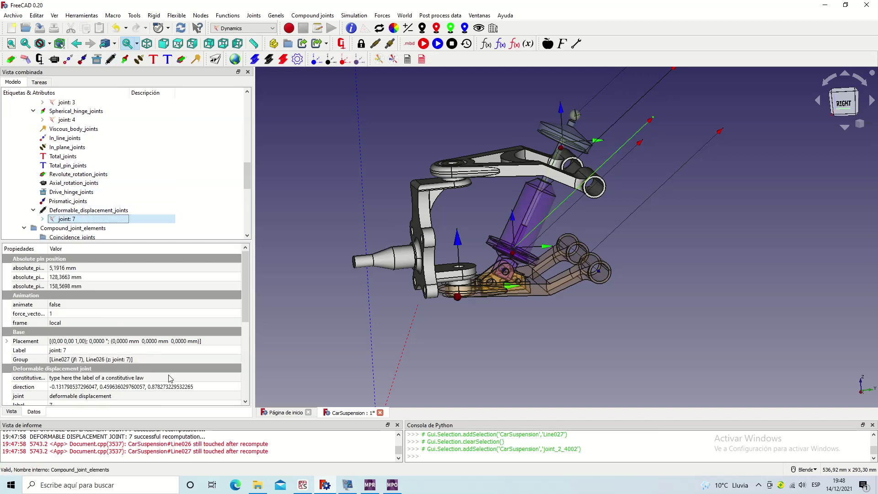
pyautogui.scroll(-2, 222, 190)
pyautogui.scroll(-4, 222, 190)
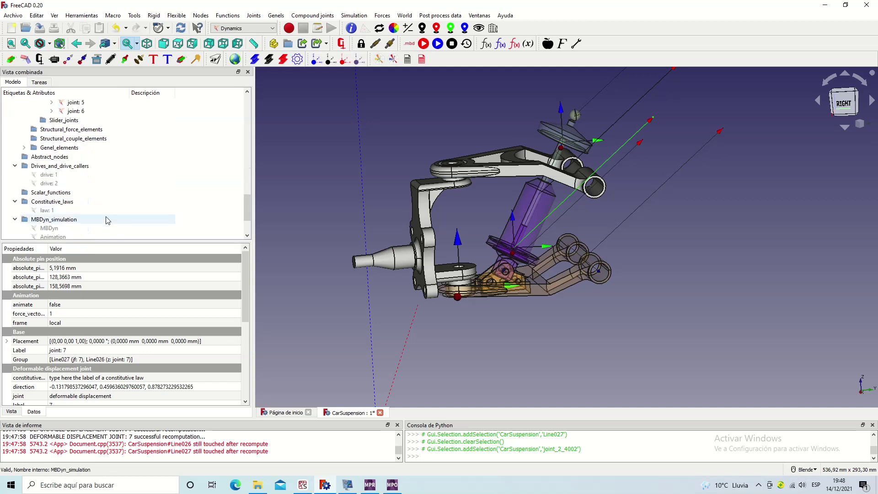
pyautogui.click(52, 184)
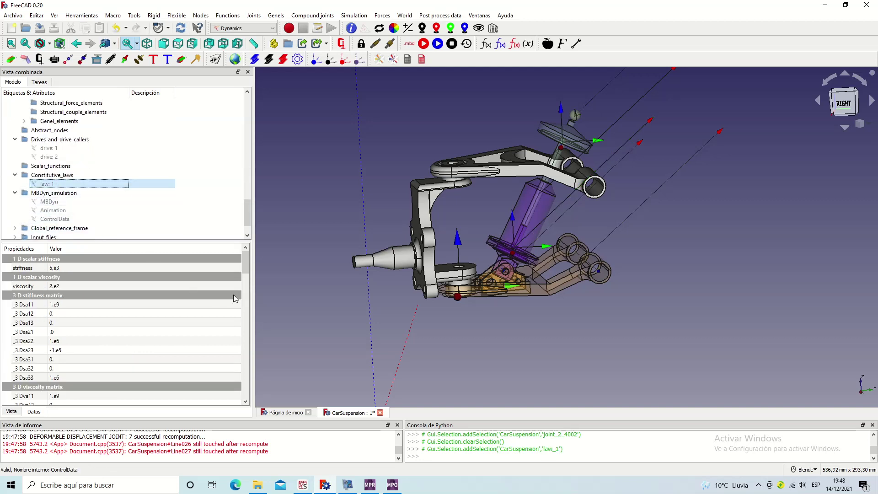
pyautogui.moveTo(245, 266); pyautogui.dragTo(245, 389)
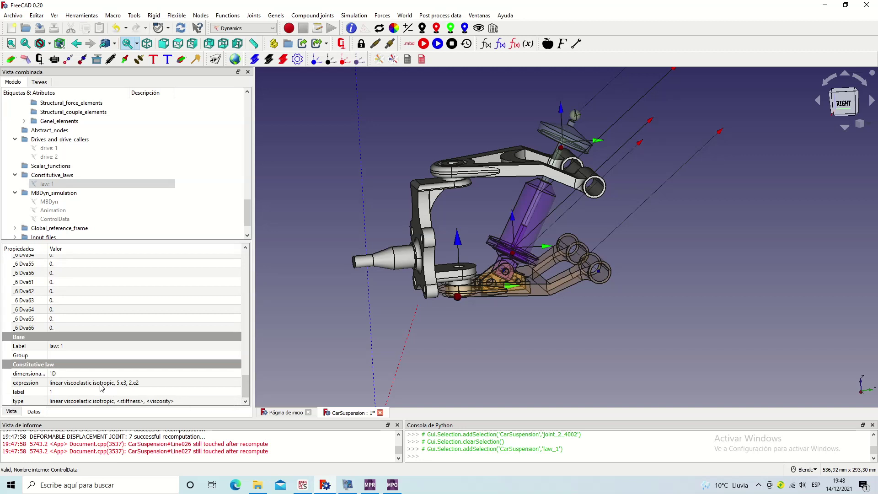
pyautogui.moveTo(247, 213)
pyautogui.mouseDown()
pyautogui.moveTo(248, 171)
pyautogui.moveTo(246, 186)
pyautogui.mouseUp()
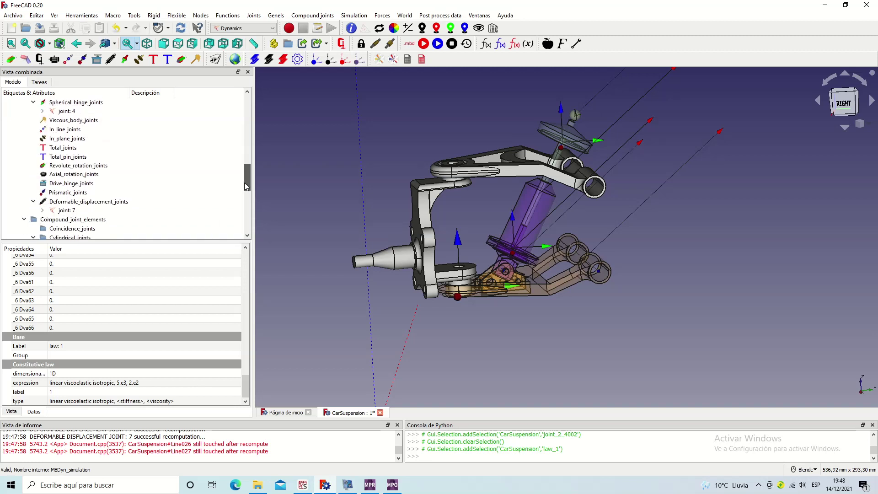
# Step: Set joint 7's constitutive_law property to 'law: 1'
pyautogui.click(87, 210)
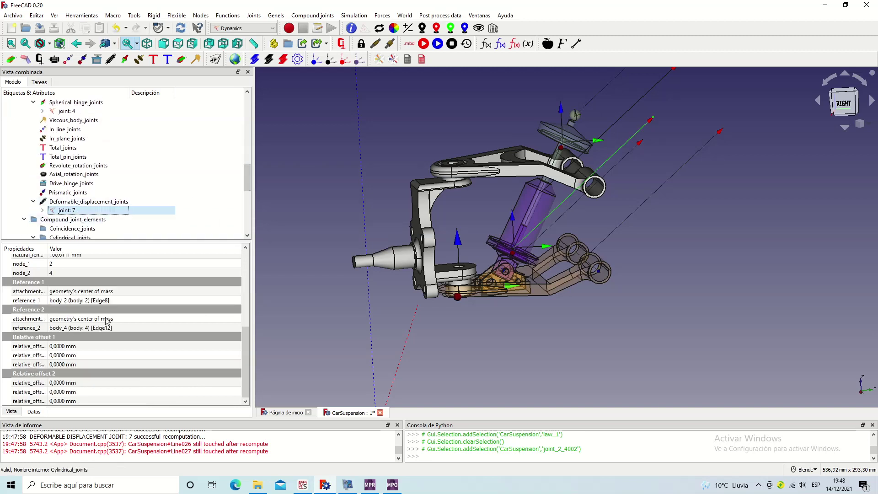
pyautogui.moveTo(245, 337); pyautogui.dragTo(245, 341)
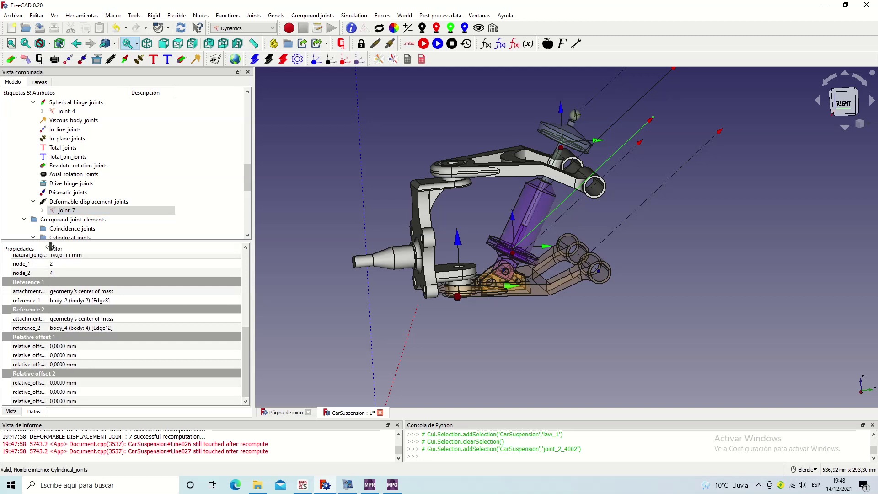
pyautogui.moveTo(48, 248); pyautogui.dragTo(88, 248)
pyautogui.moveTo(245, 349); pyautogui.dragTo(251, 303)
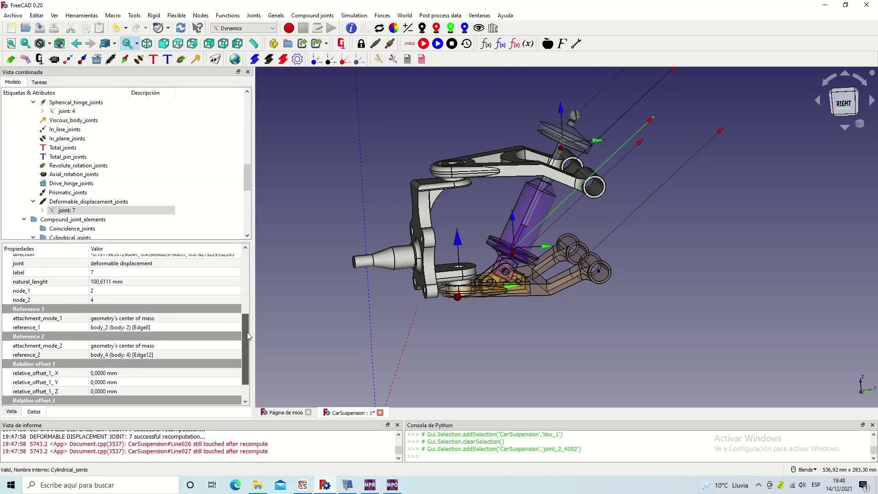
pyautogui.click(204, 312)
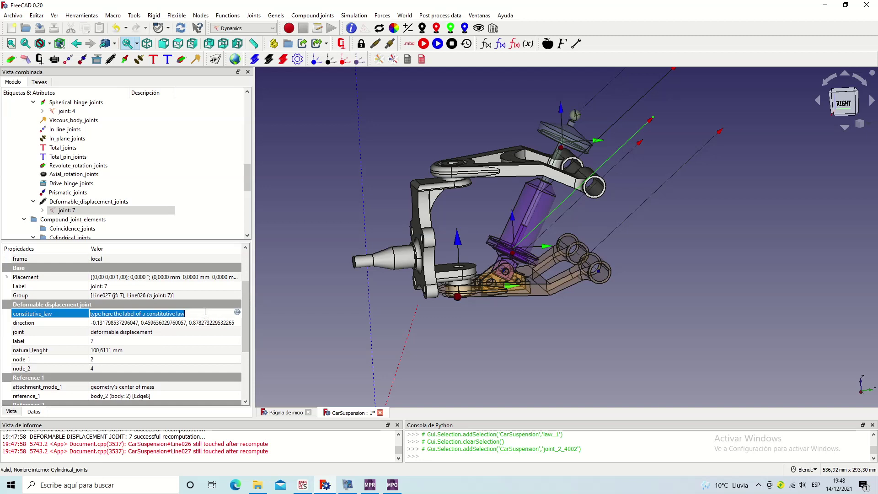
pyautogui.write('law: 1')
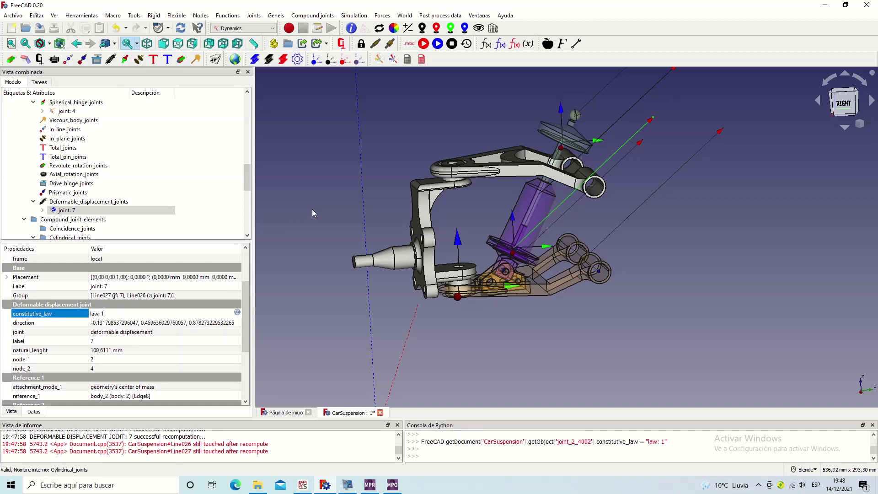
pyautogui.click(310, 226)
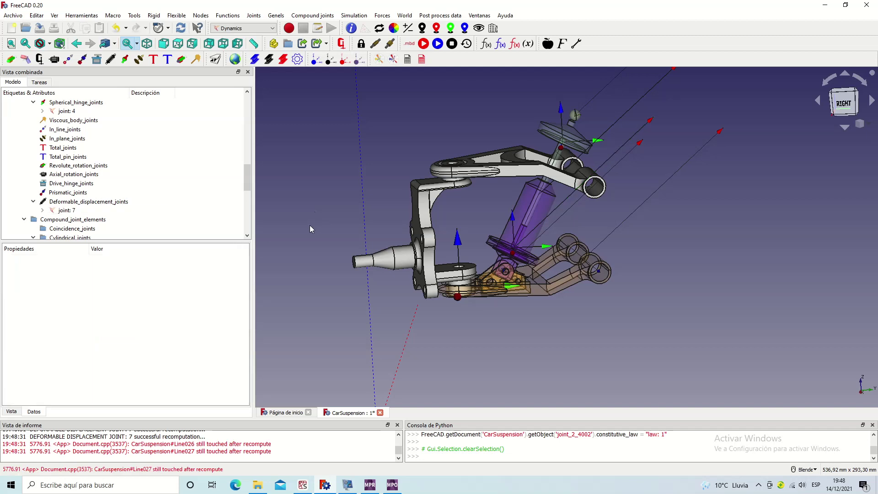
# Step: Regenerate the MBDyn input with joint 7, run the simulation and animate the results
pyautogui.click(409, 43)
pyautogui.click(423, 45)
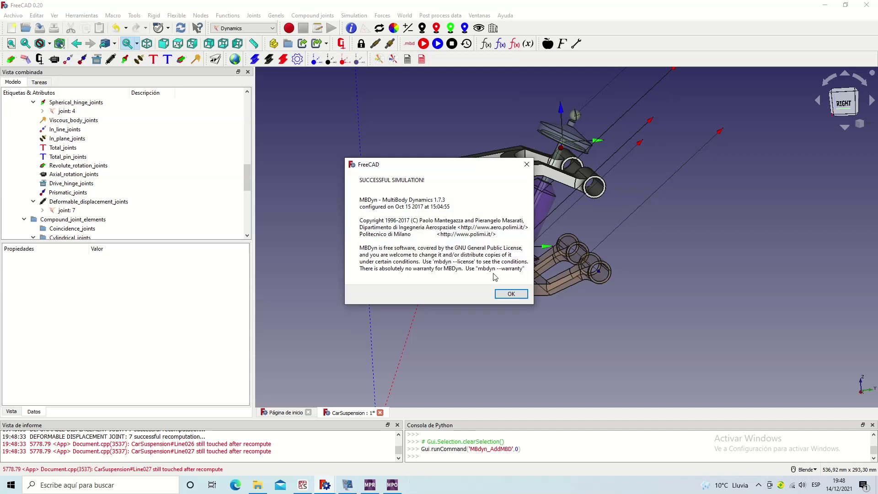
pyautogui.click(511, 295)
pyautogui.click(438, 44)
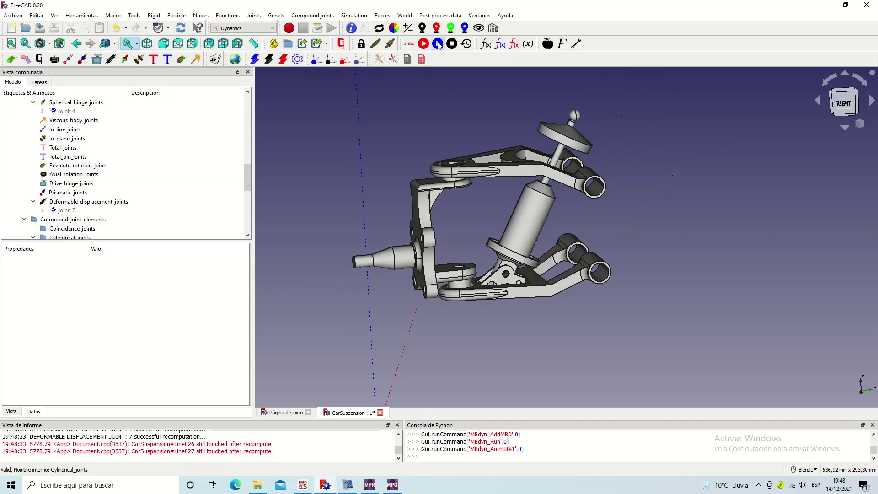
# Step: Stop the animation, restore the original 3D scene, and select the upper arm
pyautogui.click(451, 45)
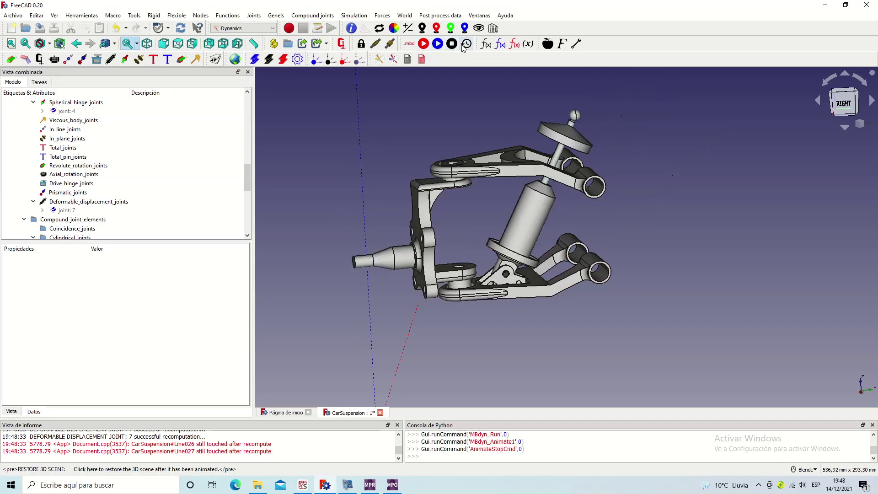
pyautogui.click(463, 49)
pyautogui.moveTo(497, 206)
pyautogui.mouseDown(button='middle')
pyautogui.moveTo(511, 269)
pyautogui.moveTo(525, 268)
pyautogui.moveTo(533, 290)
pyautogui.moveTo(527, 281)
pyautogui.mouseUp(button='middle')
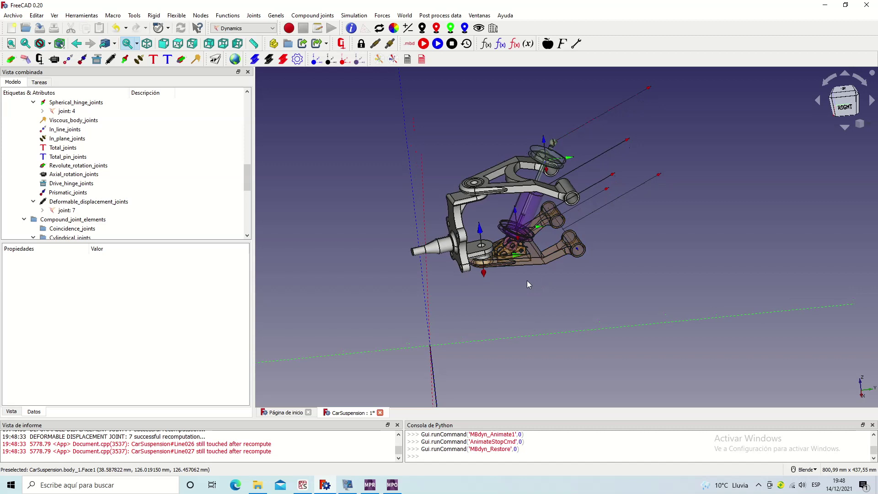
pyautogui.click(515, 192)
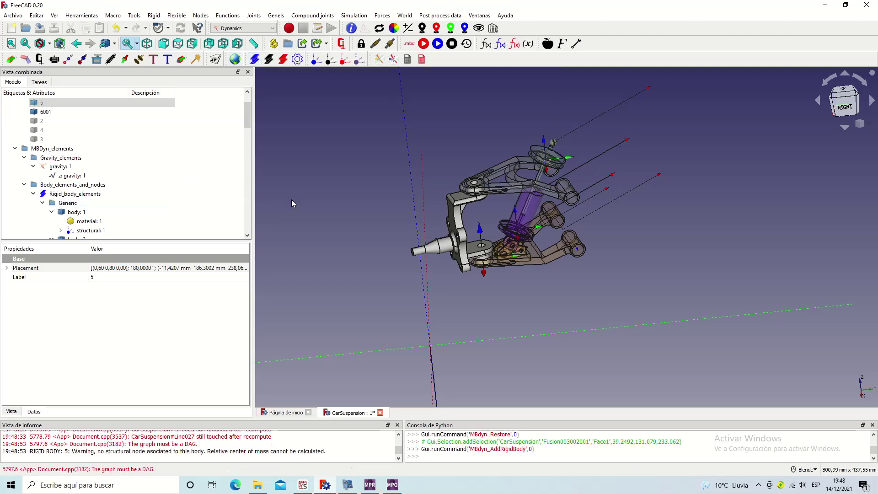
# Step: Add dynamic structural node structural: 5 to rigid body 5
pyautogui.scroll(-4, 186, 196)
pyautogui.scroll(-3, 186, 195)
pyautogui.click(91, 131)
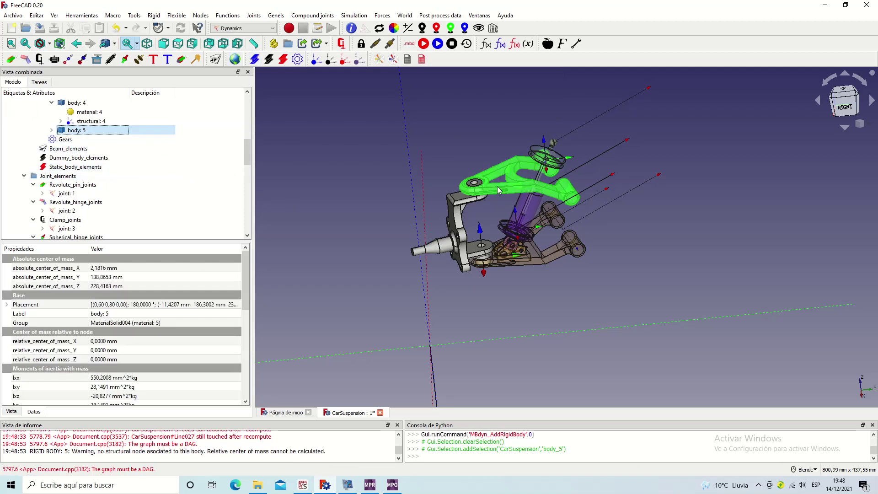
pyautogui.scroll(5, 498, 183)
pyautogui.click(450, 177)
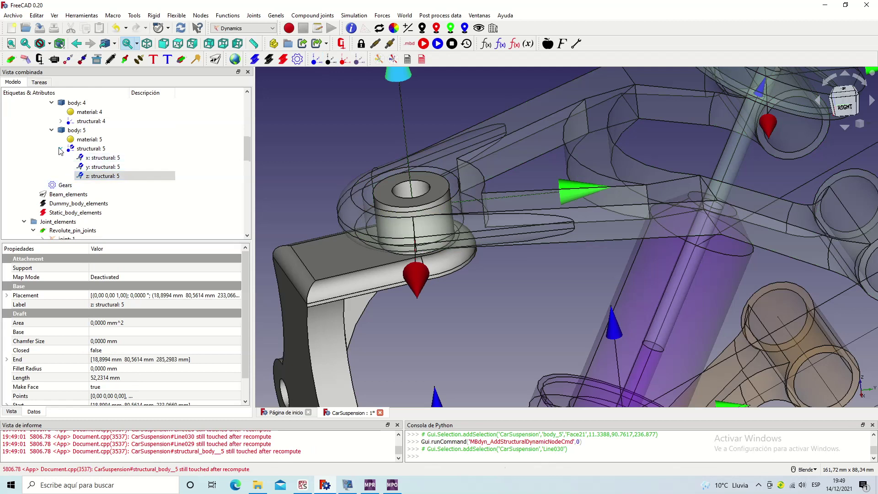
pyautogui.click(60, 148)
# Step: Select structural: 5 together with arm faces Face38 and Face42 as joint references
pyautogui.scroll(-5, 545, 177)
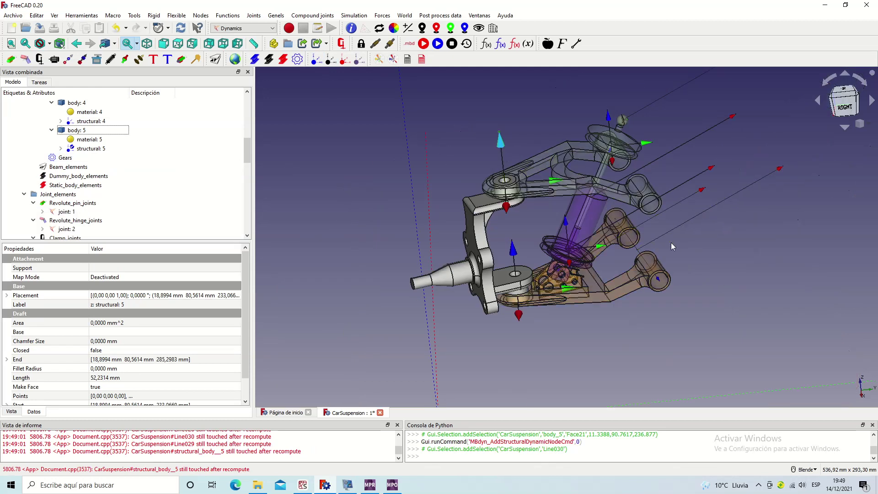
pyautogui.click(129, 151)
pyautogui.scroll(5, 637, 226)
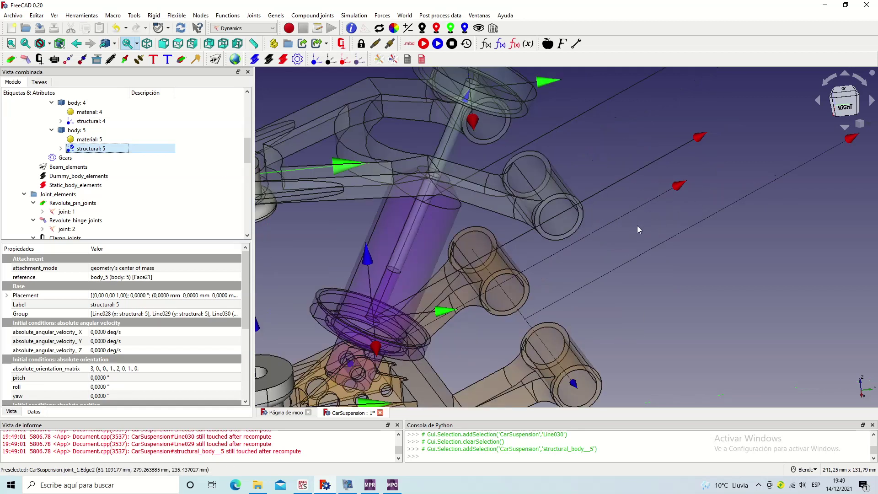
pyautogui.keyDown('ctrl'); pyautogui.click(574, 230); pyautogui.keyUp('ctrl')
pyautogui.scroll(-5, 579, 230)
pyautogui.moveTo(588, 250); pyautogui.dragTo(777, 274, button='middle')
pyautogui.scroll(5, 446, 224)
pyautogui.keyDown('ctrl'); pyautogui.click(443, 219); pyautogui.keyUp('ctrl')
pyautogui.scroll(-5, 520, 245)
pyautogui.moveTo(435, 247)
pyautogui.mouseDown(button='middle')
pyautogui.moveTo(341, 237)
pyautogui.moveTo(522, 242)
pyautogui.mouseUp(button='middle')
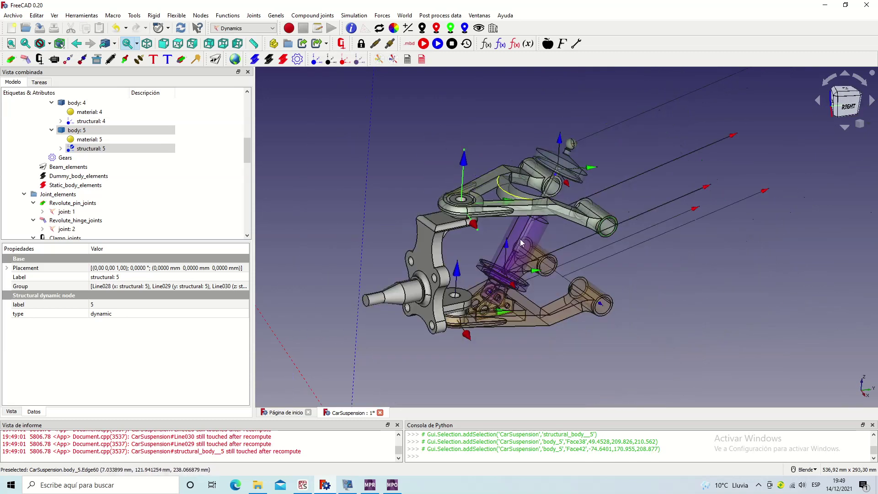
pyautogui.scroll(2, 521, 242)
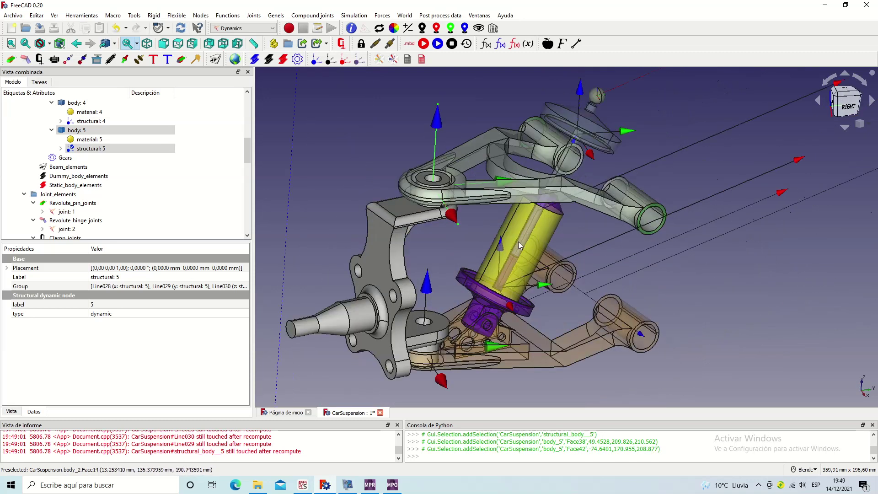
# Step: Add revolute pin joint 8 on the upper arm, rerun MBDyn, and dismiss the assembly error
pyautogui.click(12, 64)
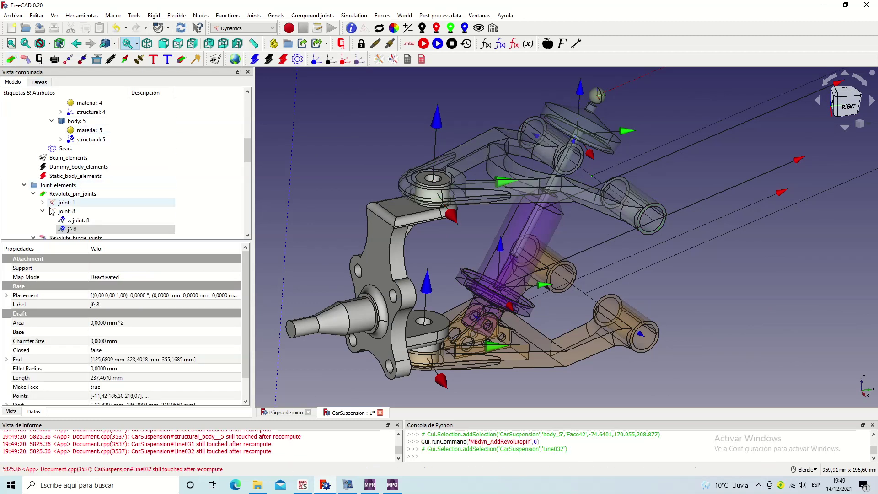
pyautogui.scroll(-3, 571, 233)
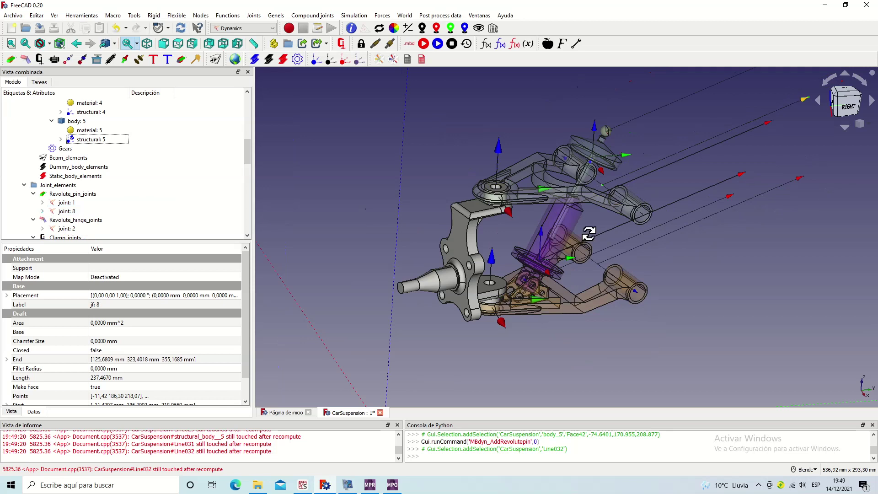
pyautogui.moveTo(572, 234); pyautogui.dragTo(573, 234, button='middle')
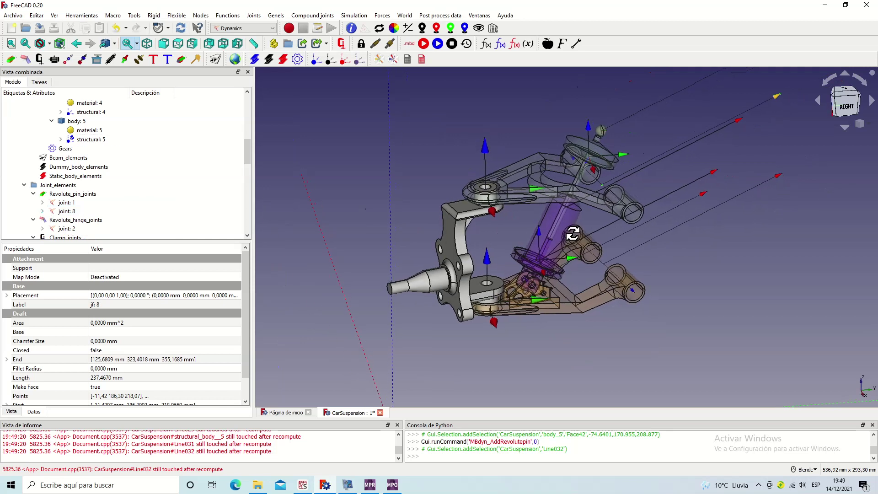
pyautogui.click(424, 46)
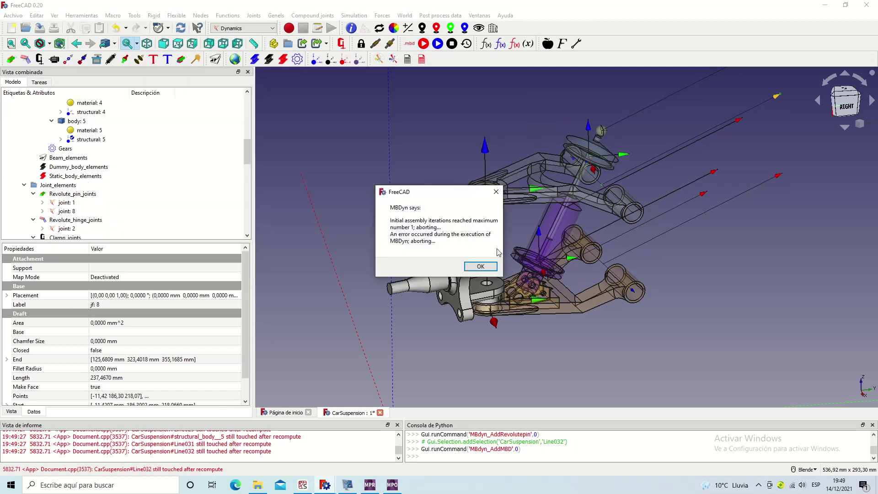
pyautogui.click(476, 267)
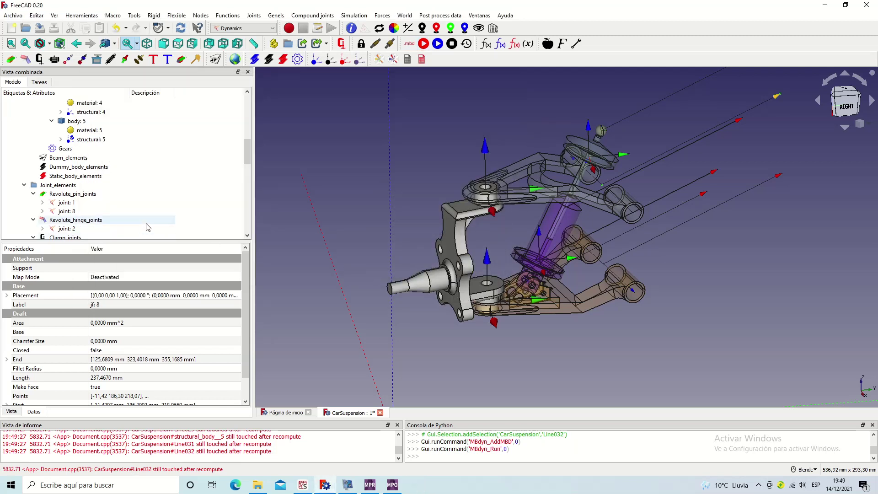
# Step: Delete pin joint 8 and its contents from the model
pyautogui.click(97, 212)
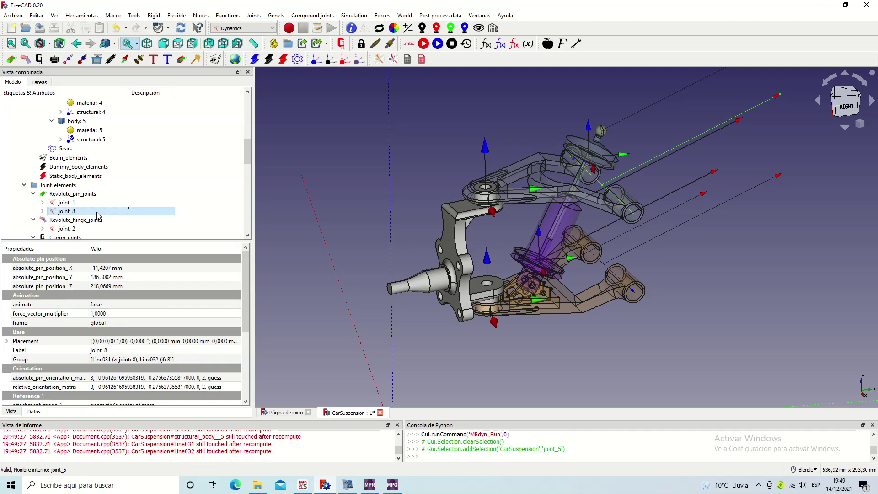
pyautogui.rightClick(97, 214)
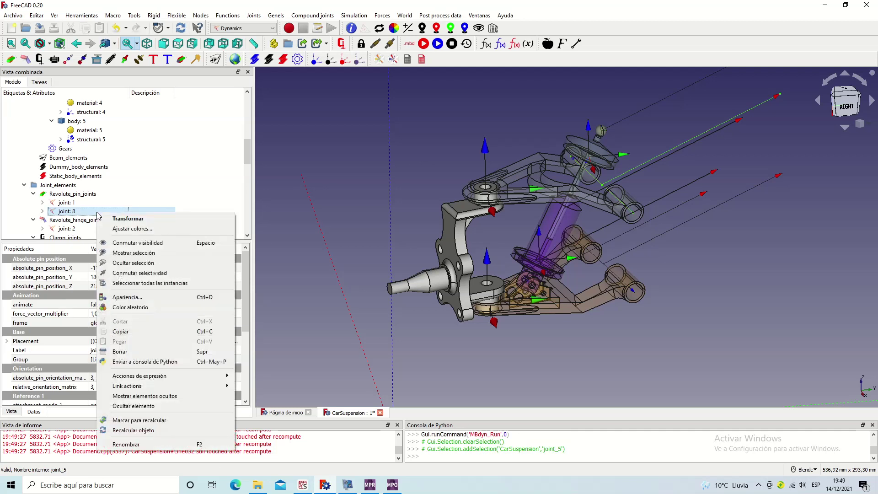
pyautogui.click(147, 353)
pyautogui.click(450, 254)
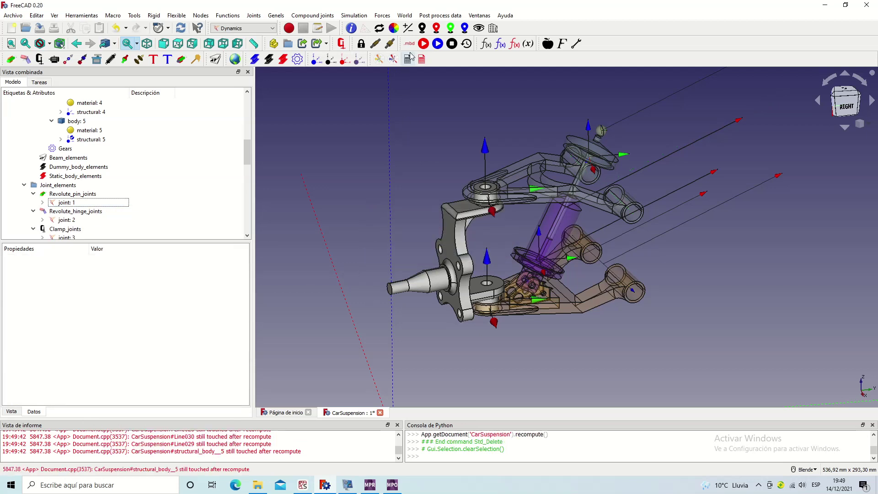
# Step: Rerun the simulation without joint 8, preview the animation, restore the scene, and select the hub
pyautogui.click(421, 47)
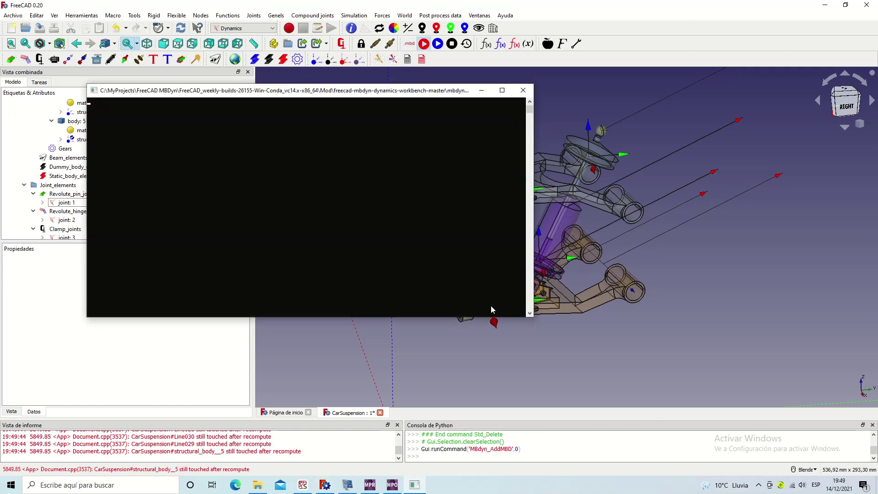
pyautogui.click(511, 295)
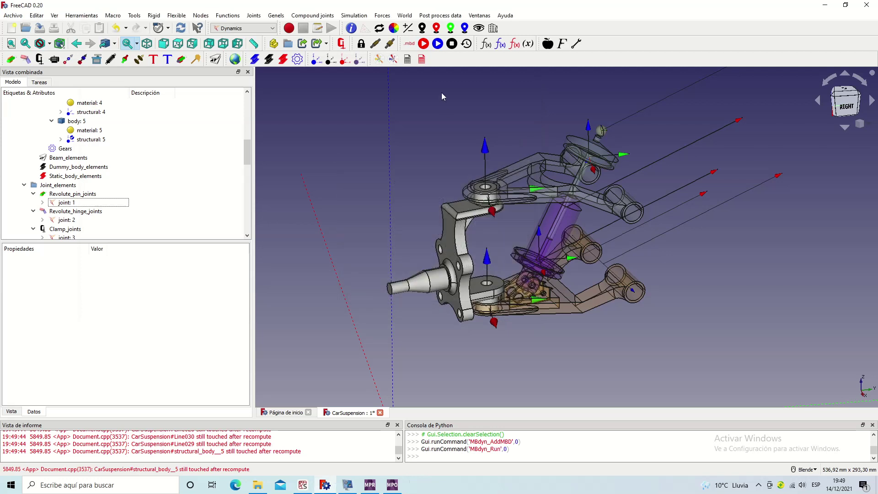
pyautogui.click(437, 43)
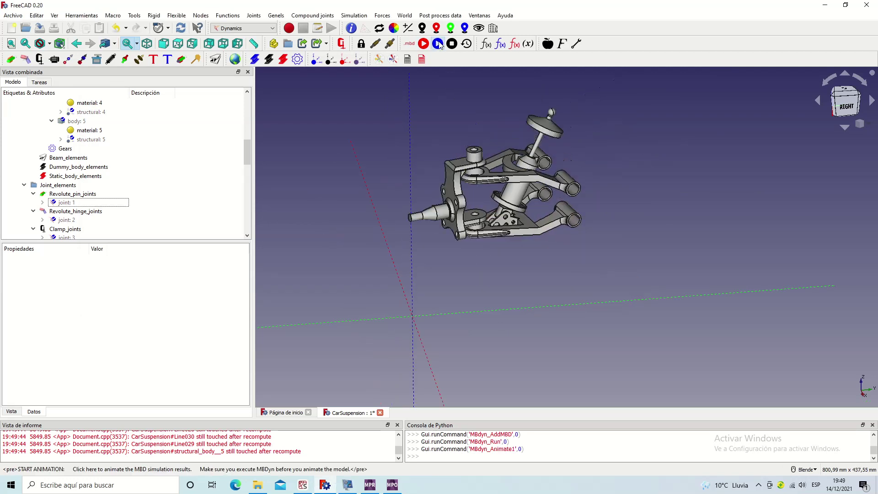
pyautogui.click(470, 46)
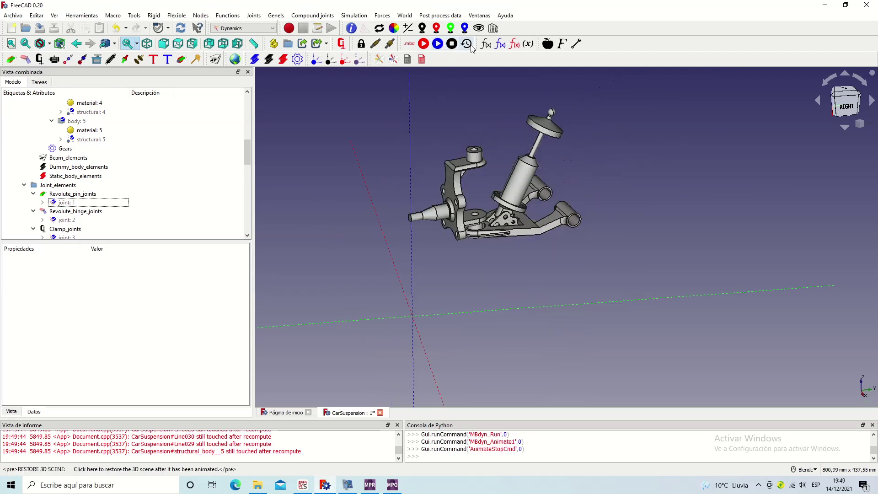
pyautogui.click(466, 44)
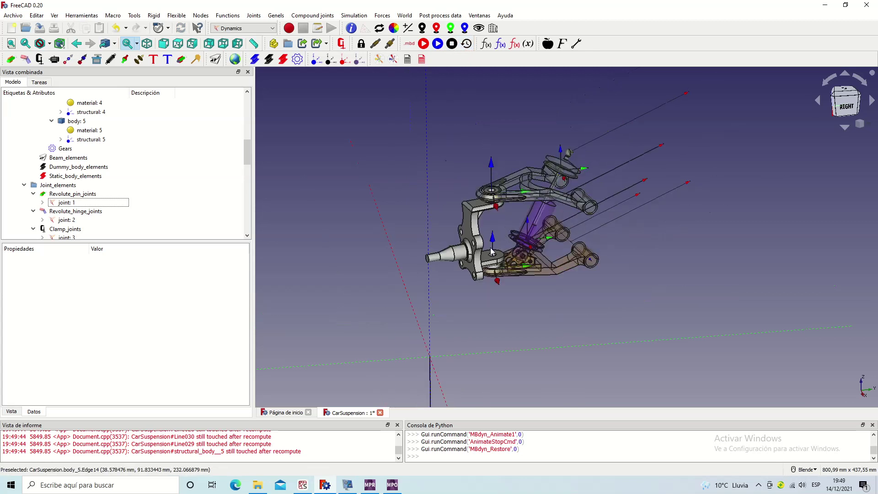
pyautogui.click(464, 253)
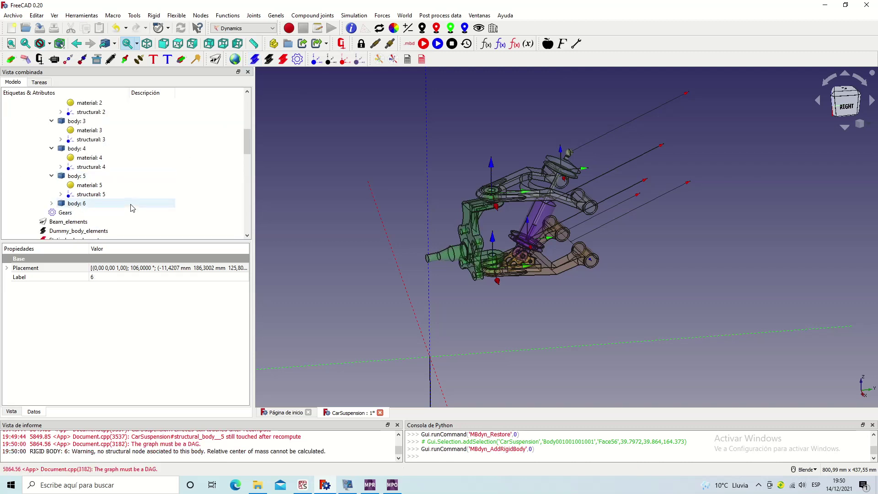
# Step: Add dynamic structural node 6 on the end face of hub body 6
pyautogui.click(111, 204)
pyautogui.scroll(5, 393, 256)
pyautogui.scroll(4, 457, 251)
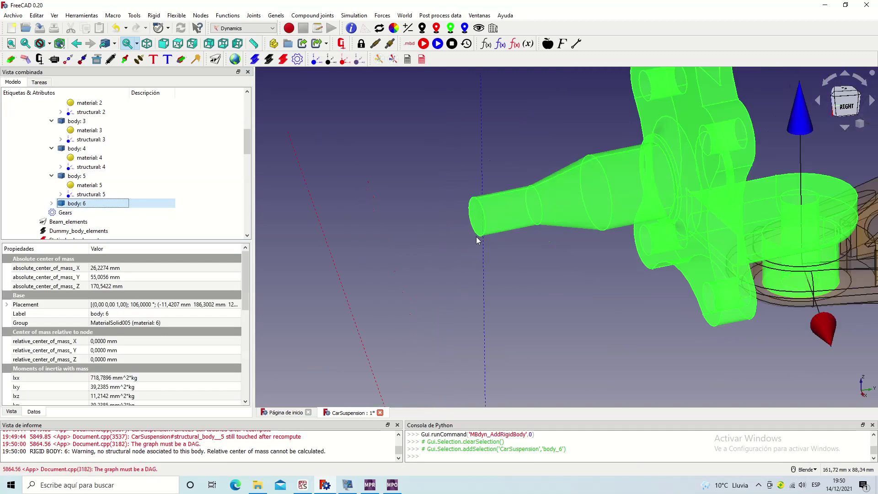
pyautogui.click(478, 223)
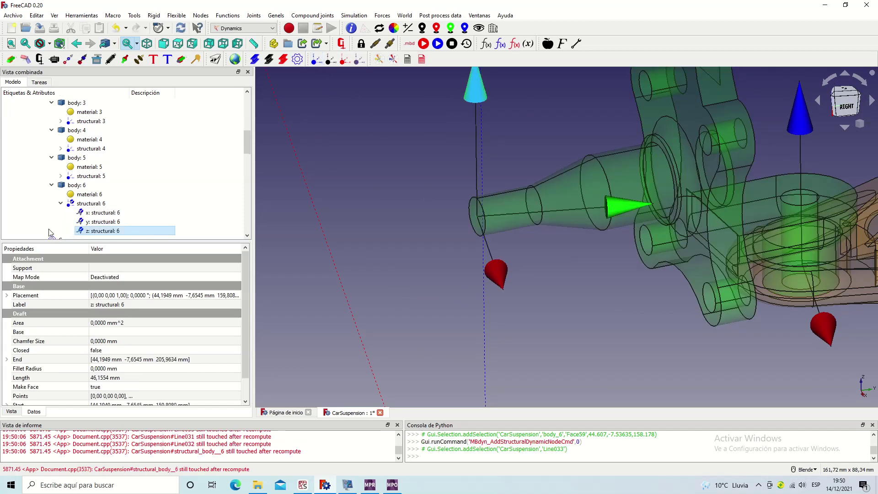
pyautogui.click(60, 203)
# Step: Select structural nodes 1 and 6 together for a hinge
pyautogui.scroll(-5, 375, 238)
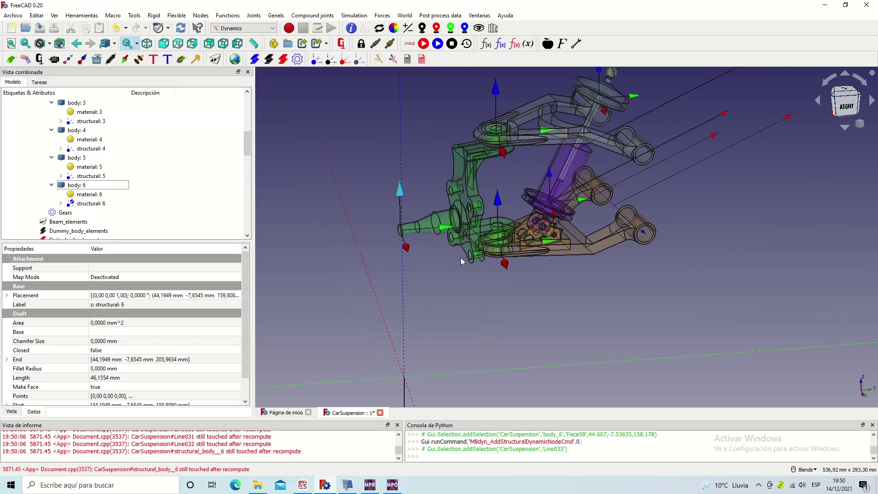
pyautogui.scroll(2, 514, 270)
pyautogui.moveTo(590, 242)
pyautogui.mouseDown(button='middle')
pyautogui.moveTo(527, 297)
pyautogui.moveTo(546, 284)
pyautogui.mouseUp(button='middle')
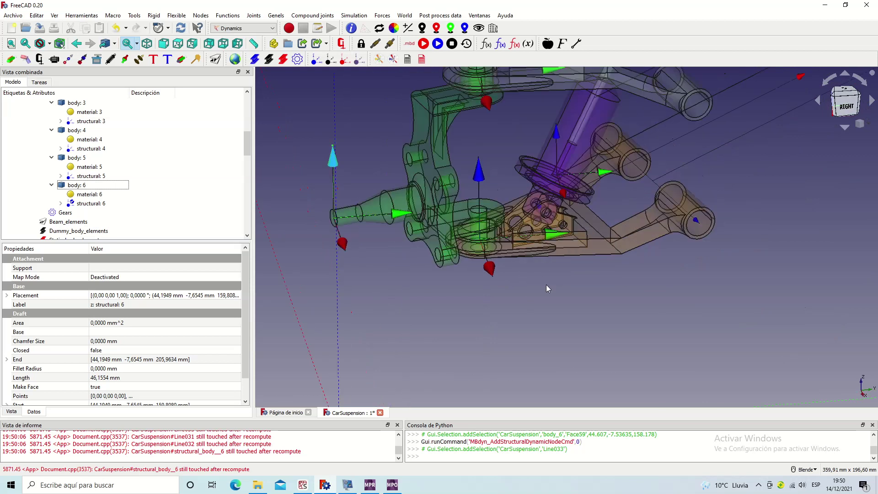
pyautogui.click(582, 245)
pyautogui.click(109, 123)
pyautogui.scroll(-2, 116, 155)
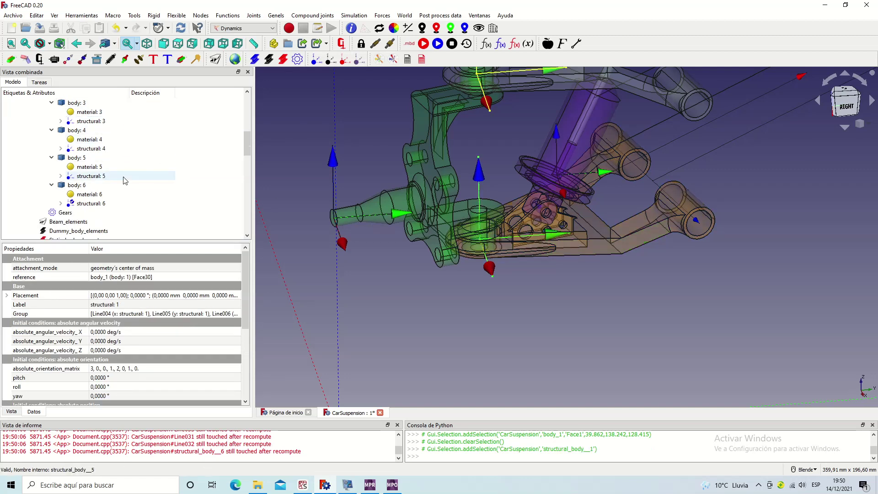
pyautogui.keyDown('ctrl'); pyautogui.click(124, 203); pyautogui.keyUp('ctrl')
pyautogui.scroll(-2, 457, 265)
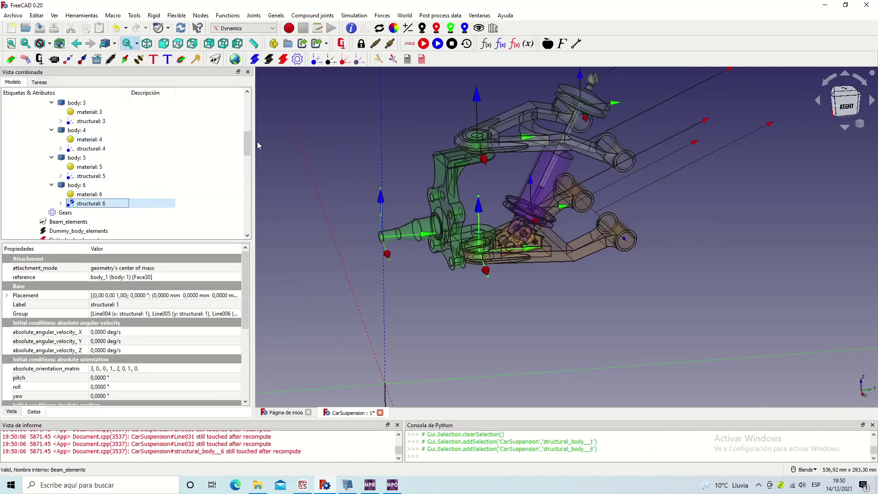
# Step: Create spherical hinge joint 8 between nodes 1 and 6, then run, animate and restore
pyautogui.click(126, 63)
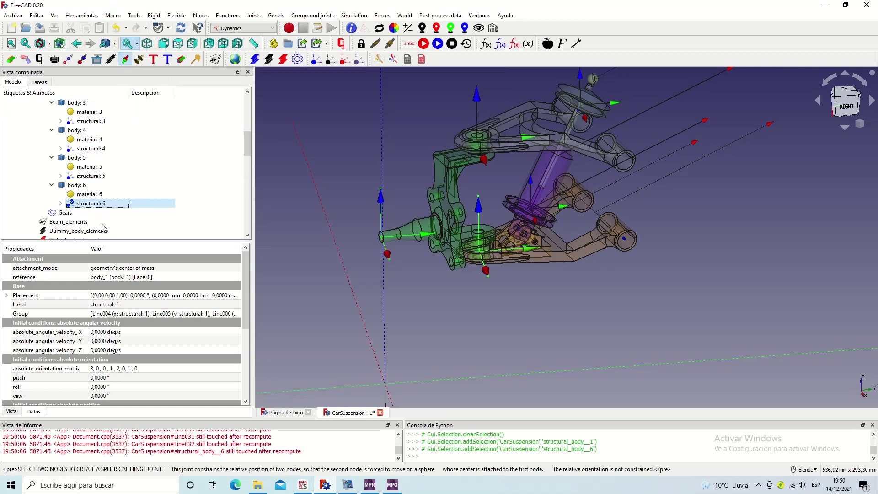
pyautogui.click(42, 217)
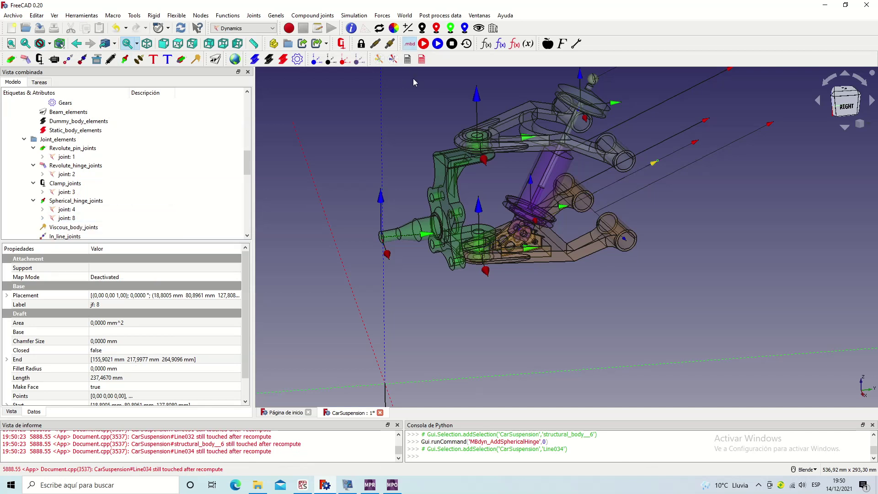
pyautogui.click(410, 44)
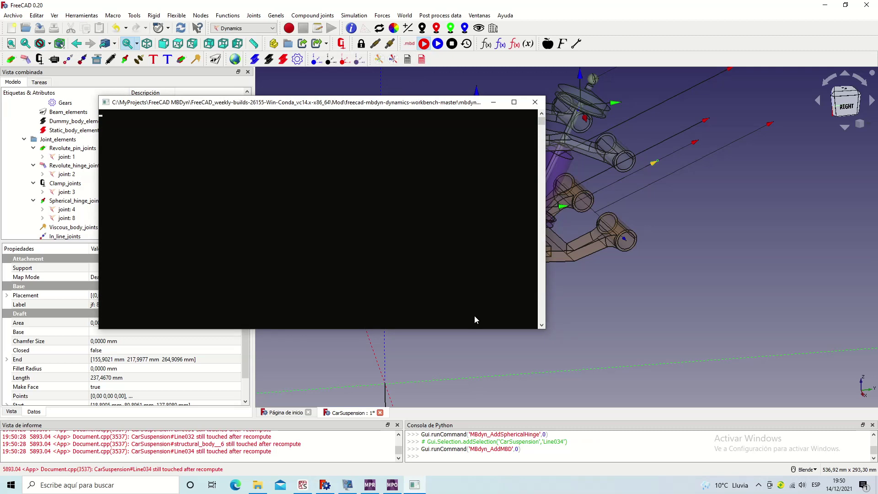
pyautogui.click(506, 292)
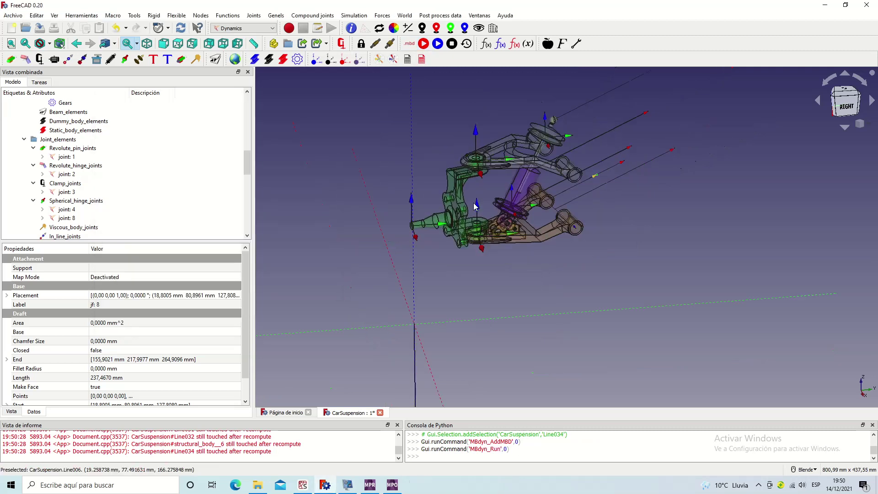
pyautogui.click(442, 46)
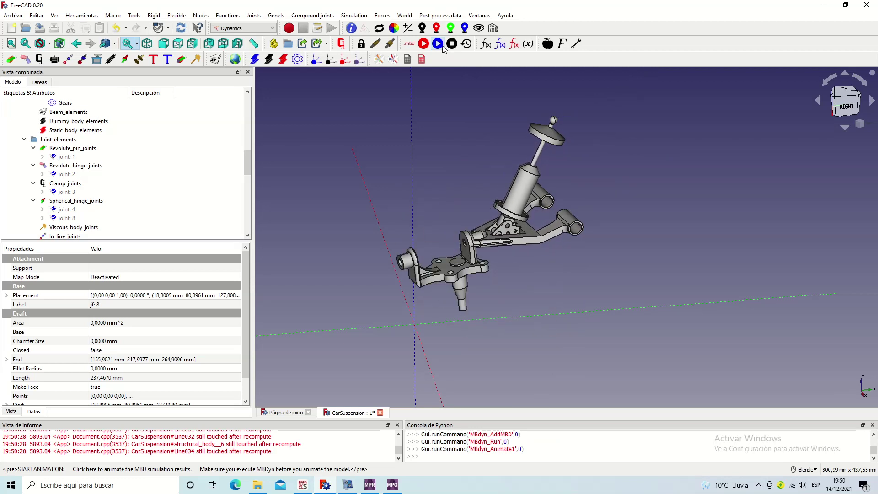
pyautogui.click(468, 43)
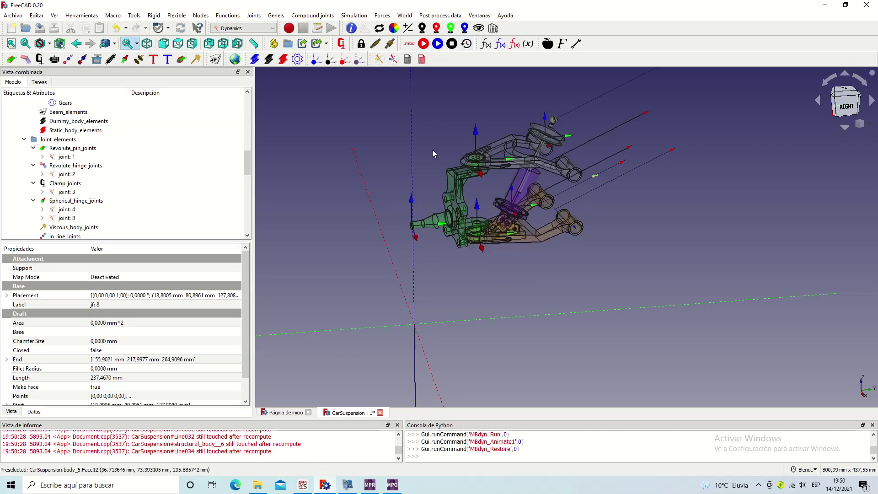
pyautogui.scroll(2, 495, 146)
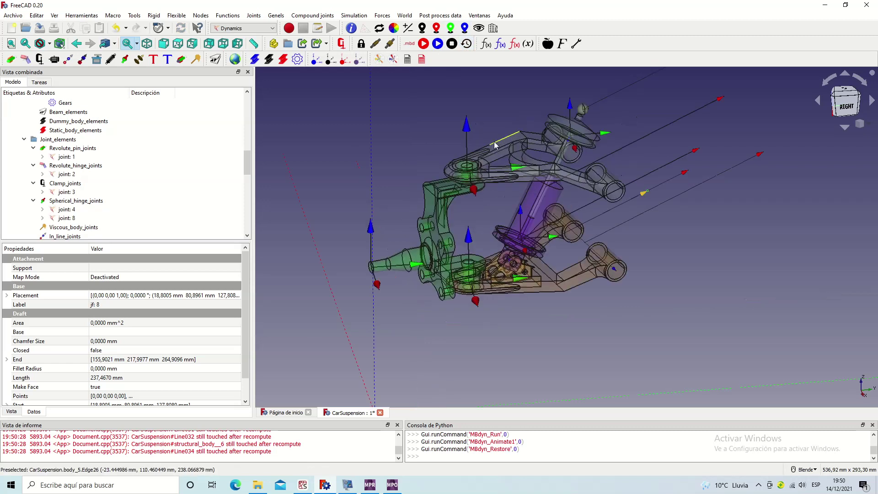
# Step: Create spherical hinge joint 9 between structural nodes 5 and 6
pyautogui.click(497, 150)
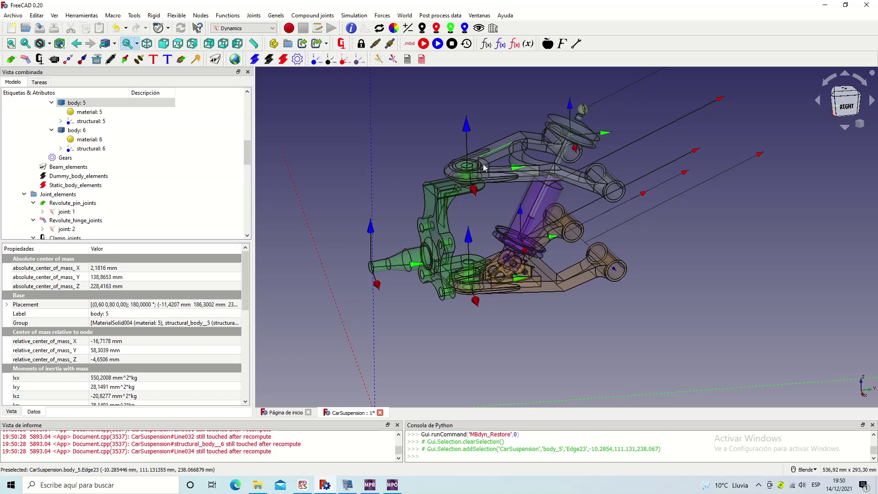
pyautogui.click(91, 120)
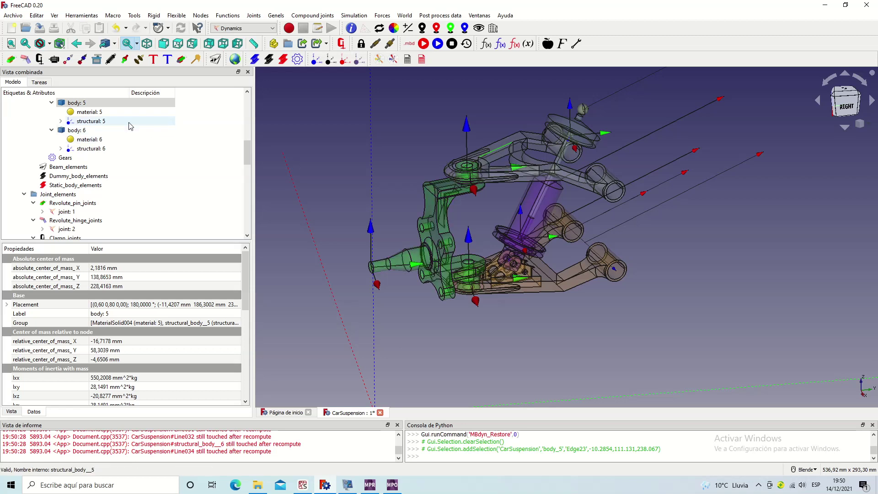
pyautogui.keyDown('ctrl'); pyautogui.click(124, 149); pyautogui.keyUp('ctrl')
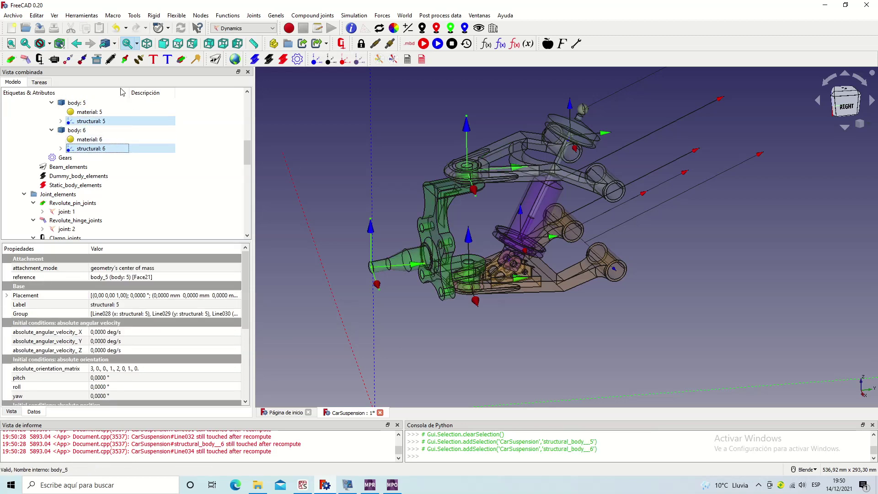
pyautogui.click(124, 64)
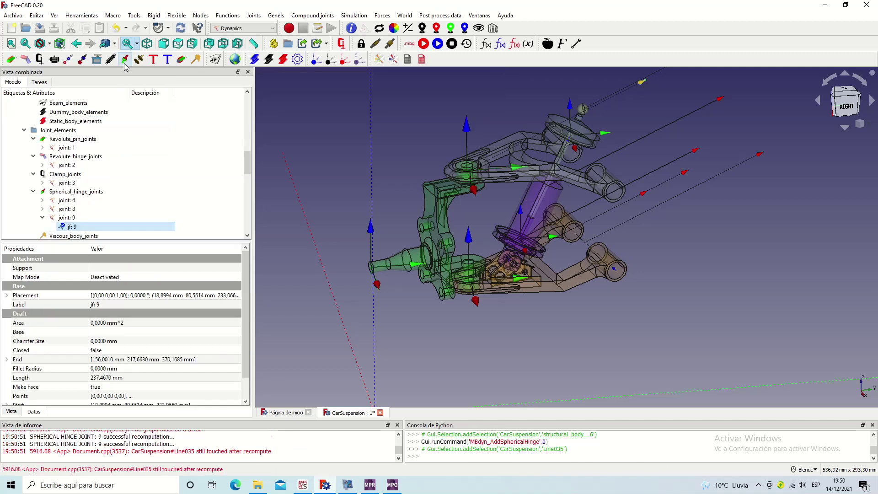
pyautogui.click(43, 218)
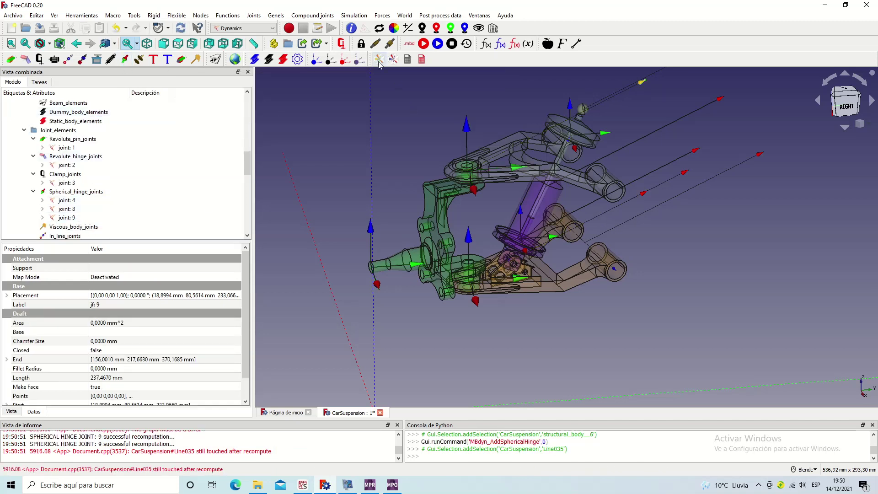
# Step: Regenerate the .mbd, run MBDyn successfully, animate the results and restore the model
pyautogui.click(408, 45)
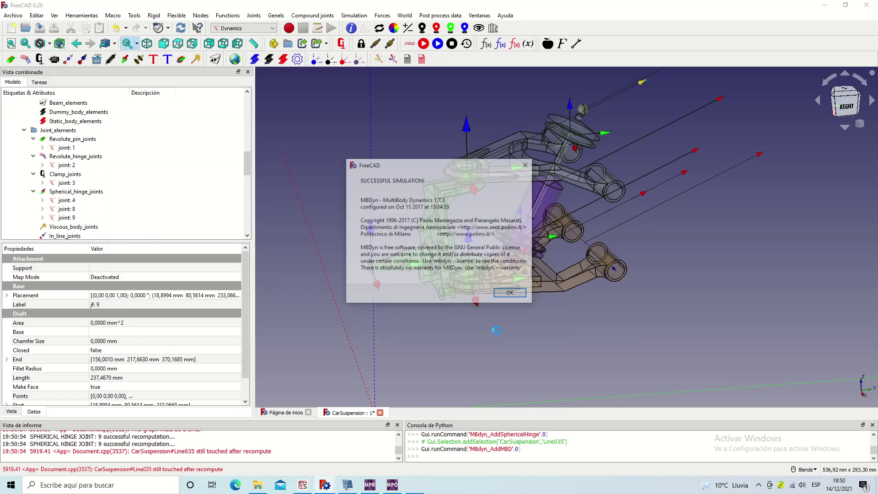
pyautogui.press('Return')
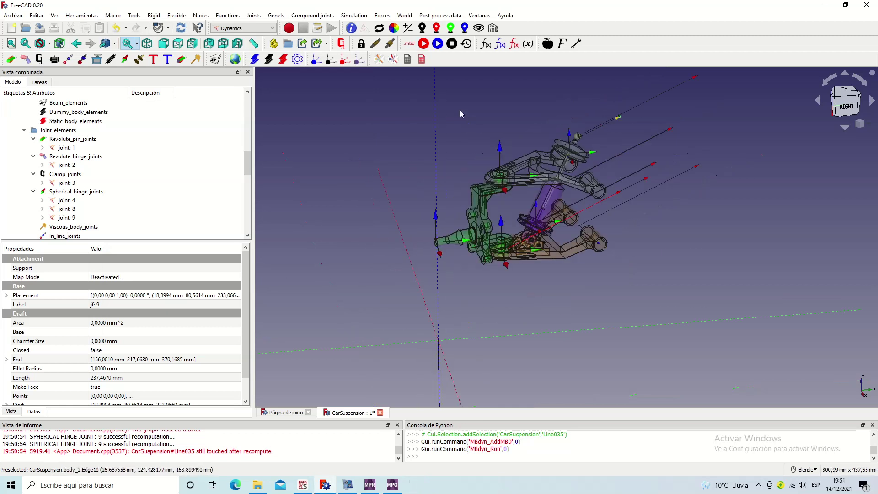
pyautogui.click(436, 44)
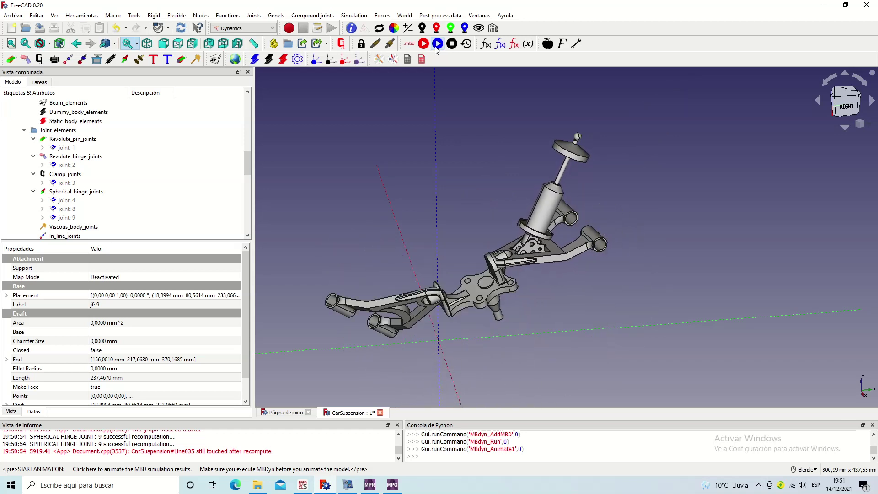
pyautogui.click(451, 44)
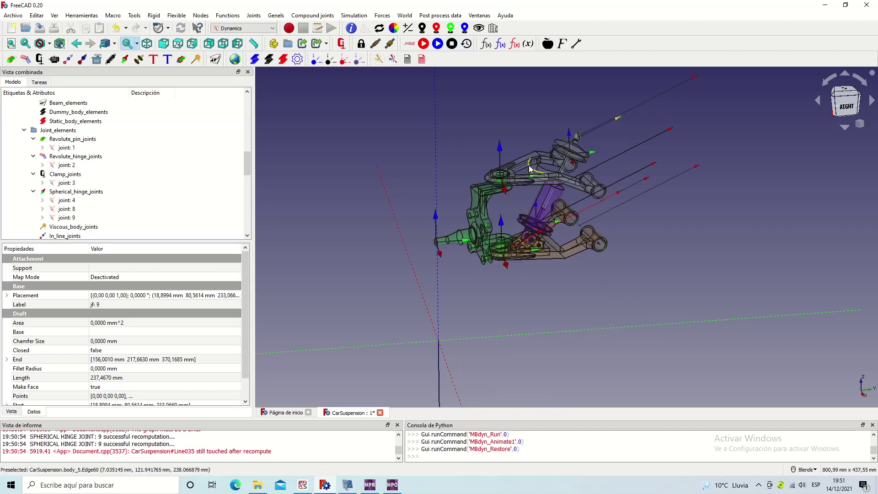
pyautogui.click(525, 167)
# Step: Select structural node 5 and the two tube-end faces 38 and 42 of body 5
pyautogui.click(90, 121)
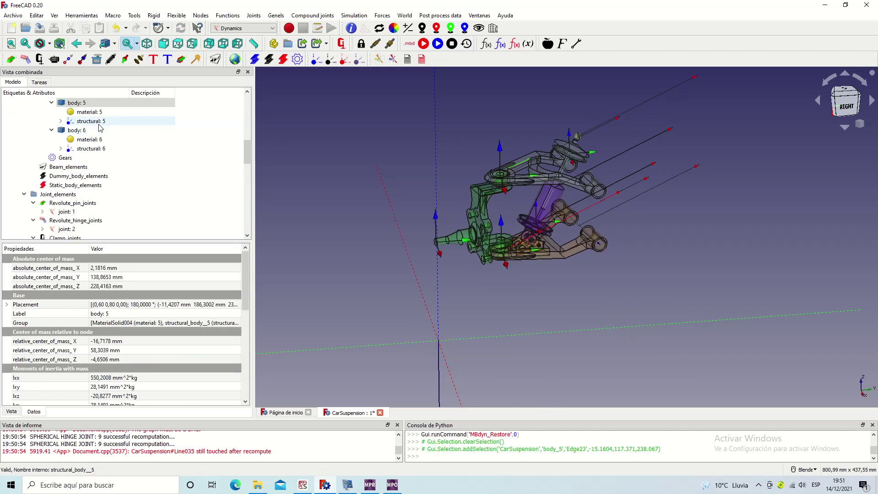
pyautogui.scroll(2, 618, 213)
pyautogui.scroll(2, 618, 210)
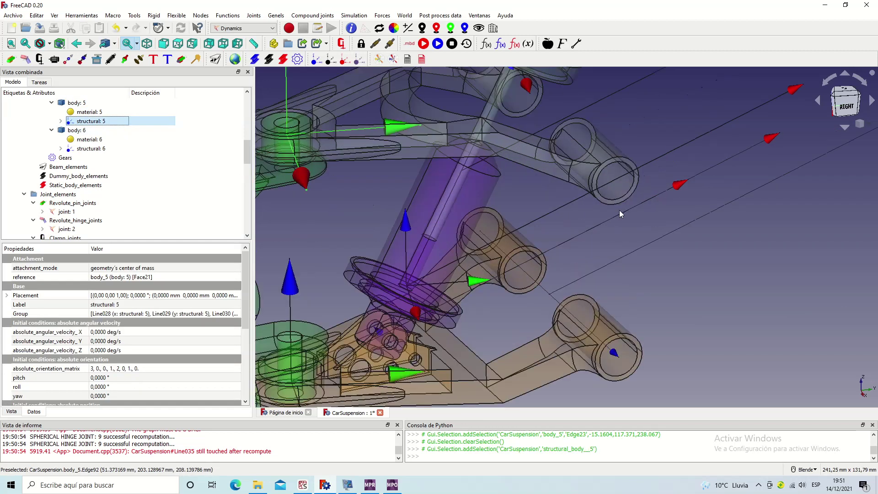
pyautogui.scroll(2, 624, 200)
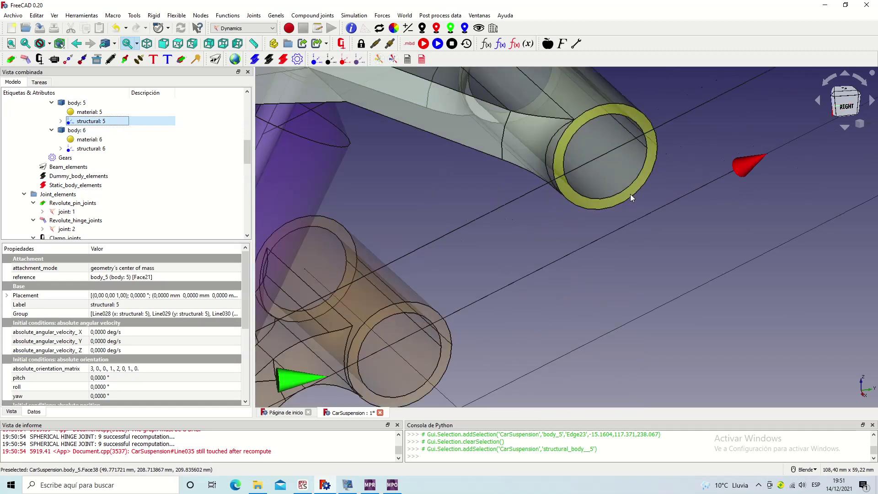
pyautogui.click(630, 194)
pyautogui.scroll(-5, 630, 193)
pyautogui.moveTo(570, 251); pyautogui.dragTo(757, 320, button='middle')
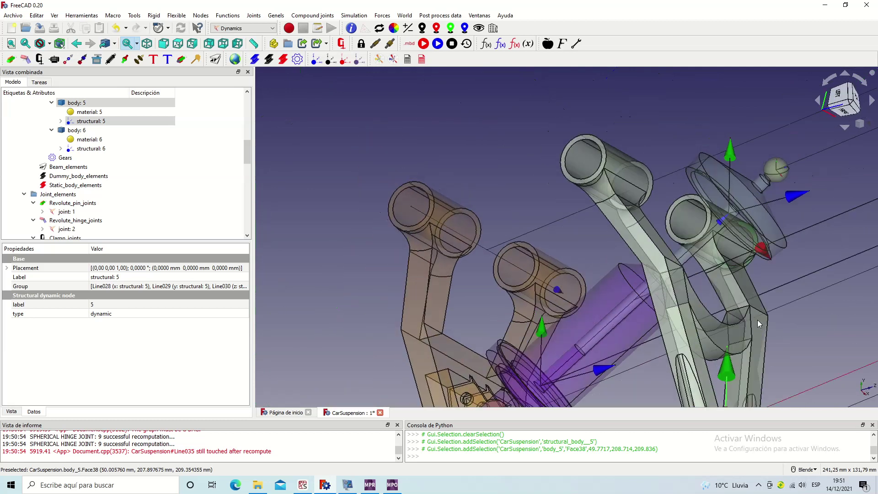
pyautogui.scroll(2, 569, 177)
pyautogui.click(568, 177)
pyautogui.scroll(-5, 569, 177)
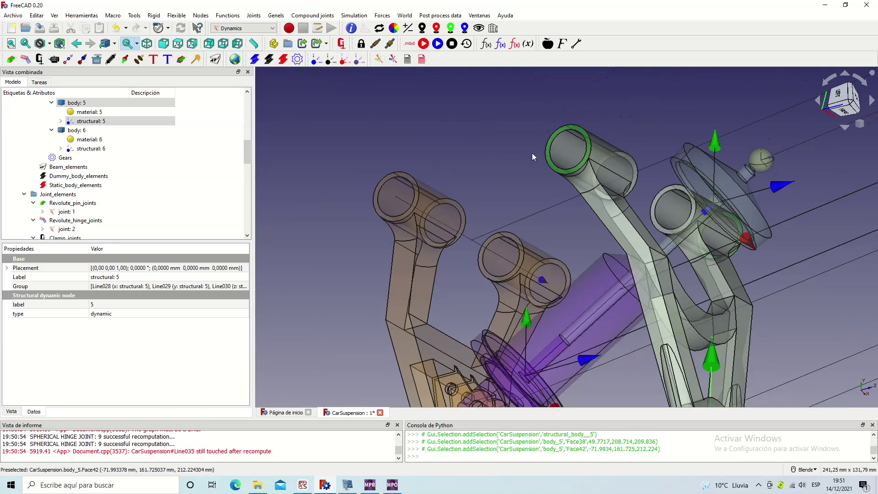
pyautogui.moveTo(531, 152); pyautogui.dragTo(560, 294, button='middle')
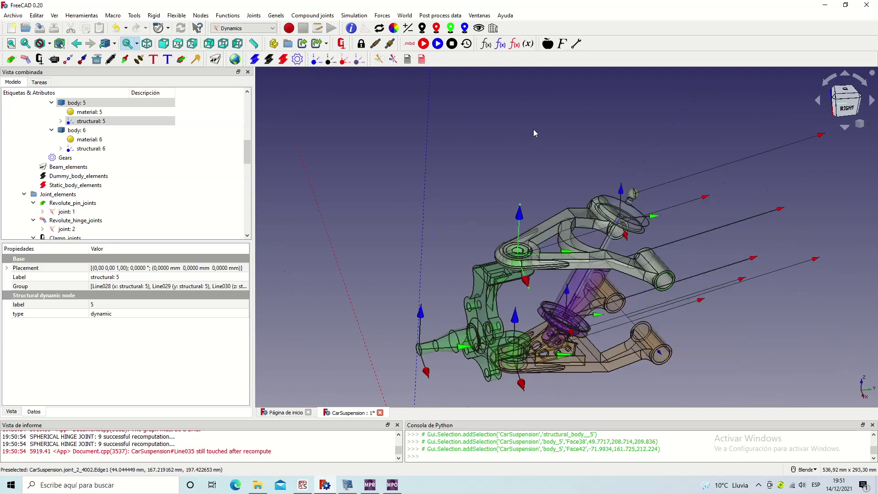
pyautogui.scroll(-3, 533, 129)
pyautogui.scroll(3, 555, 175)
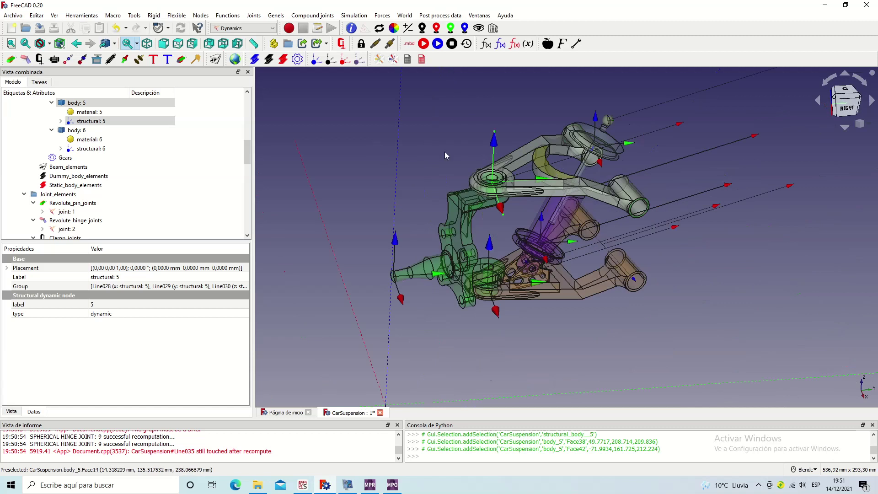
# Step: Create revolute pin joint 10 and run MBDyn, which aborts with an assembly error
pyautogui.click(11, 59)
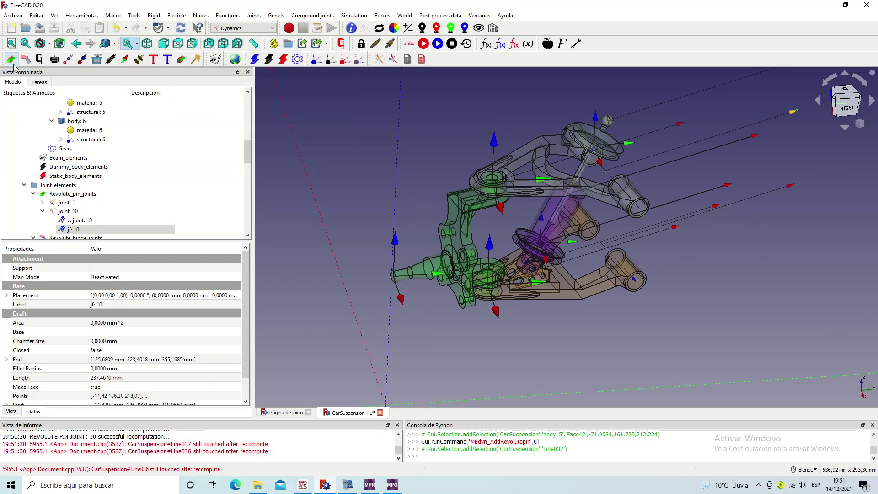
pyautogui.click(42, 212)
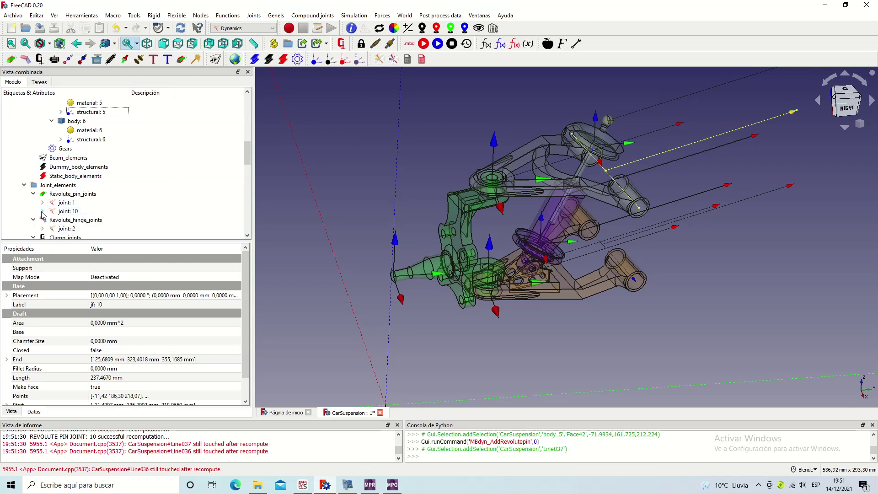
pyautogui.click(423, 44)
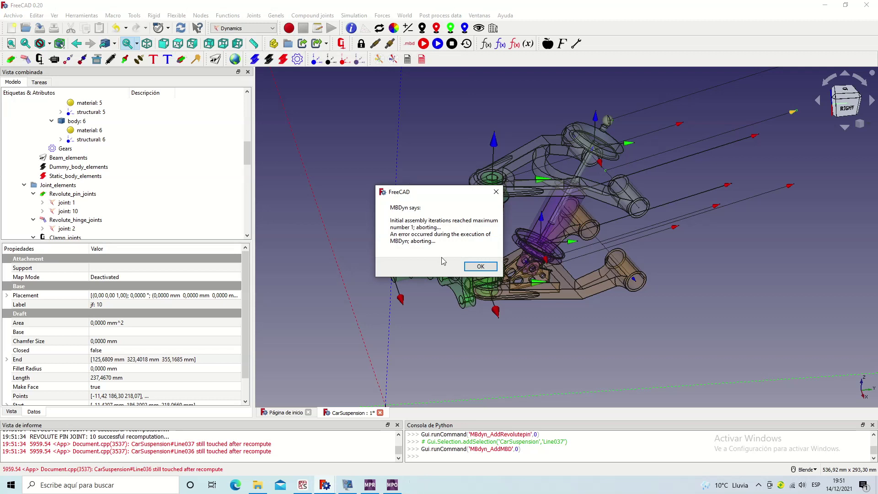
pyautogui.click(490, 270)
pyautogui.moveTo(249, 163); pyautogui.dragTo(250, 233)
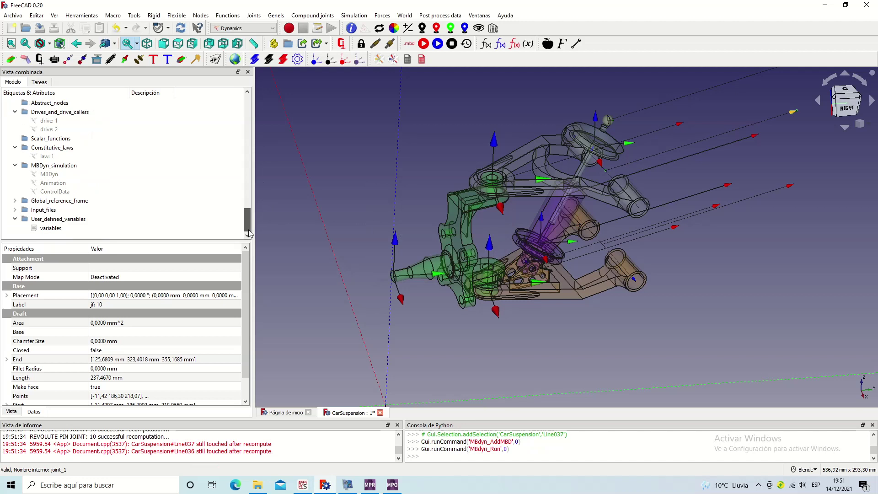
# Step: Raise law 1's stiffness from 5.e3 to 5.e6 and begin editing its viscosity
pyautogui.click(47, 156)
pyautogui.click(154, 287)
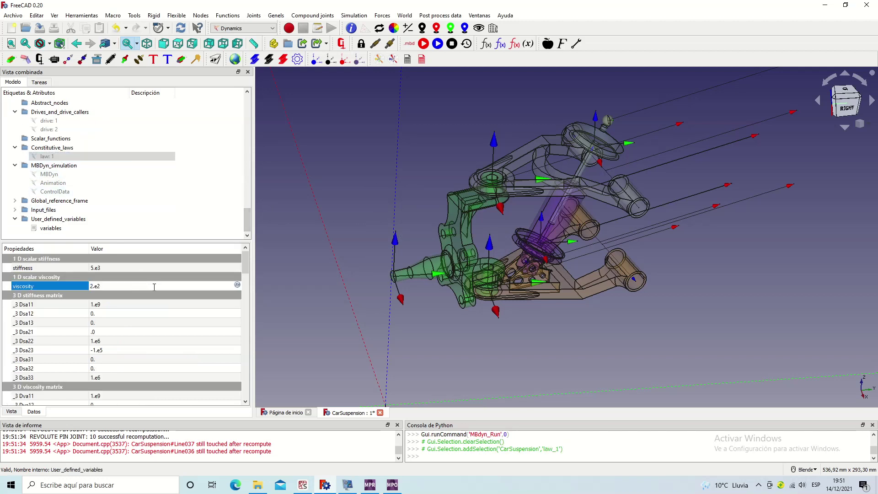
pyautogui.click(133, 268)
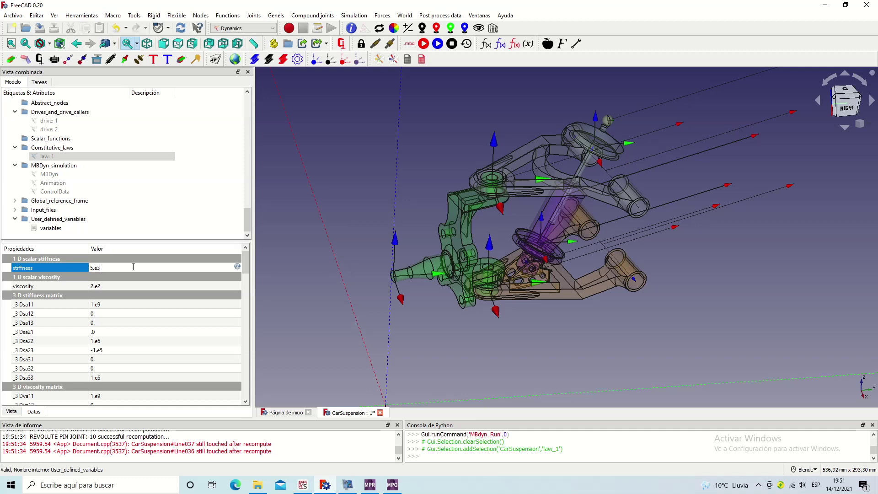
pyautogui.press('BackSpace')
pyautogui.write('6')
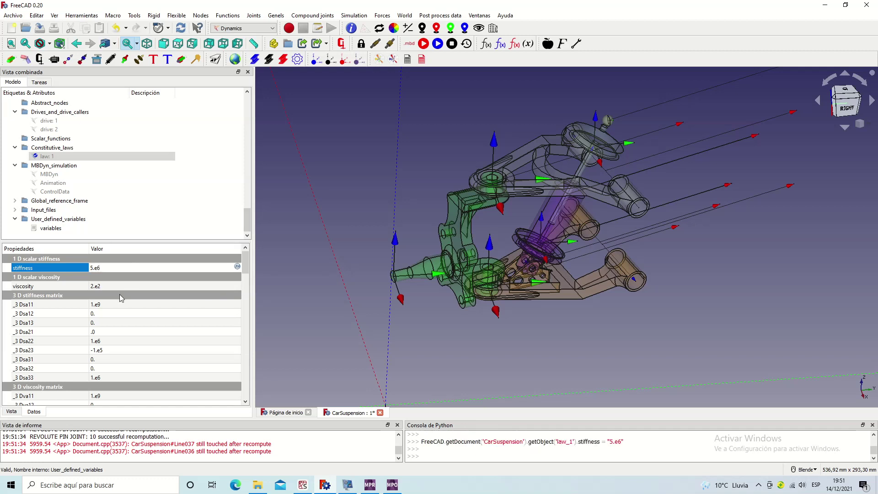
pyautogui.click(134, 286)
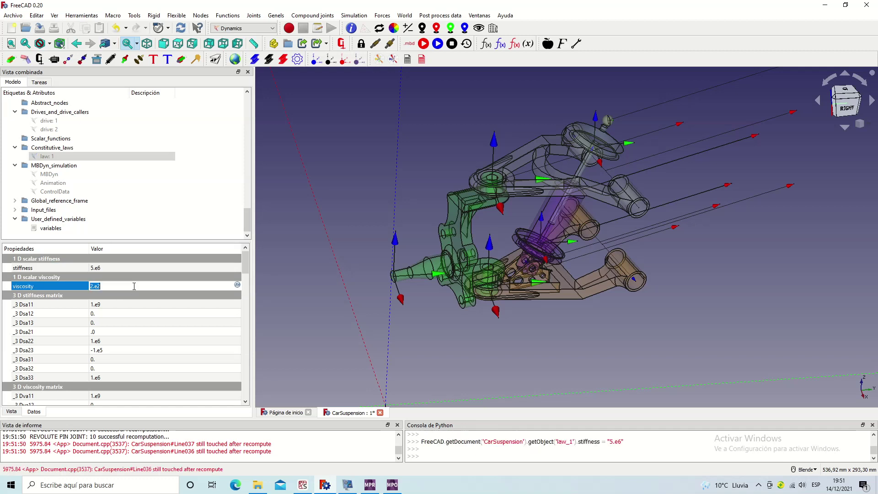
pyautogui.press('BackSpace')
# Step: Retry the run, dismiss the assembly error, and undo law 1 back to 5.e3 and 2.e2
pyautogui.click(377, 73)
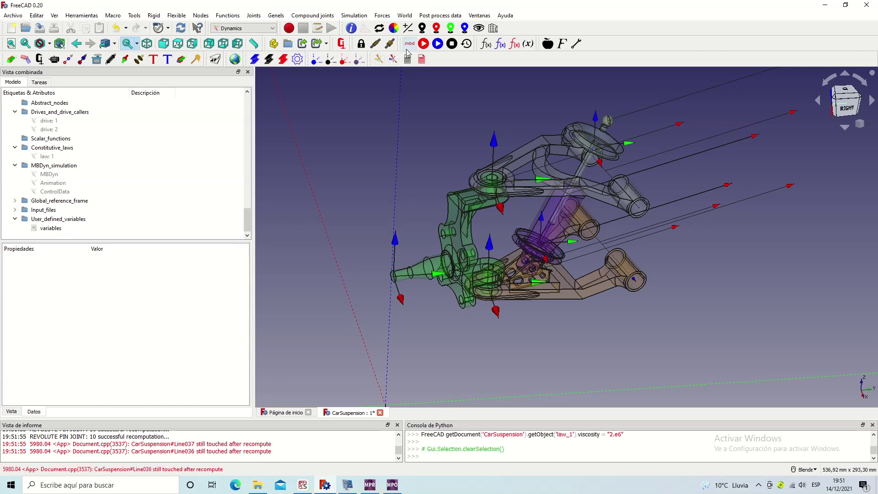
pyautogui.click(426, 46)
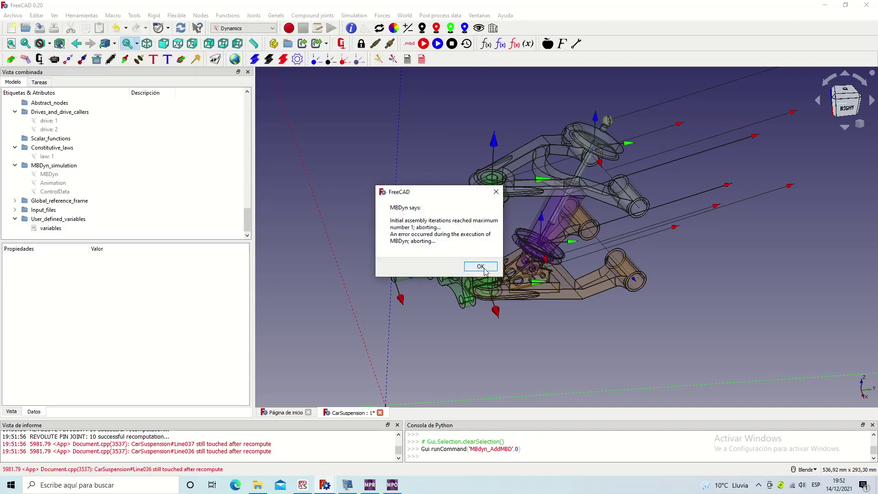
pyautogui.click(480, 267)
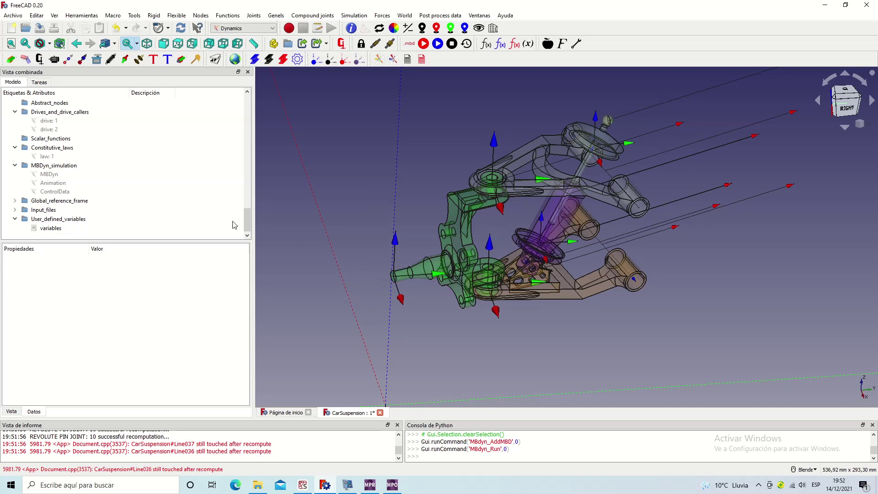
pyautogui.click(83, 159)
pyautogui.hotkey('ctrl', 'z')
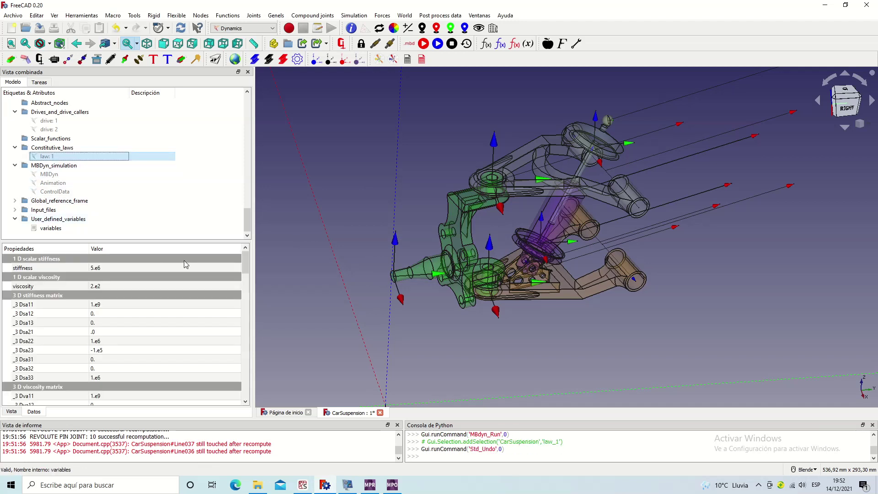
pyautogui.hotkey('ctrl', 'z')
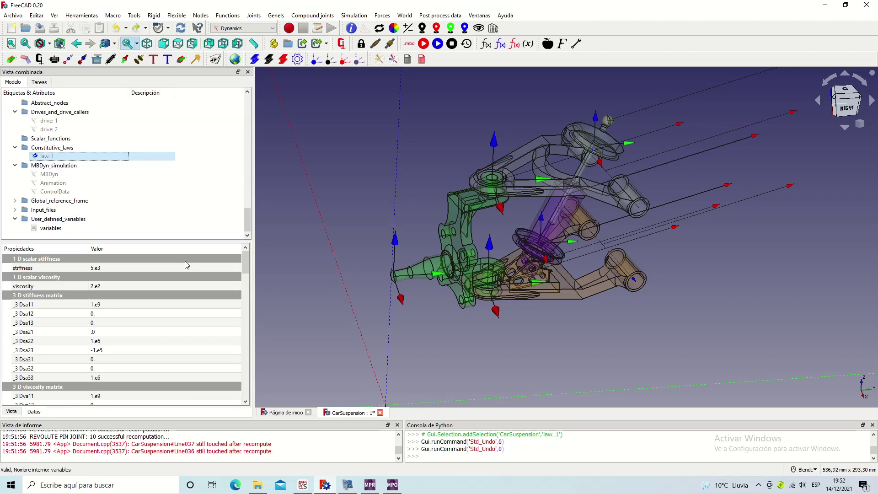
# Step: Set law 1's stiffness to 5.e1 and its viscosity to 2.e1
pyautogui.moveTo(567, 300)
pyautogui.mouseDown(button='middle')
pyautogui.moveTo(604, 346)
pyautogui.moveTo(590, 261)
pyautogui.moveTo(553, 286)
pyautogui.mouseUp(button='middle')
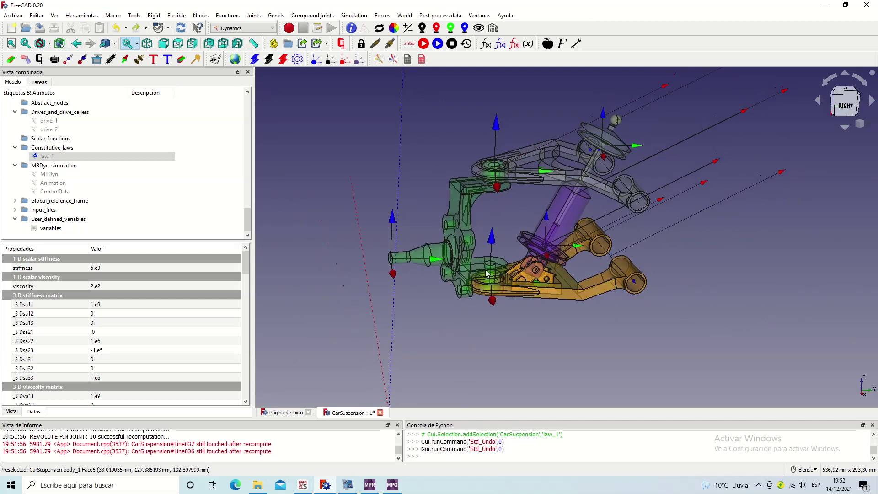
pyautogui.scroll(2, 183, 188)
pyautogui.scroll(2, 183, 188)
pyautogui.scroll(2, 183, 188)
pyautogui.scroll(1, 183, 189)
pyautogui.scroll(-2, 182, 188)
pyautogui.scroll(-2, 182, 188)
pyautogui.scroll(-1, 182, 188)
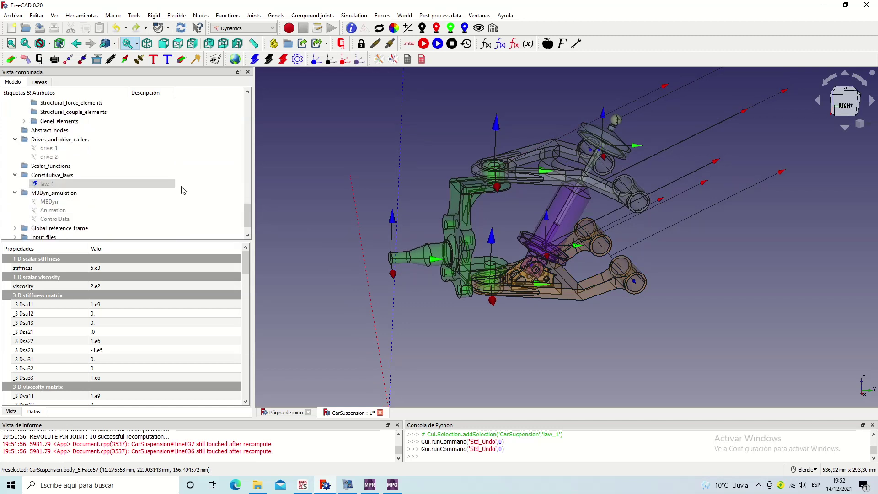
pyautogui.click(118, 268)
pyautogui.press('BackSpace')
pyautogui.write('1')
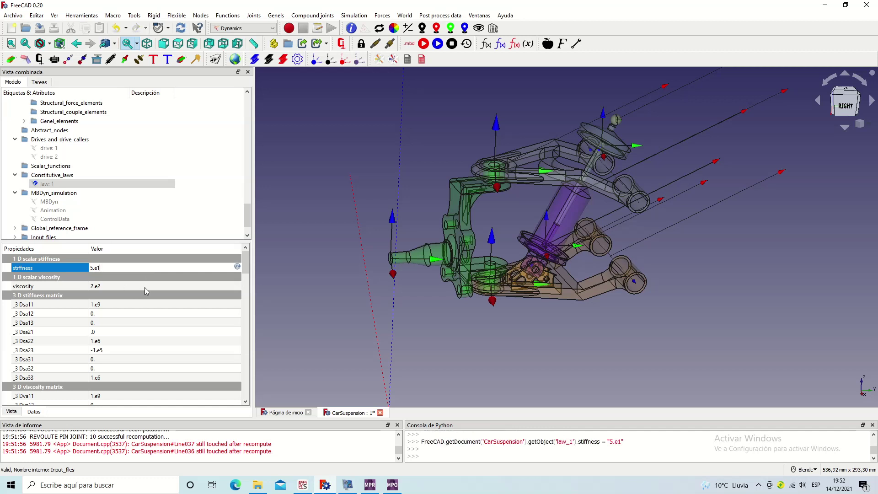
pyautogui.click(145, 287)
pyautogui.press('BackSpace')
pyautogui.write('1')
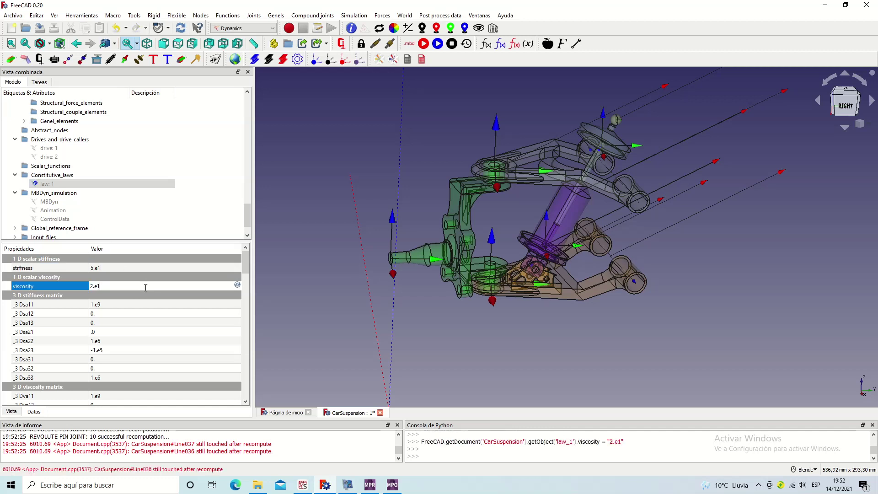
# Step: Run MBDyn with the softened law, animate the motion, and restore the assembly pose
pyautogui.click(421, 45)
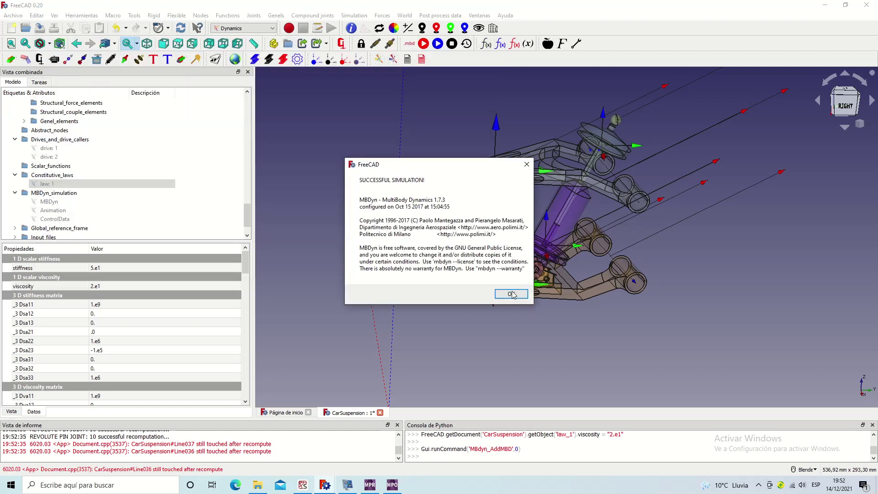
pyautogui.click(512, 294)
pyautogui.click(441, 46)
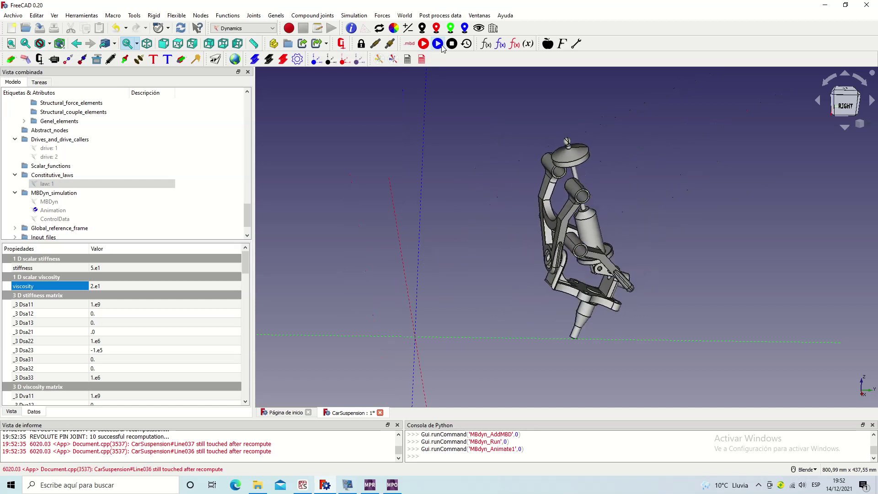
pyautogui.click(469, 45)
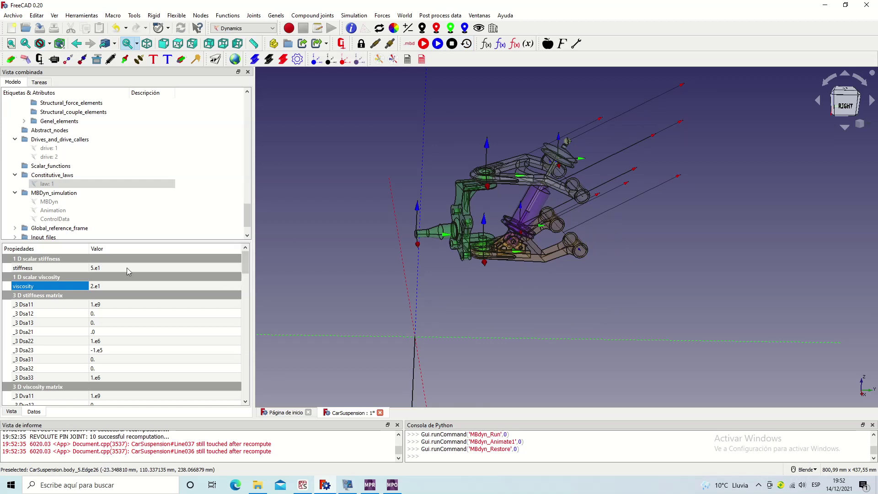
pyautogui.scroll(2, 503, 212)
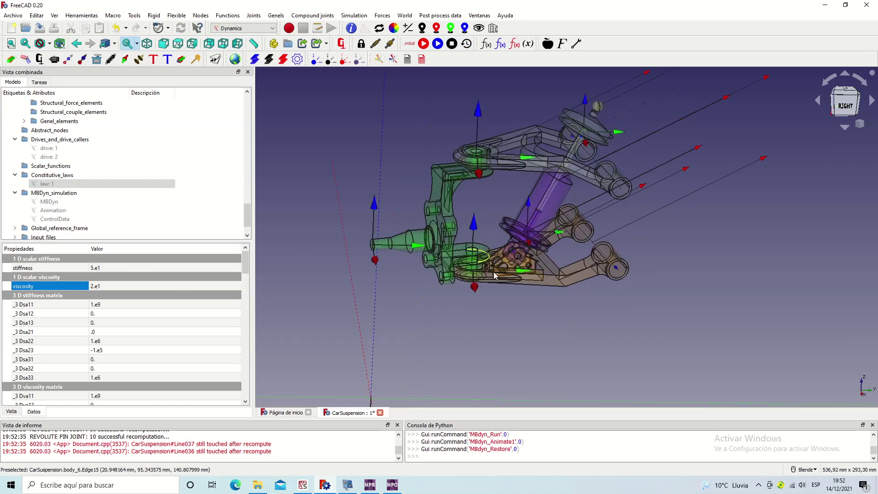
pyautogui.click(562, 281)
# Step: Add structural force 1 on body 1's structural node
pyautogui.scroll(2, 133, 139)
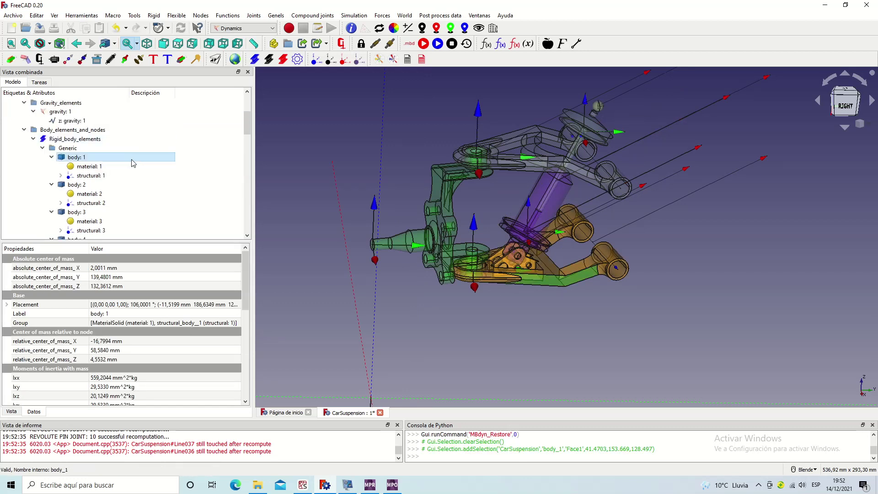
pyautogui.click(125, 177)
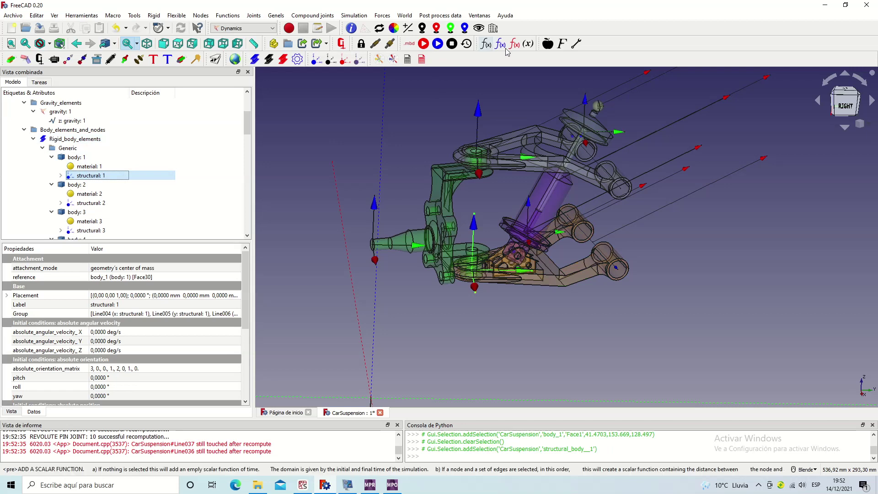
pyautogui.click(562, 44)
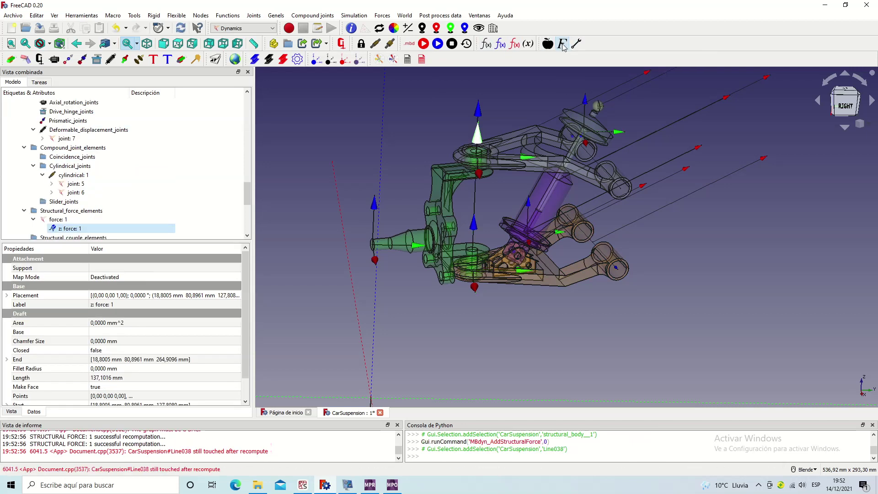
pyautogui.click(105, 221)
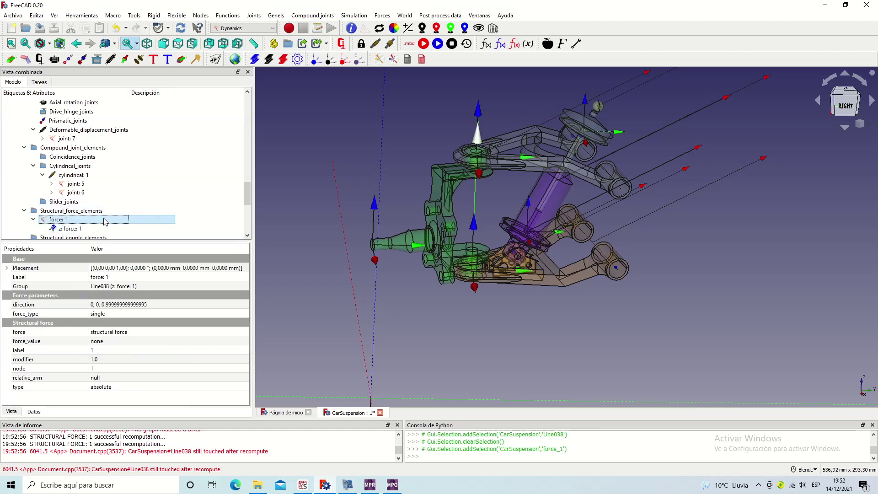
pyautogui.click(33, 220)
pyautogui.moveTo(247, 195); pyautogui.dragTo(248, 238)
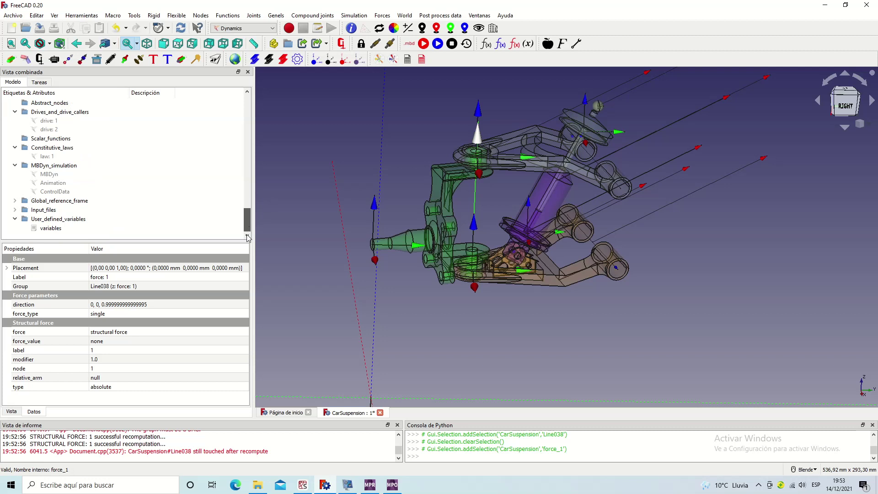
# Step: Plot the drive: 2 sine function to check it
pyautogui.click(72, 132)
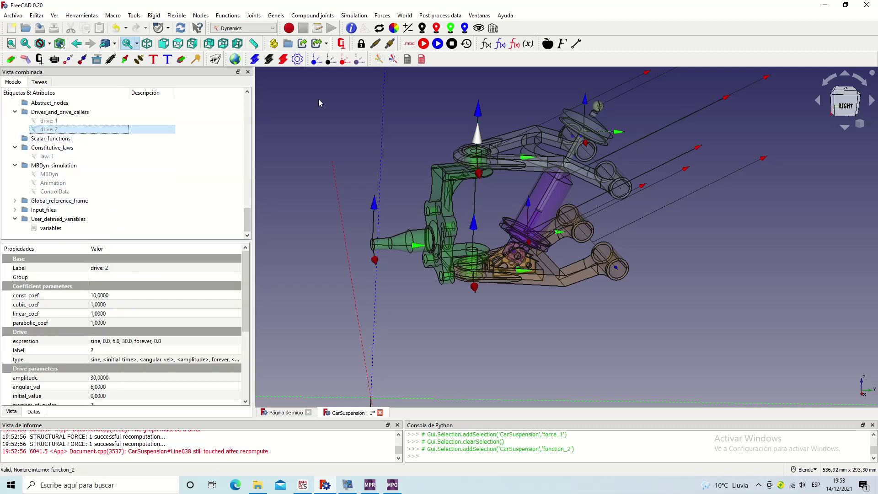
pyautogui.click(392, 60)
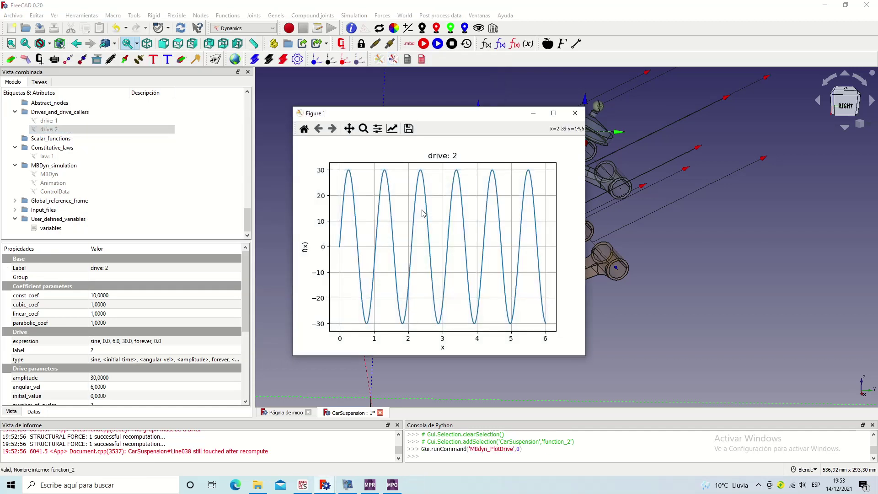
pyautogui.click(575, 113)
pyautogui.moveTo(247, 224)
pyautogui.mouseDown()
pyautogui.moveTo(247, 207)
pyautogui.moveTo(246, 216)
pyautogui.mouseUp()
# Step: Set force 1's value to drive: 2 with modifier *1.0
pyautogui.click(58, 137)
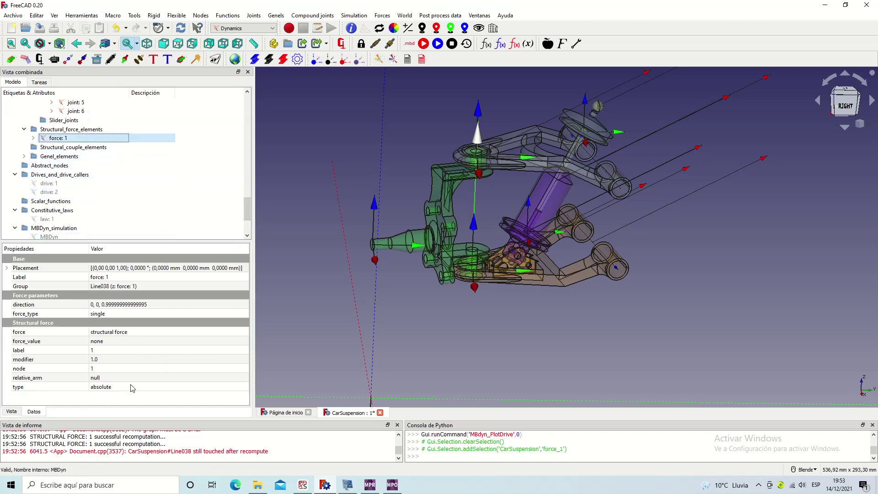
pyautogui.click(141, 342)
pyautogui.write('drive: ')
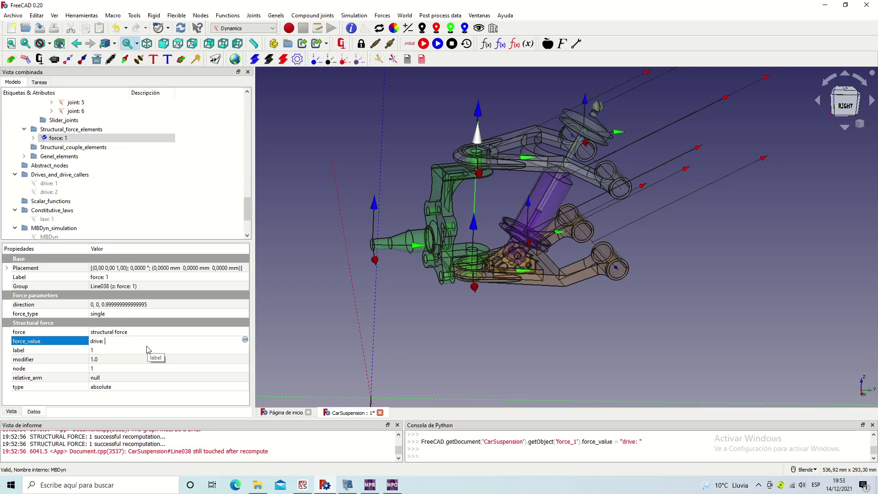
pyautogui.write('2')
pyautogui.click(124, 361)
pyautogui.write('*')
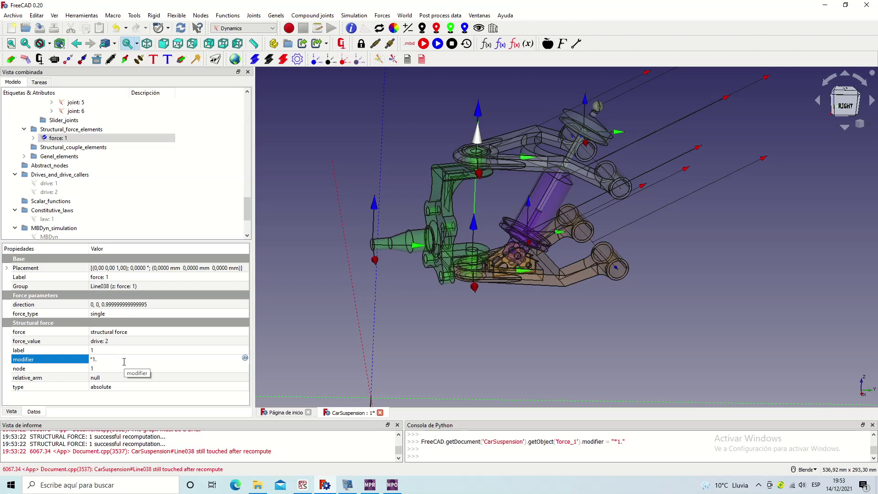
pyautogui.click(297, 254)
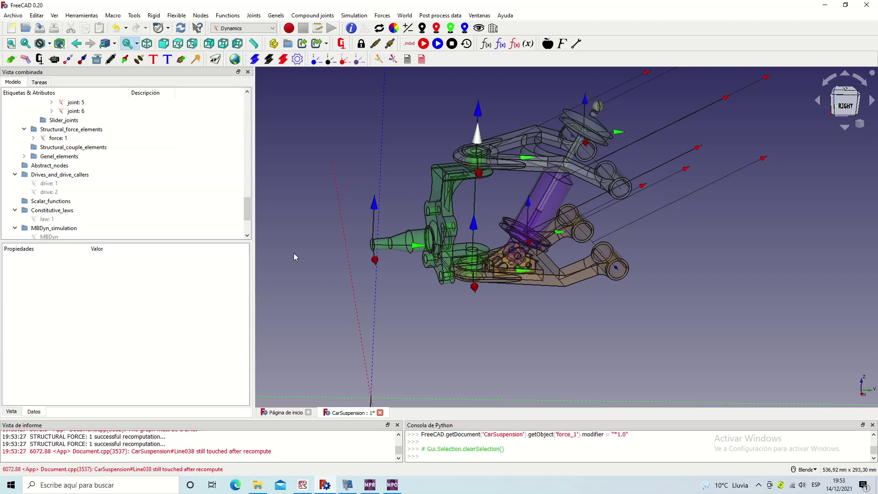
# Step: Rerun MBDyn with force 1, animate the result, and restore the model
pyautogui.click(423, 47)
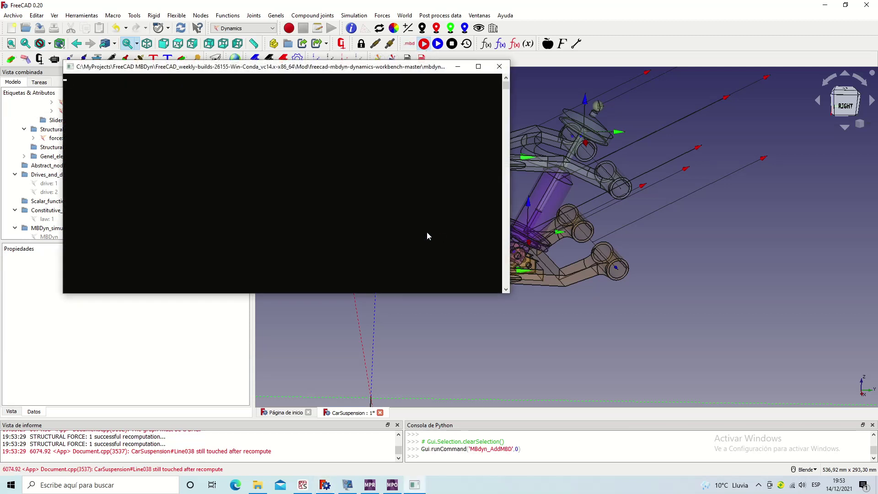
pyautogui.click(511, 294)
pyautogui.click(439, 45)
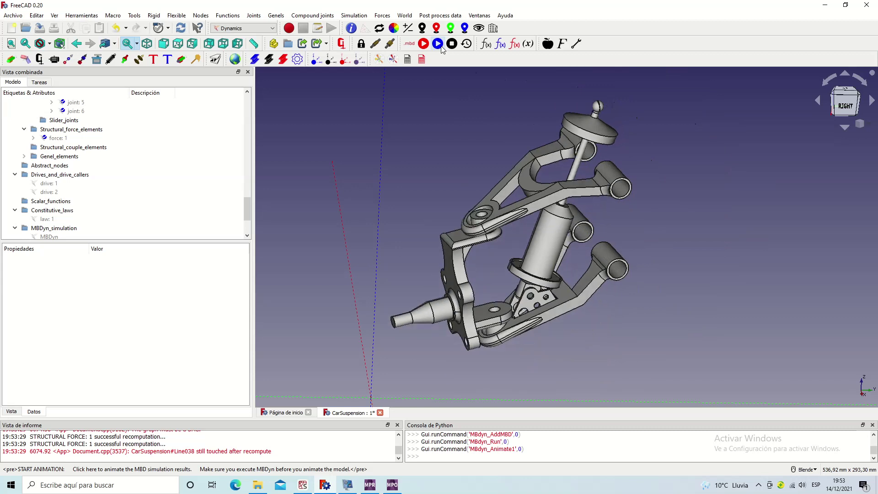
pyautogui.click(469, 49)
# Step: Select law 1 and start editing its 2.e1 viscosity
pyautogui.scroll(-3, 107, 203)
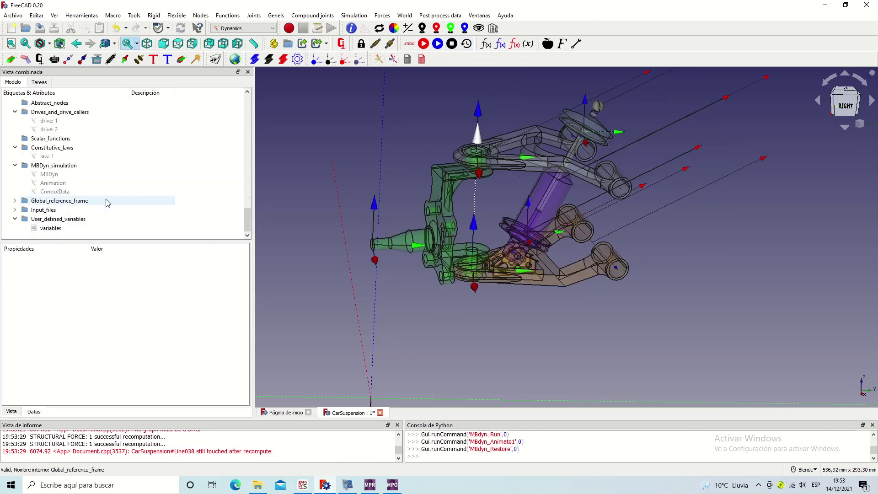
pyautogui.click(68, 156)
pyautogui.click(143, 286)
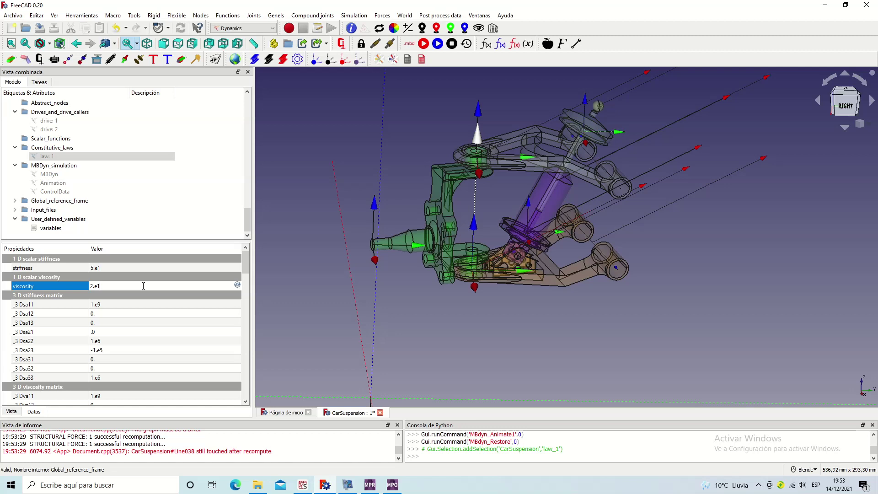
# Step: Set law: 1 to viscosity 2.e2 and stiffness 5.e3, then run MBDyn and dismiss its error
pyautogui.press('BackSpace')
pyautogui.write('2')
pyautogui.click(112, 269)
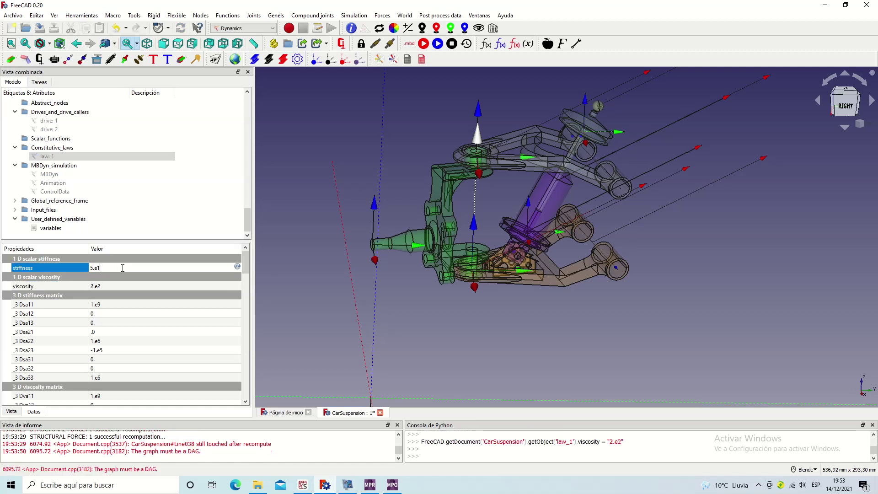
pyautogui.press('BackSpace')
pyautogui.write('3')
pyautogui.click(327, 256)
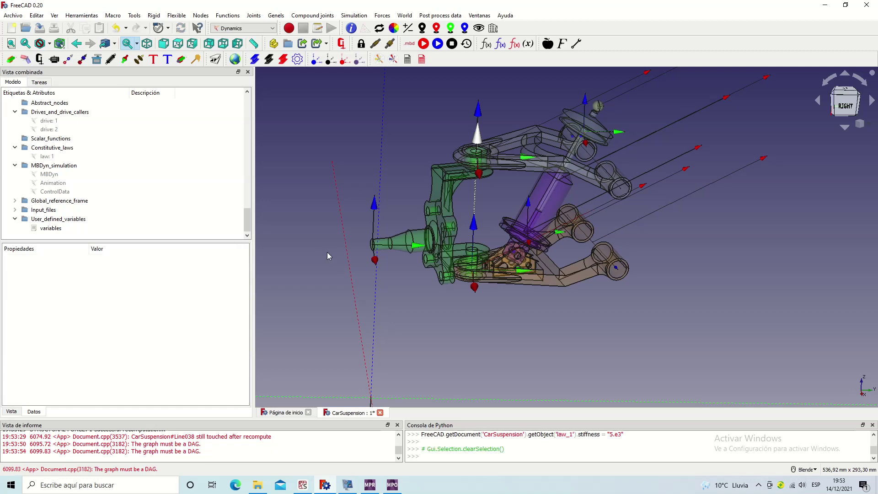
pyautogui.click(412, 45)
pyautogui.click(423, 43)
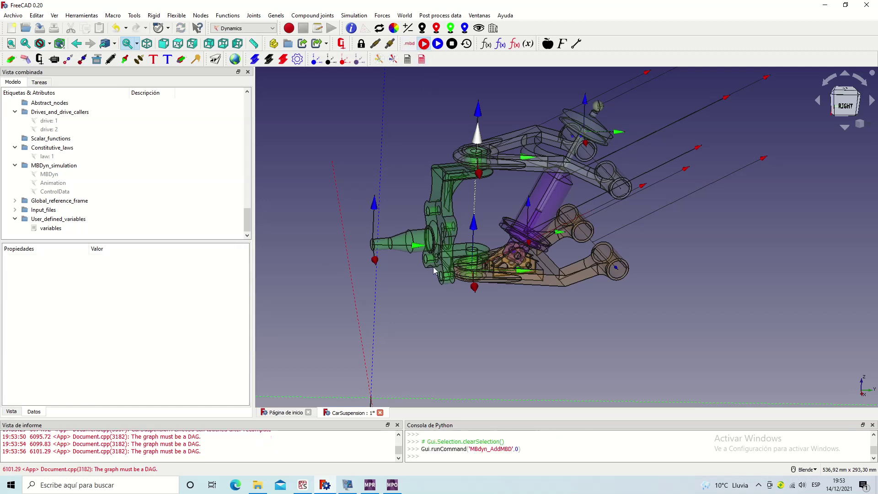
pyautogui.click(480, 266)
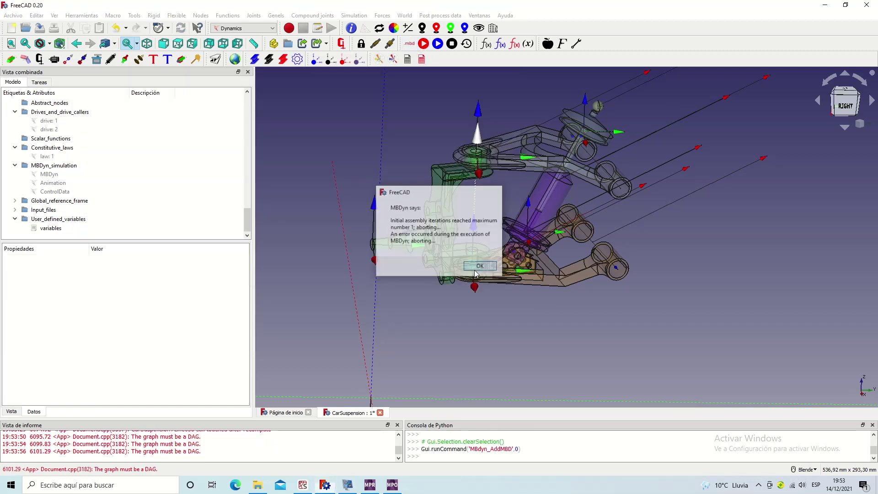
# Step: Raise law: 1 stiffness to 5.e4 and rerun MBDyn, which still aborts on assembly
pyautogui.click(77, 160)
pyautogui.click(116, 267)
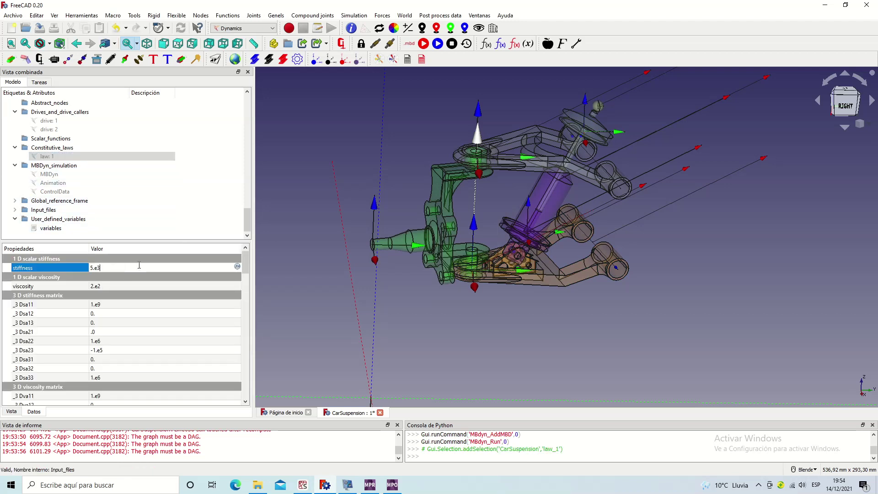
pyautogui.press('BackSpace')
pyautogui.write('4')
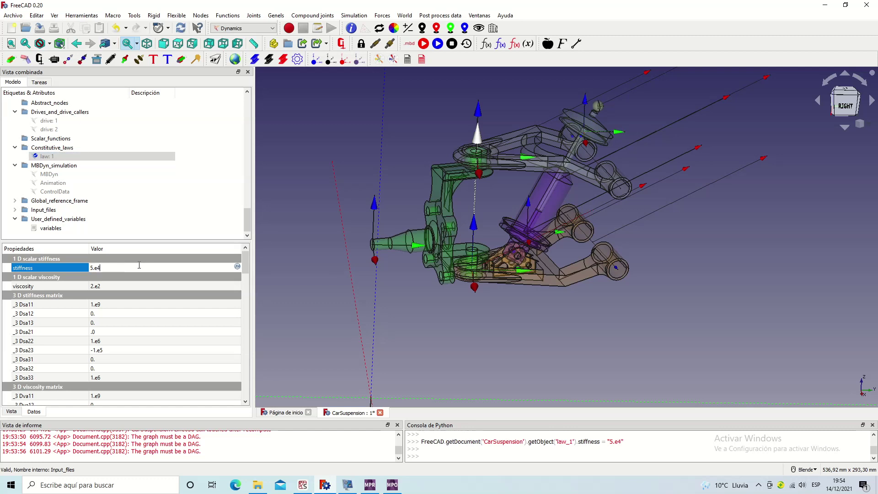
pyautogui.click(423, 44)
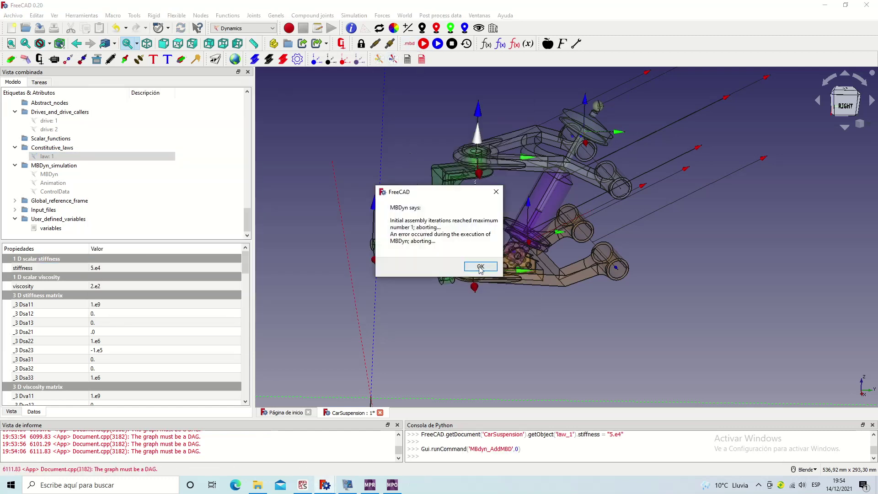
pyautogui.click(480, 266)
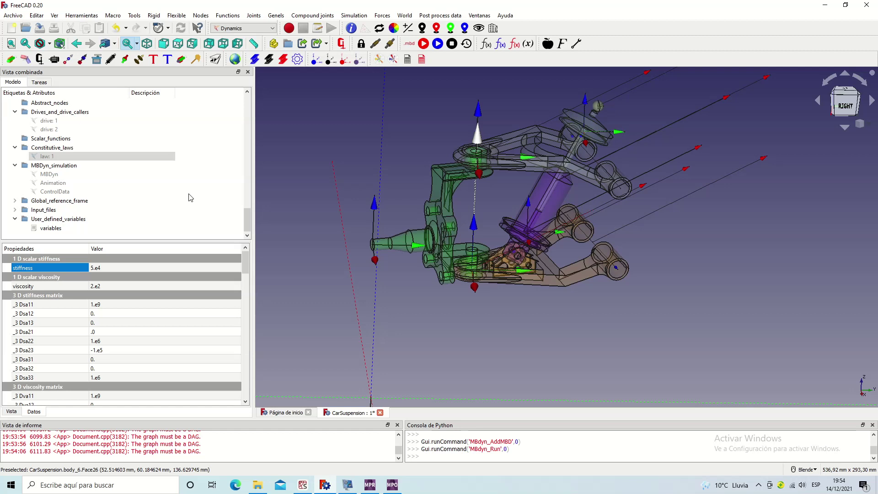
# Step: Set drive: 2's initial_time to 0.5 s
pyautogui.click(70, 130)
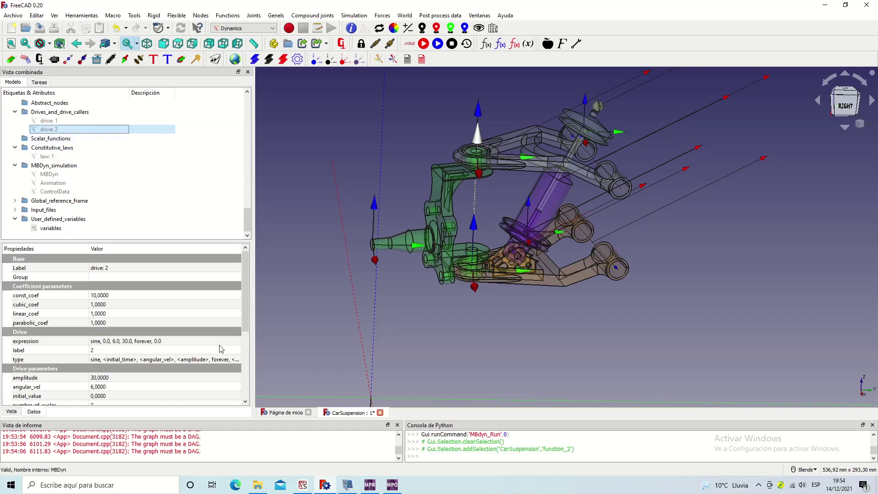
pyautogui.moveTo(246, 298); pyautogui.dragTo(247, 379)
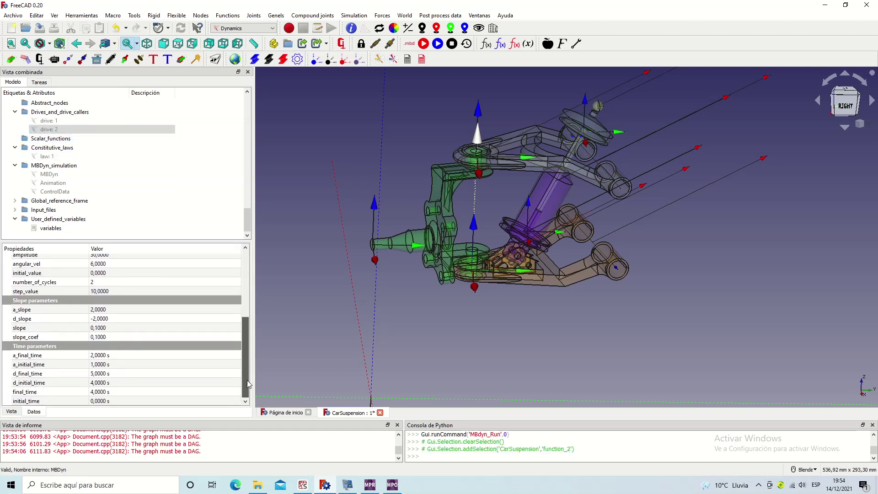
pyautogui.click(166, 403)
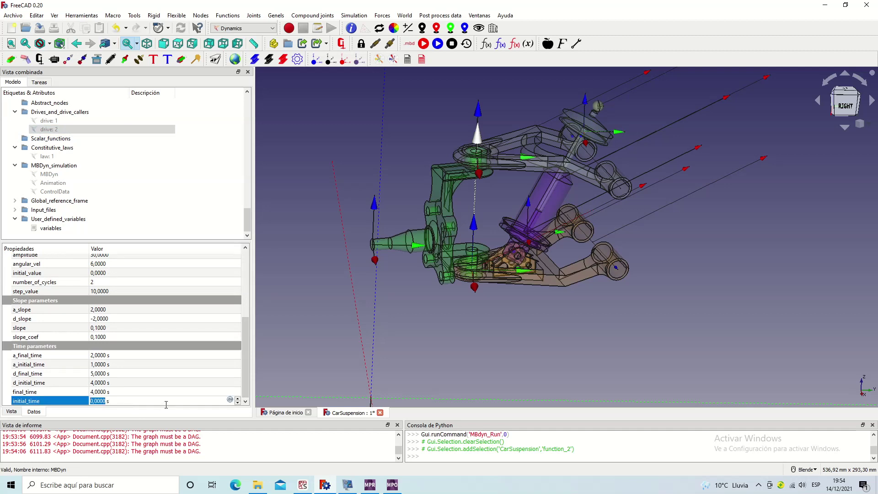
pyautogui.write('0,')
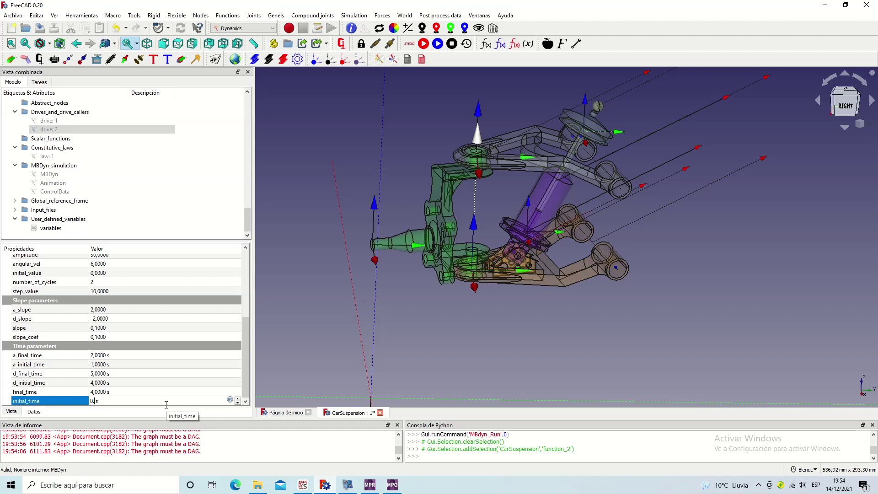
pyautogui.write('5')
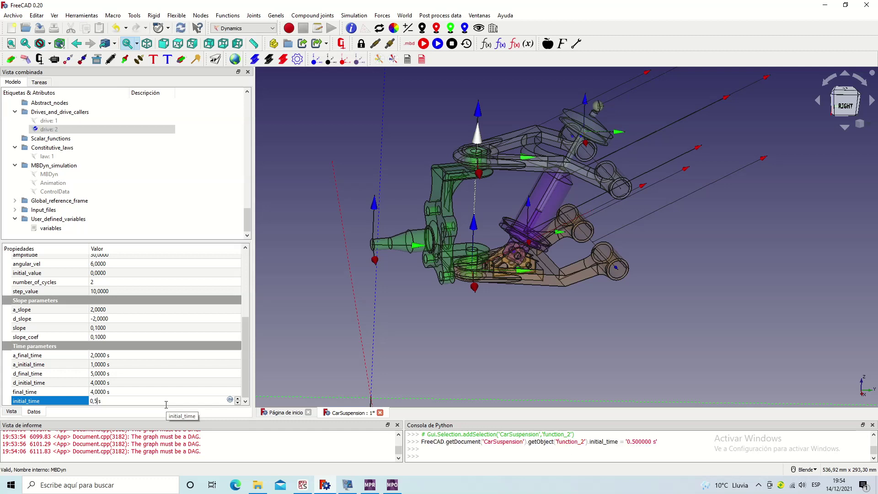
pyautogui.click(86, 122)
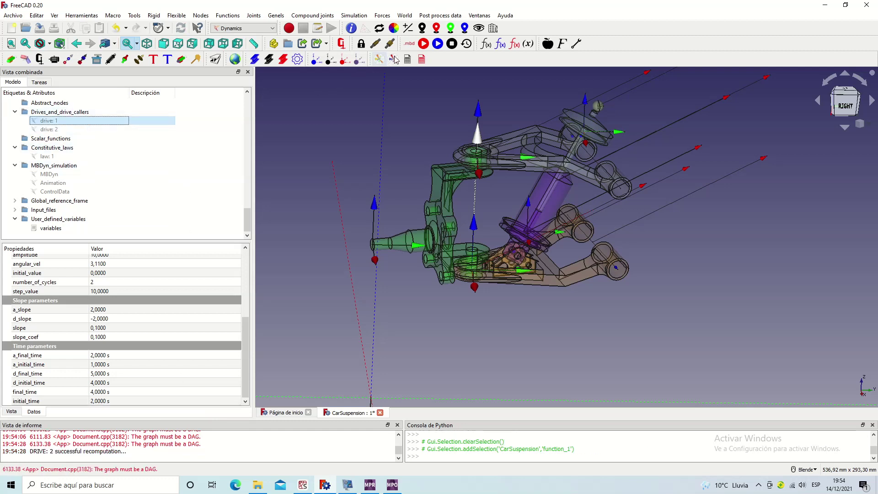
# Step: Set drive: 1's initial_time to 0 s, regenerate the MBDyn input and rerun the simulation
pyautogui.click(413, 47)
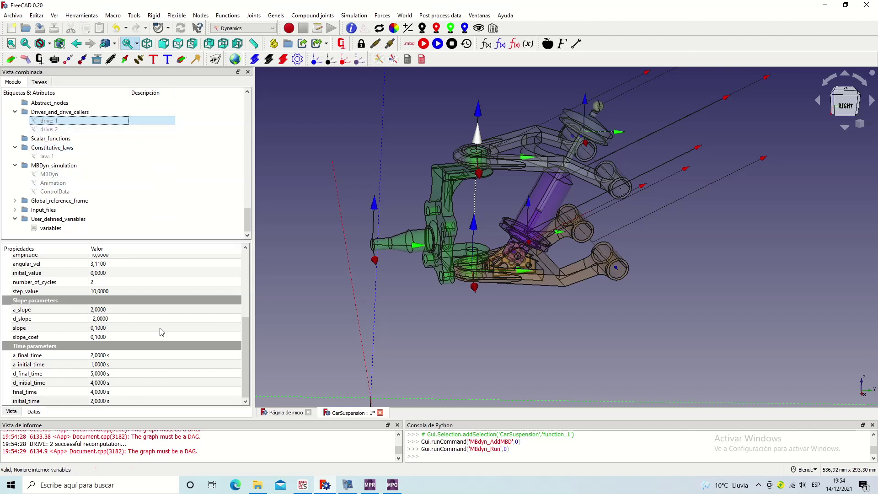
pyautogui.click(135, 402)
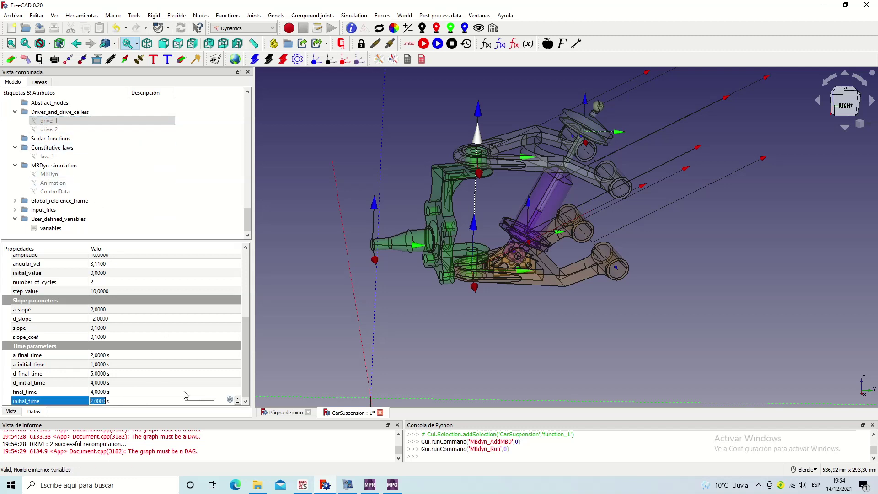
pyautogui.write('0')
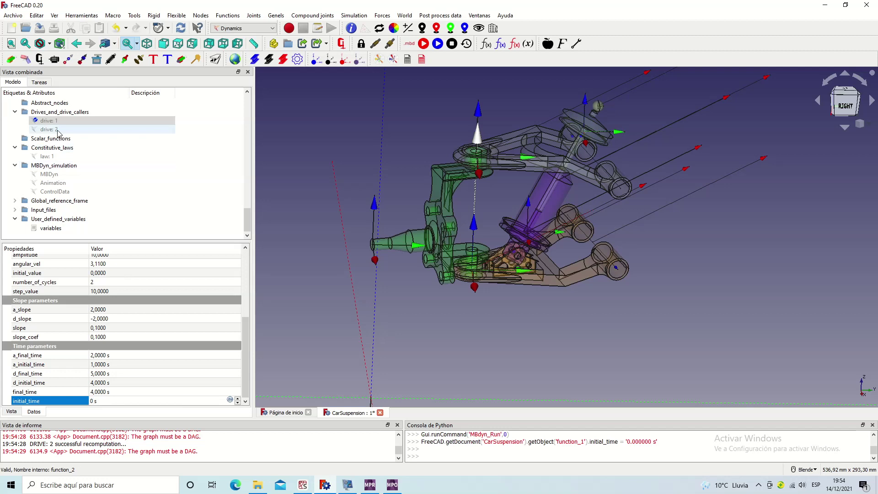
pyautogui.click(58, 131)
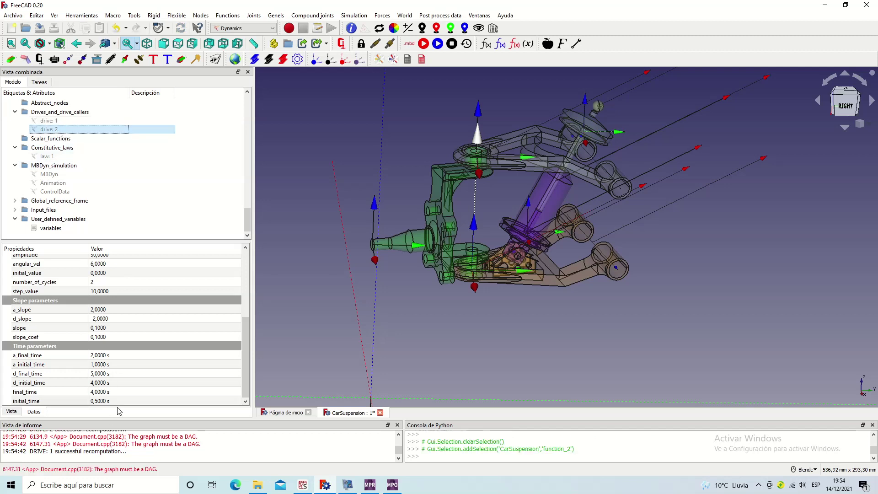
pyautogui.click(409, 43)
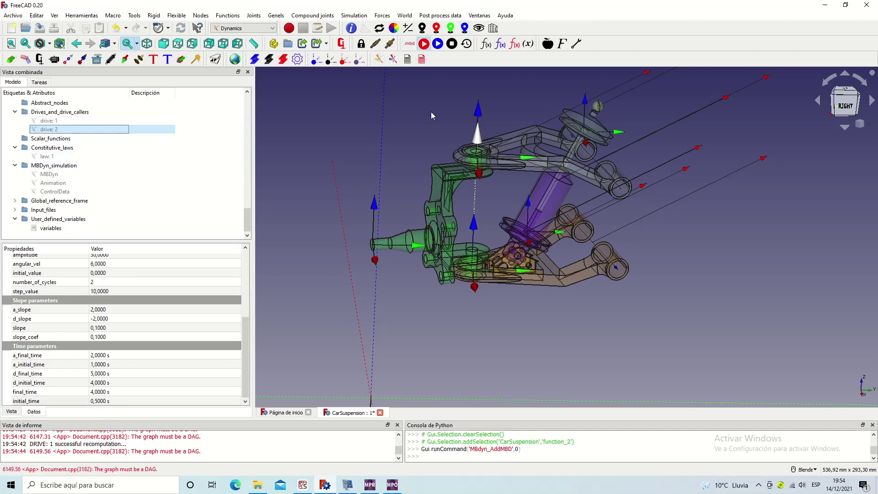
pyautogui.click(475, 265)
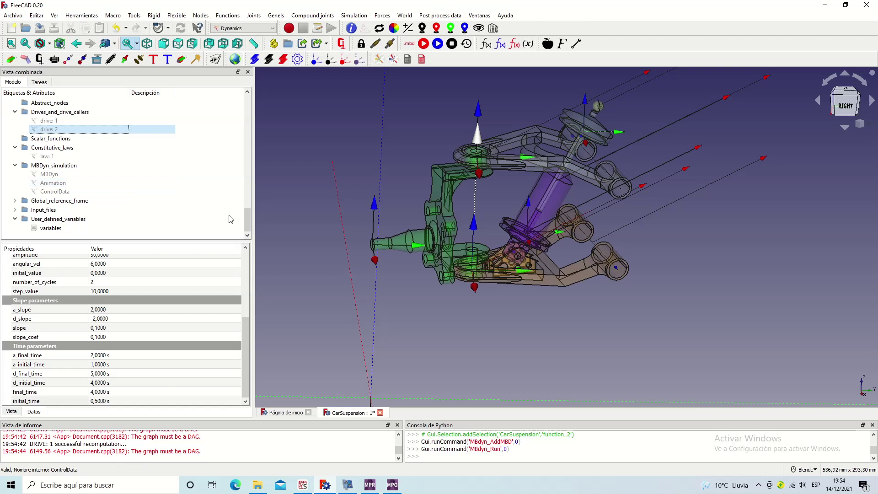
# Step: Delete the gravity: 1 element and rerun MBDyn, dismissing the initial assembly error
pyautogui.moveTo(247, 220); pyautogui.dragTo(248, 121)
pyautogui.click(112, 121)
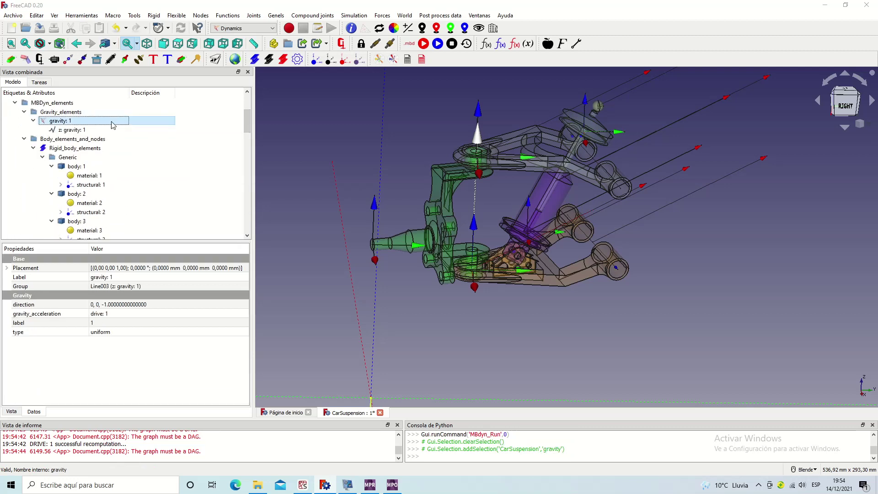
pyautogui.press('Delete')
pyautogui.press('Return')
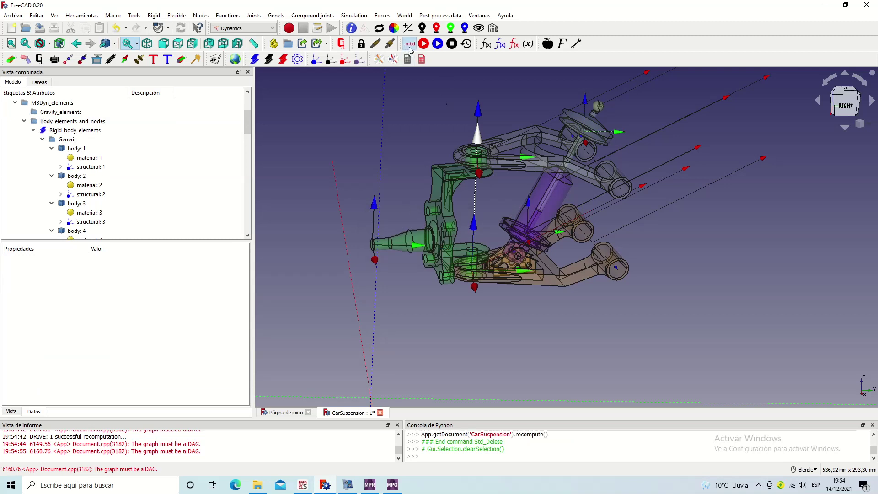
pyautogui.click(408, 45)
pyautogui.click(480, 266)
# Step: Review the settings of drive: 2, law: 1 and ControlData, ending on drive: 2
pyautogui.moveTo(249, 123); pyautogui.dragTo(256, 237)
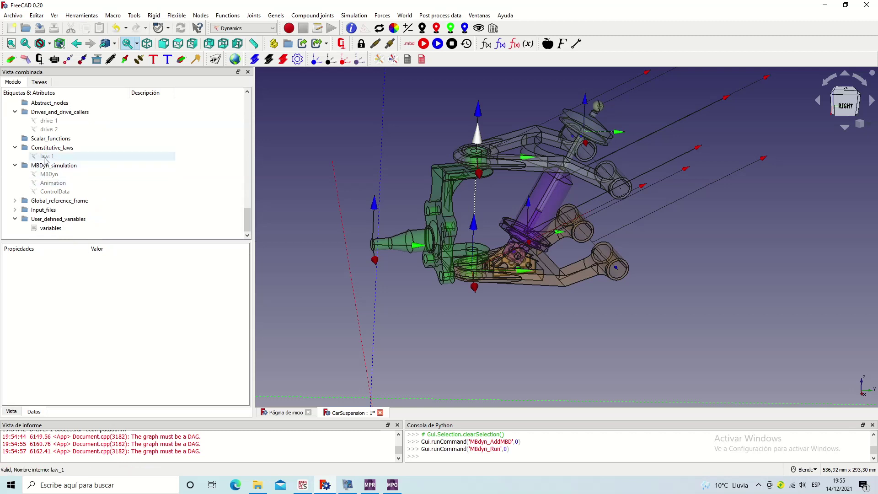
pyautogui.click(48, 130)
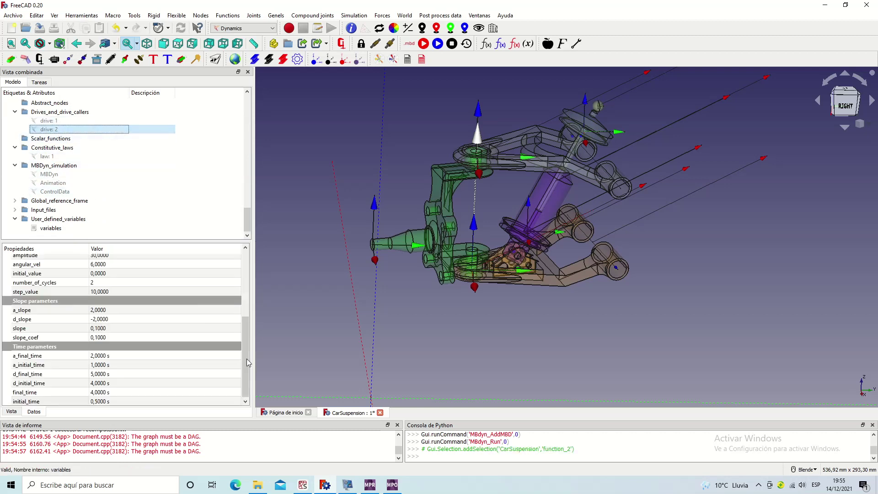
pyautogui.click(52, 157)
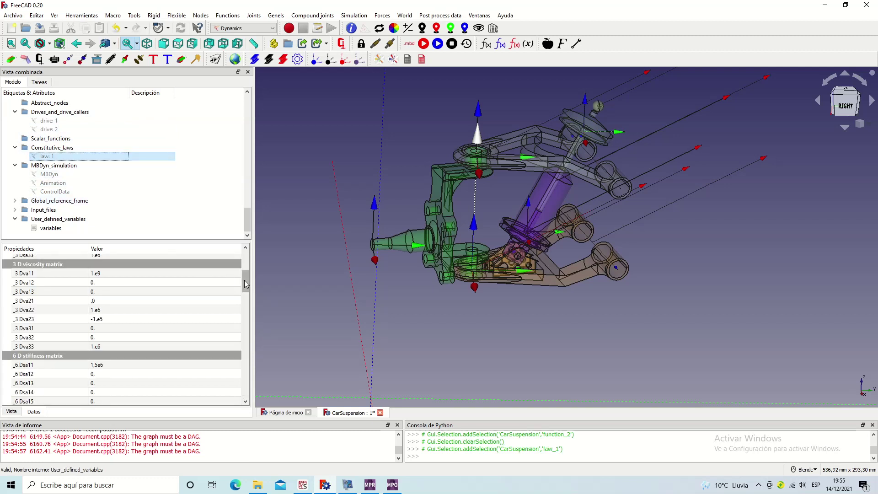
pyautogui.moveTo(245, 281); pyautogui.dragTo(245, 249)
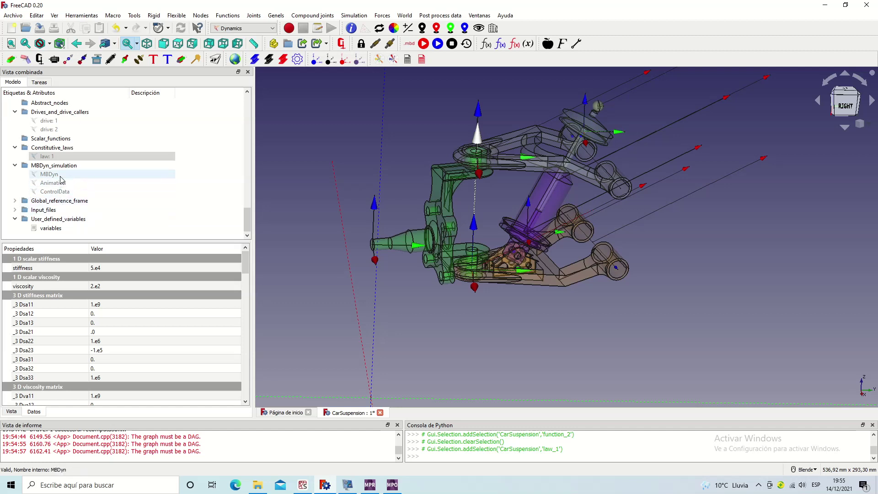
pyautogui.click(61, 193)
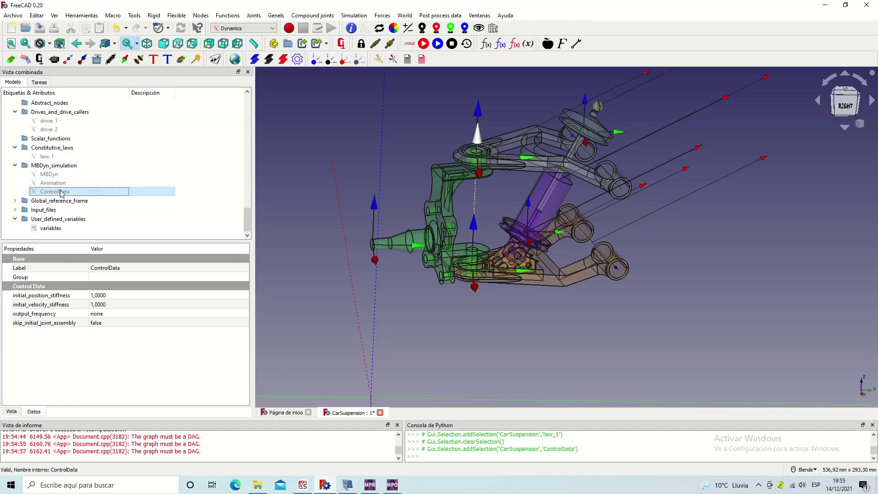
pyautogui.click(56, 131)
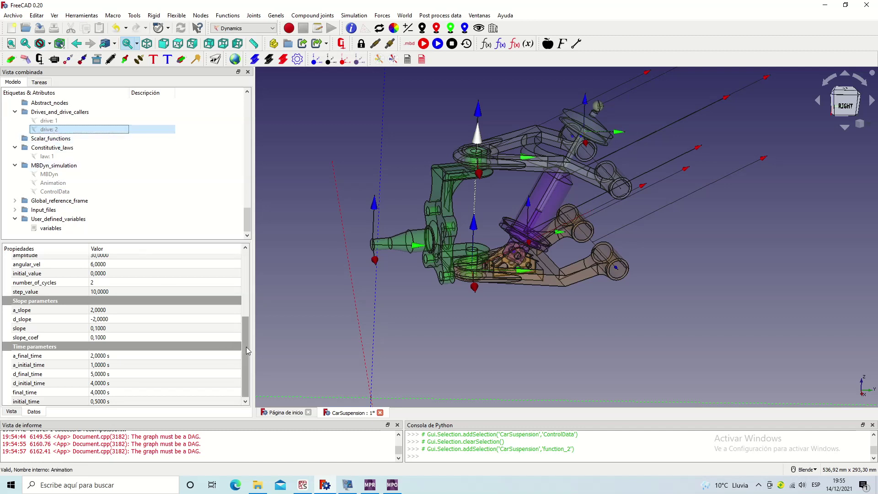
pyautogui.moveTo(246, 346); pyautogui.dragTo(247, 380)
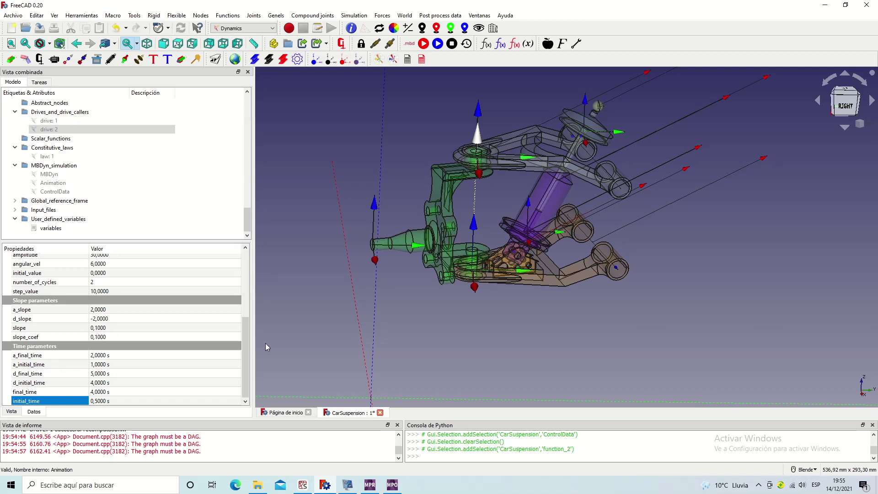
# Step: Set drive: 2's amplitude to 5 and rerun MBDyn, dismissing the error
pyautogui.moveTo(246, 346); pyautogui.dragTo(238, 327)
pyautogui.click(113, 292)
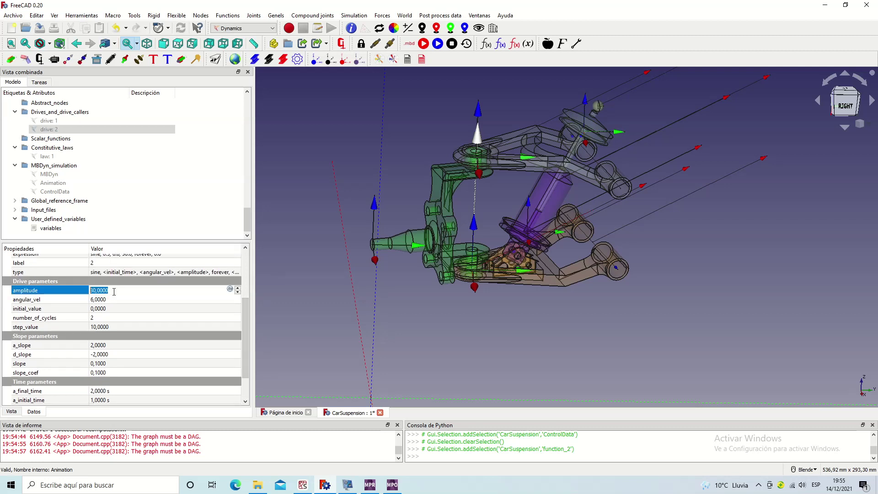
pyautogui.write('5')
pyautogui.press('Return')
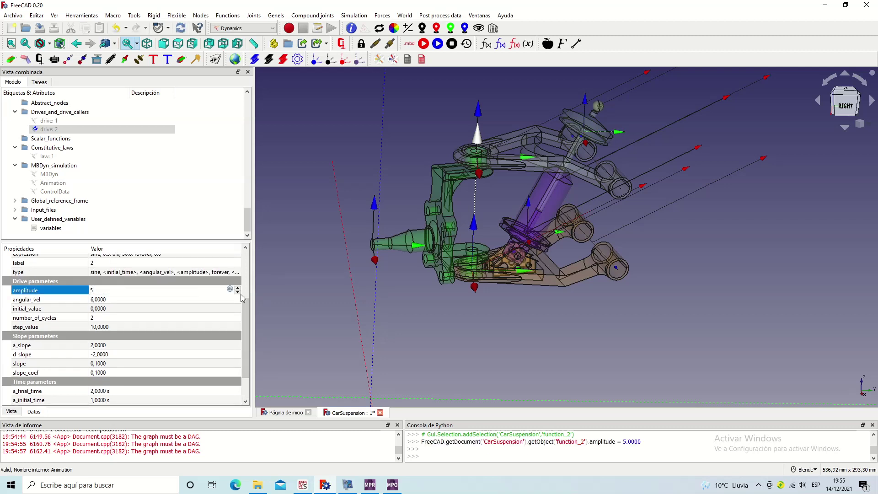
pyautogui.click(292, 310)
pyautogui.click(411, 47)
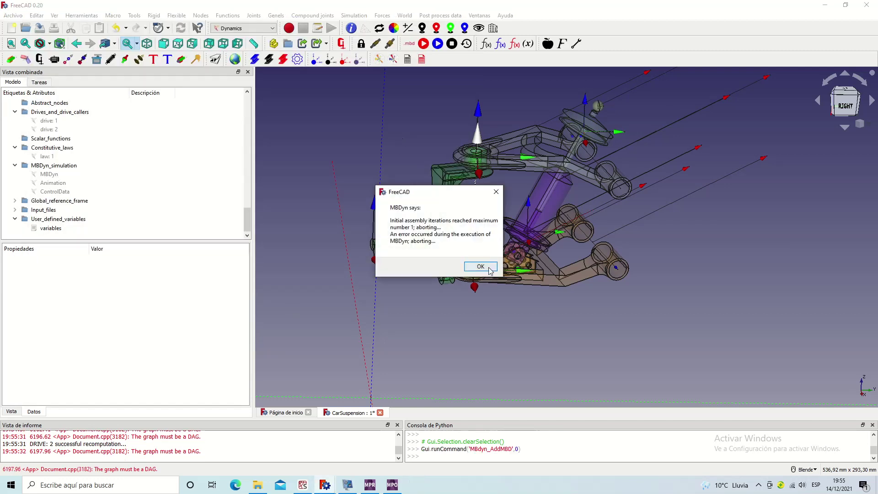
pyautogui.click(480, 266)
# Step: Try law: 1 stiffness 5.e2 and rerun MBDyn, which aborts again
pyautogui.click(79, 157)
pyautogui.click(121, 267)
pyautogui.press('BackSpace')
pyautogui.write('2')
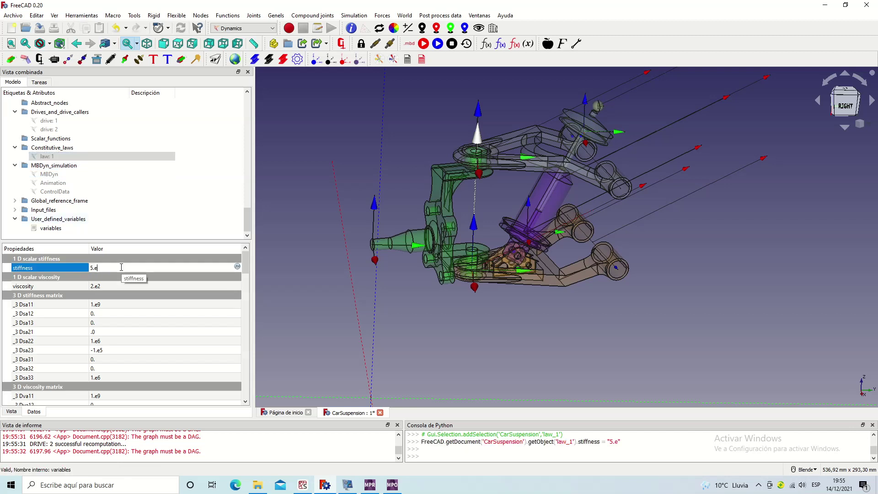
pyautogui.click(423, 44)
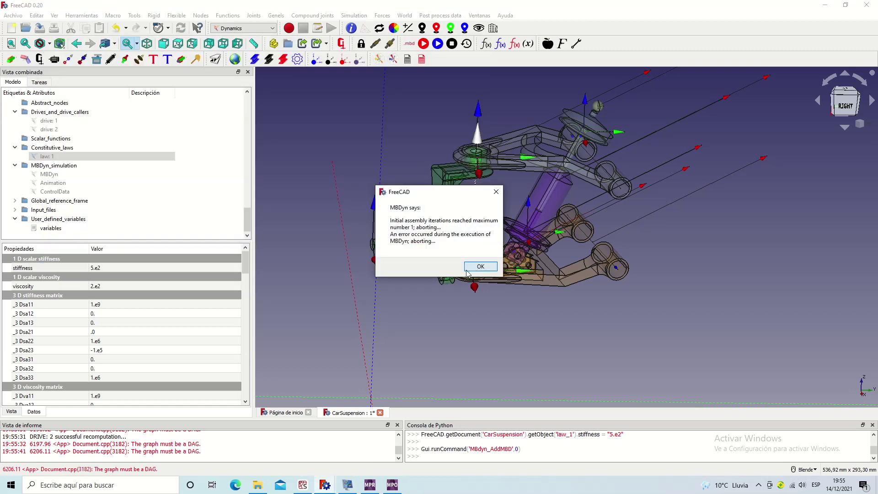
pyautogui.click(480, 270)
# Step: Set law: 1 to stiffness 5.e1 and viscosity 2.e1, simulate successfully and preview the animation
pyautogui.press('BackSpace')
pyautogui.write('1')
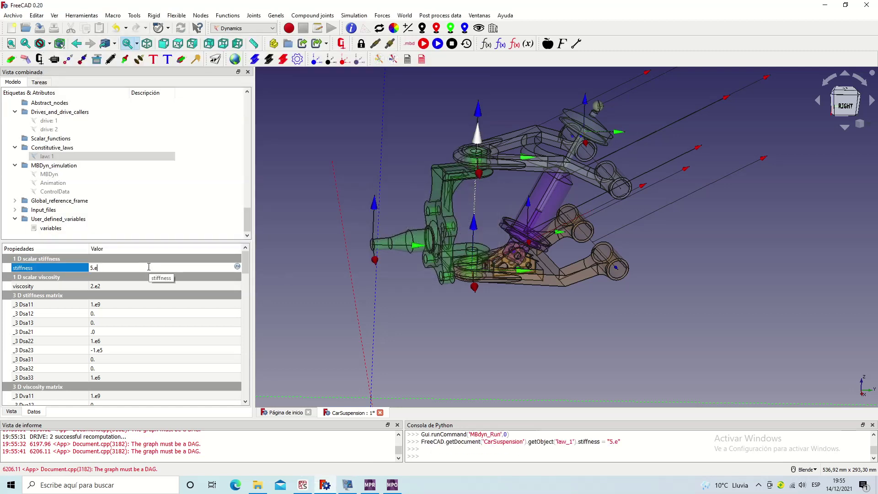
pyautogui.click(125, 286)
pyautogui.doubleClick(126, 286)
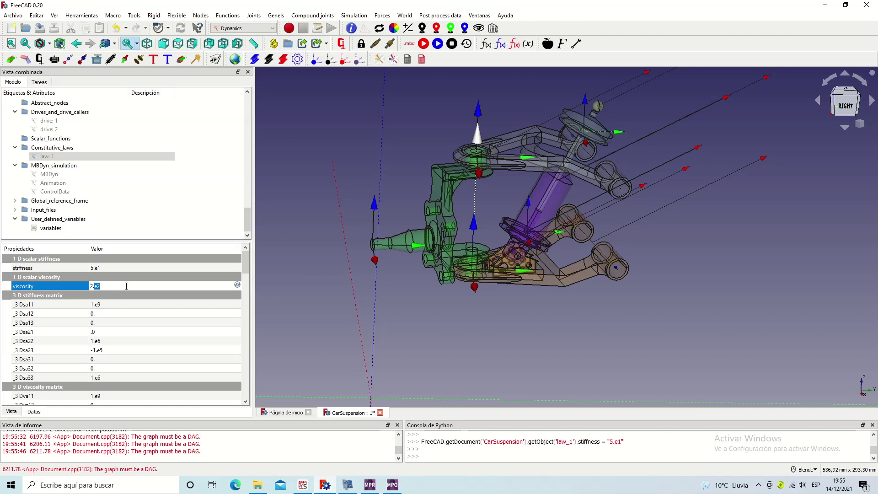
pyautogui.press('BackSpace')
pyautogui.write('1')
pyautogui.click(413, 45)
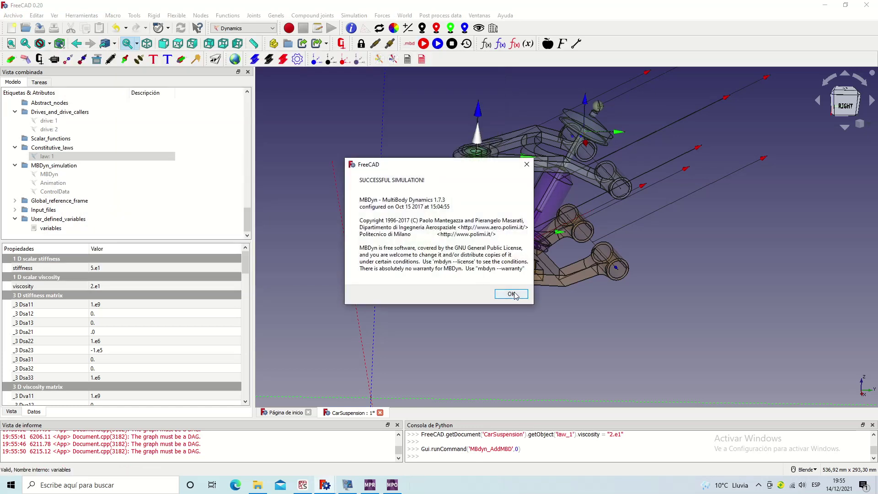
pyautogui.click(510, 294)
pyautogui.click(438, 44)
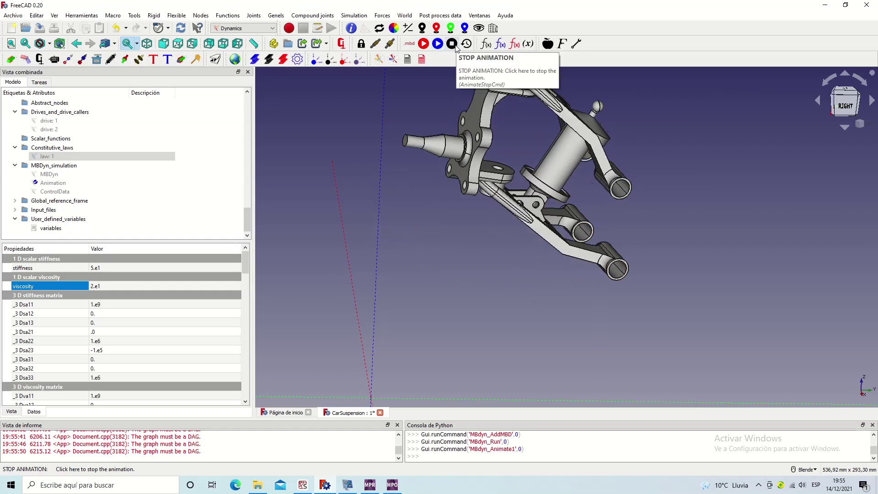
pyautogui.click(452, 44)
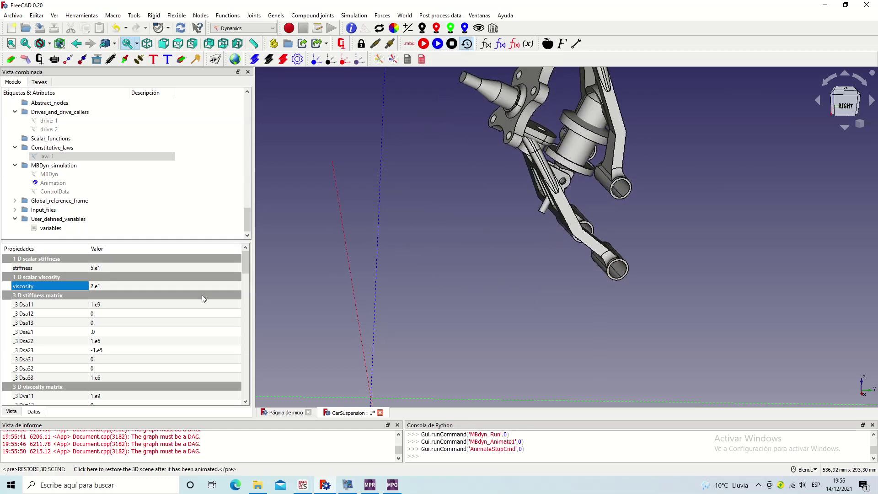
# Step: Retry law: 1 stiffness 5.e2 and run MBDyn, which fails with an error
pyautogui.click(127, 268)
pyautogui.click(112, 268)
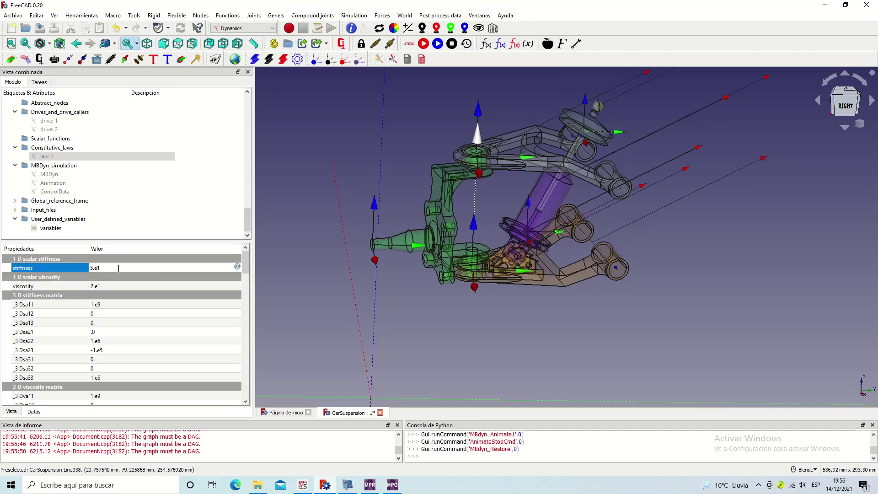
pyautogui.press('BackSpace')
pyautogui.write('2')
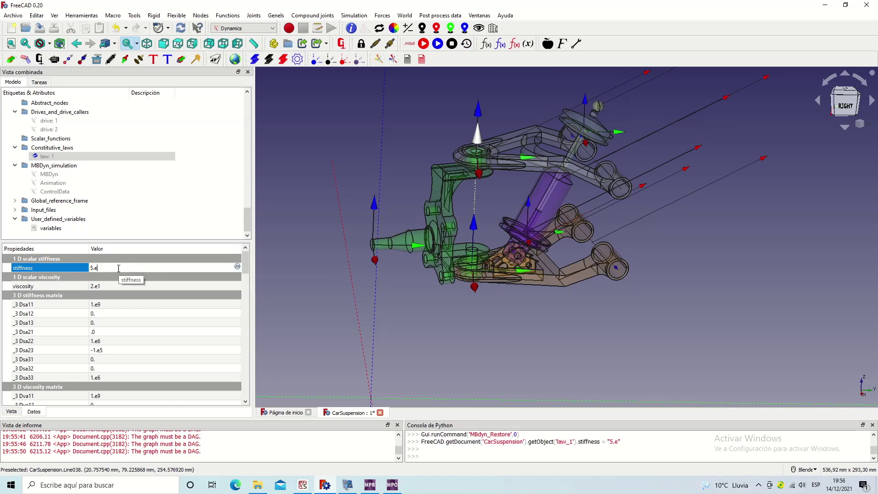
pyautogui.click(287, 223)
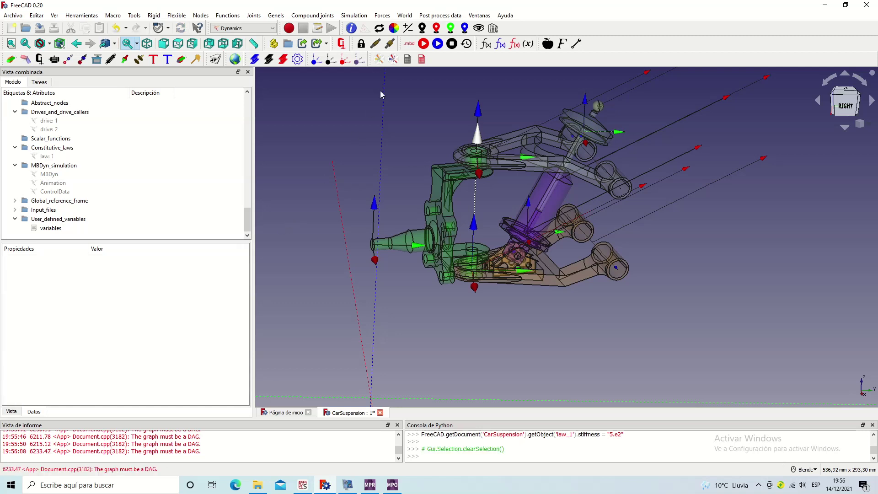
pyautogui.click(409, 44)
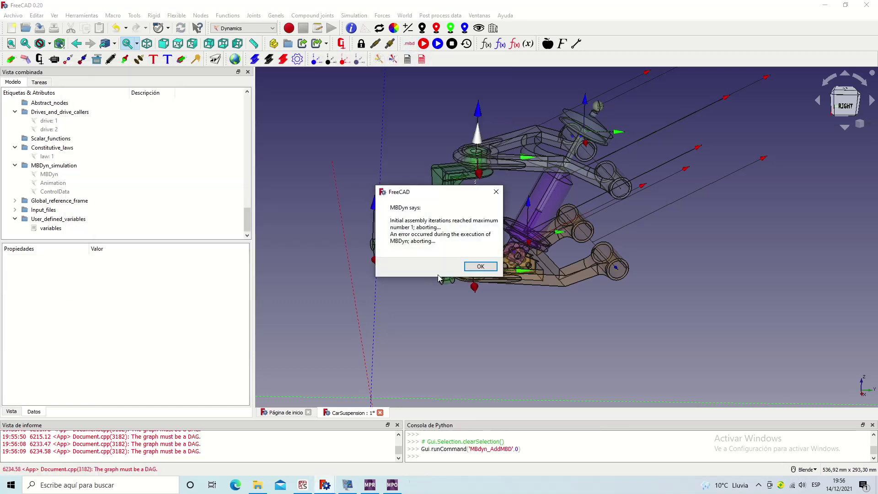
pyautogui.click(480, 266)
# Step: Restore law: 1 stiffness to 5.e1 and show drive: 2's properties
pyautogui.click(46, 155)
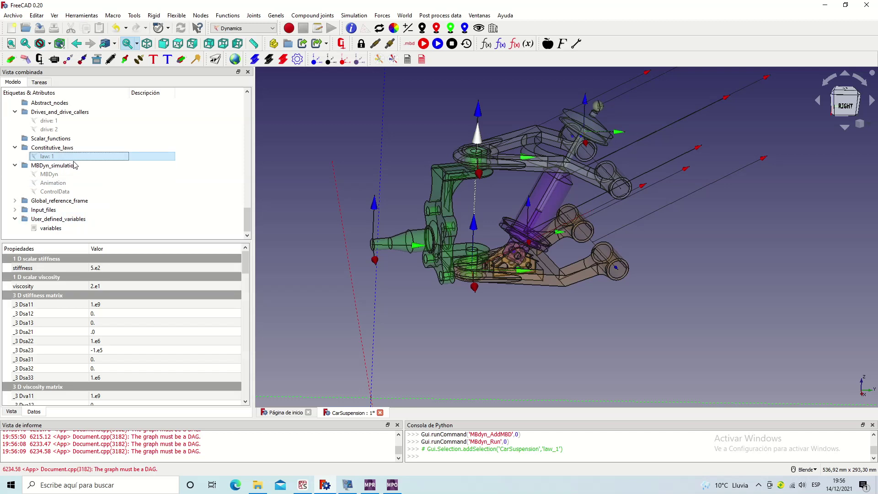
pyautogui.click(115, 268)
pyautogui.press('BackSpace')
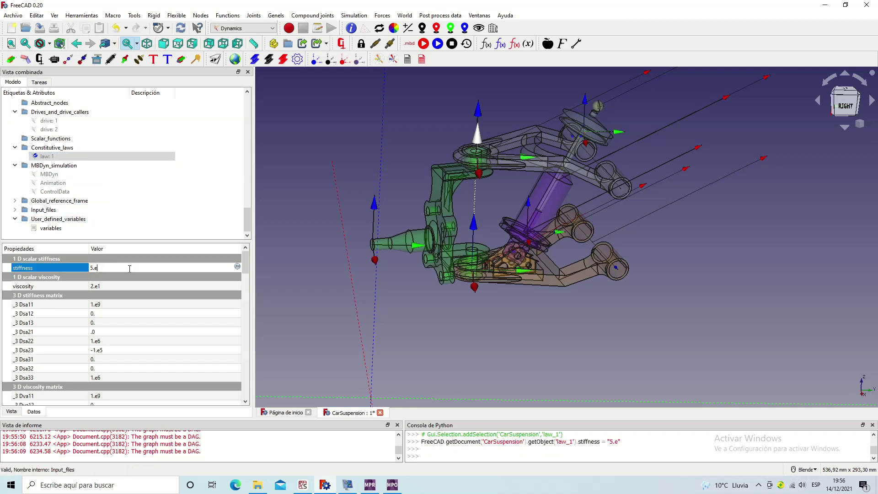
pyautogui.write('1')
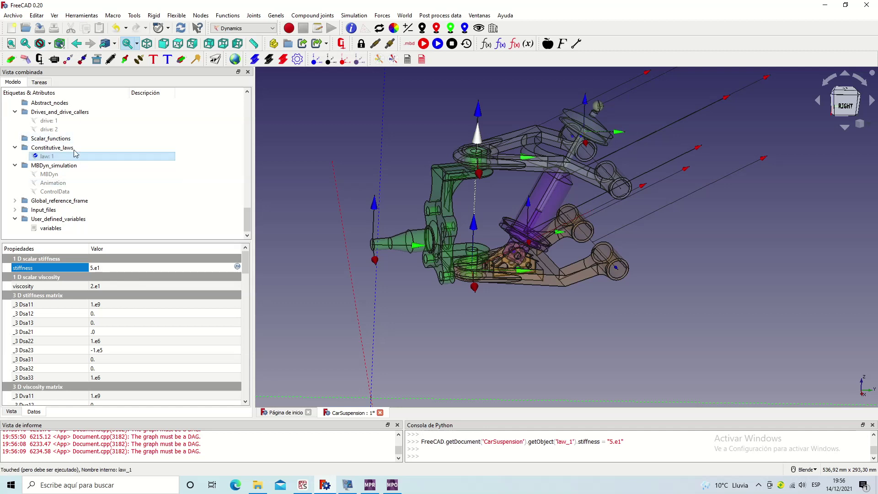
pyautogui.click(65, 132)
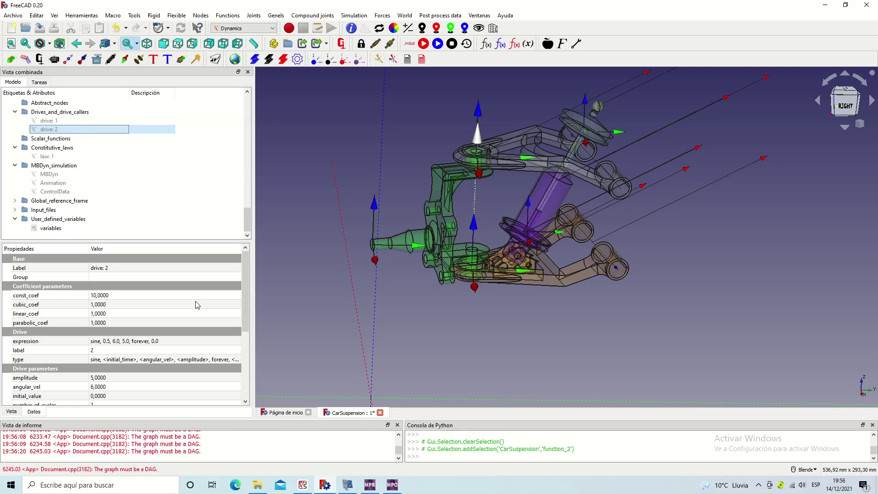
# Step: Set drive: 2's amplitude to 0.5 and run MBDyn successfully
pyautogui.click(126, 377)
pyautogui.write('0,56')
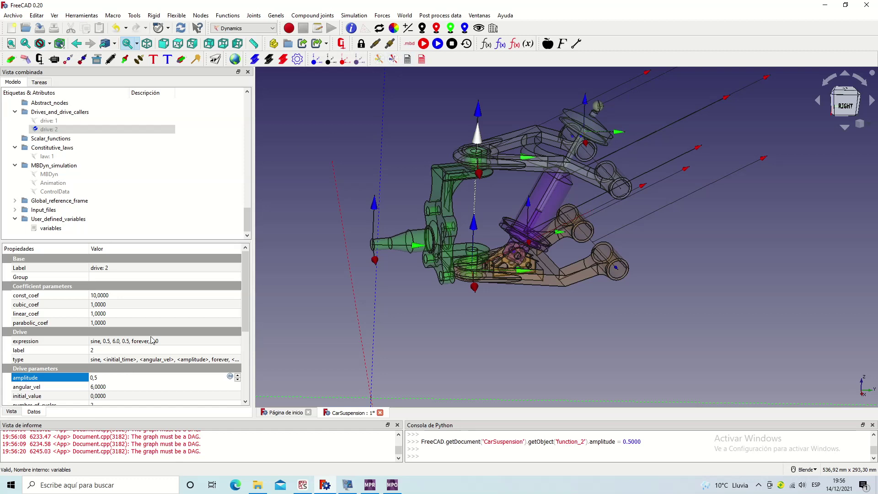
pyautogui.click(110, 387)
pyautogui.click(136, 342)
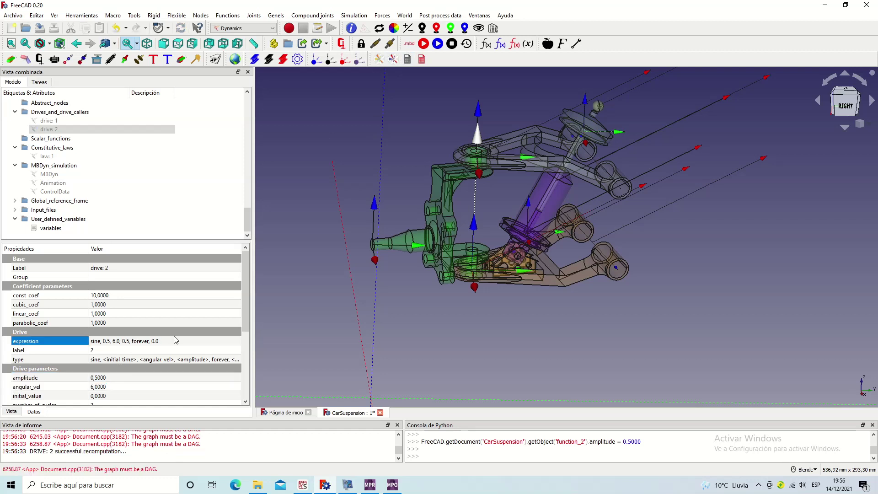
pyautogui.click(423, 44)
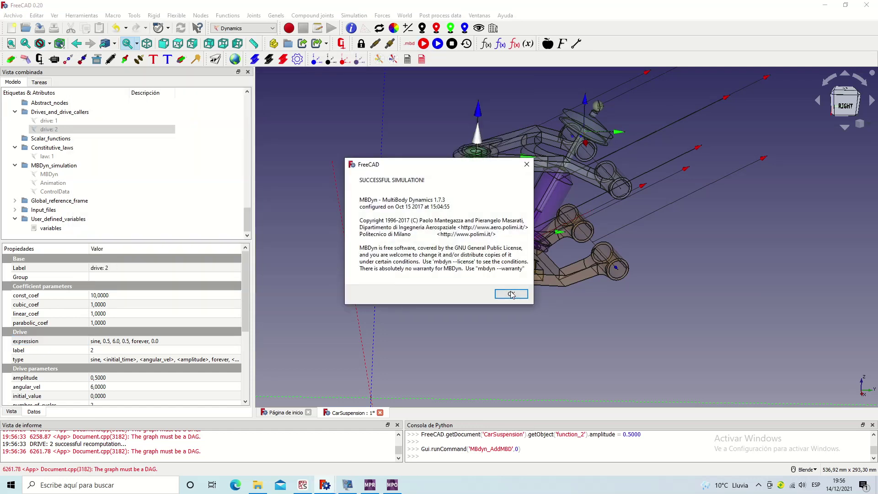
pyautogui.click(511, 295)
# Step: Play and stop the suspension animation while adjusting the view, then switch to ANSYS Motion Postprocessor
pyautogui.click(440, 44)
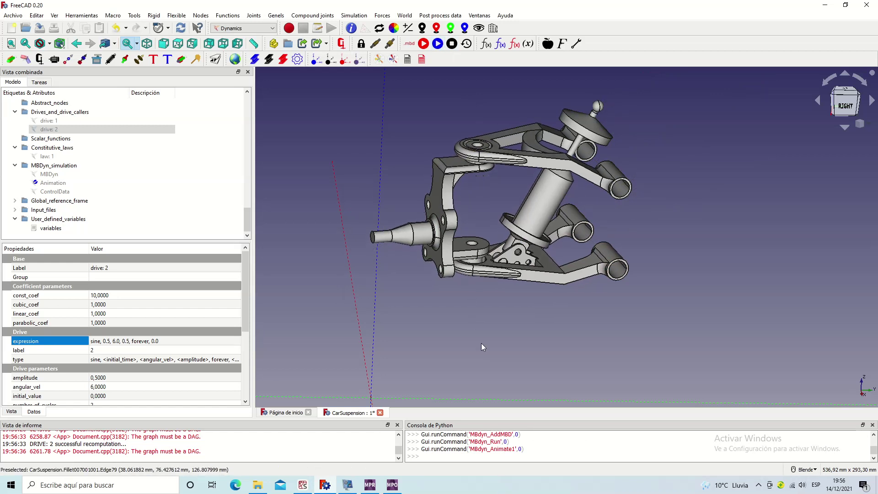
pyautogui.scroll(-2, 481, 343)
pyautogui.scroll(2, 610, 234)
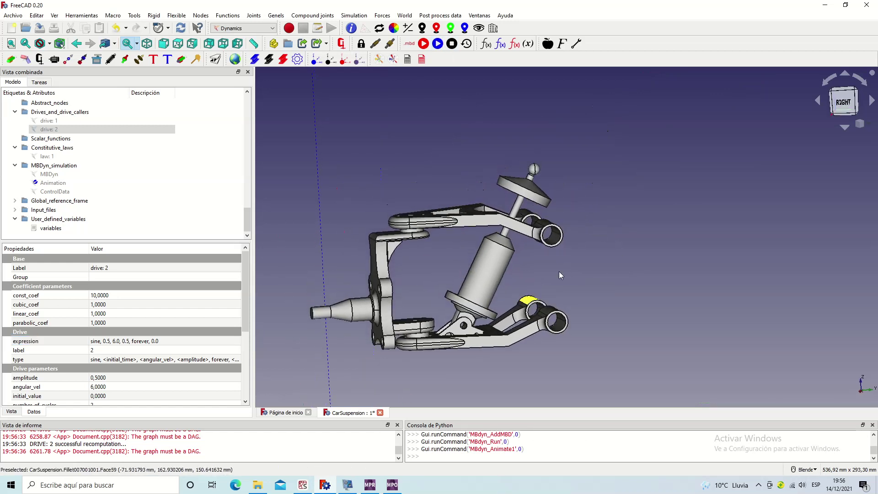
pyautogui.scroll(-4, 599, 251)
pyautogui.scroll(5, 593, 268)
pyautogui.moveTo(593, 268); pyautogui.dragTo(612, 275, button='middle')
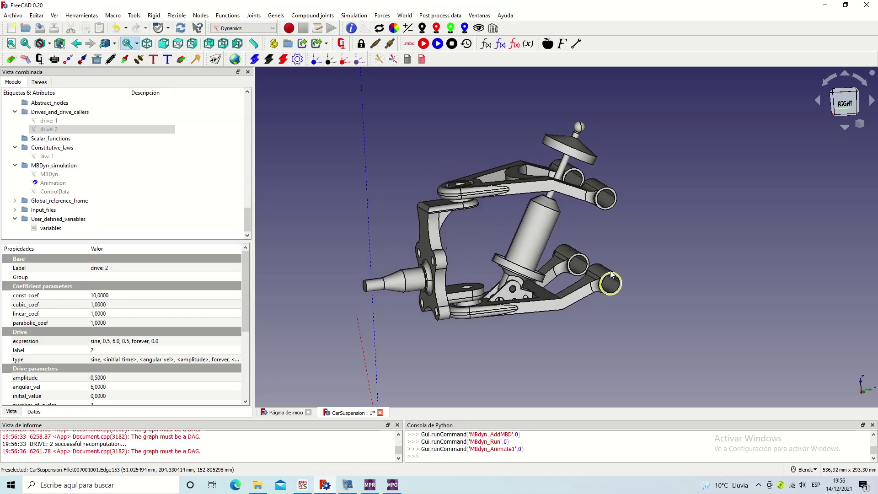
pyautogui.click(453, 49)
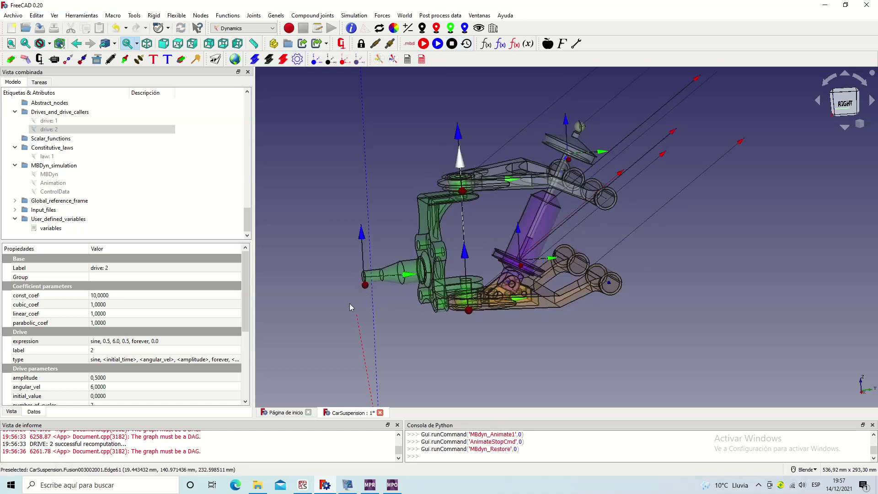
pyautogui.click(395, 489)
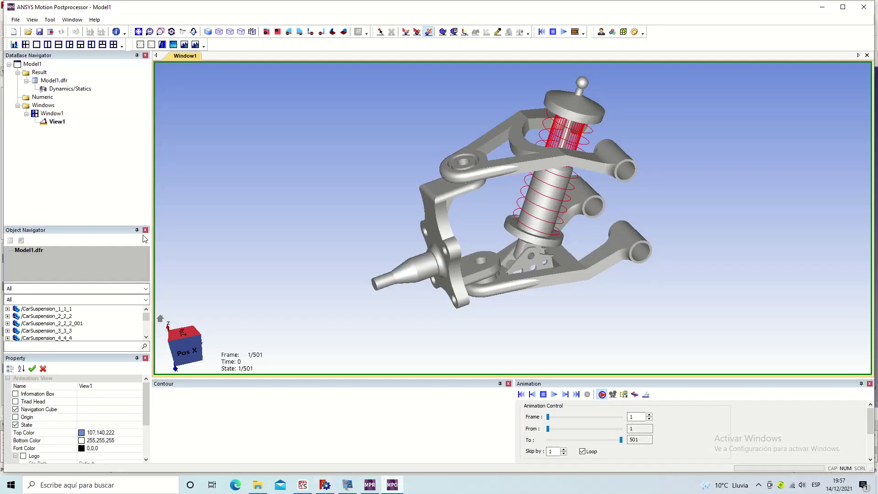
# Step: Enlarge the Postprocessor object list to show all six CarSuspension bodies, then bring the Preprocessor forward
pyautogui.moveTo(109, 225); pyautogui.dragTo(114, 151)
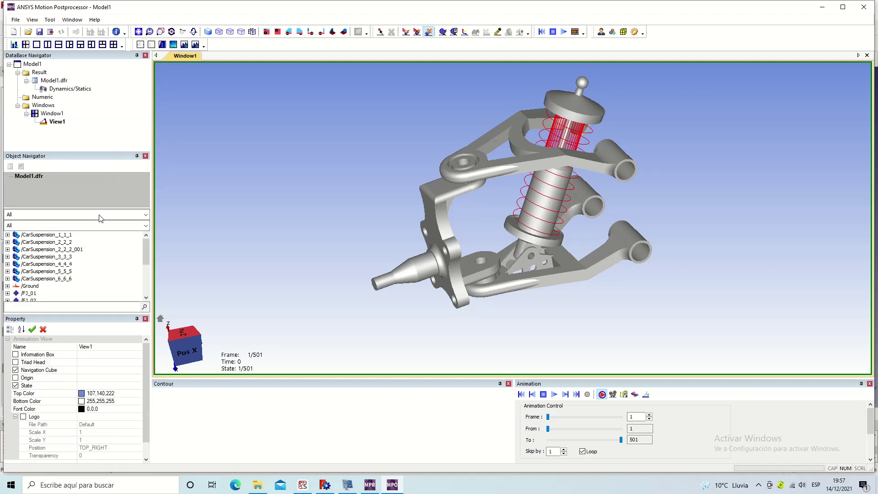
pyautogui.moveTo(144, 249)
pyautogui.mouseDown()
pyautogui.moveTo(144, 279)
pyautogui.moveTo(145, 245)
pyautogui.mouseUp()
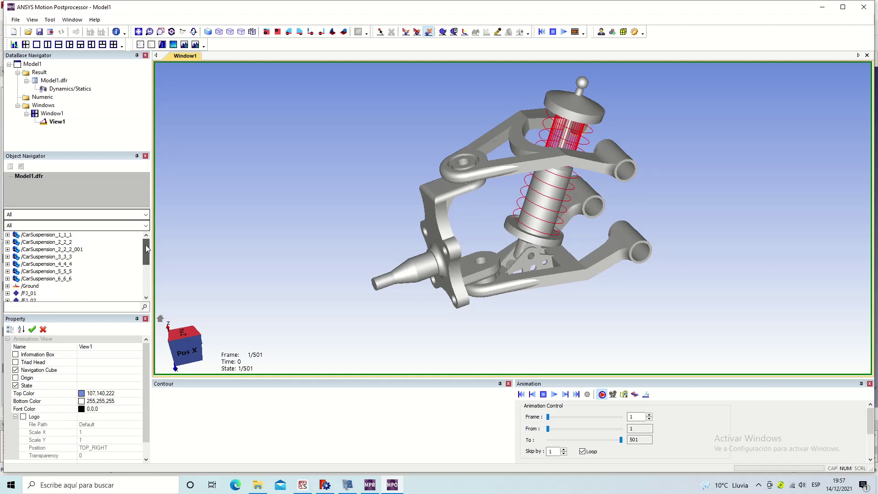
pyautogui.click(375, 487)
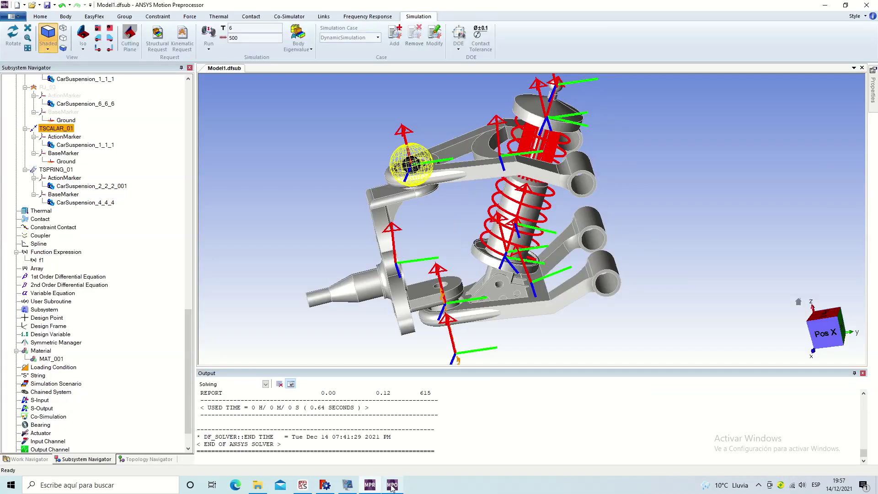
# Step: Select knuckle body CarSuspension_5_5_5 in the viewport and Subsystem Navigator, then return to the Postprocessor
pyautogui.click(398, 286)
pyautogui.moveTo(191, 333); pyautogui.dragTo(190, 184)
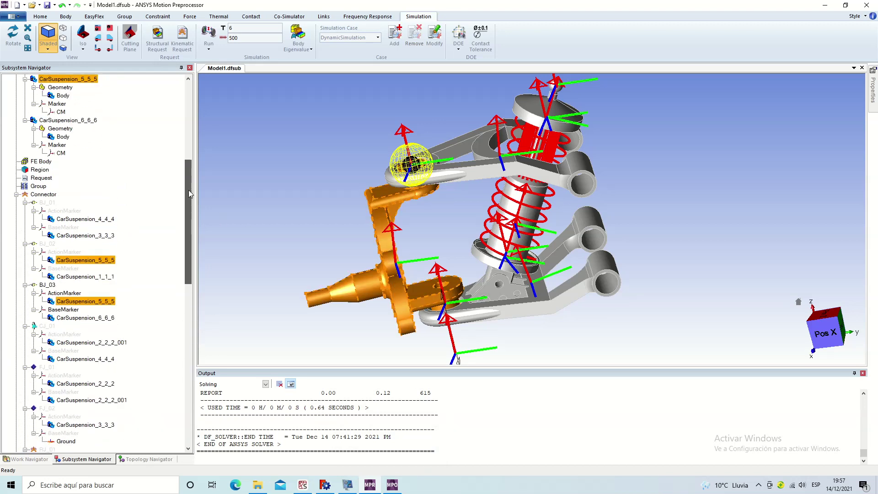
pyautogui.click(268, 263)
pyautogui.click(398, 282)
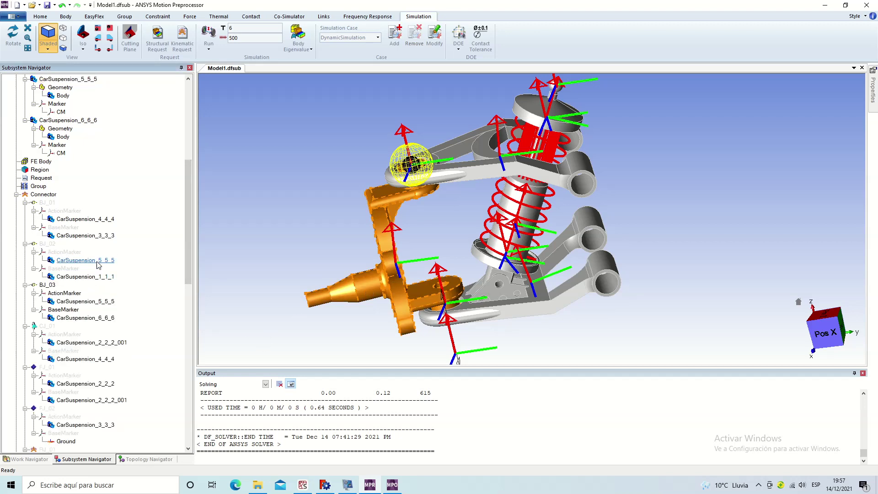
pyautogui.moveTo(188, 236); pyautogui.dragTo(188, 146)
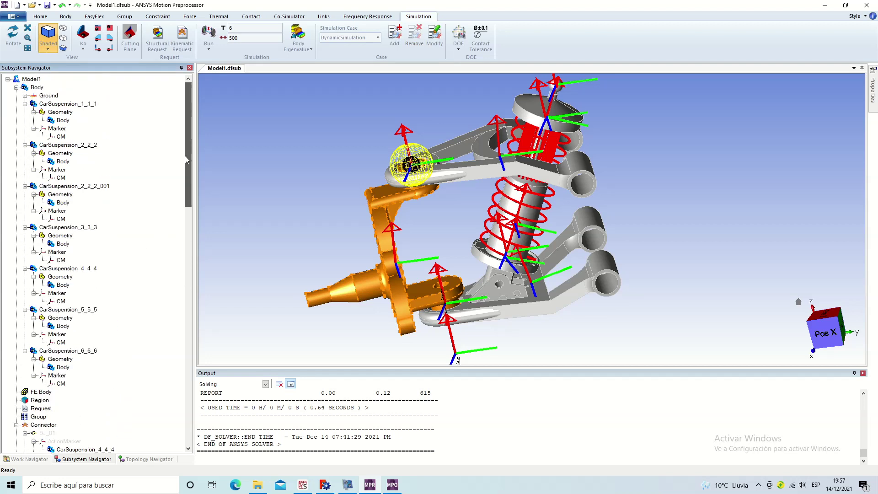
pyautogui.click(90, 310)
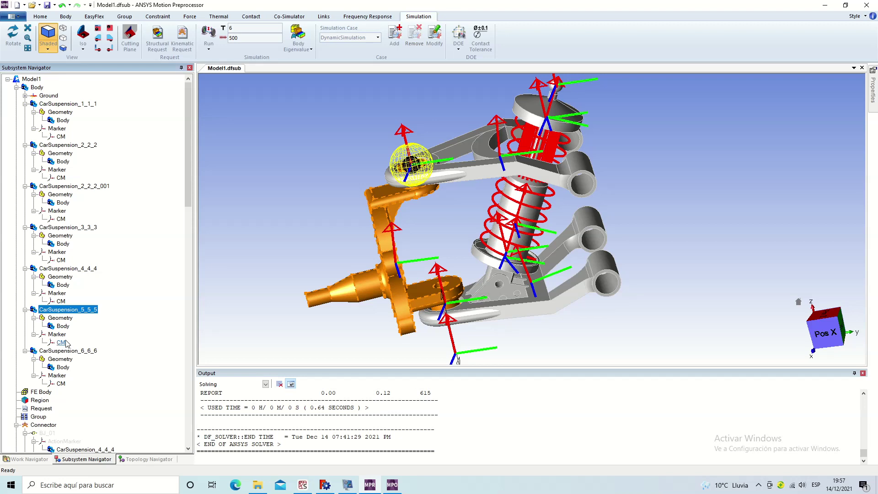
pyautogui.click(392, 485)
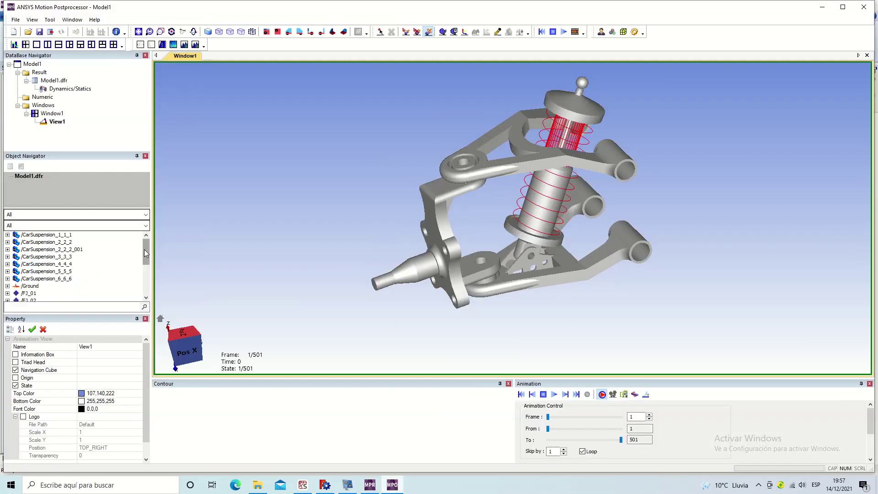
# Step: Expand /CarSuspension_5_5_5 in the Object Navigator and select its /CM marker
pyautogui.click(66, 271)
pyautogui.click(7, 272)
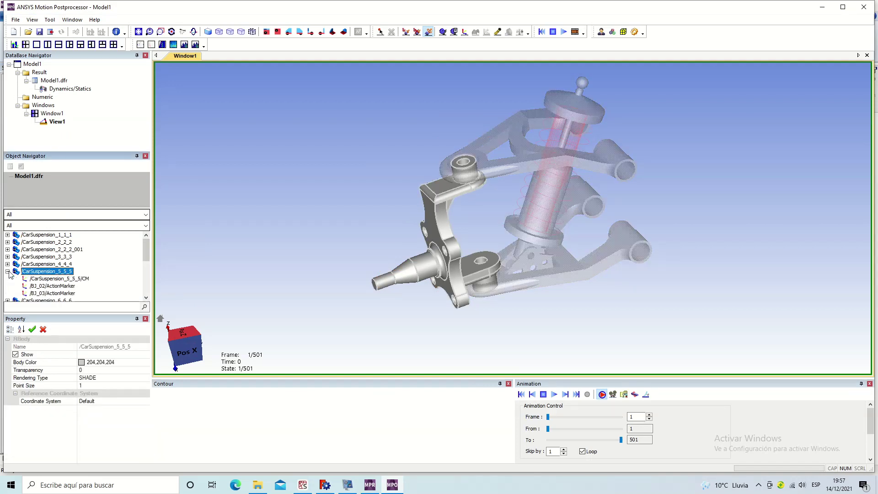
pyautogui.moveTo(147, 250); pyautogui.dragTo(149, 262)
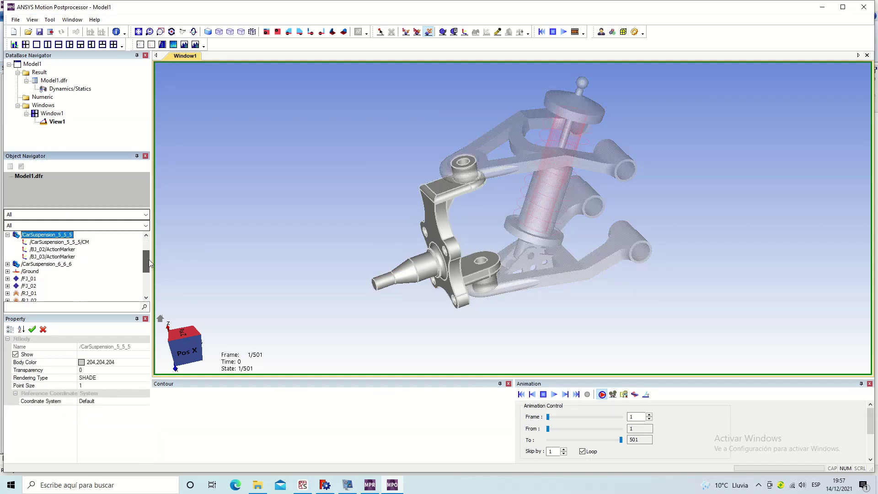
pyautogui.click(83, 242)
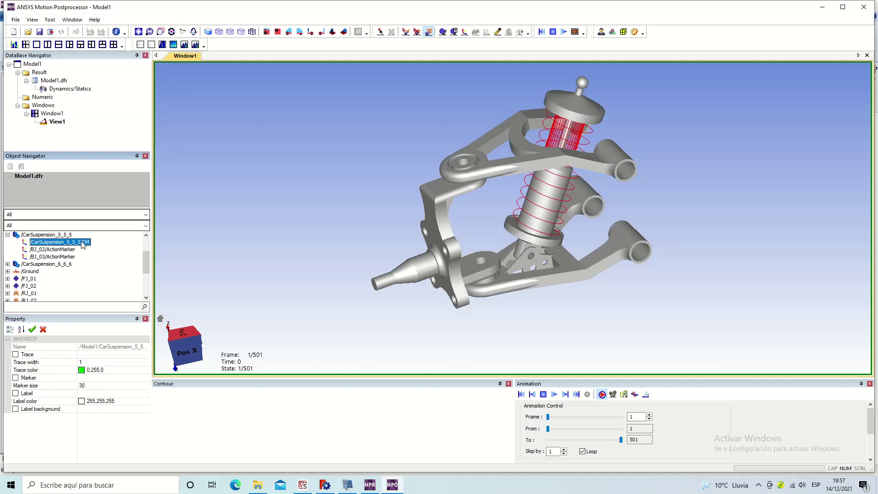
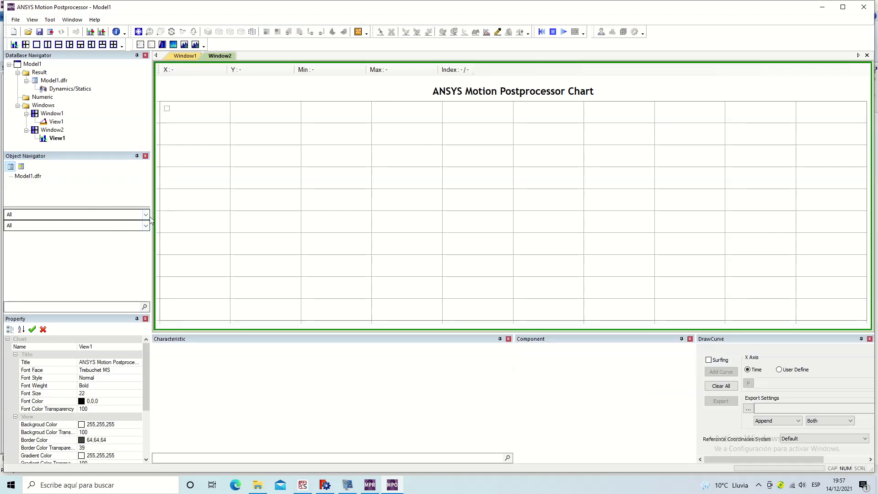
# Step: Filter the Object Navigator to RBody with the second filter at All, and select CarSuspension_5_5_5
pyautogui.click(145, 215)
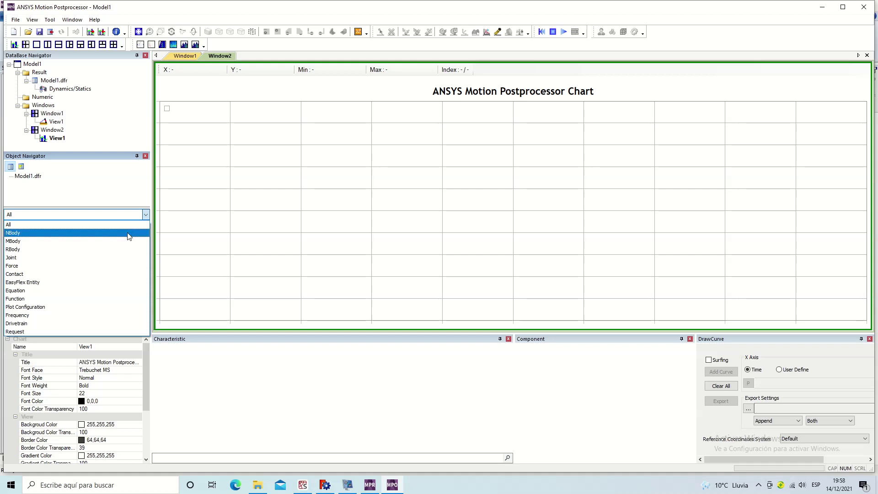
pyautogui.click(129, 249)
pyautogui.click(145, 226)
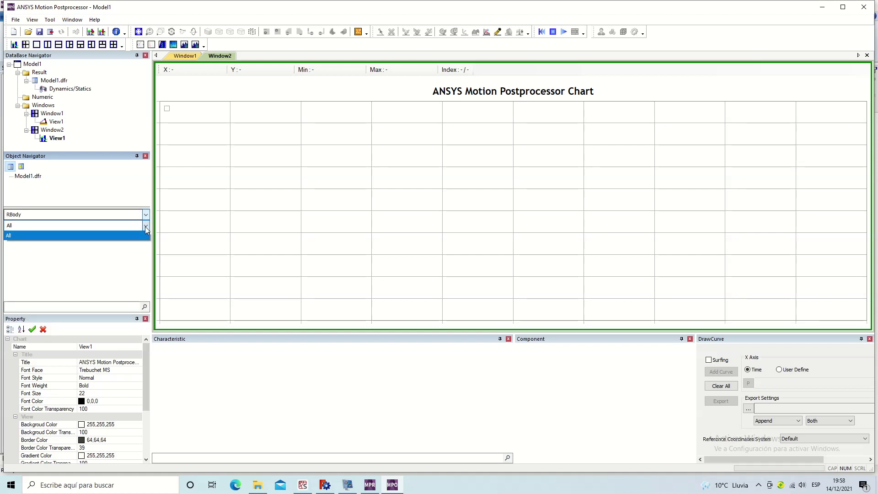
pyautogui.click(28, 176)
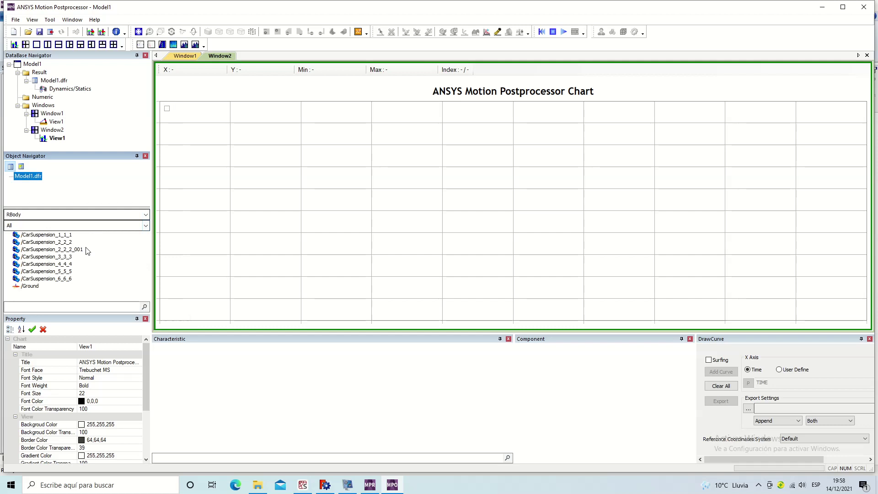
pyautogui.click(64, 271)
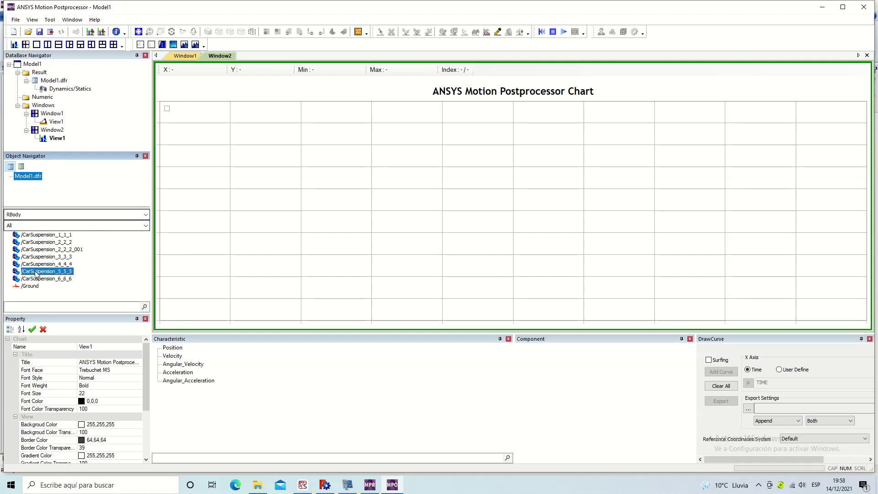
# Step: Add the X, Y and Z Position curves of CarSuspension_5_5_5 to one chart
pyautogui.click(172, 348)
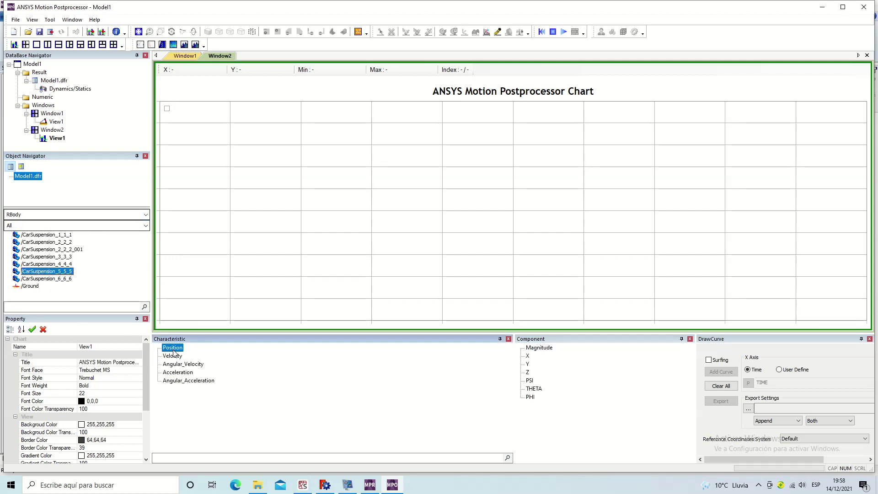
pyautogui.click(528, 356)
pyautogui.click(716, 372)
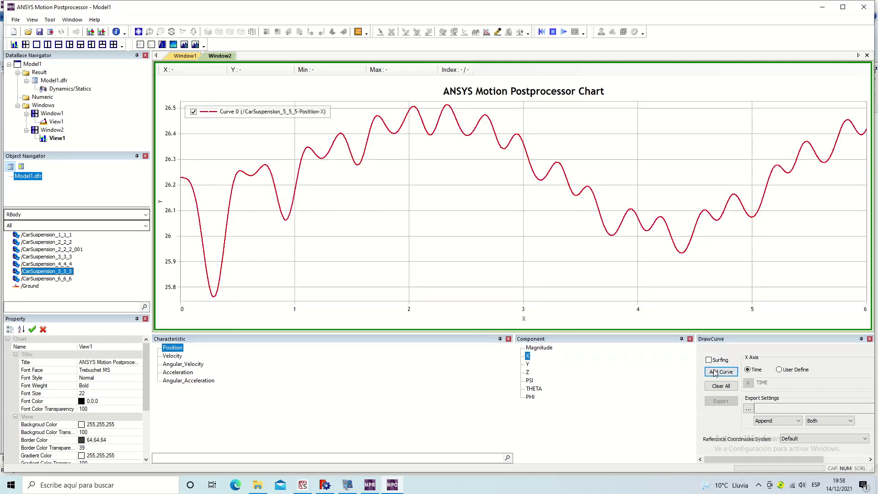
pyautogui.click(527, 364)
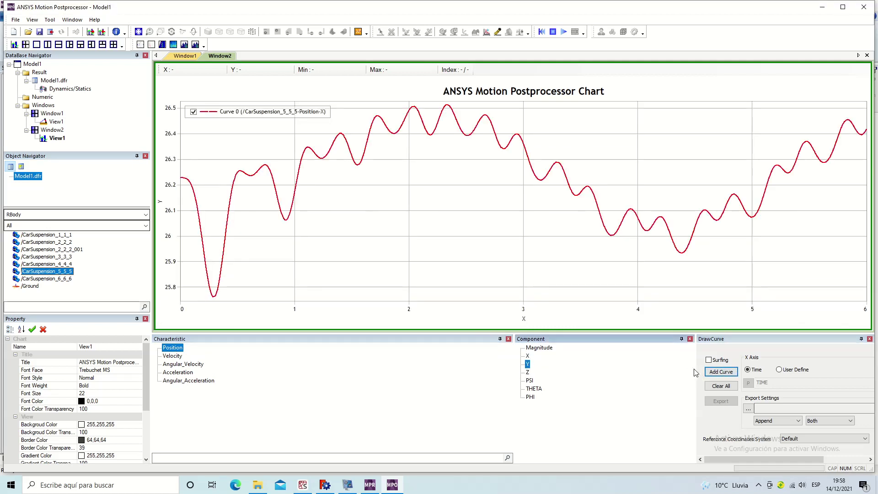
pyautogui.click(721, 371)
pyautogui.click(528, 372)
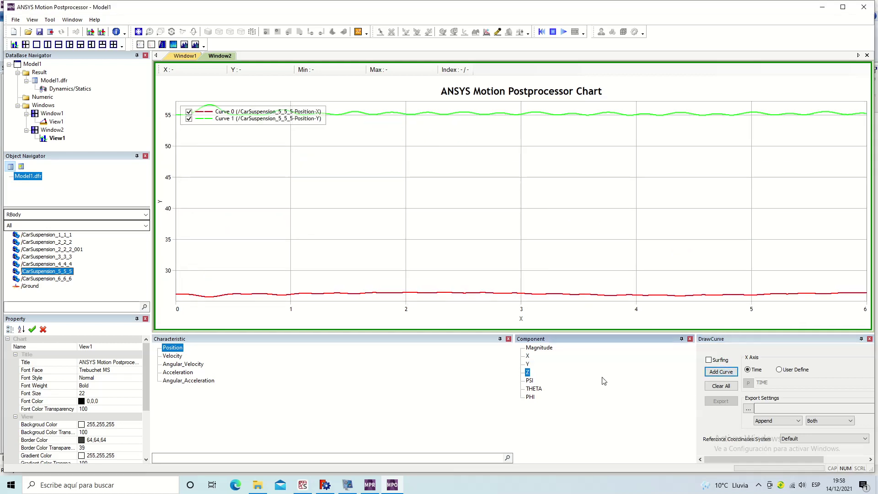
pyautogui.click(717, 374)
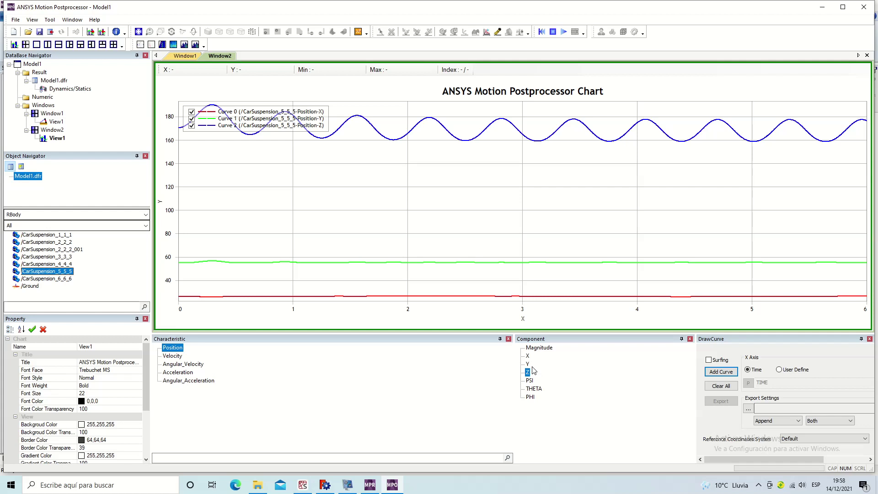
# Step: In FreeCAD, select body 6's structural: 6 node and plot its position with expression P(t)
pyautogui.moveTo(391, 484)
pyautogui.click(325, 486)
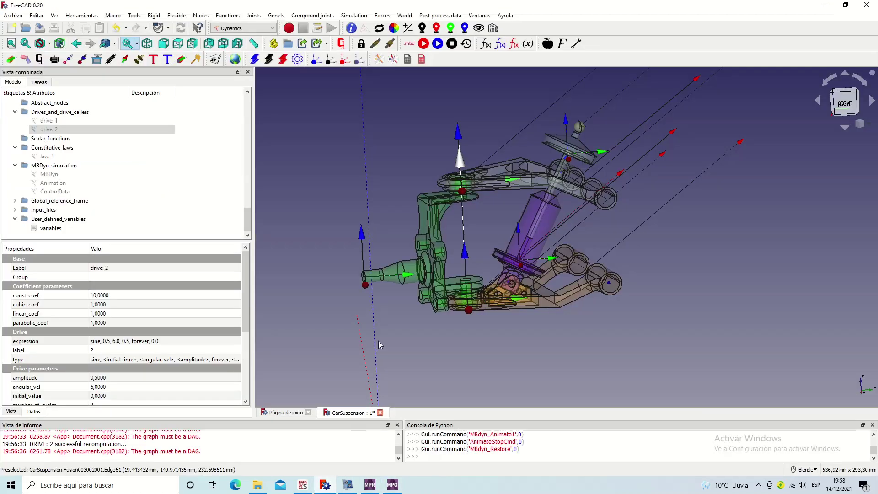
pyautogui.click(385, 278)
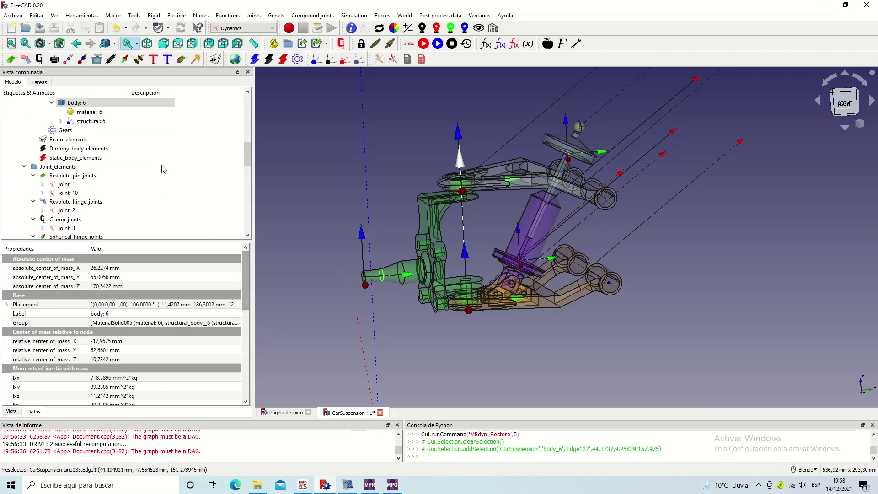
pyautogui.click(117, 122)
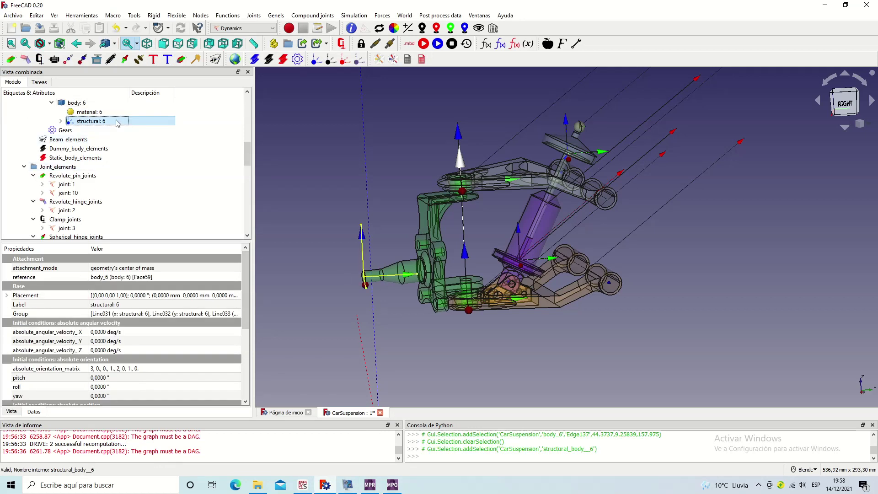
pyautogui.click(385, 61)
pyautogui.click(94, 280)
pyautogui.write('P(')
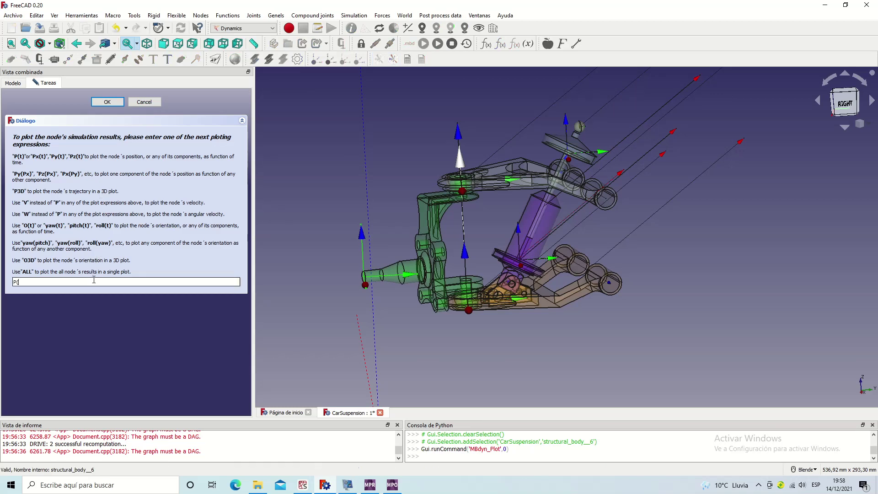
pyautogui.write('t)')
pyautogui.click(106, 101)
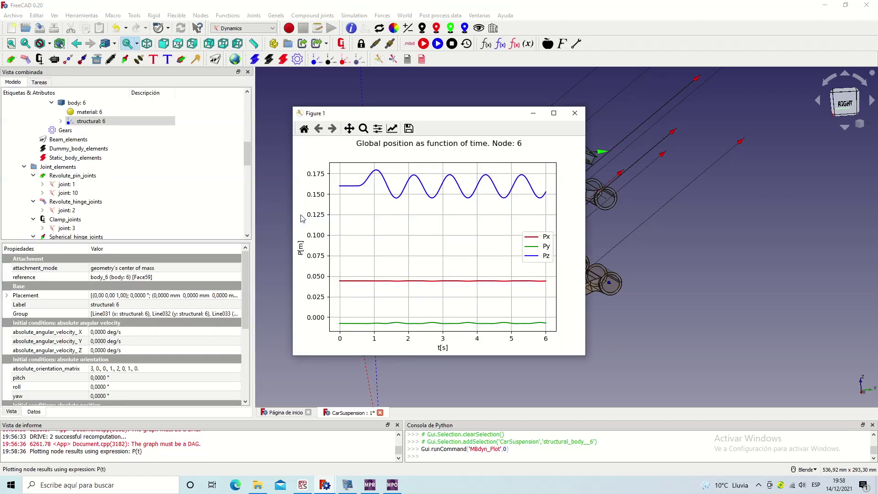
# Step: Move and resize the node 6 Figure 1 window beside the ANSYS CarSuspension_5_5_5 position chart
pyautogui.click(392, 485)
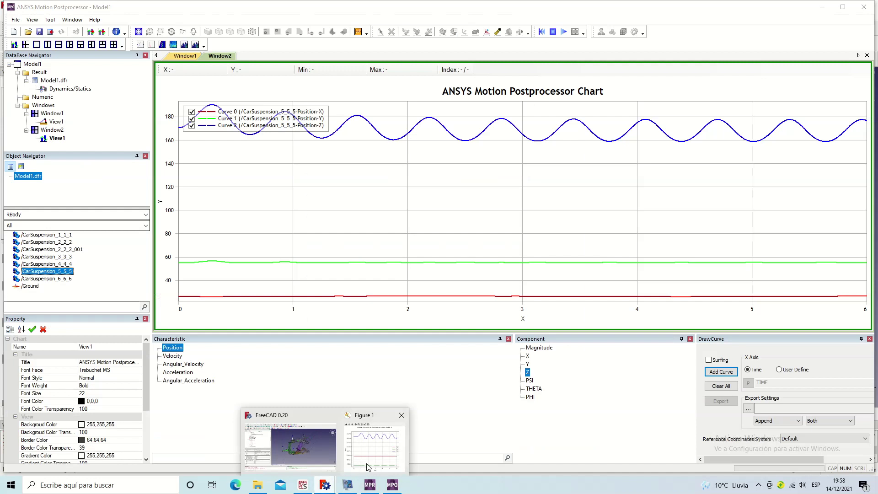
pyautogui.click(368, 457)
pyautogui.moveTo(504, 118)
pyautogui.mouseDown()
pyautogui.moveTo(800, 188)
pyautogui.moveTo(782, 146)
pyautogui.moveTo(783, 172)
pyautogui.mouseUp()
pyautogui.moveTo(570, 409); pyautogui.dragTo(409, 404)
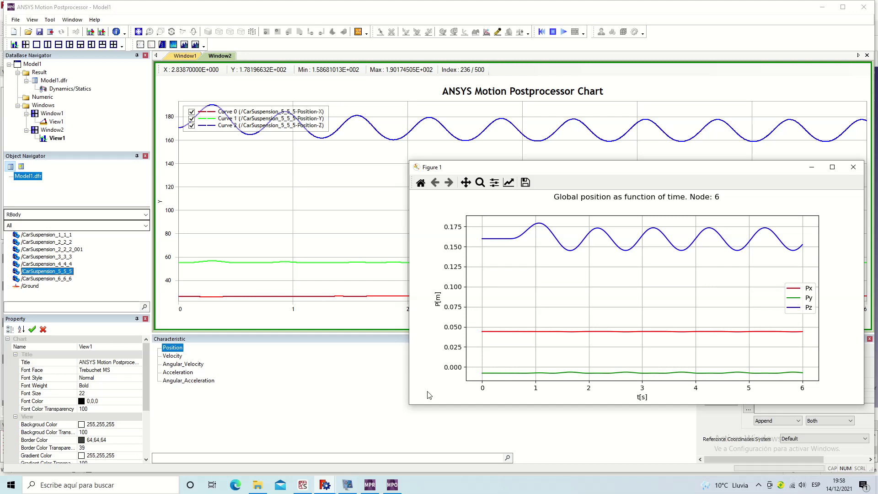
pyautogui.click(347, 484)
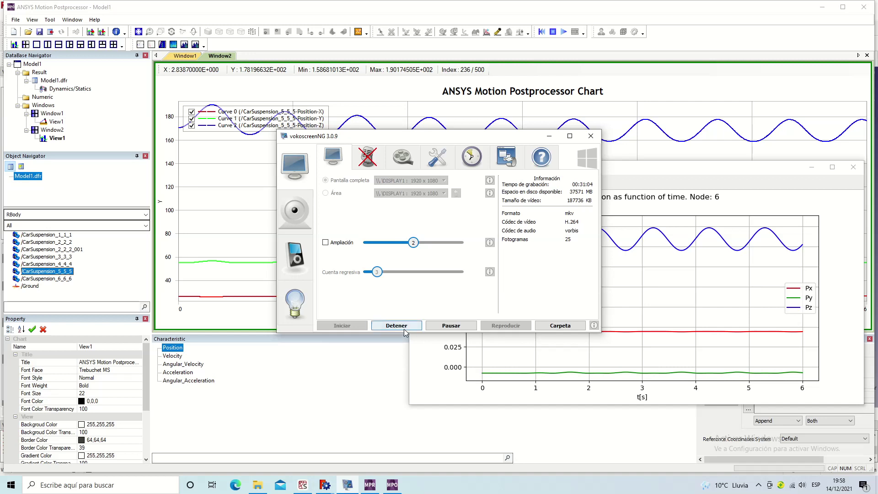